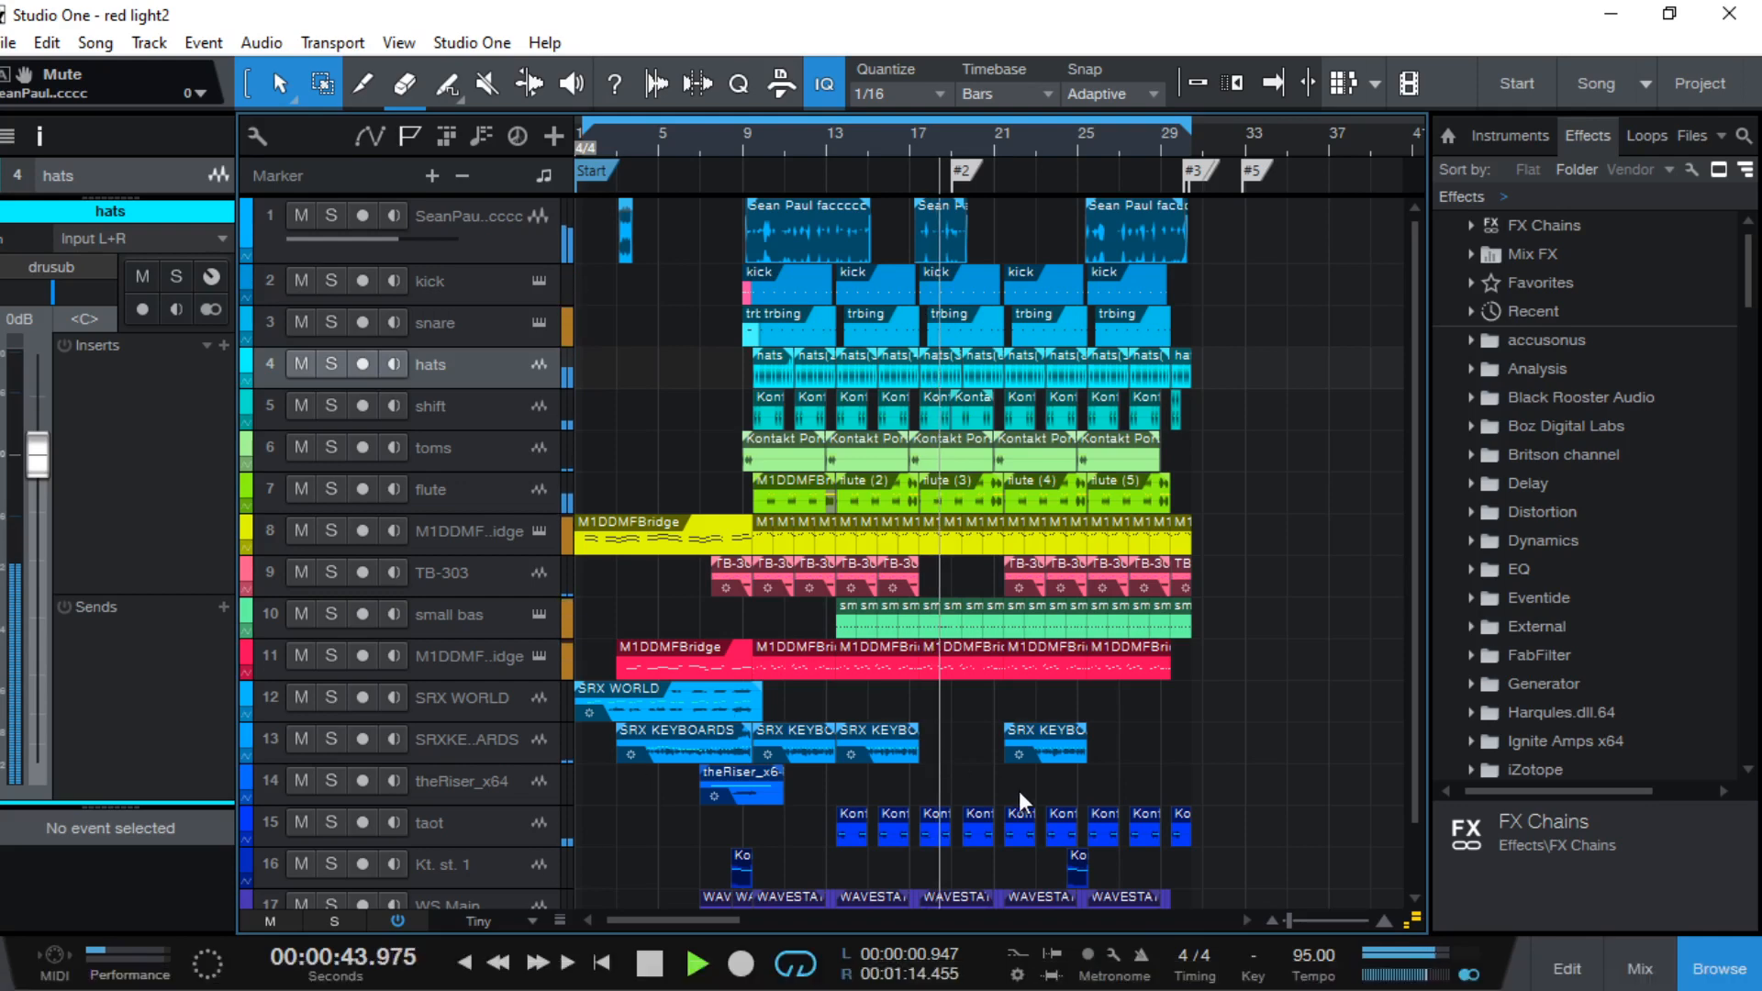
Look over the arrangement to its end during playback, with the Sean Paul vocal track selected
mouse_move(697, 916)
left_mouse_down()
mouse_move(714, 917)
mouse_move(681, 917)
left_mouse_up()
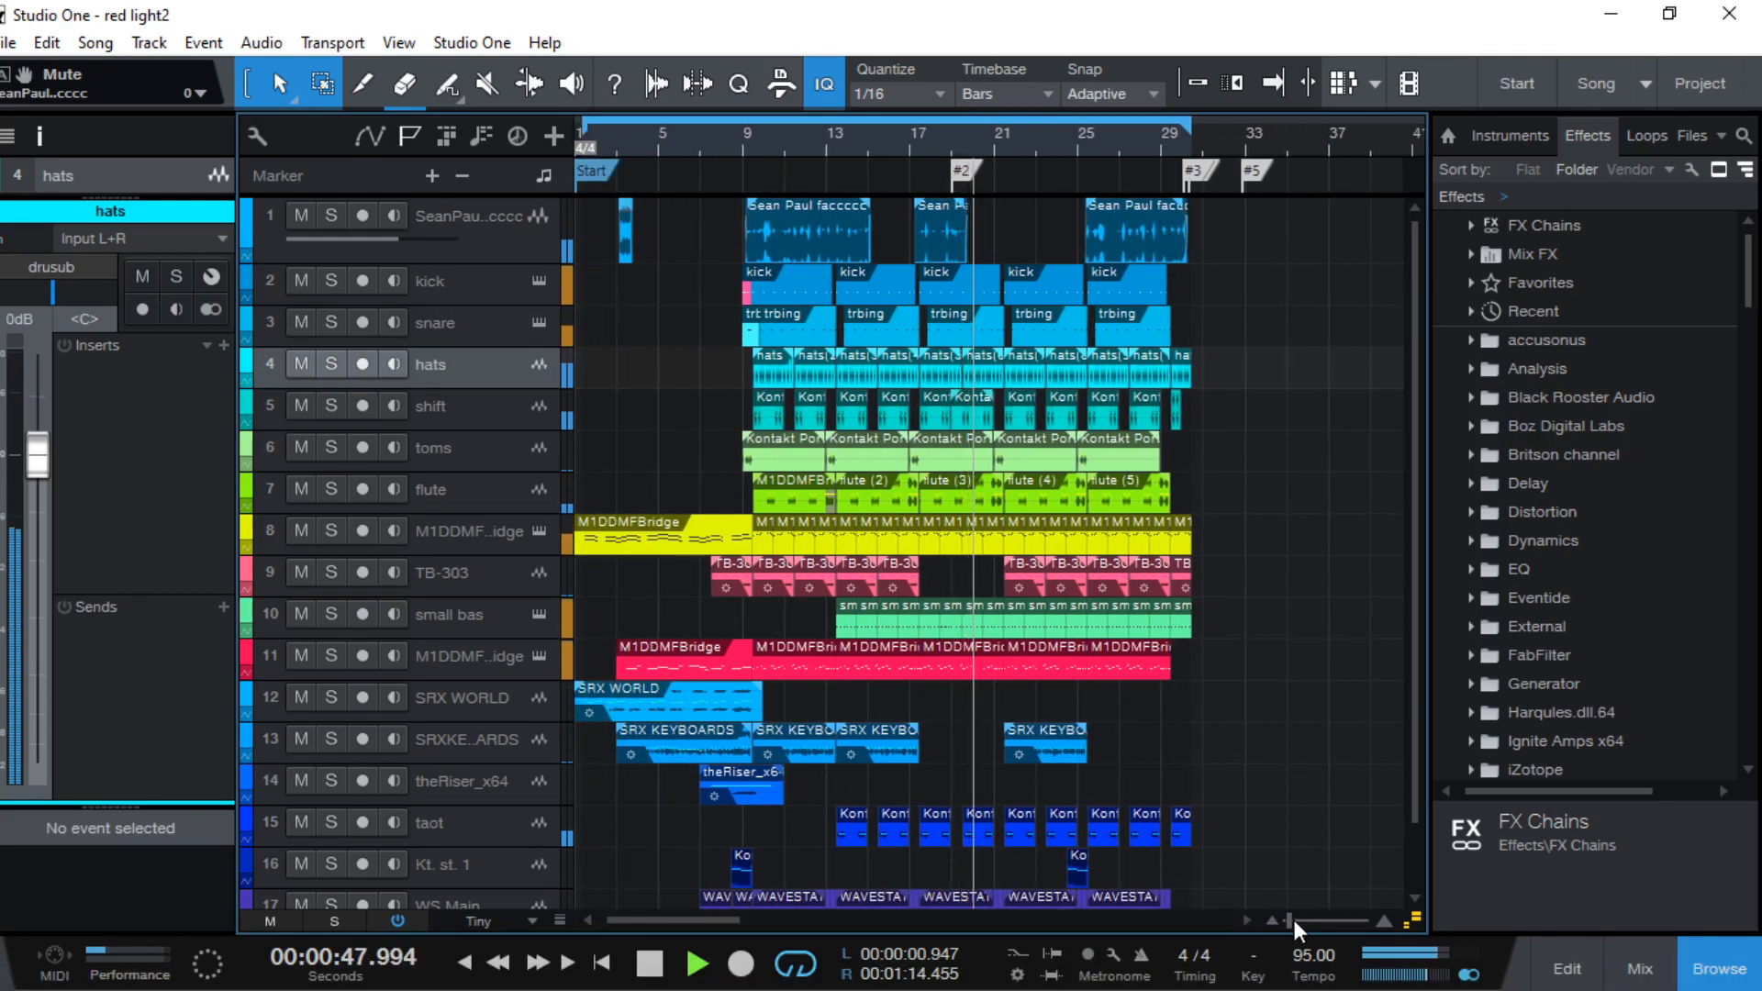
left_click(467, 230)
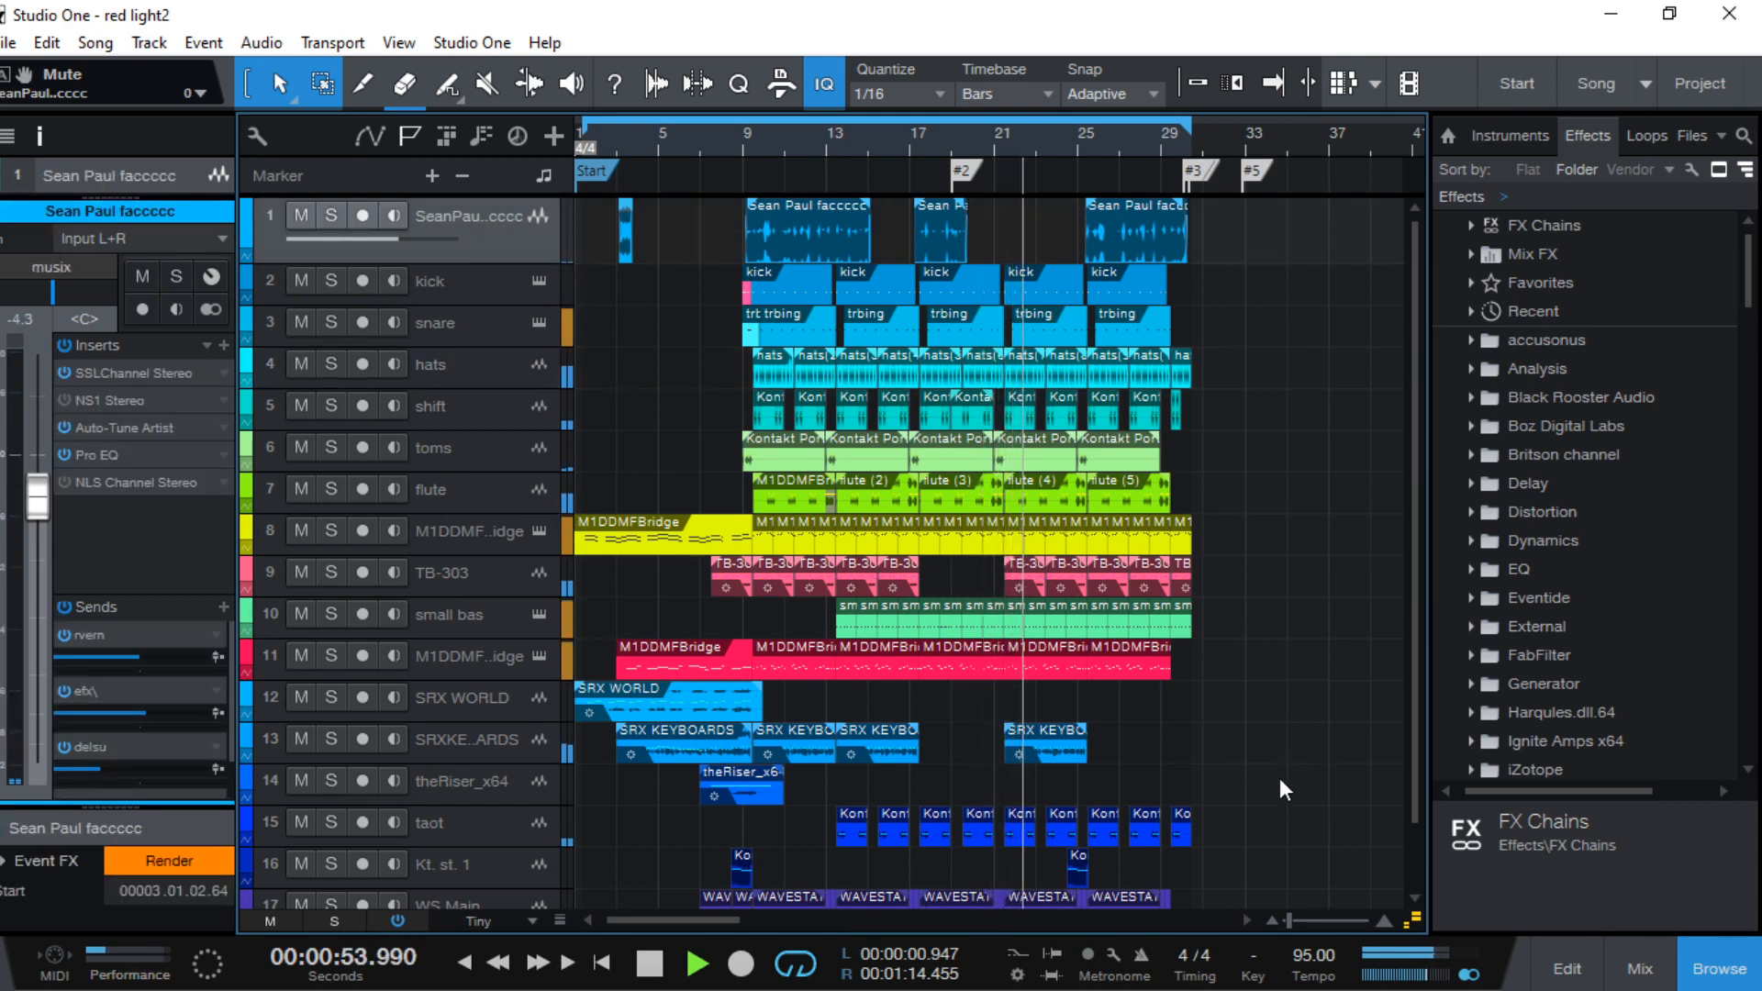
left_click_drag(1289, 921, 1290, 922)
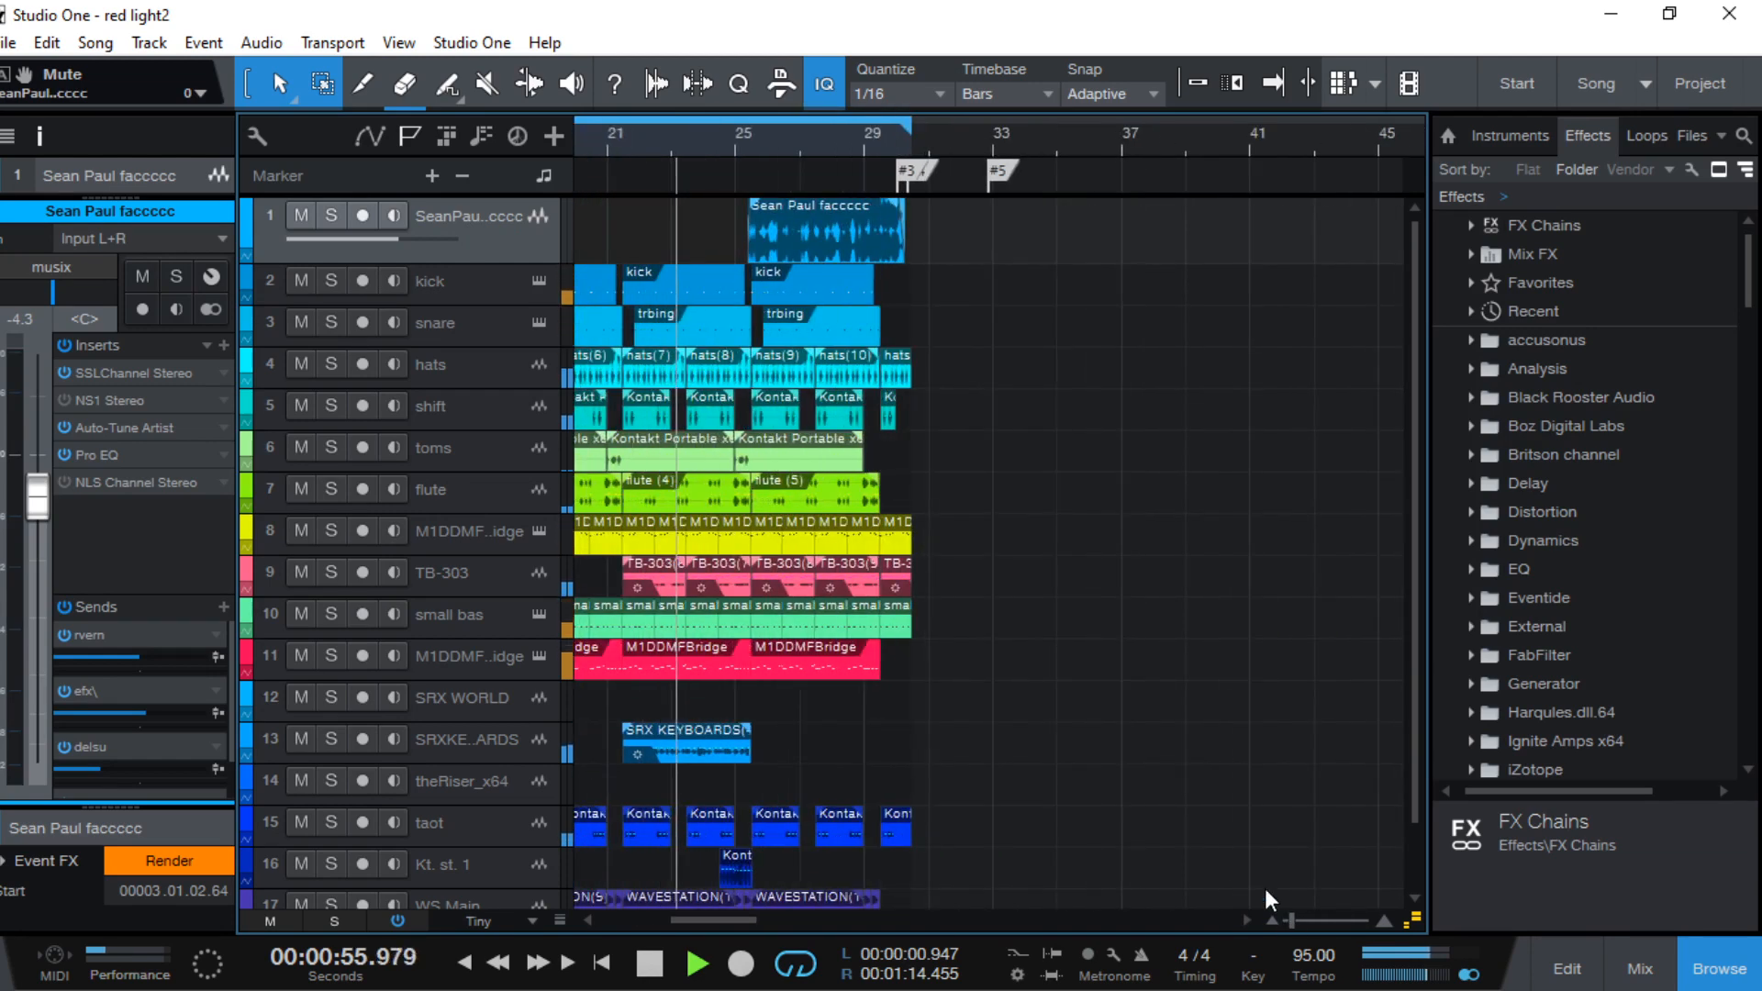
left_click_drag(733, 923, 713, 923)
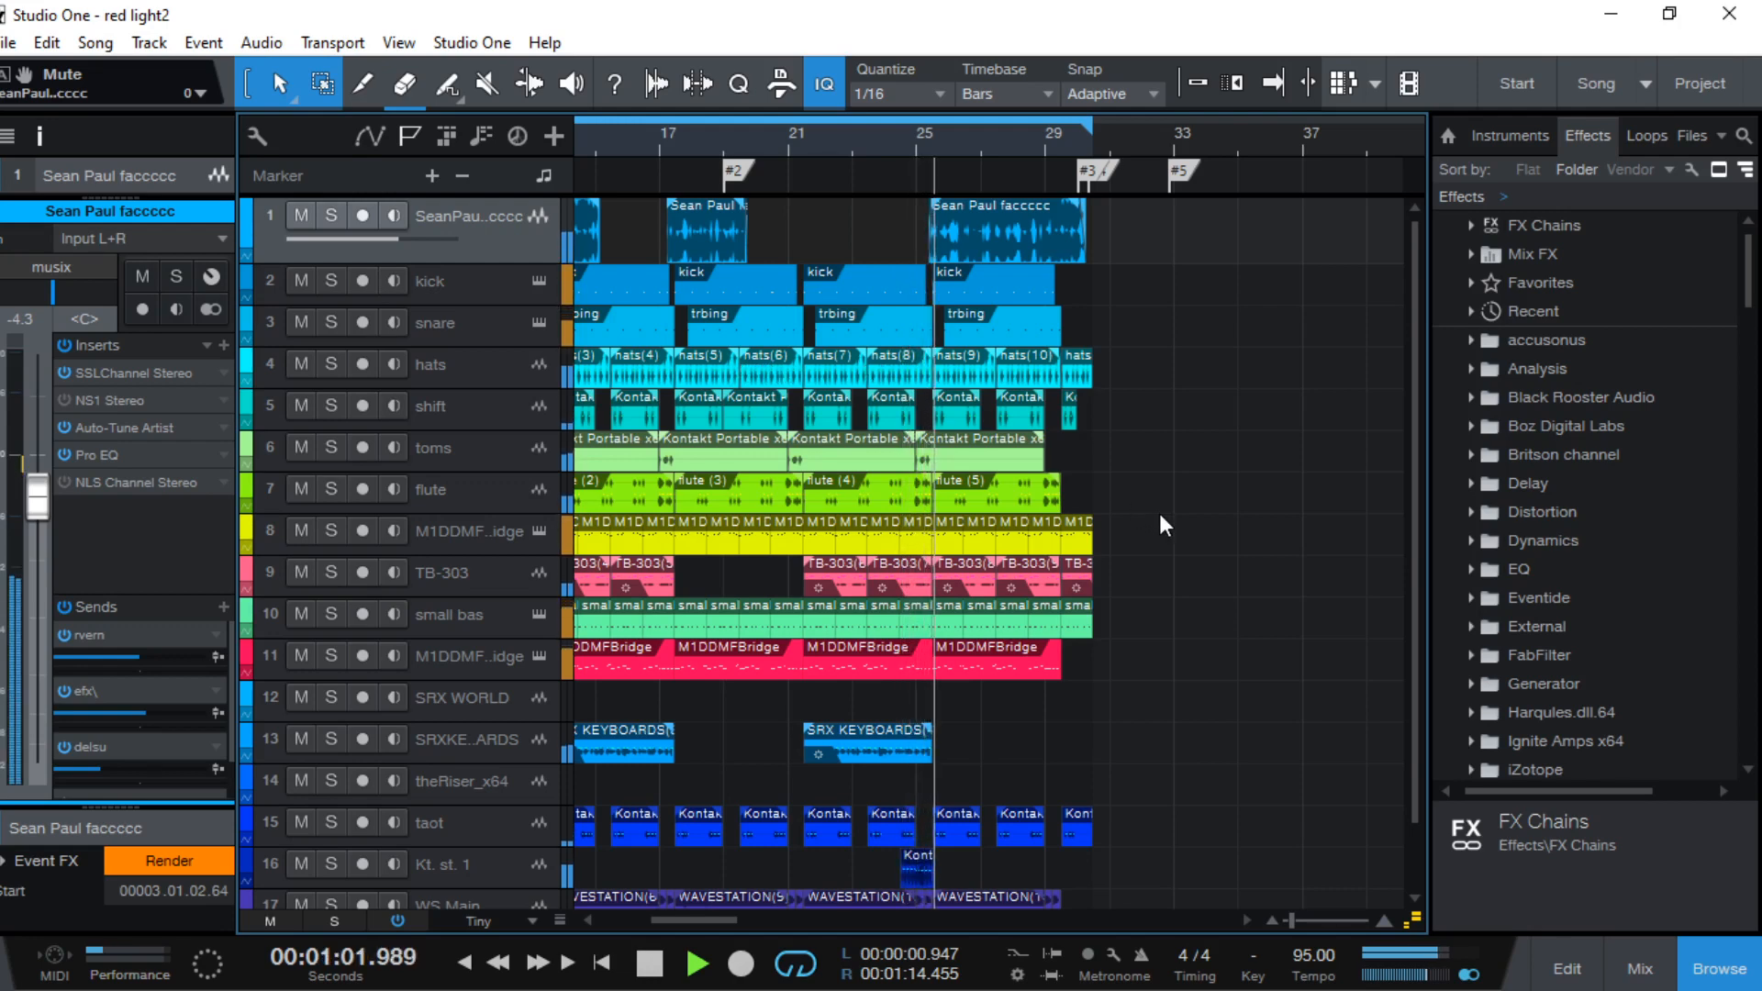
left_click_drag(710, 921, 680, 922)
Turn off monitoring on the snare track and stop playback
left_click(468, 292)
left_click(480, 329)
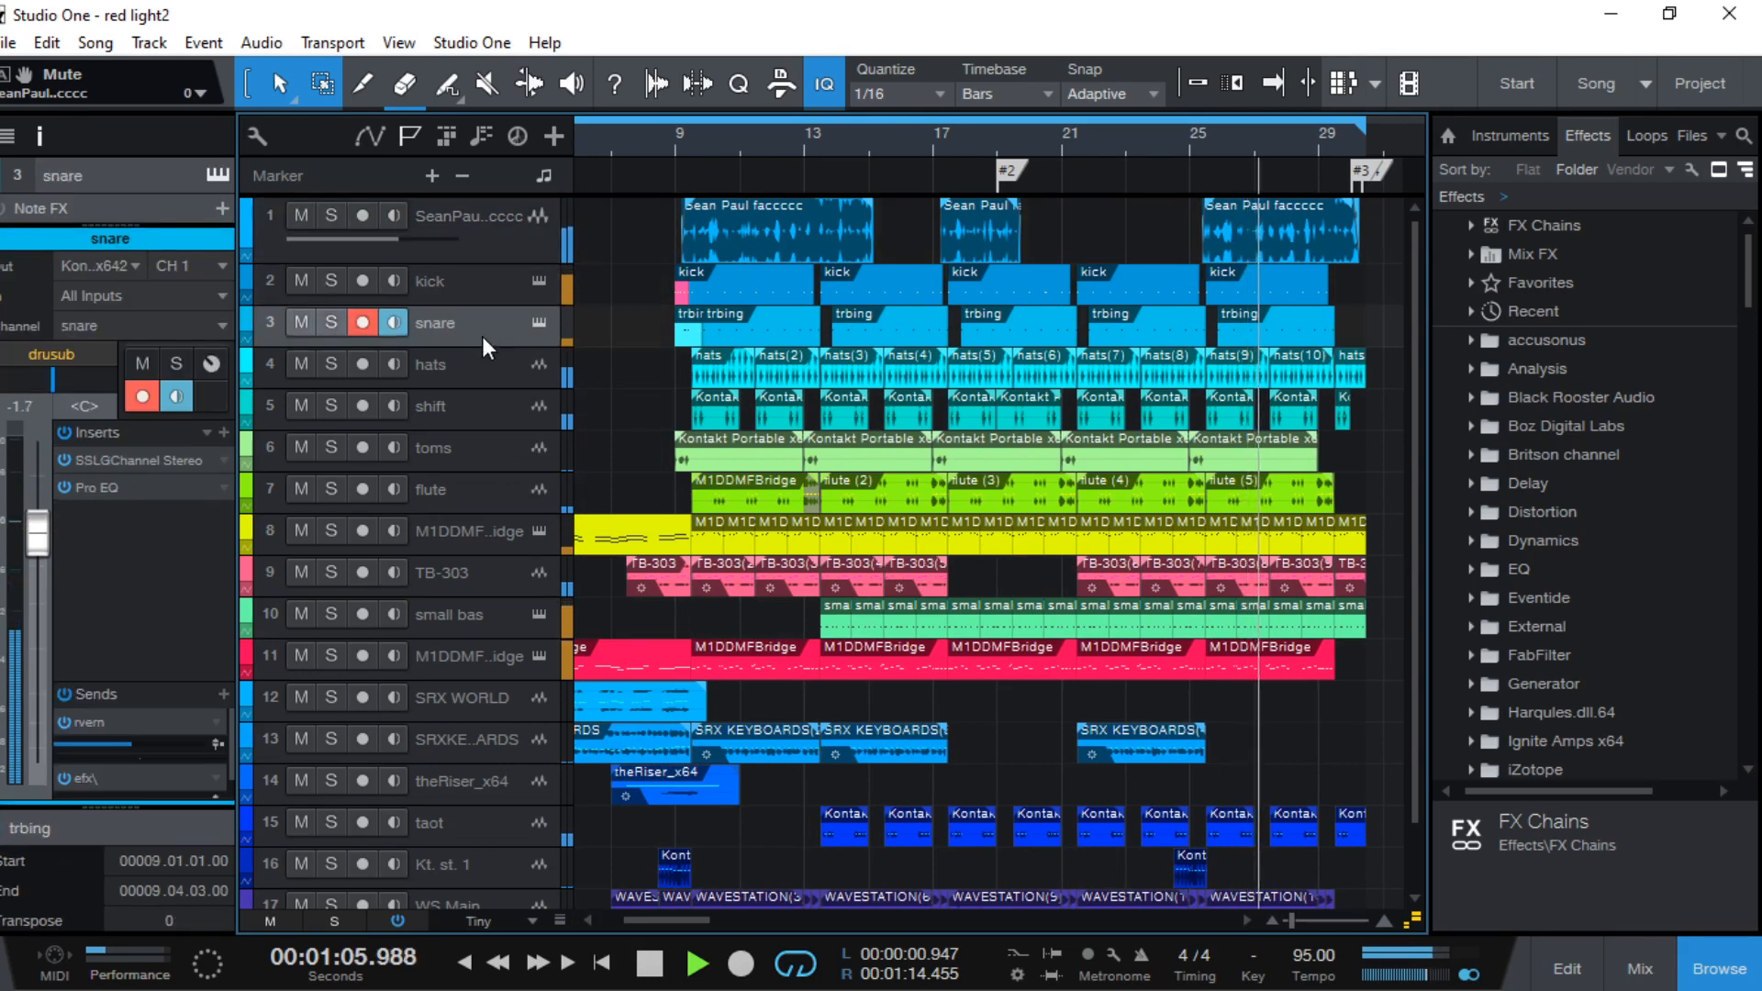
left_click(482, 370)
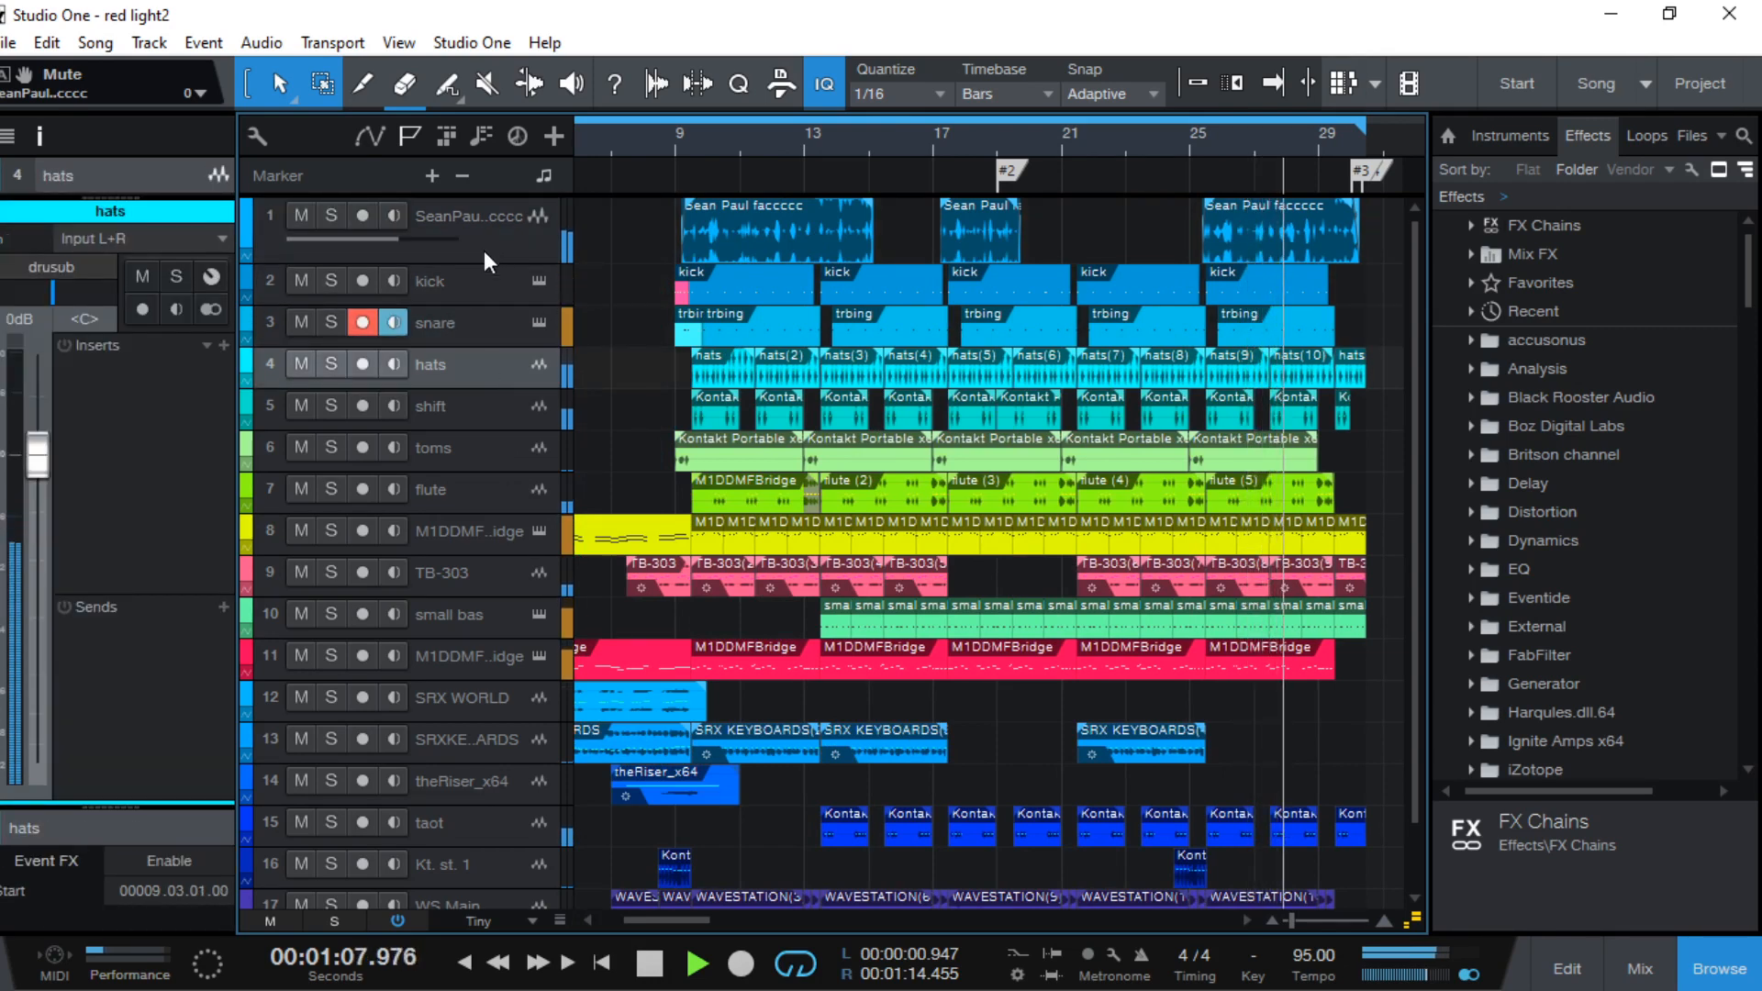
left_click(394, 326)
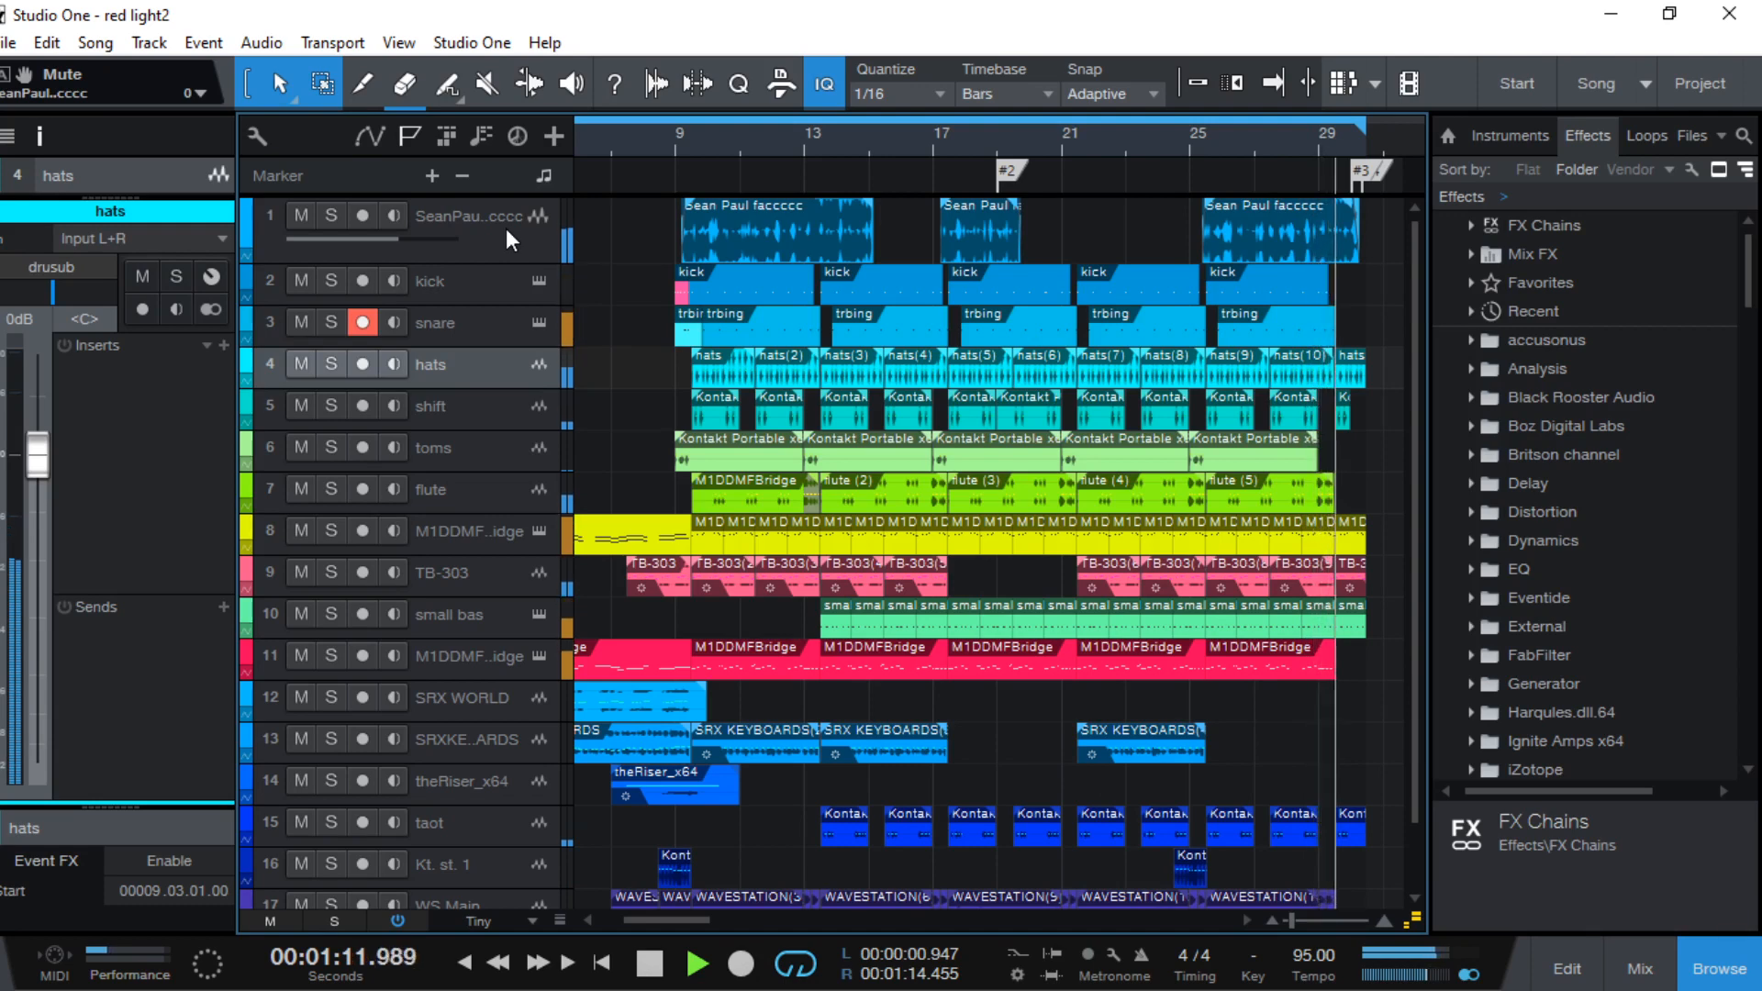
key("space")
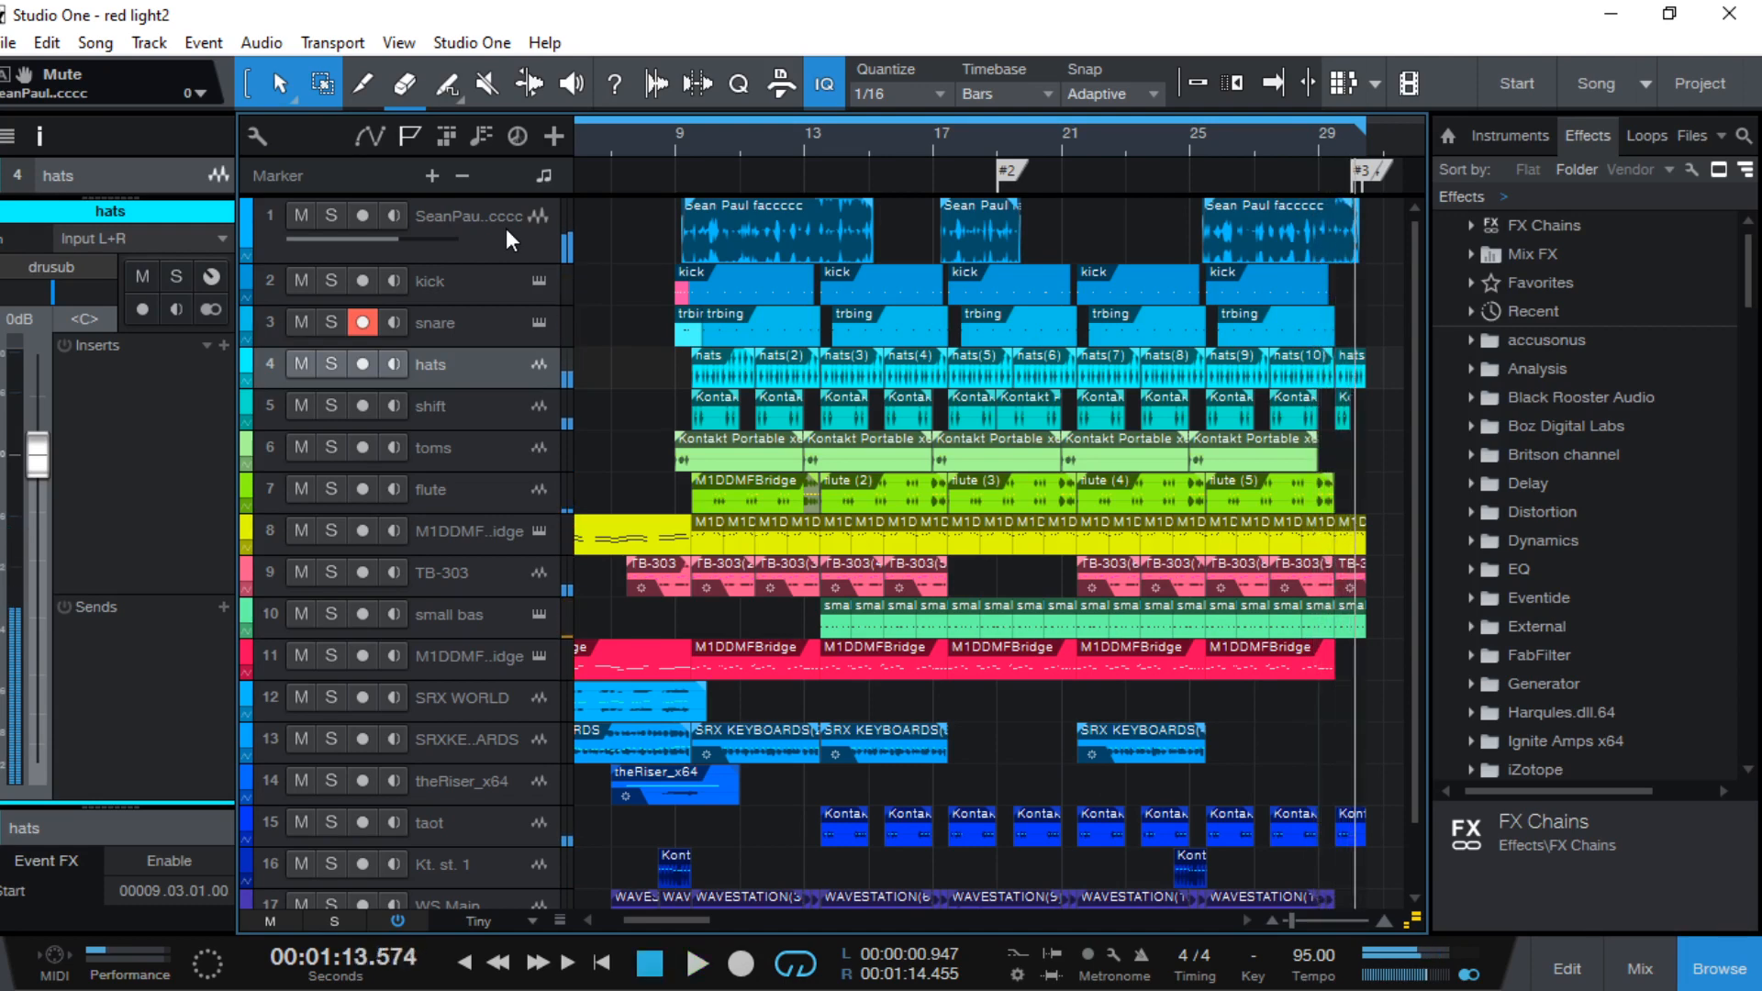
Reduce the height of all tracks so that the whole track list fits in the arrangement
left_click(503, 239)
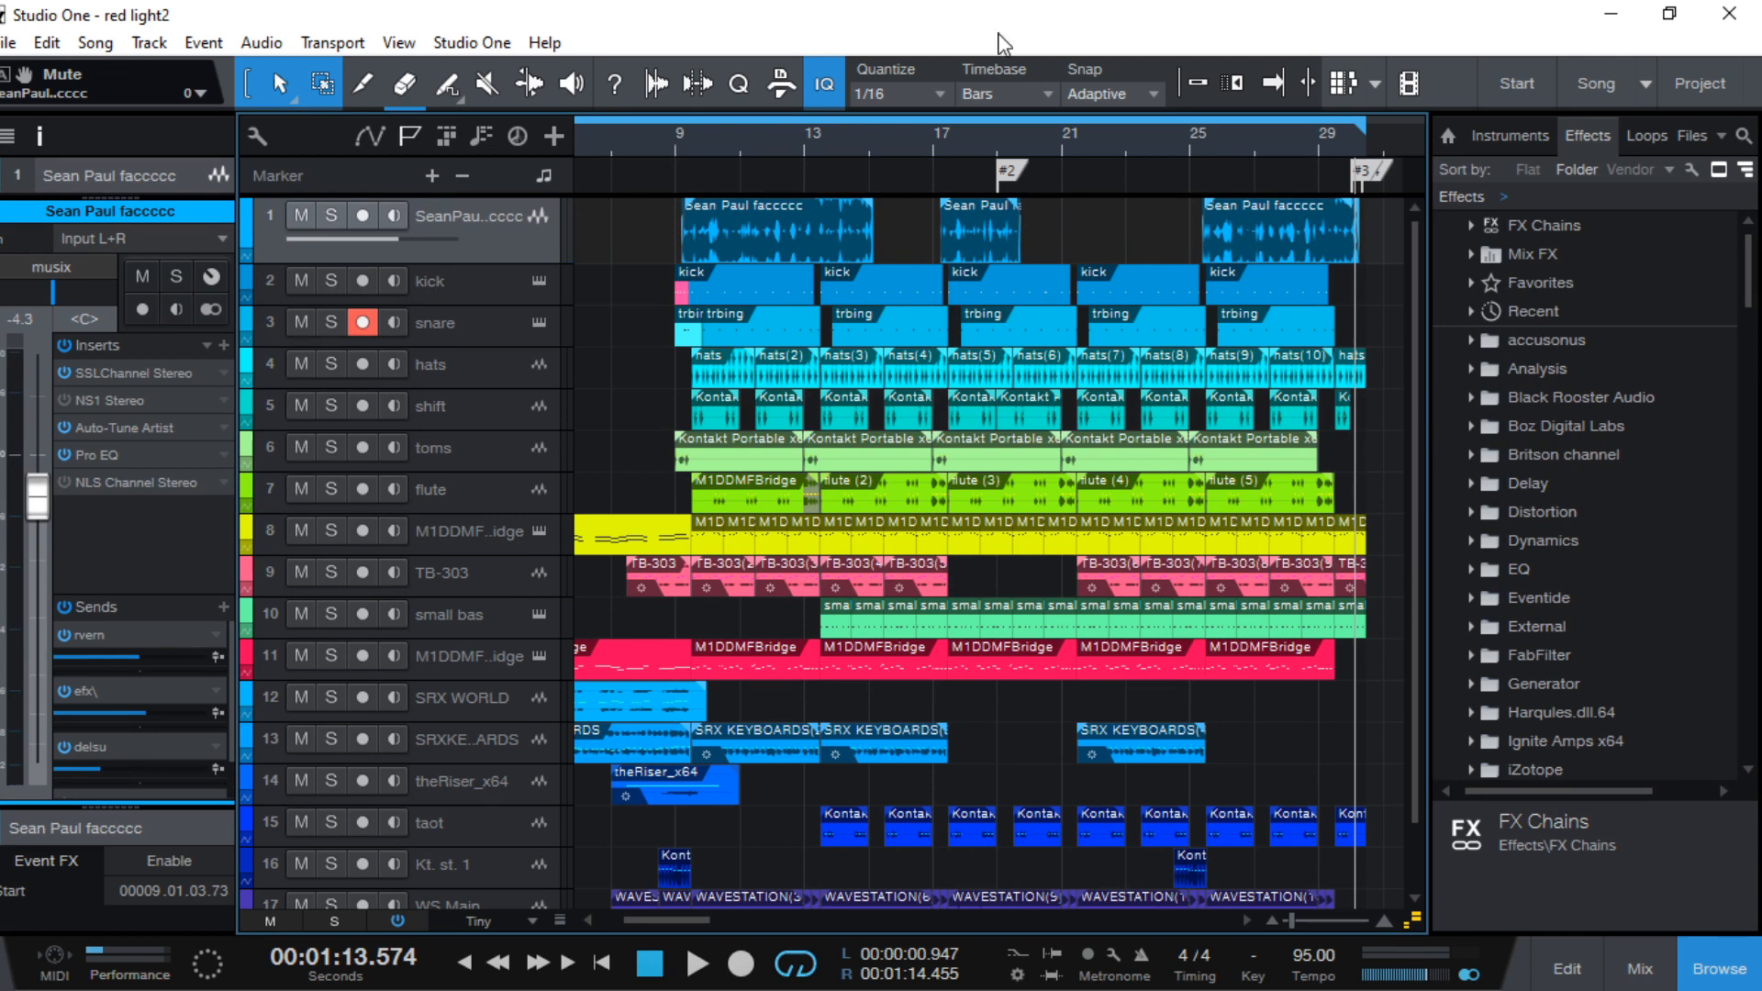
key("shift+w")
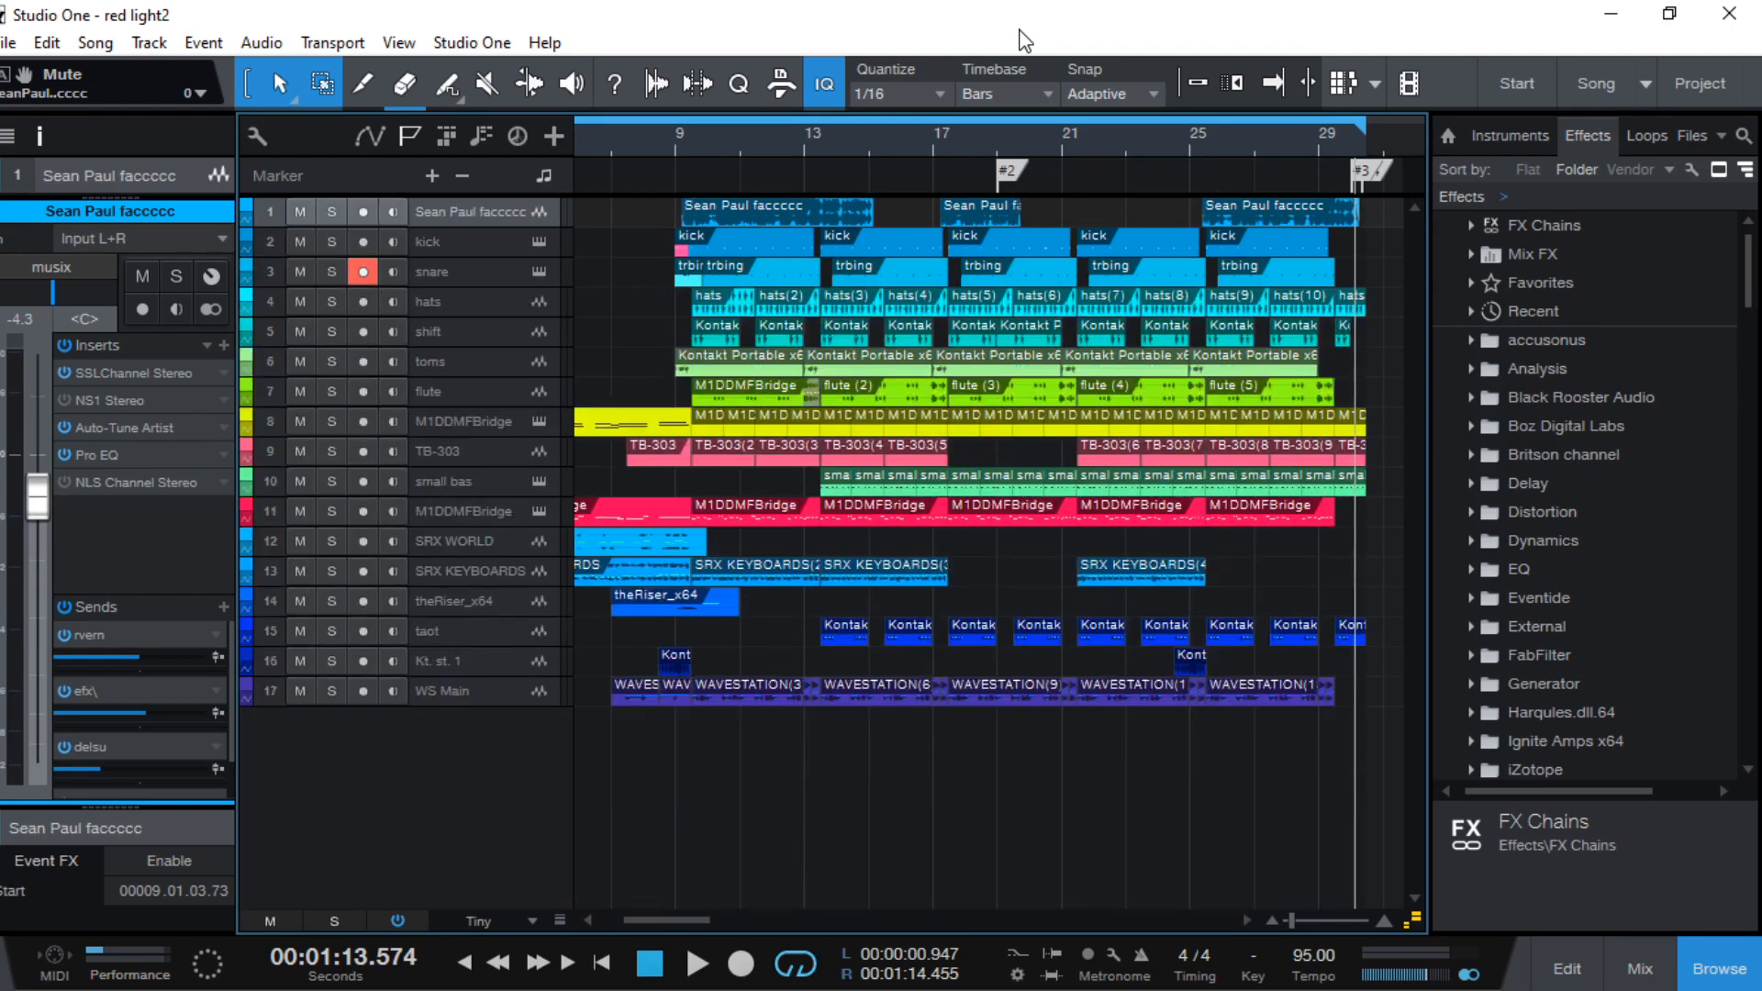
key("shift+w")
key("shift+e")
key("shift+e")
key("shift+w")
Select the kick track and enlarge its height in the arrangement
left_click(474, 310)
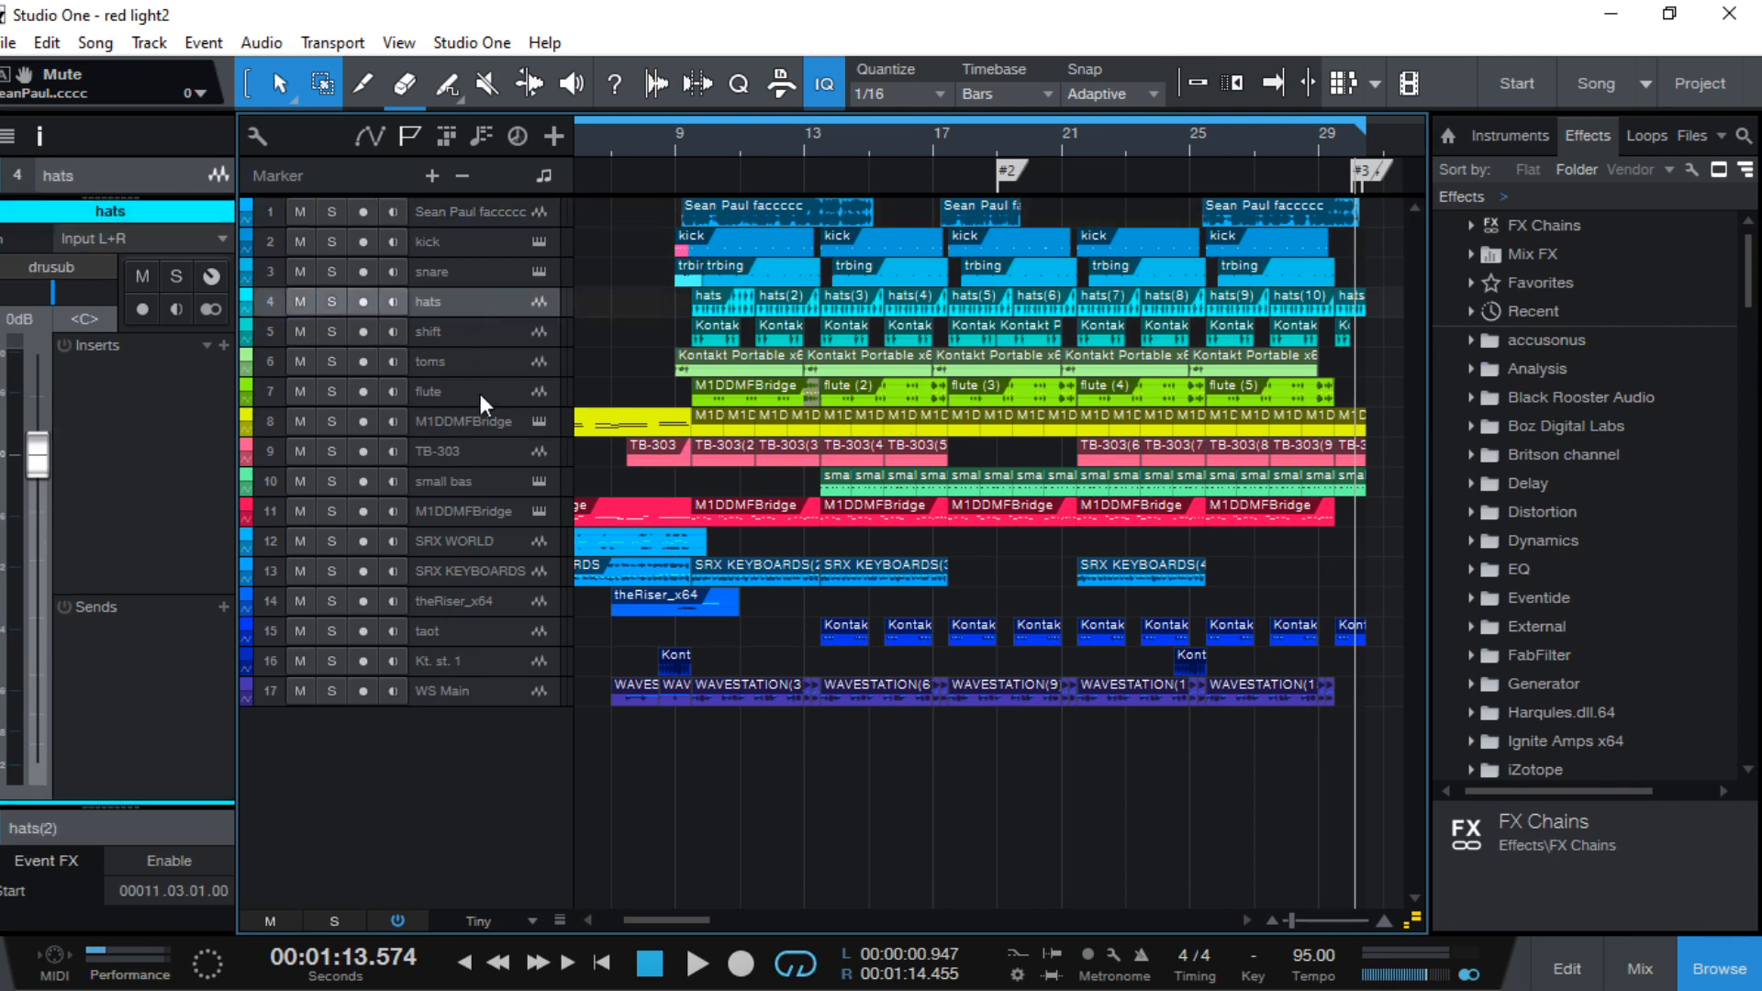
left_click(482, 252)
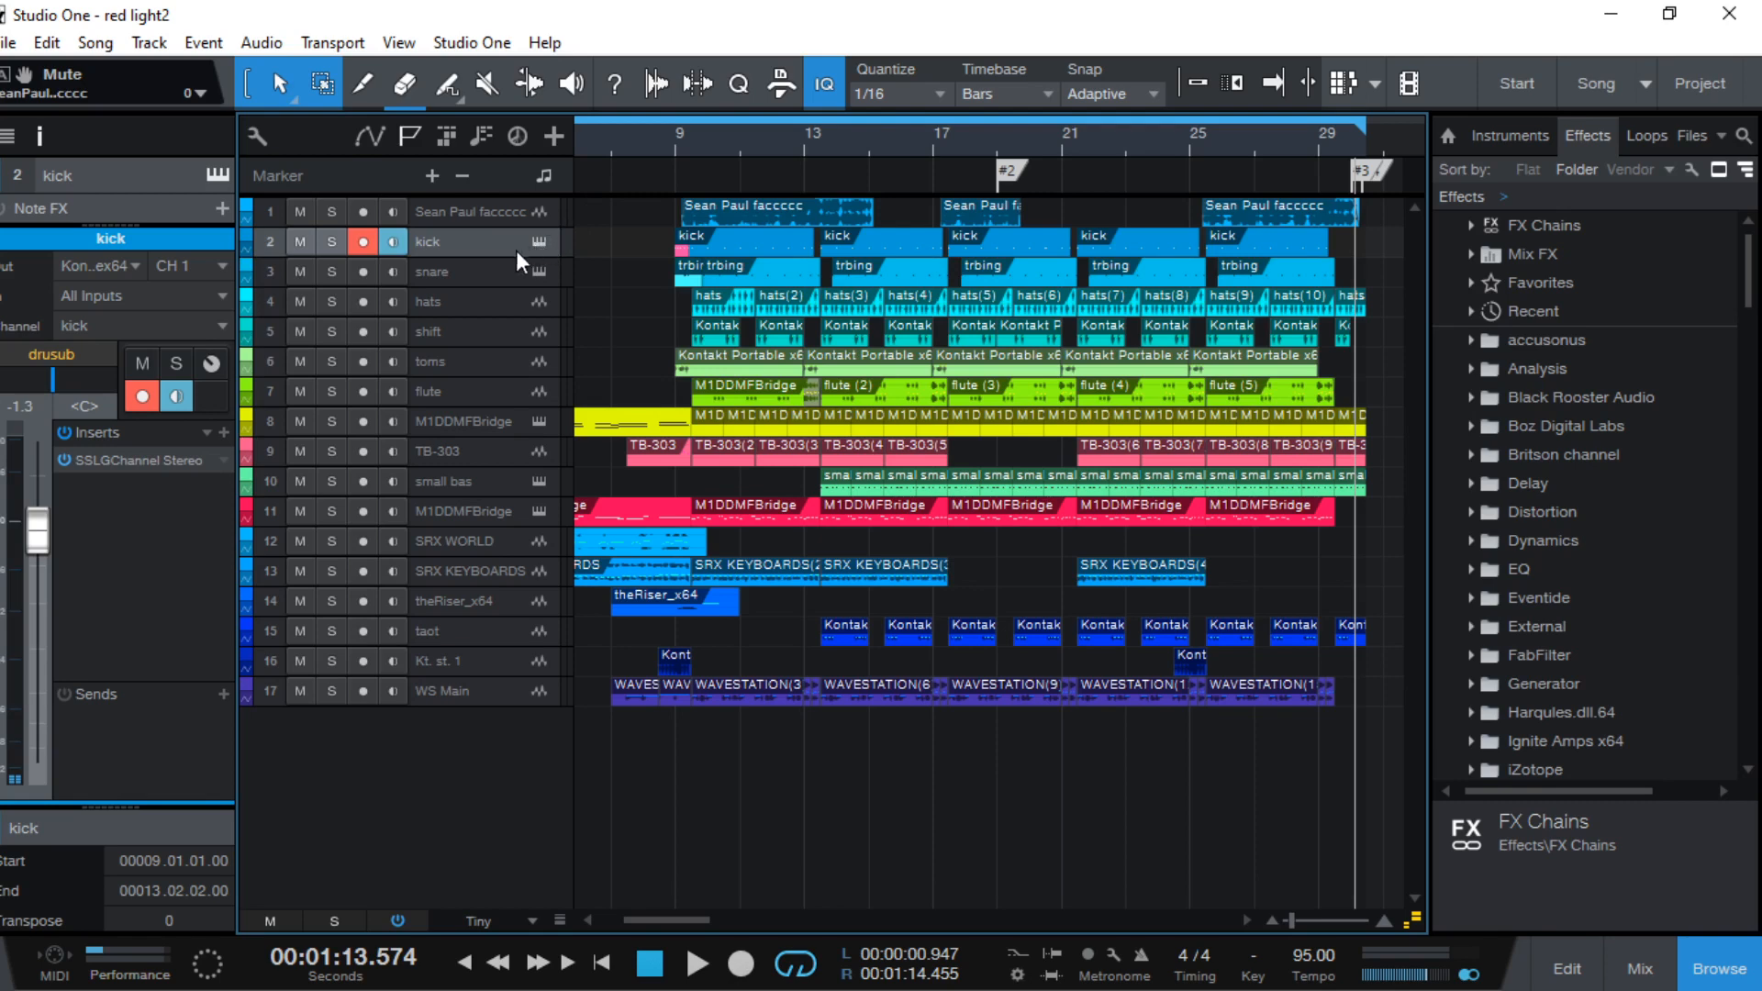
left_click(498, 213)
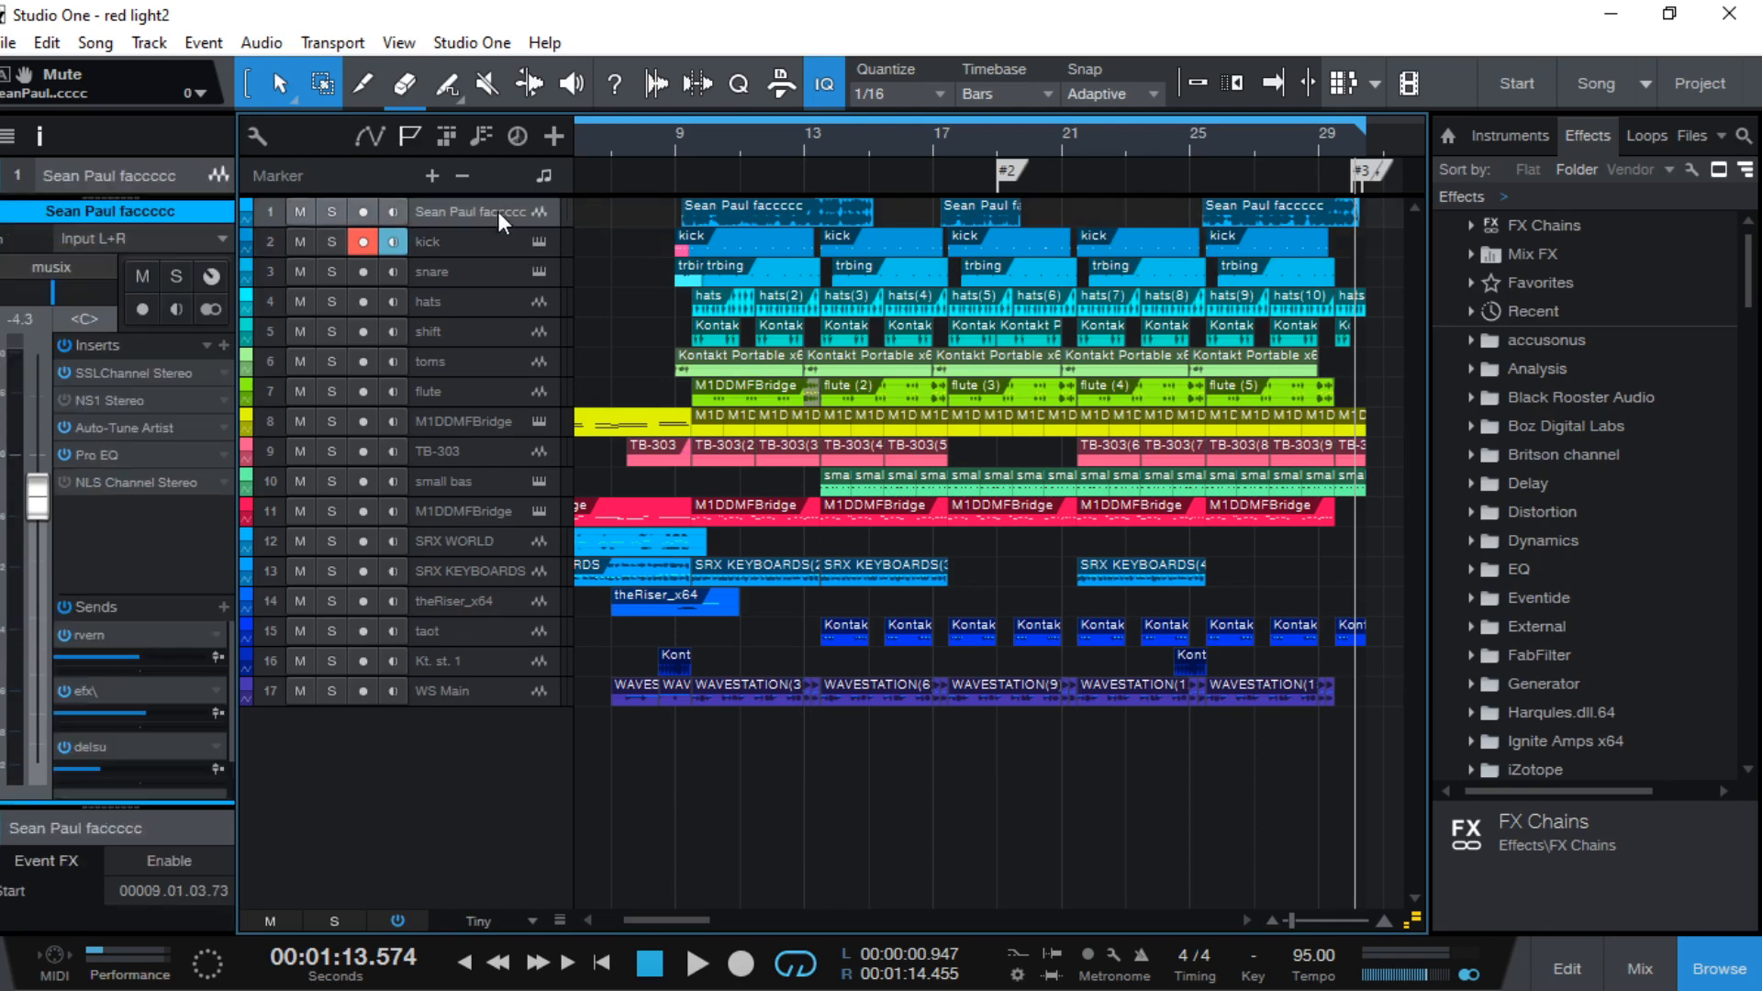
left_click(499, 240)
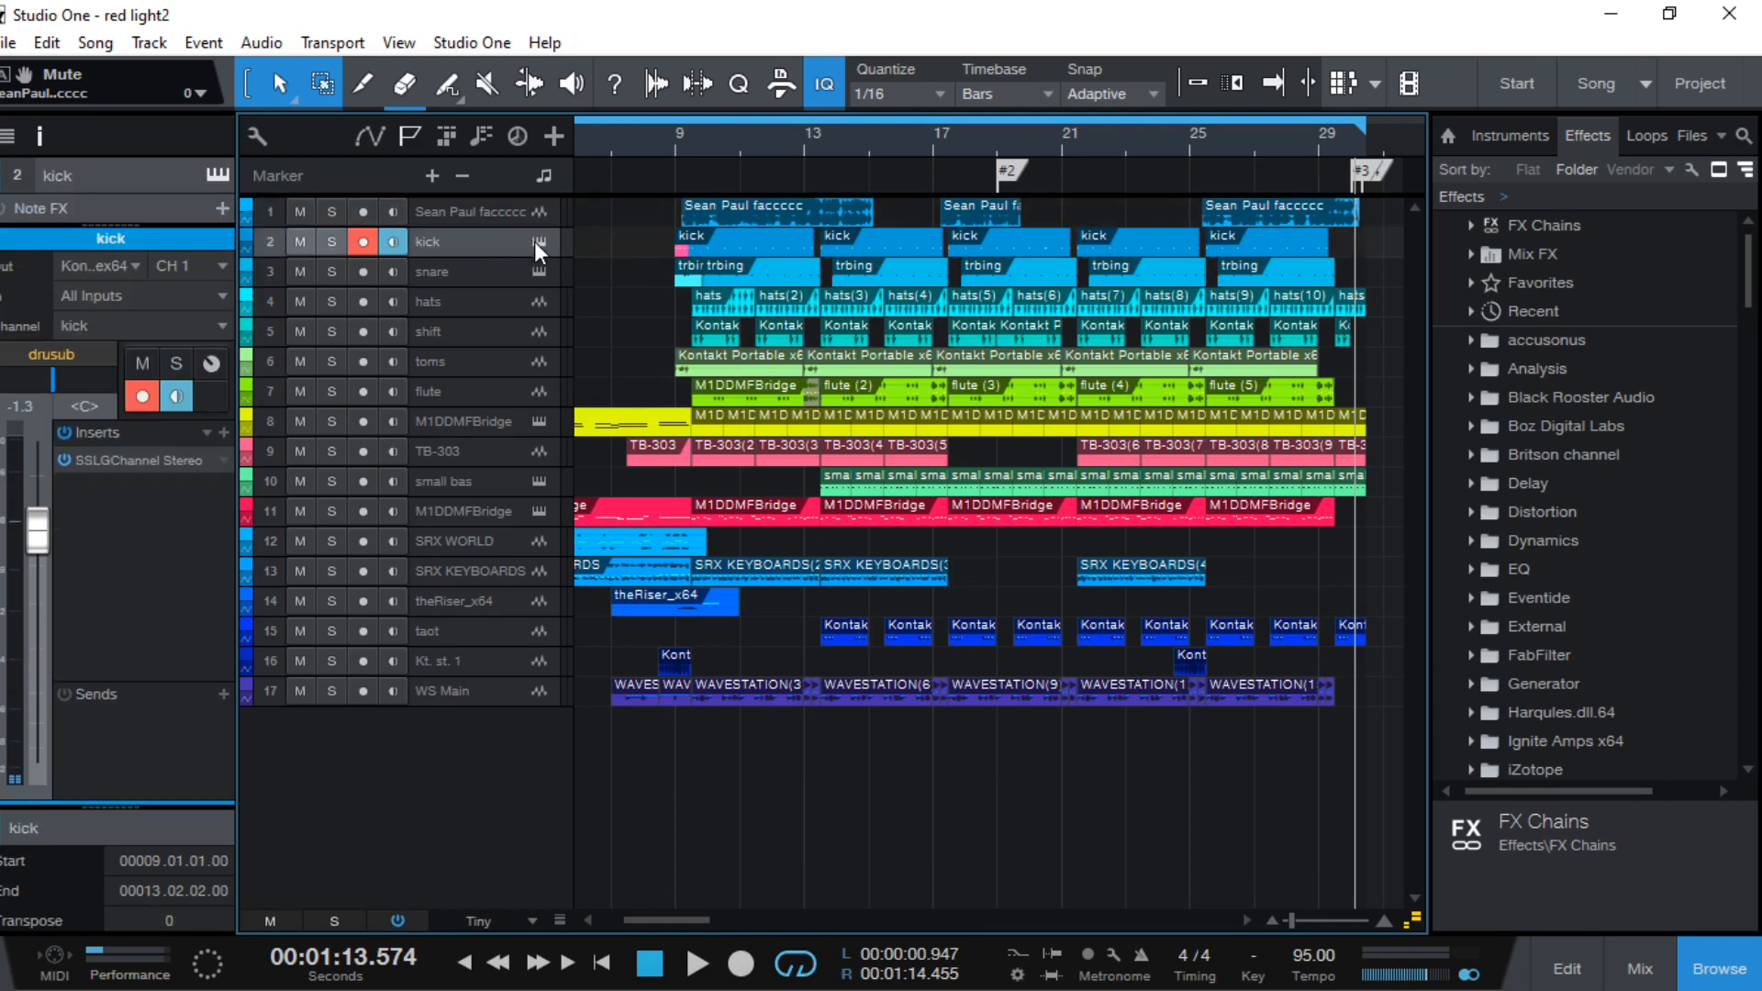
left_click_drag(517, 258, 511, 285)
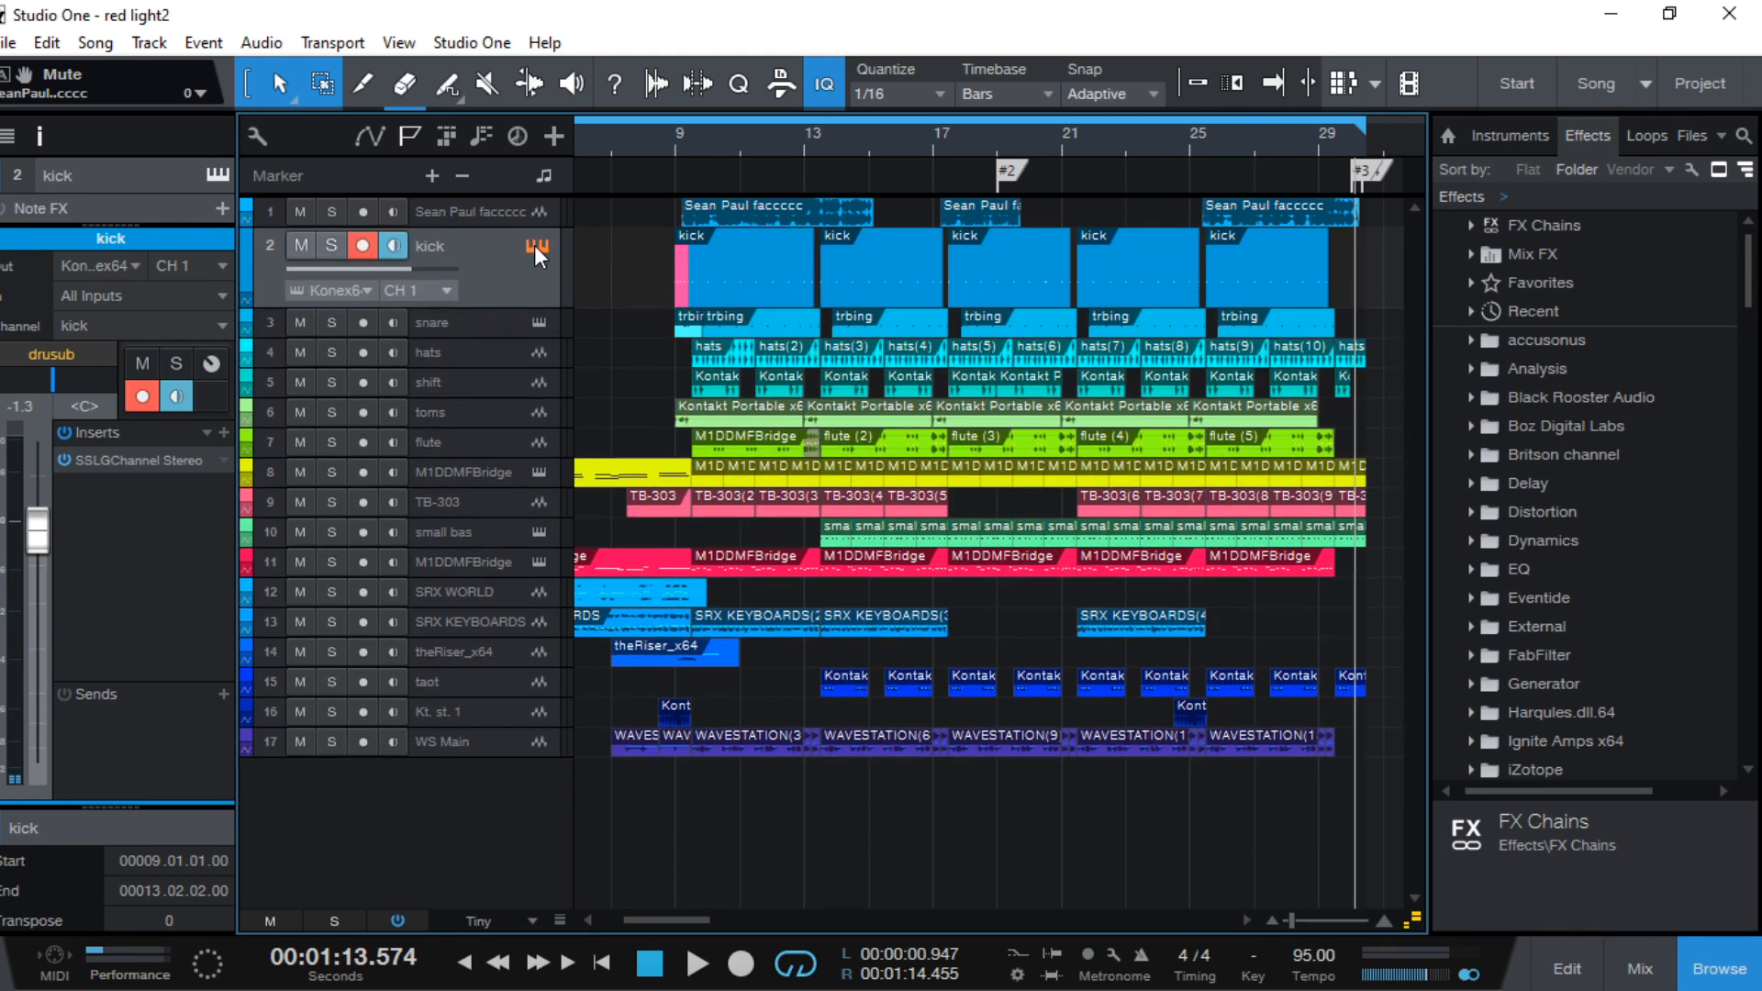
Open the kick track's Kontakt Portable instrument and audition several drum sounds from its highlighted key range
left_click(534, 245)
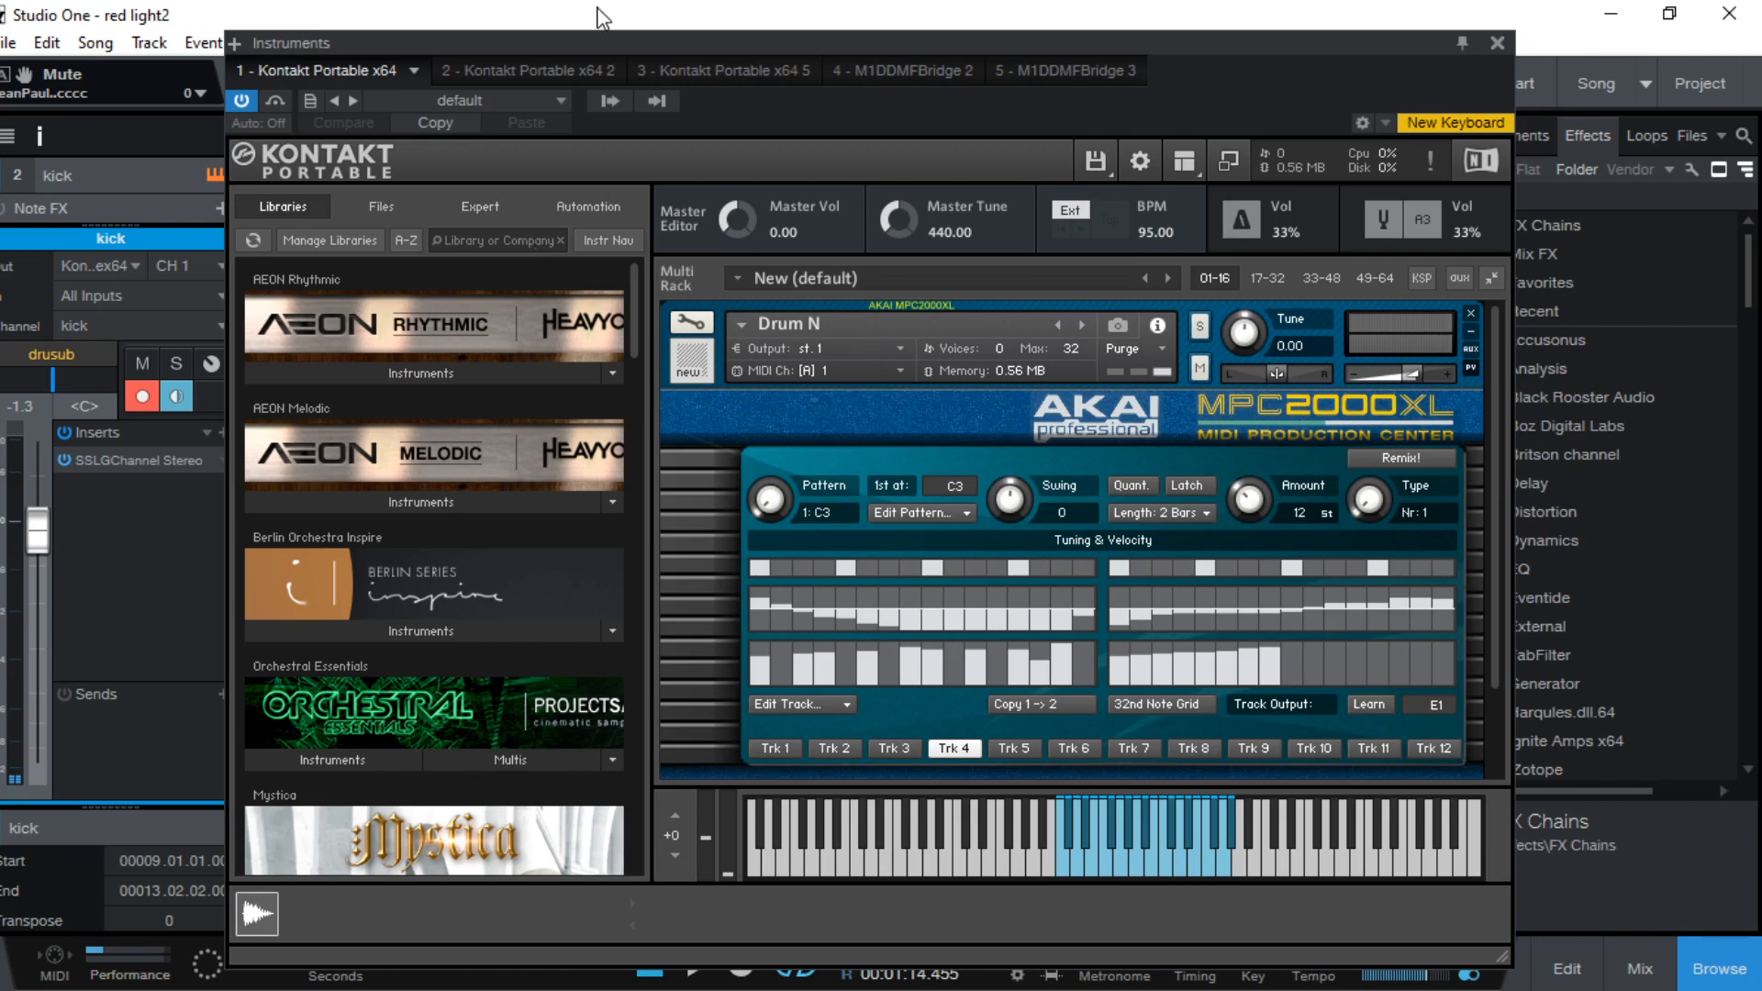
left_click(1072, 862)
left_click(1099, 861)
left_click(1063, 862)
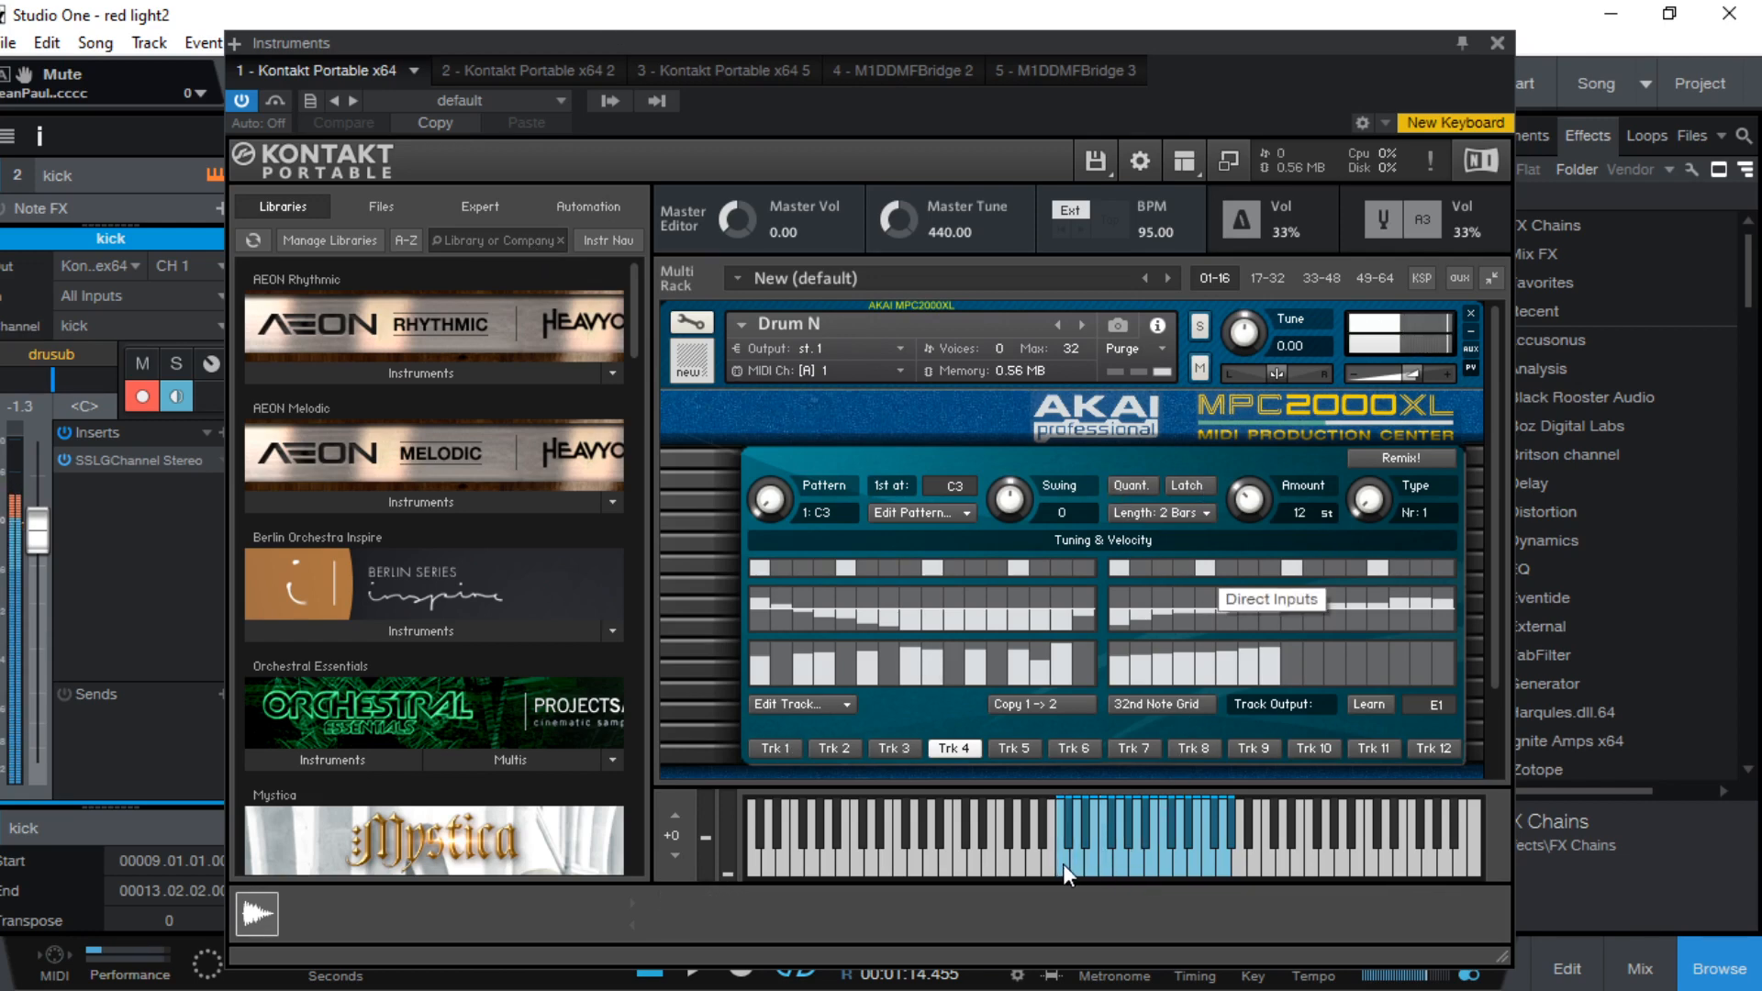
left_click(1116, 858)
left_click(1137, 858)
left_click(1127, 857)
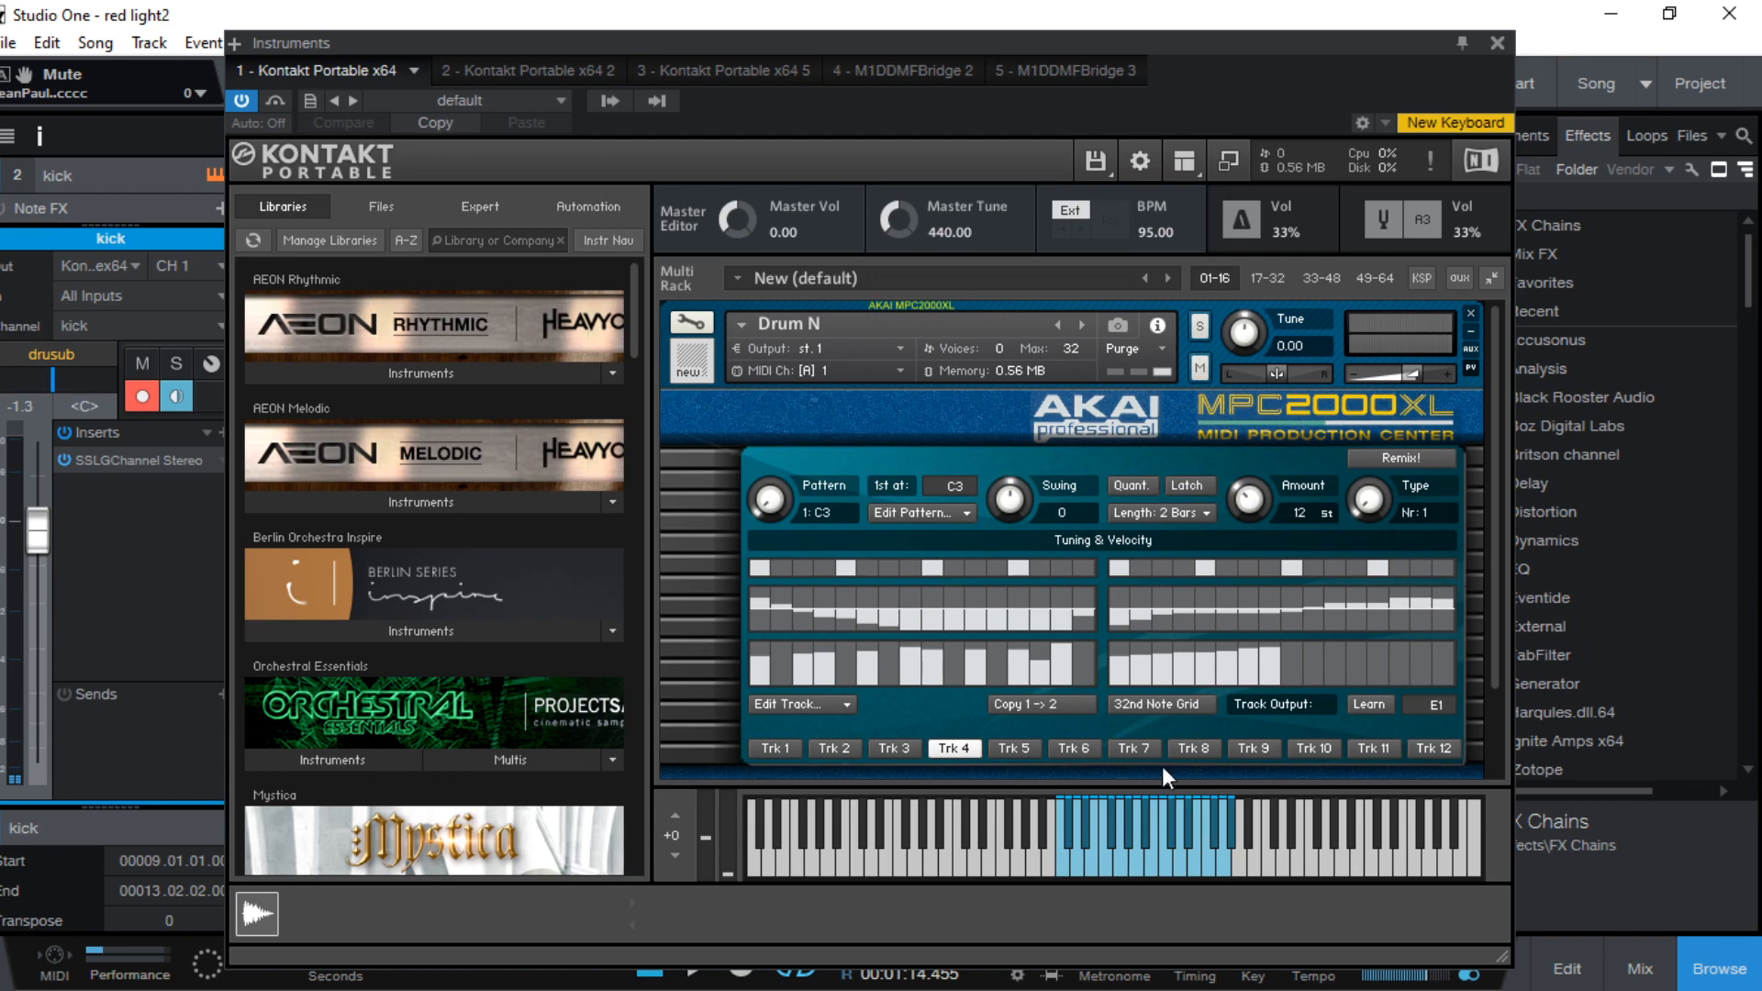
left_click_drag(940, 37, 828, 30)
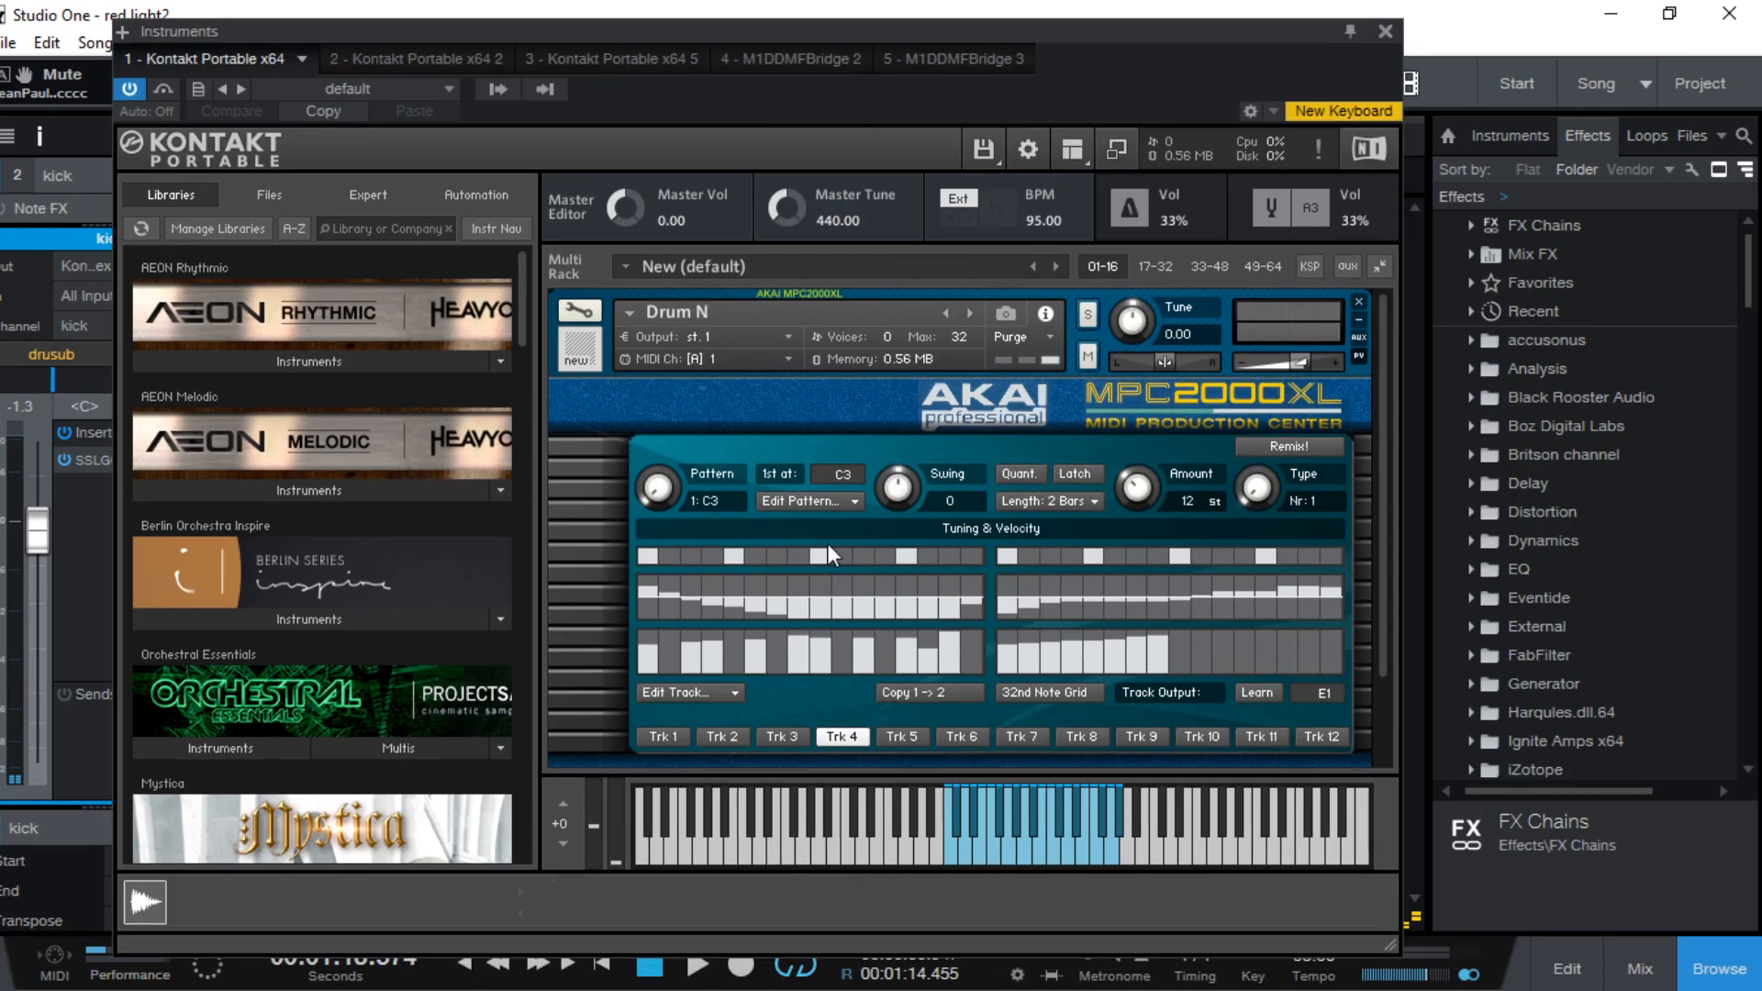
left_click(1002, 856)
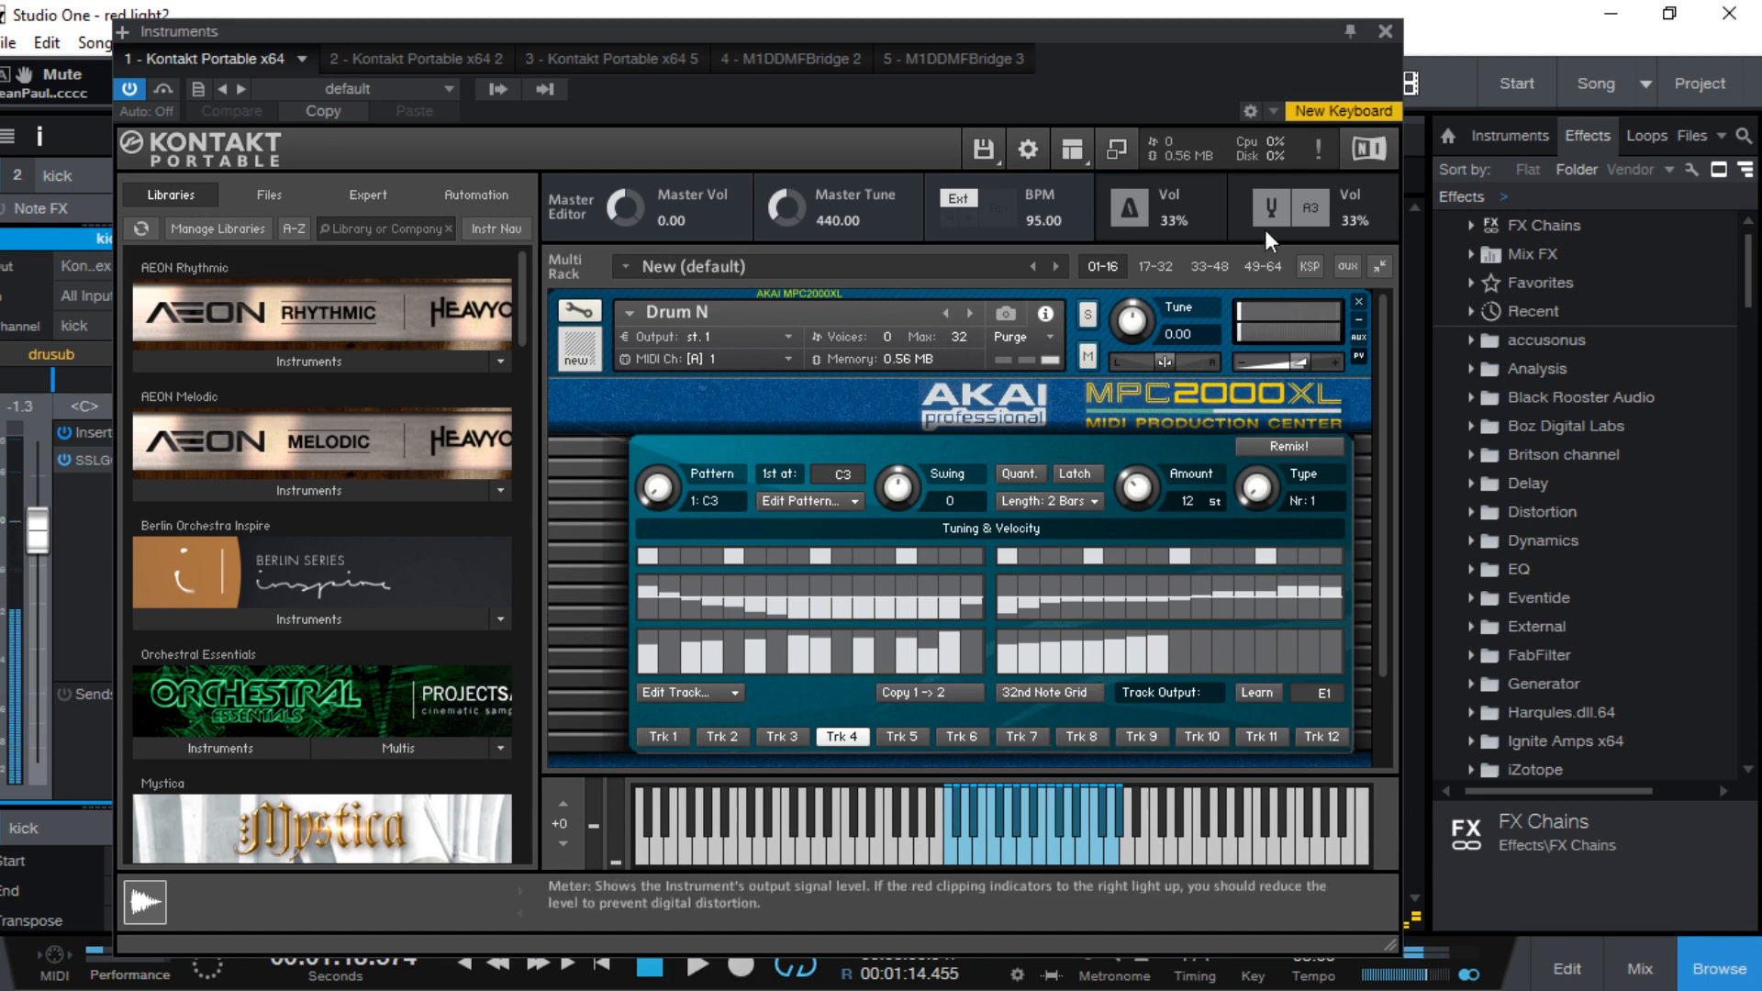
Close the kick's instrument and inspect the SSLGChannel Stereo insert on the kick channel
left_click(1384, 33)
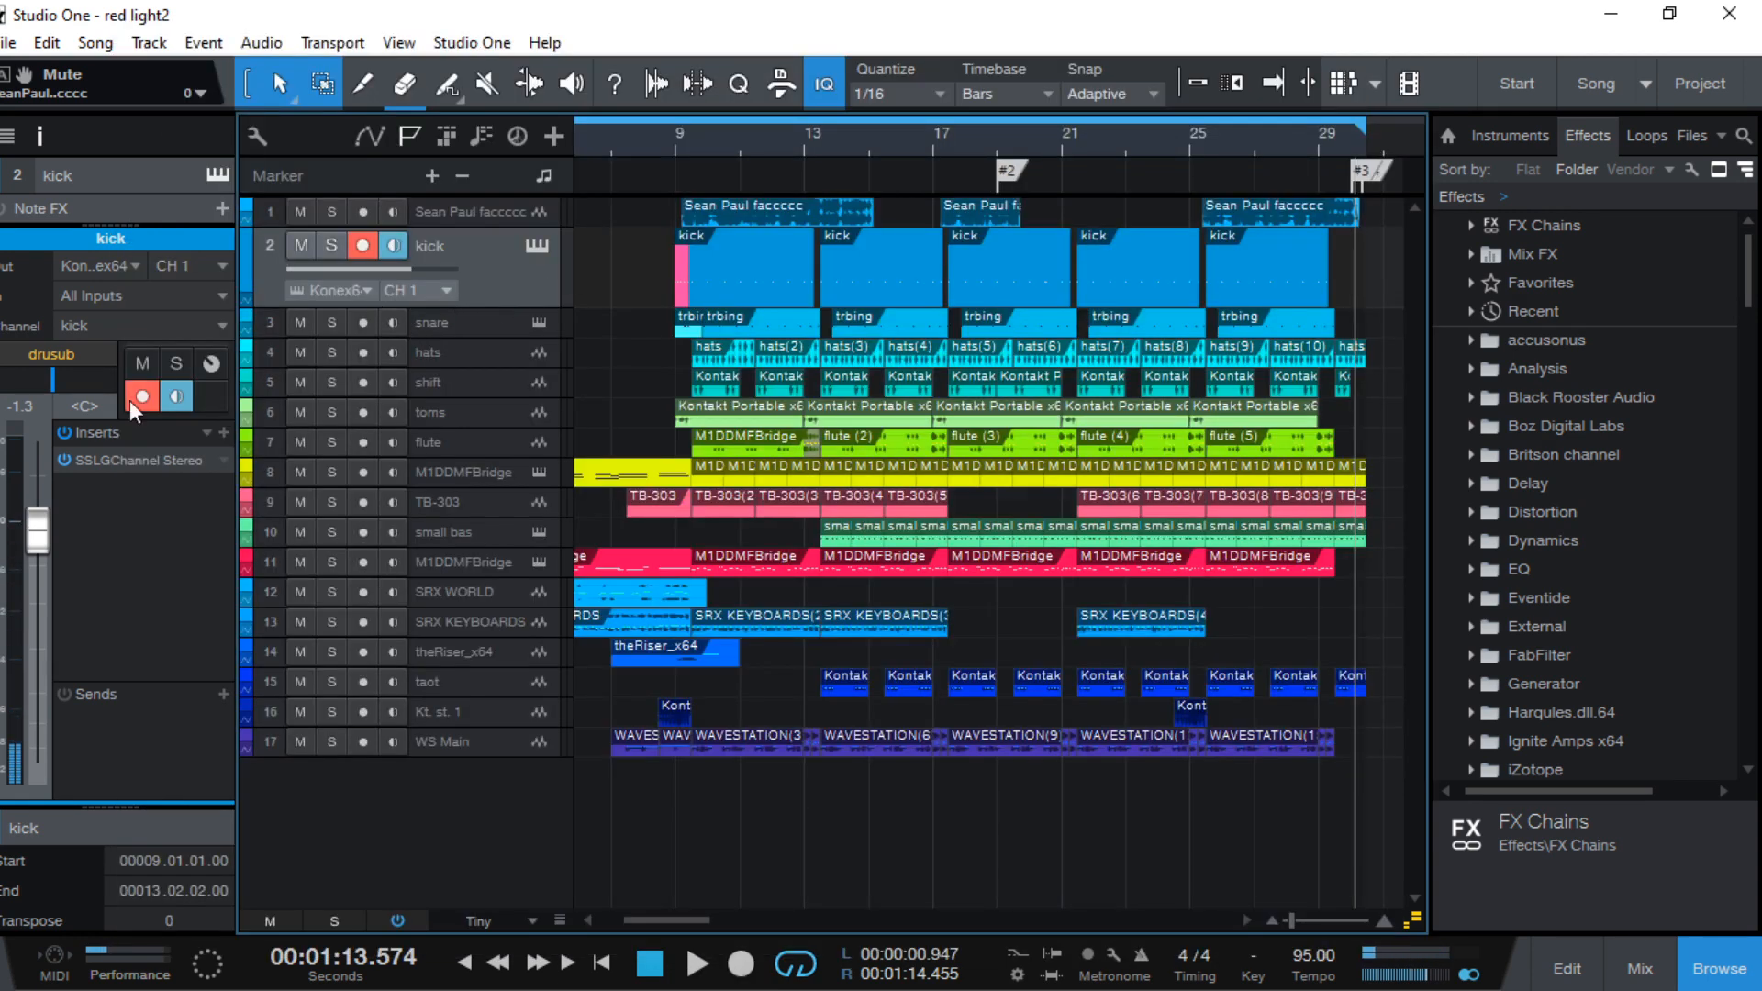
left_click(106, 461)
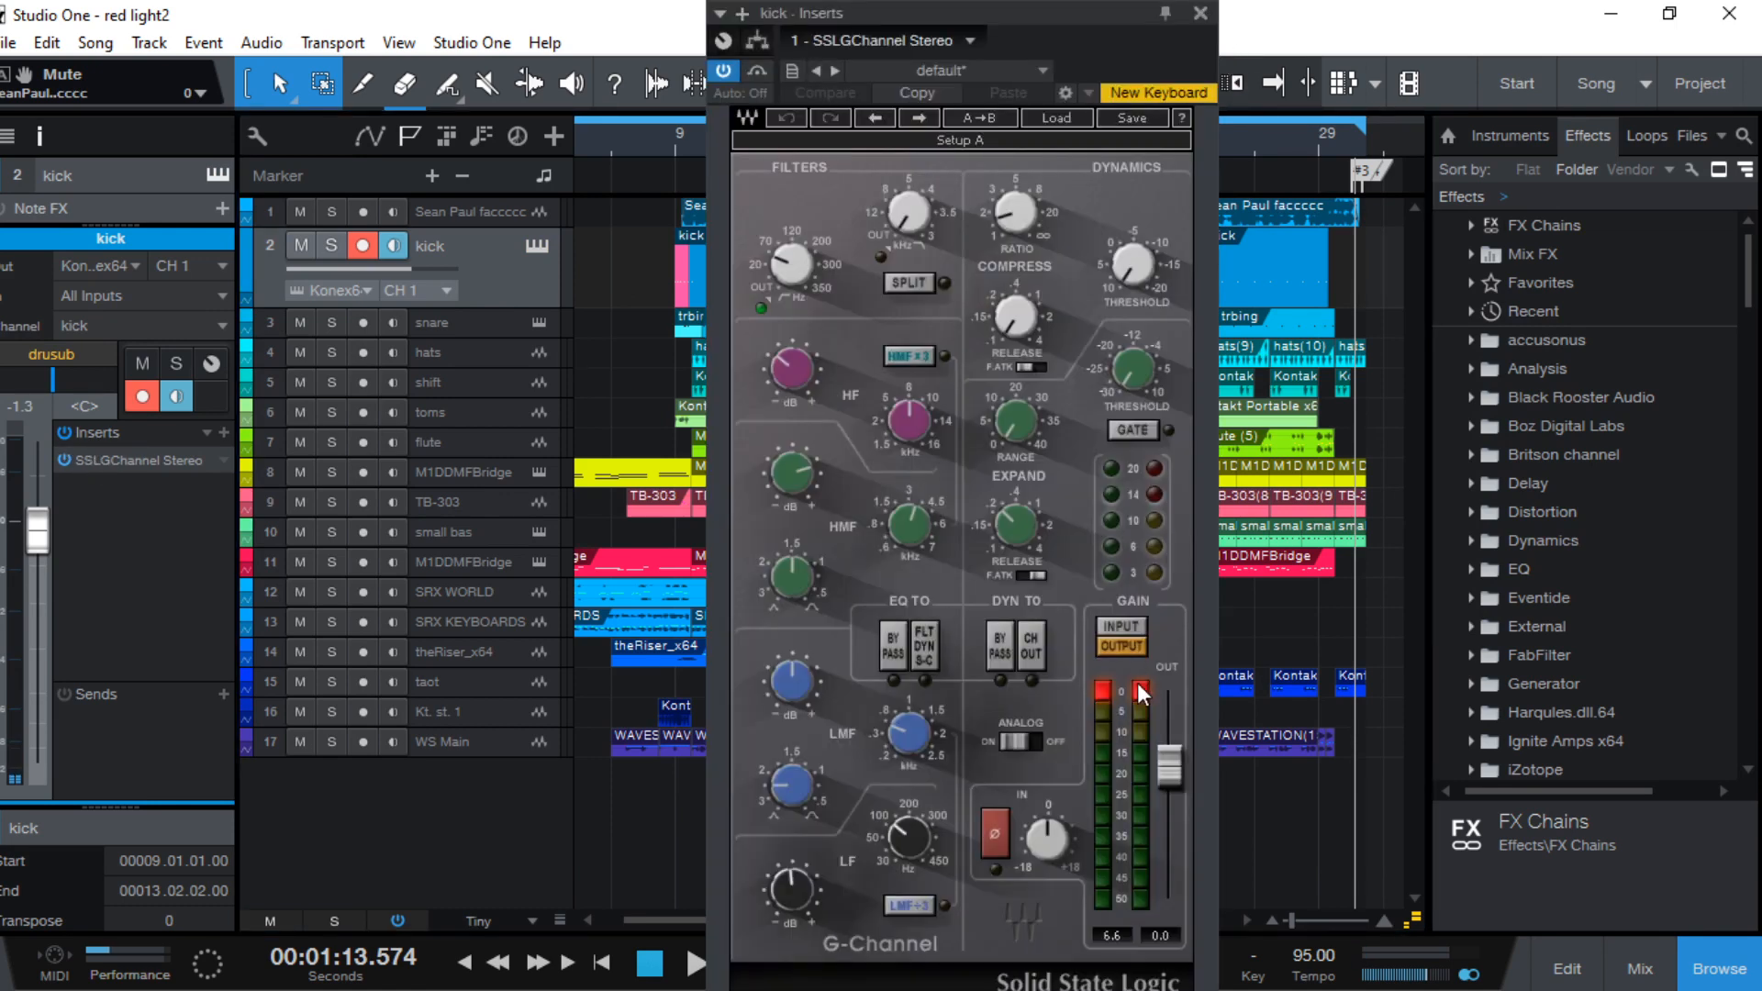
left_click(1200, 13)
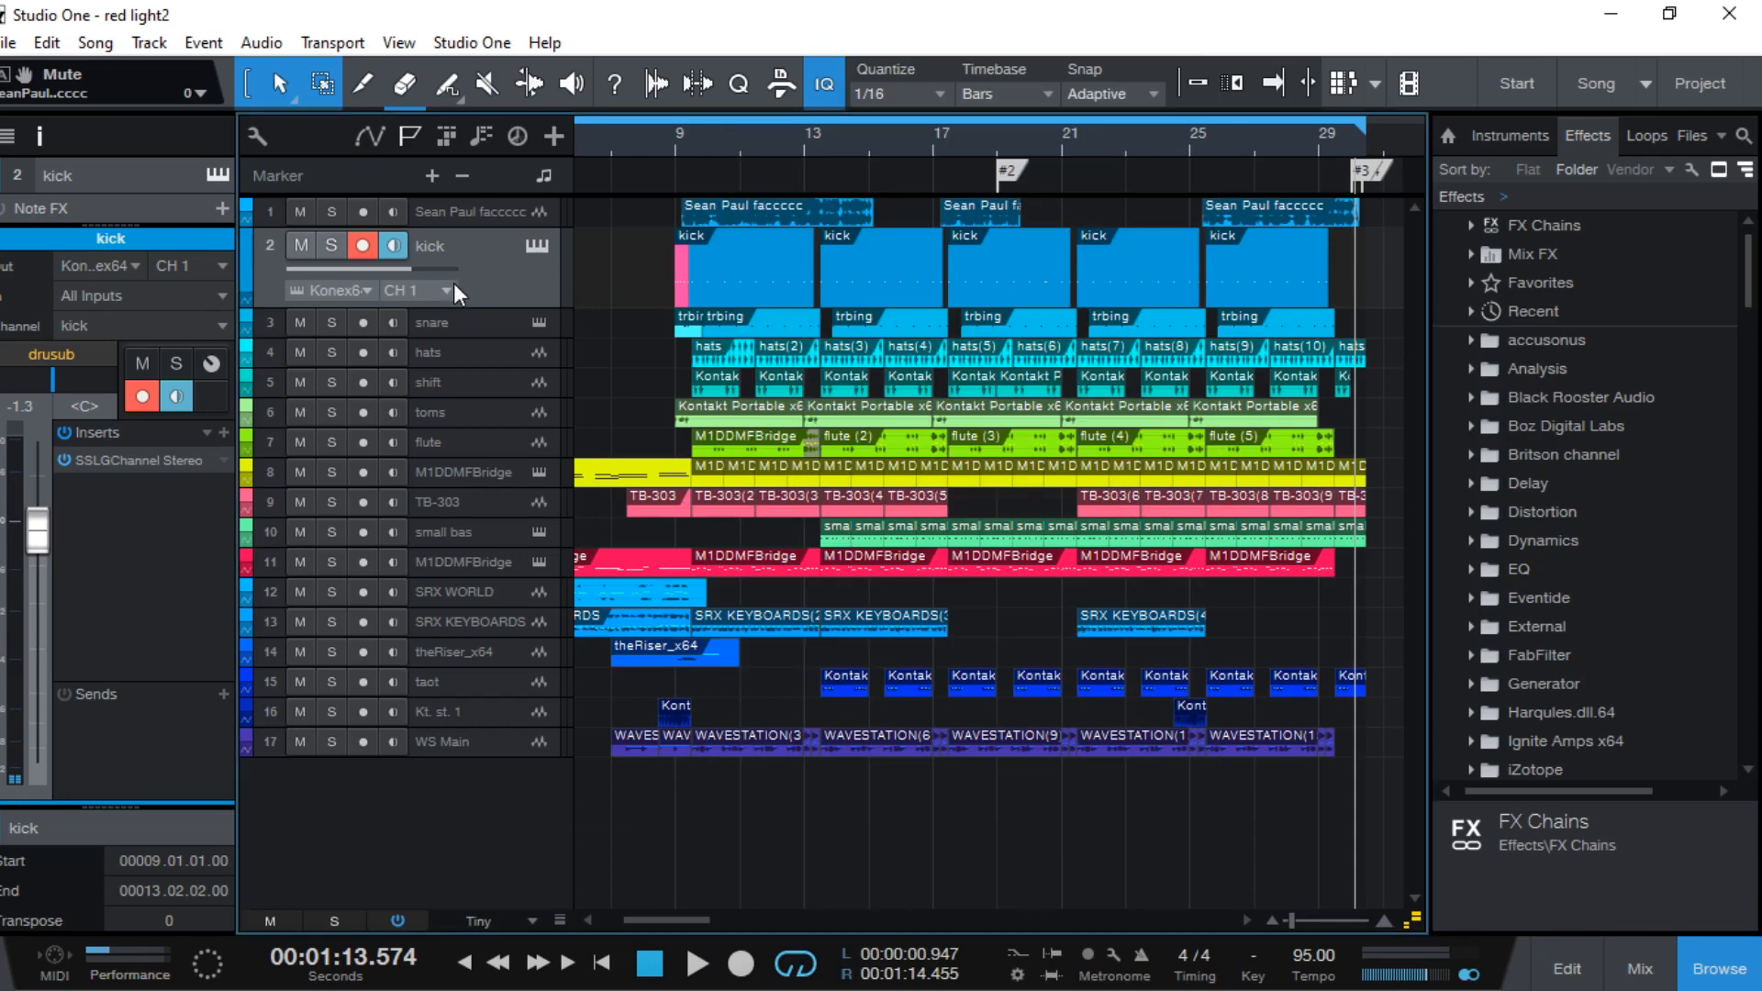
Enlarge the height of the snare track and select the hats track
left_click_drag(487, 337, 486, 390)
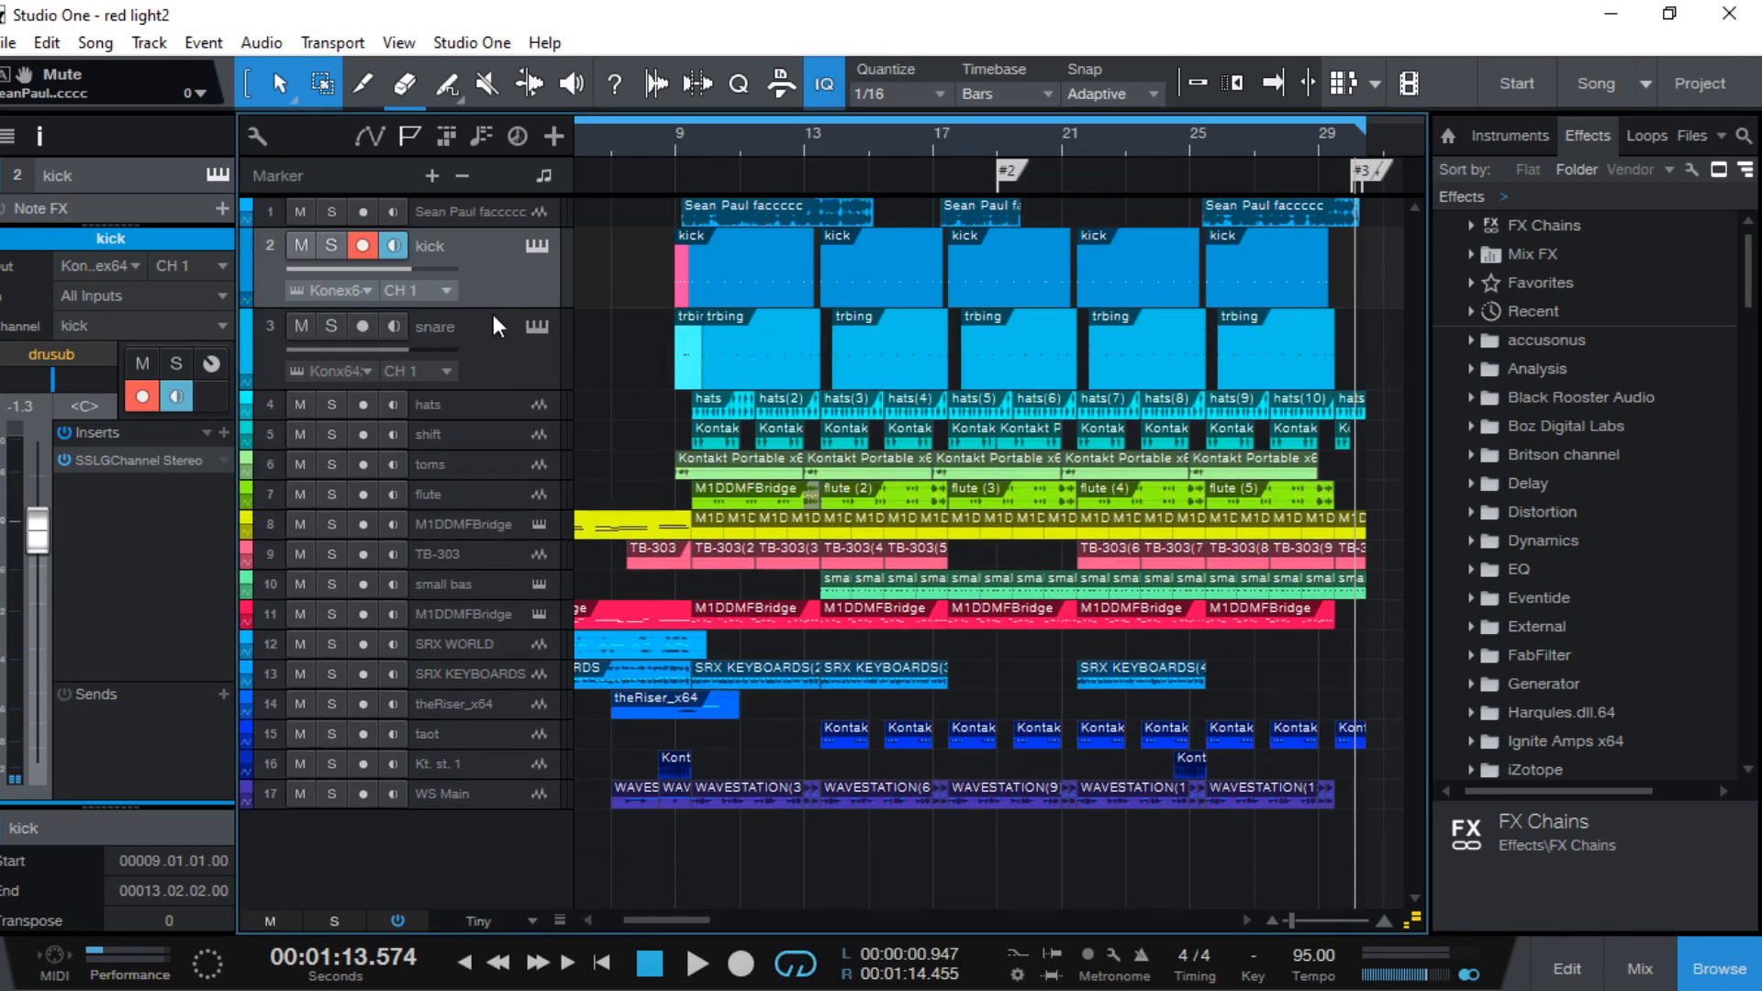
left_click(487, 368)
left_click(487, 413)
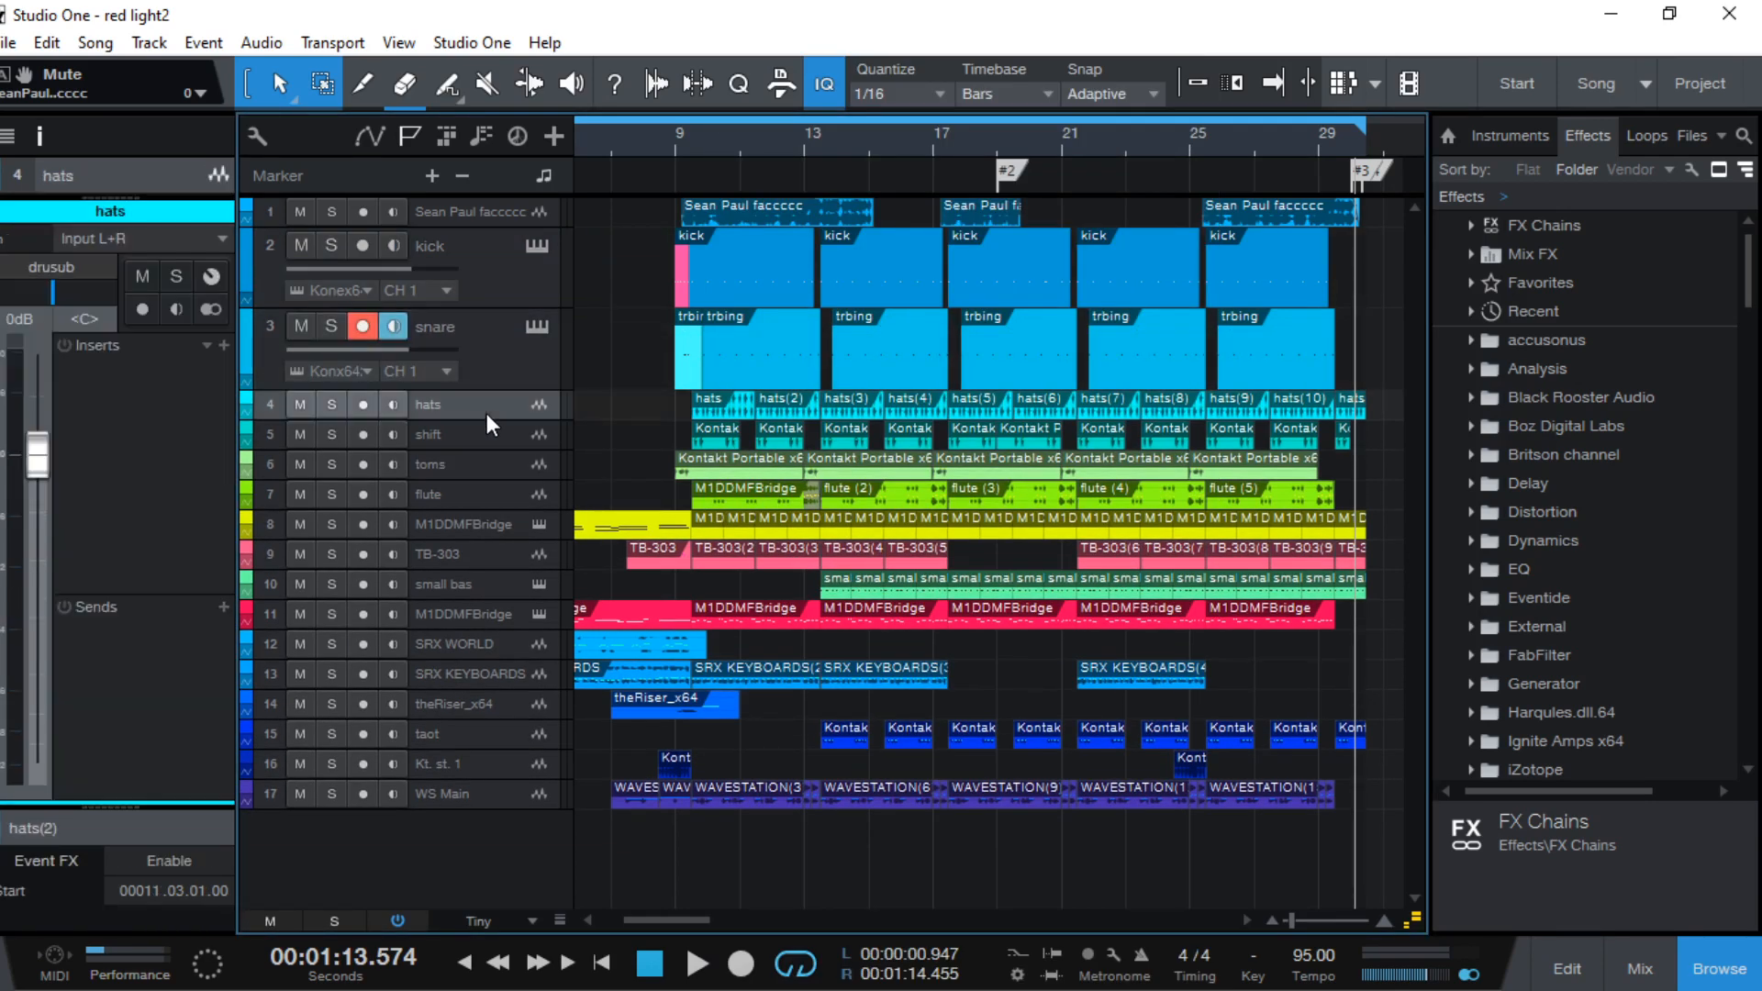
Solo the drusub bus in the mixer console
left_click(1640, 969)
left_click_drag(852, 988, 1469, 989)
left_click(1048, 820)
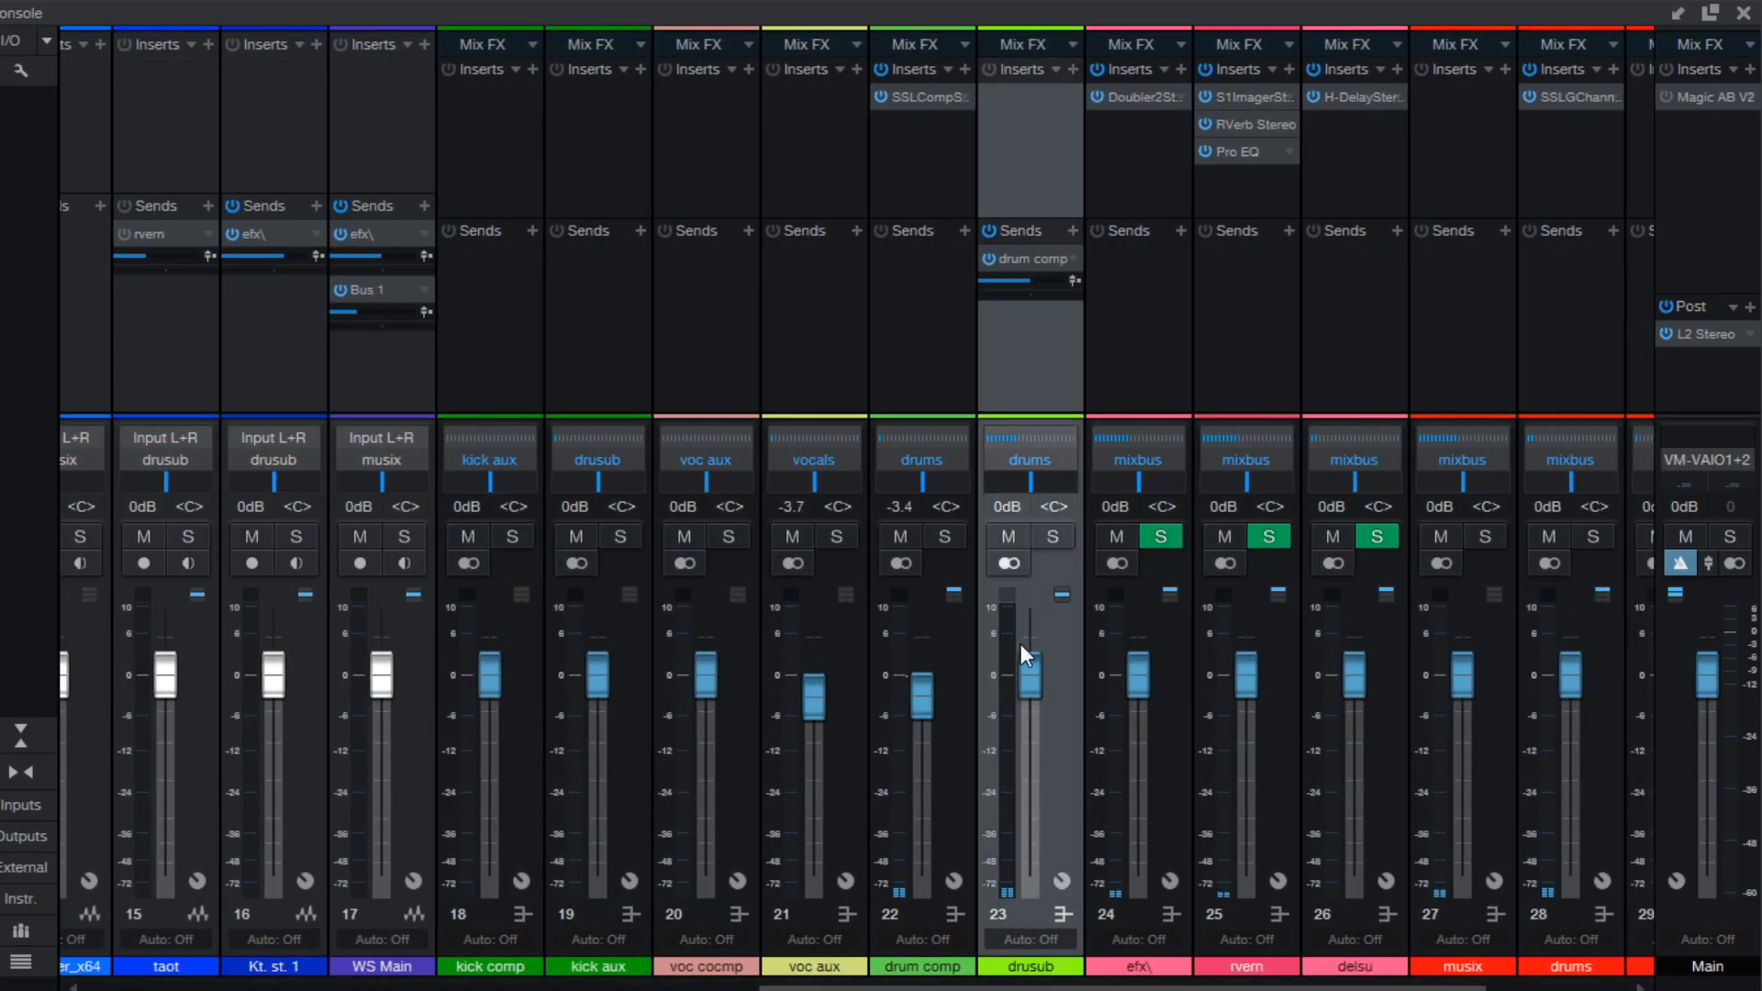
left_click(1049, 534)
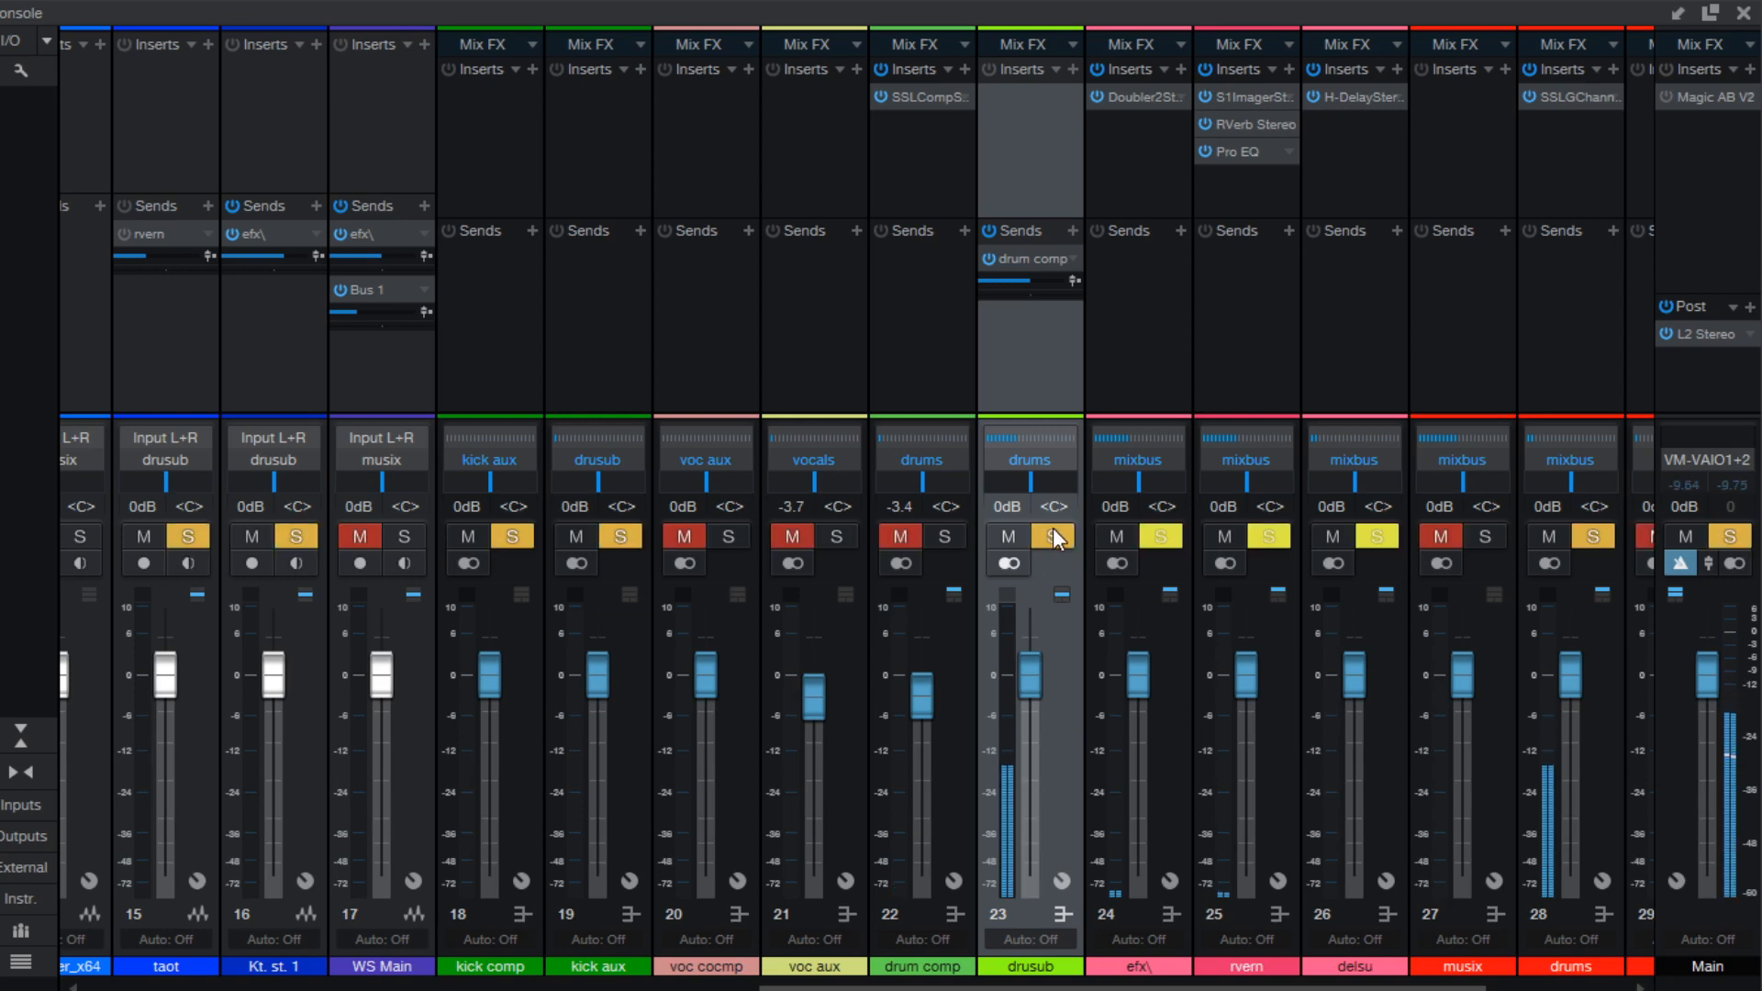
Return to the arrangement and play the soloed drums from bar 9
left_click(1743, 13)
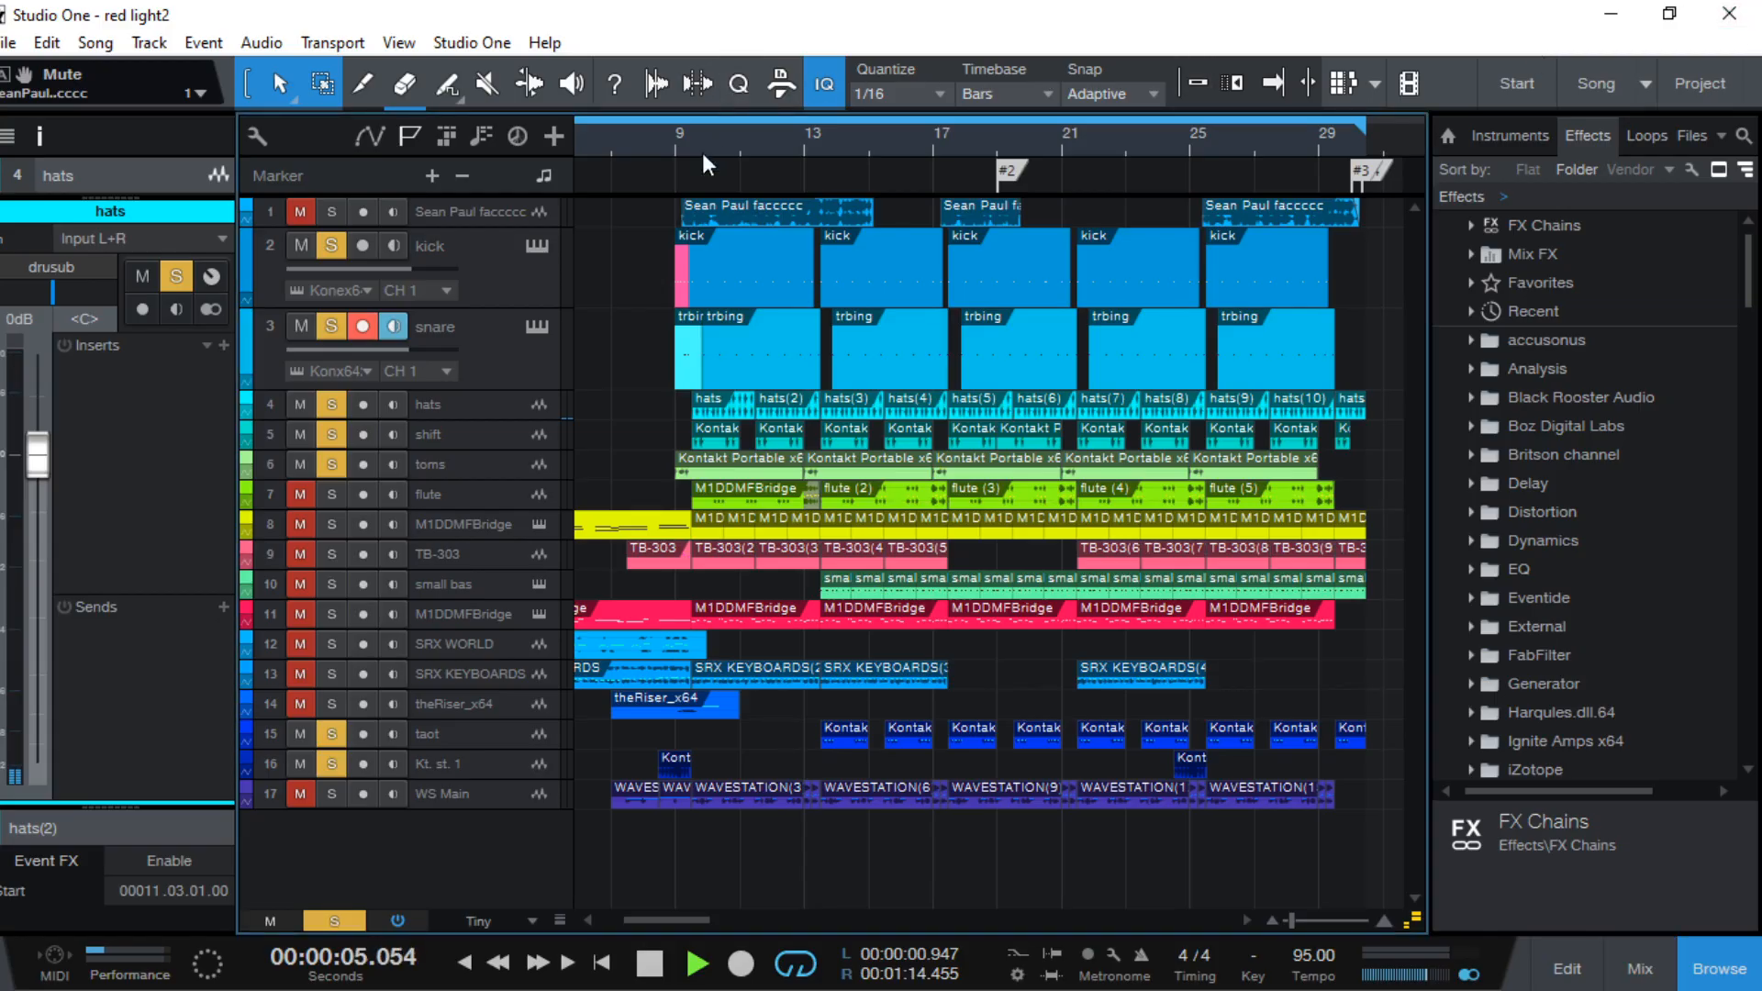
left_click_drag(651, 918, 633, 918)
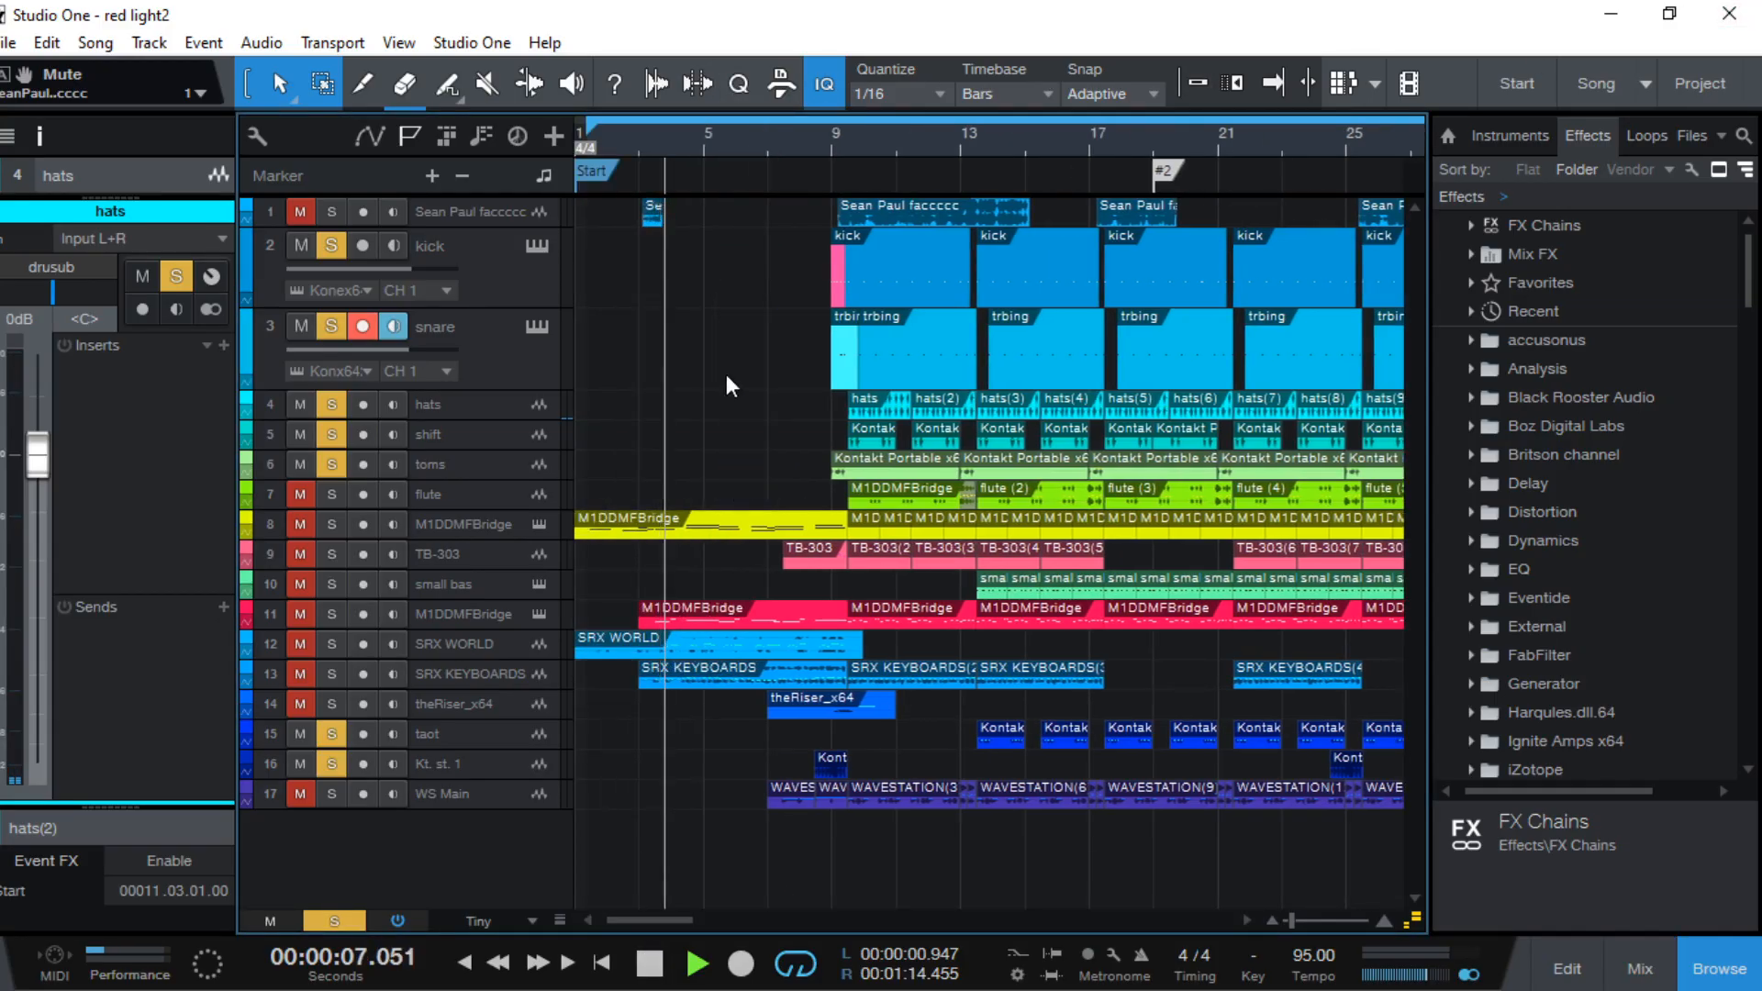
left_click(826, 136)
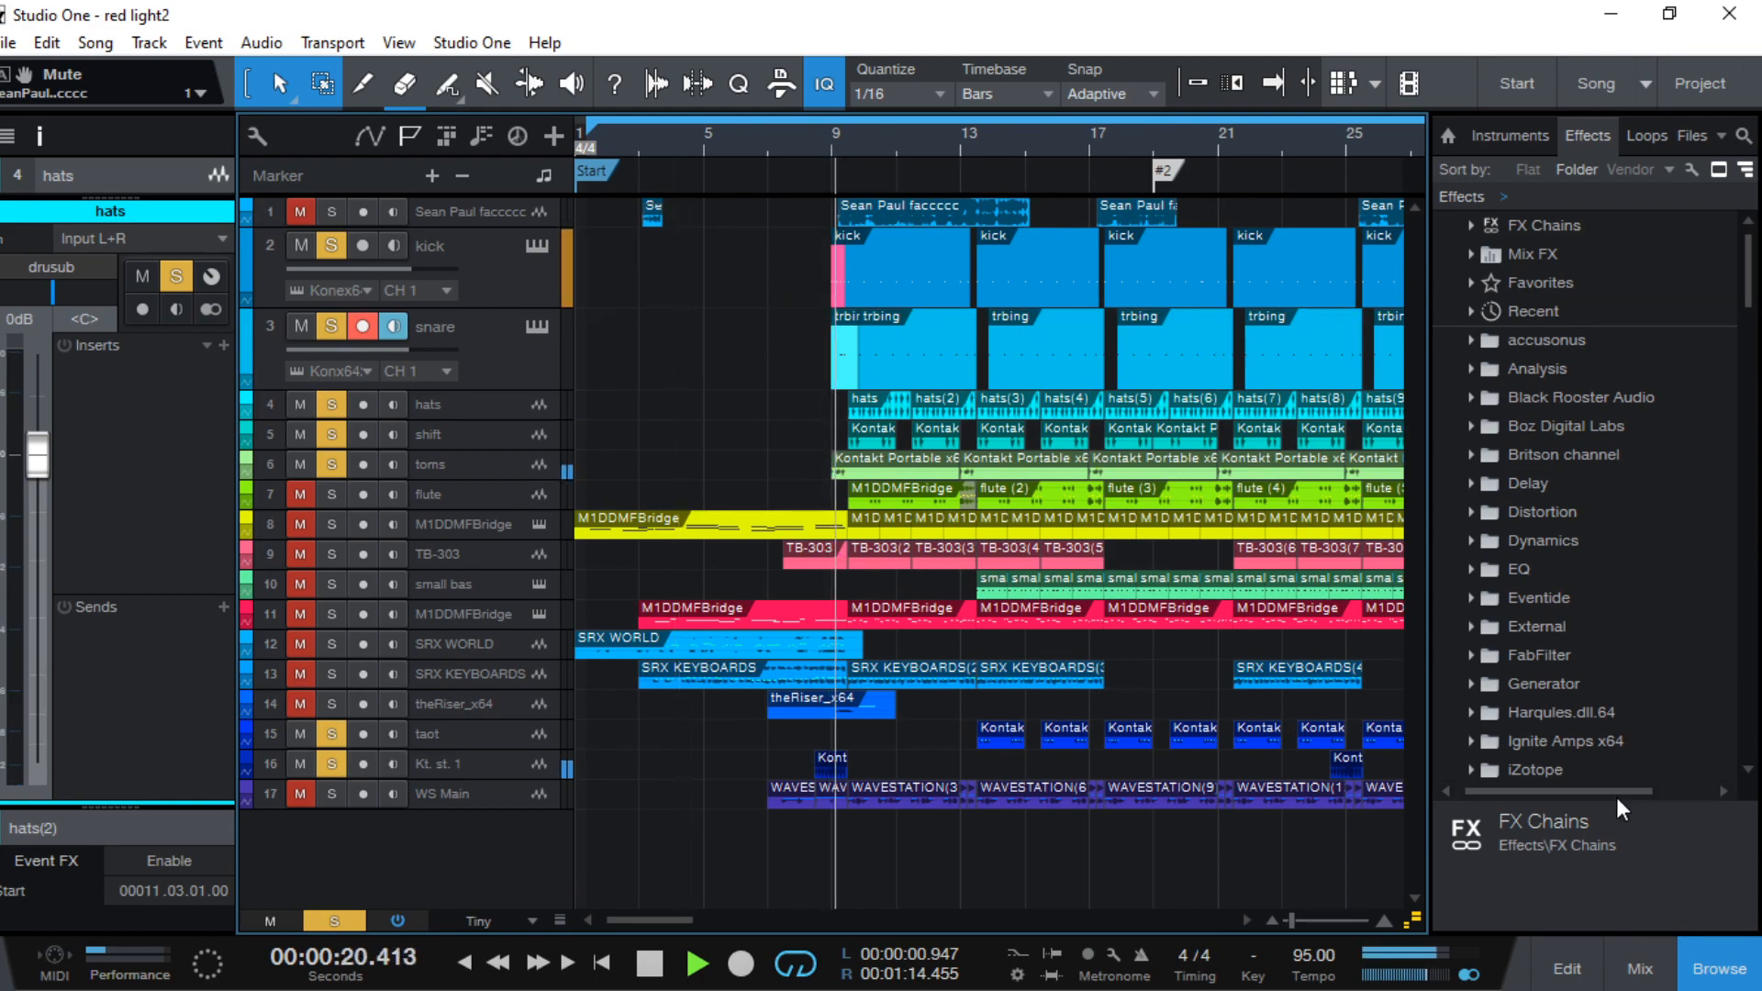
Check the levels of the soloed drum and effects buses in the mixer, and turn off the drusub solo
left_click(1638, 960)
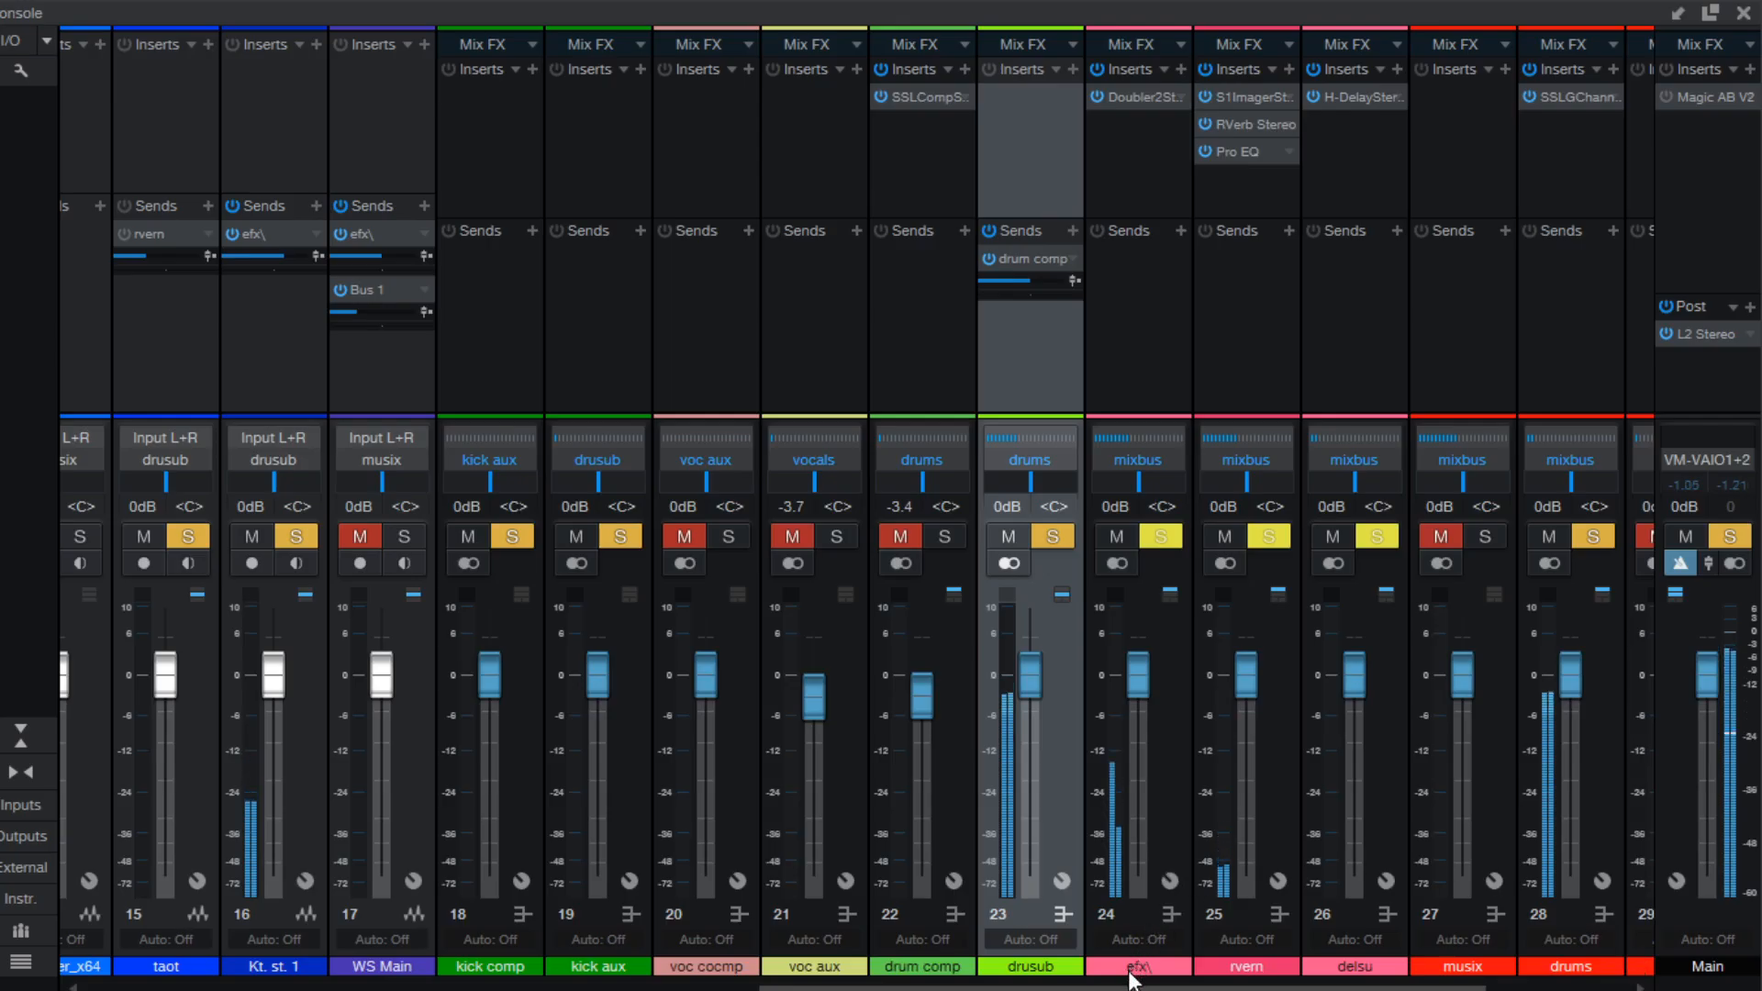
left_click_drag(1131, 989, 1226, 990)
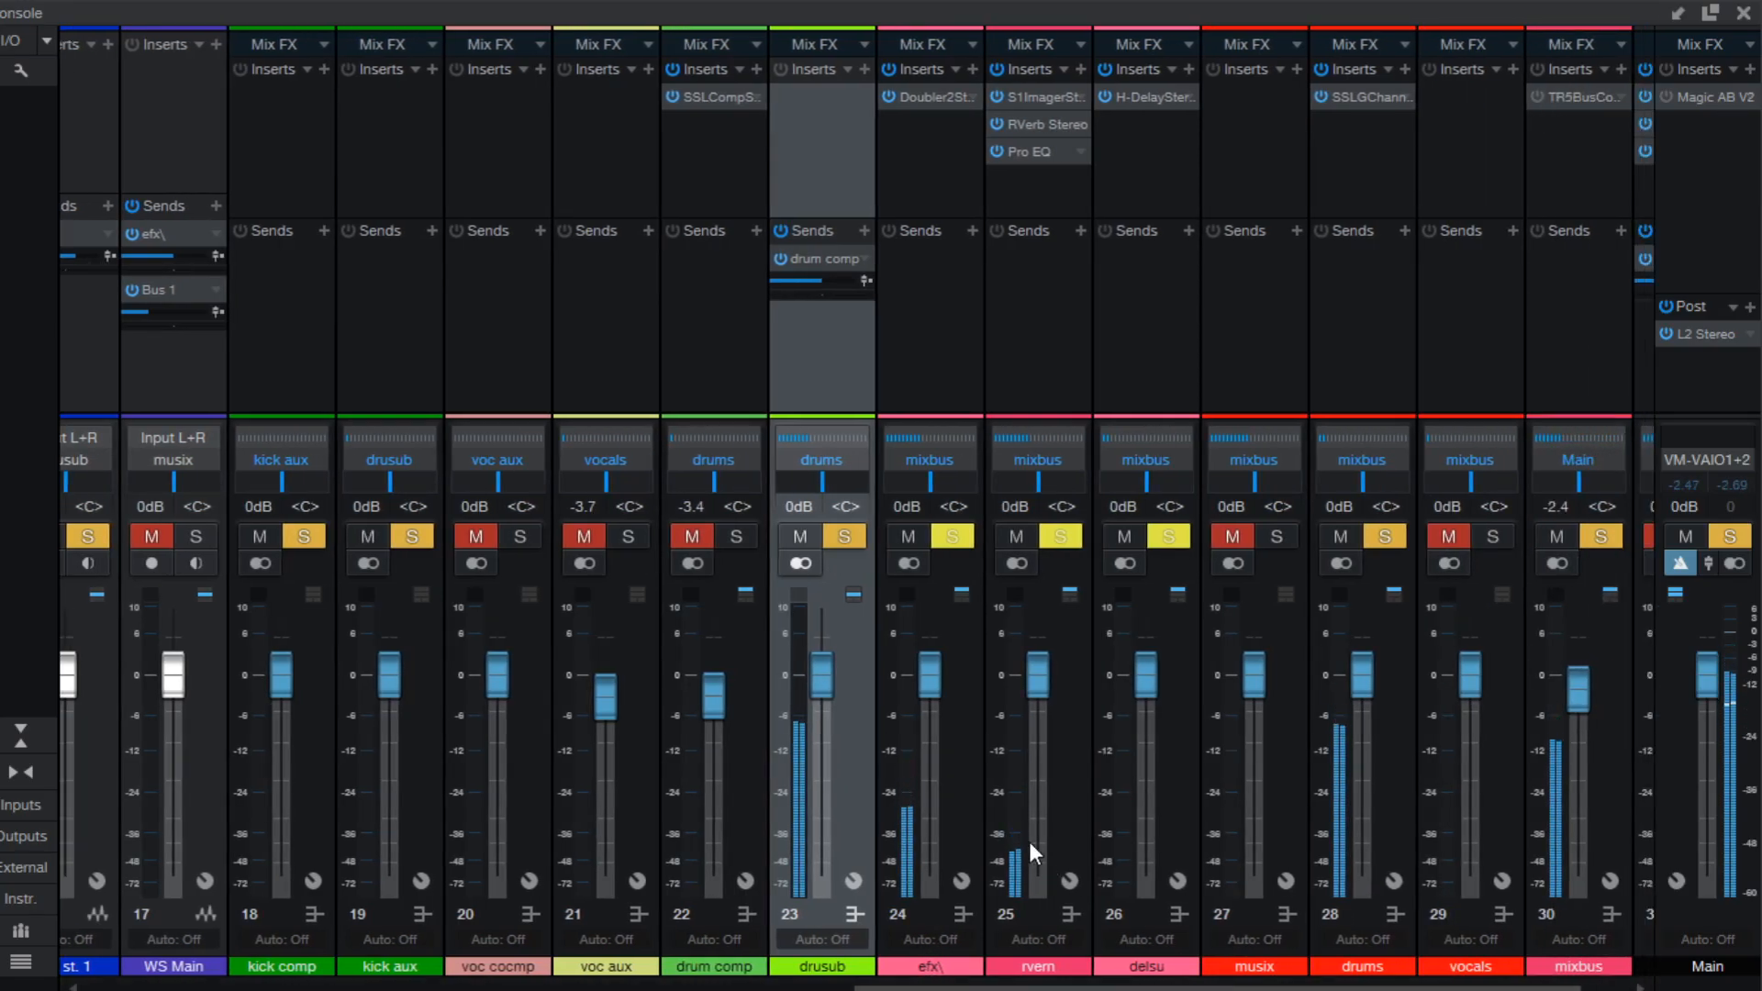
mouse_move(913, 763)
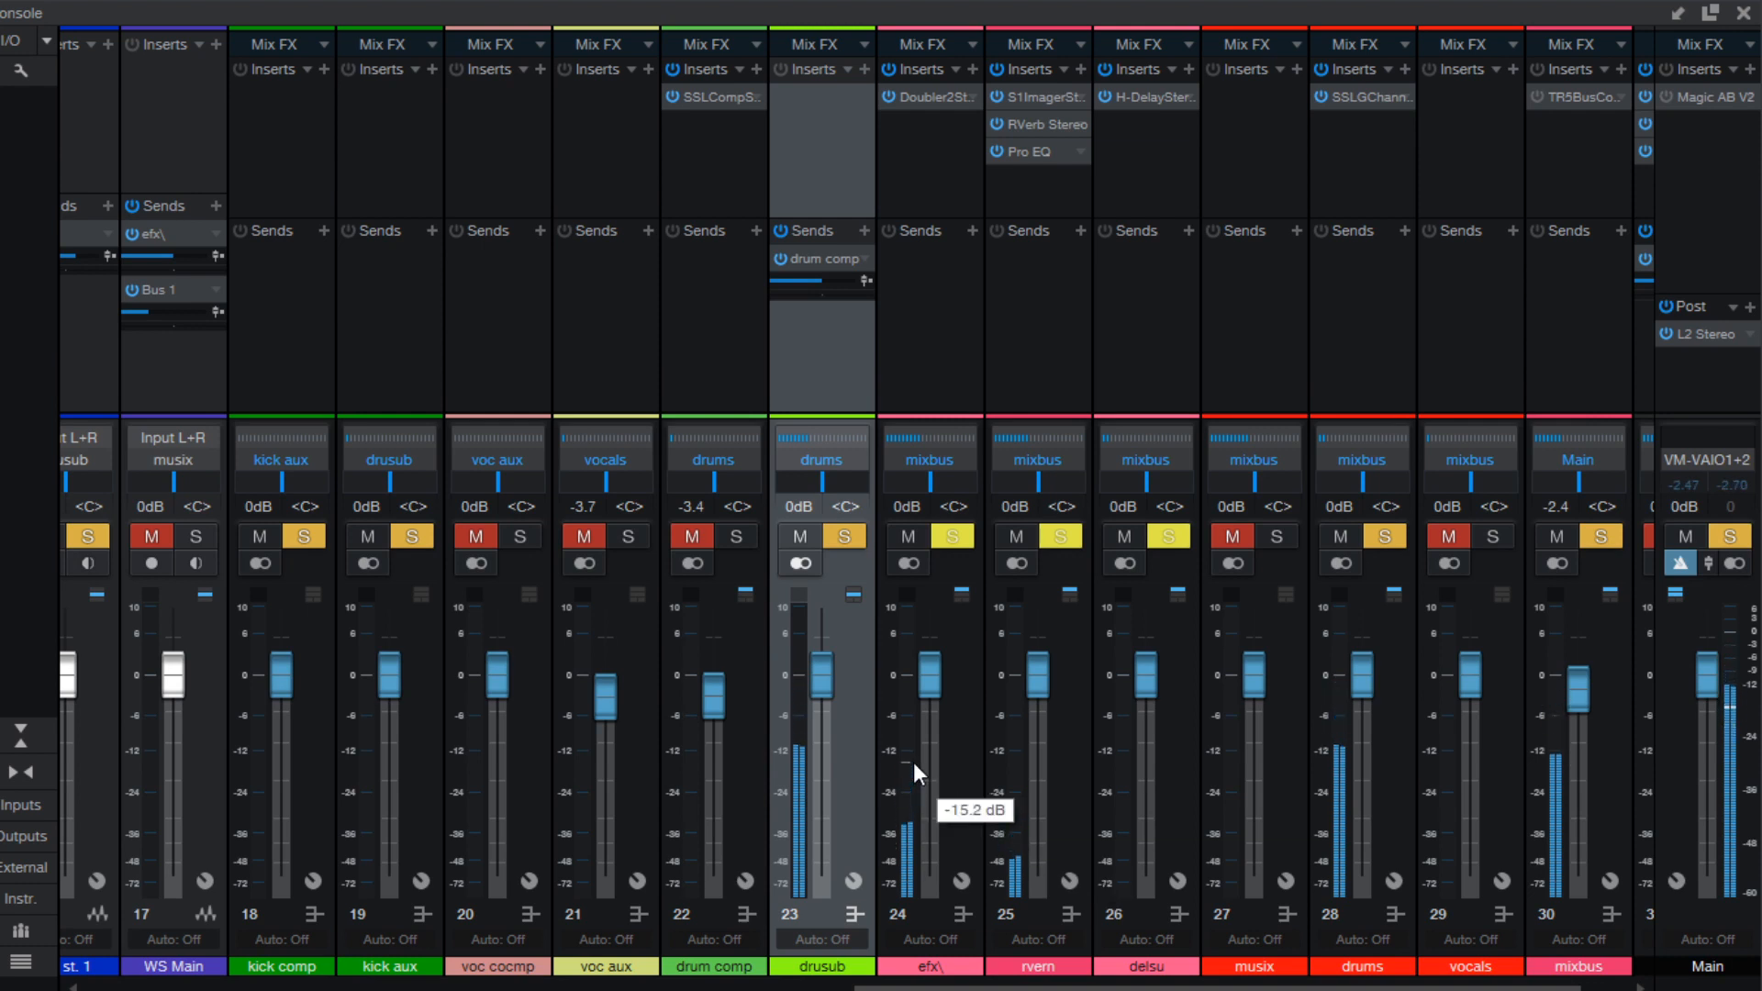
left_click(844, 537)
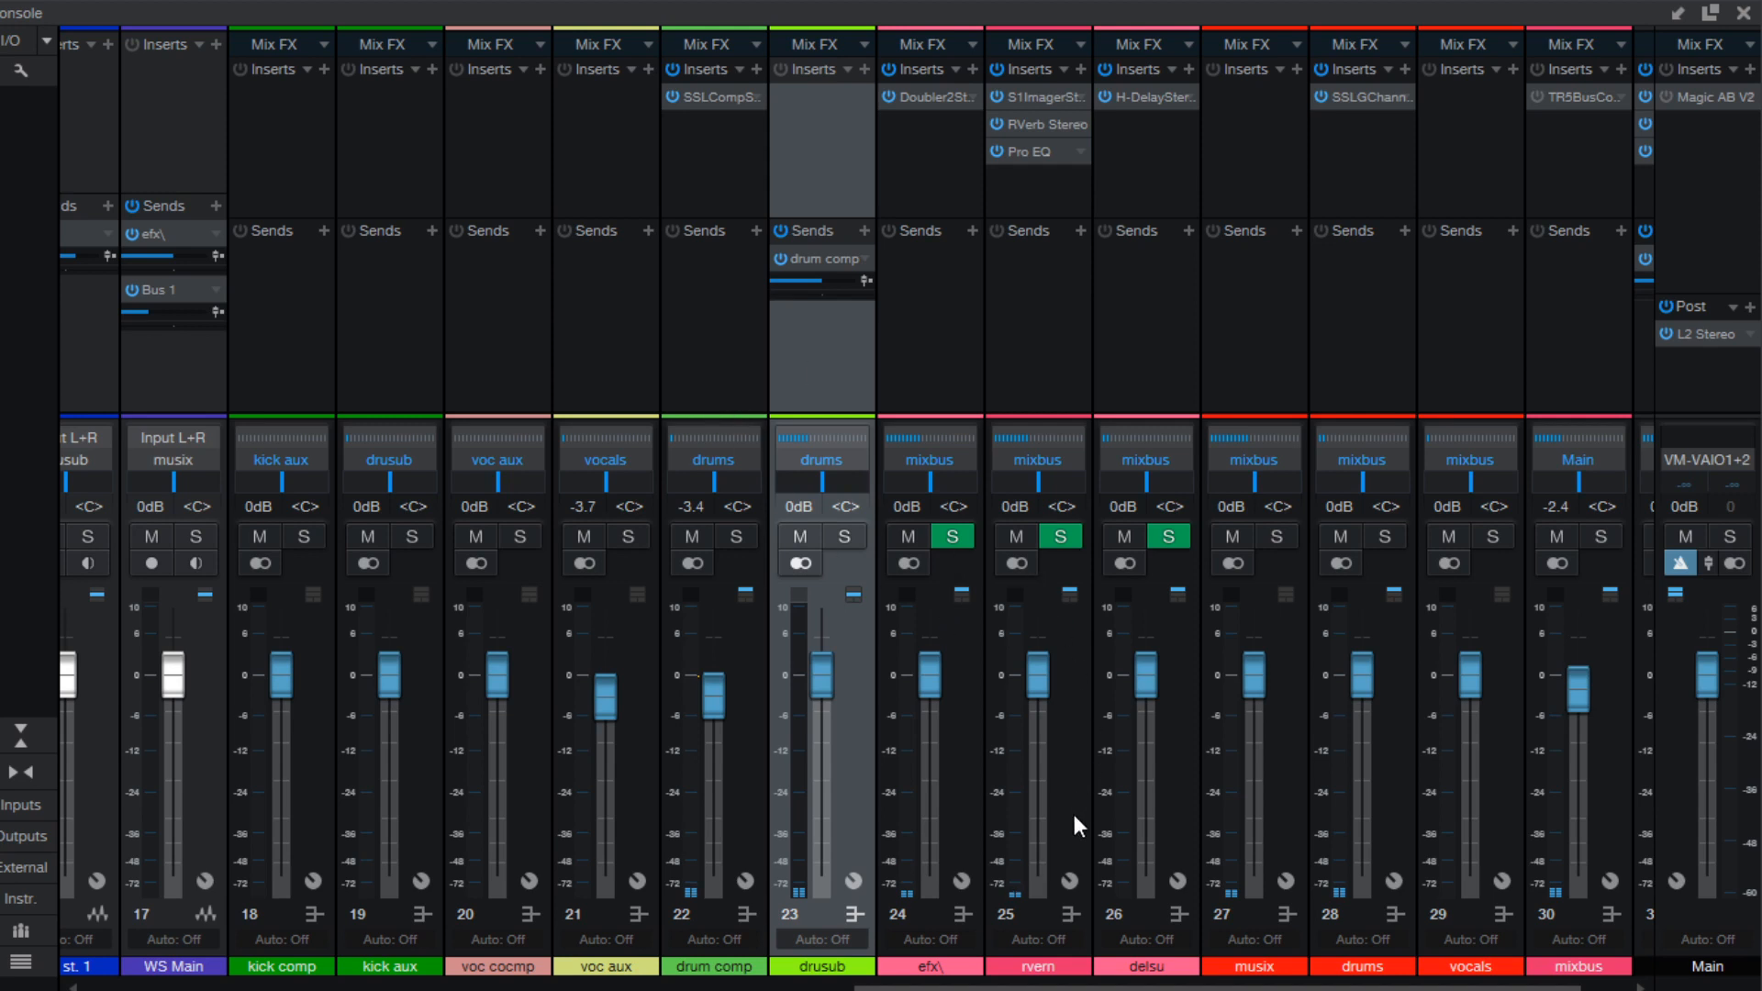
left_click_drag(1056, 988, 568, 987)
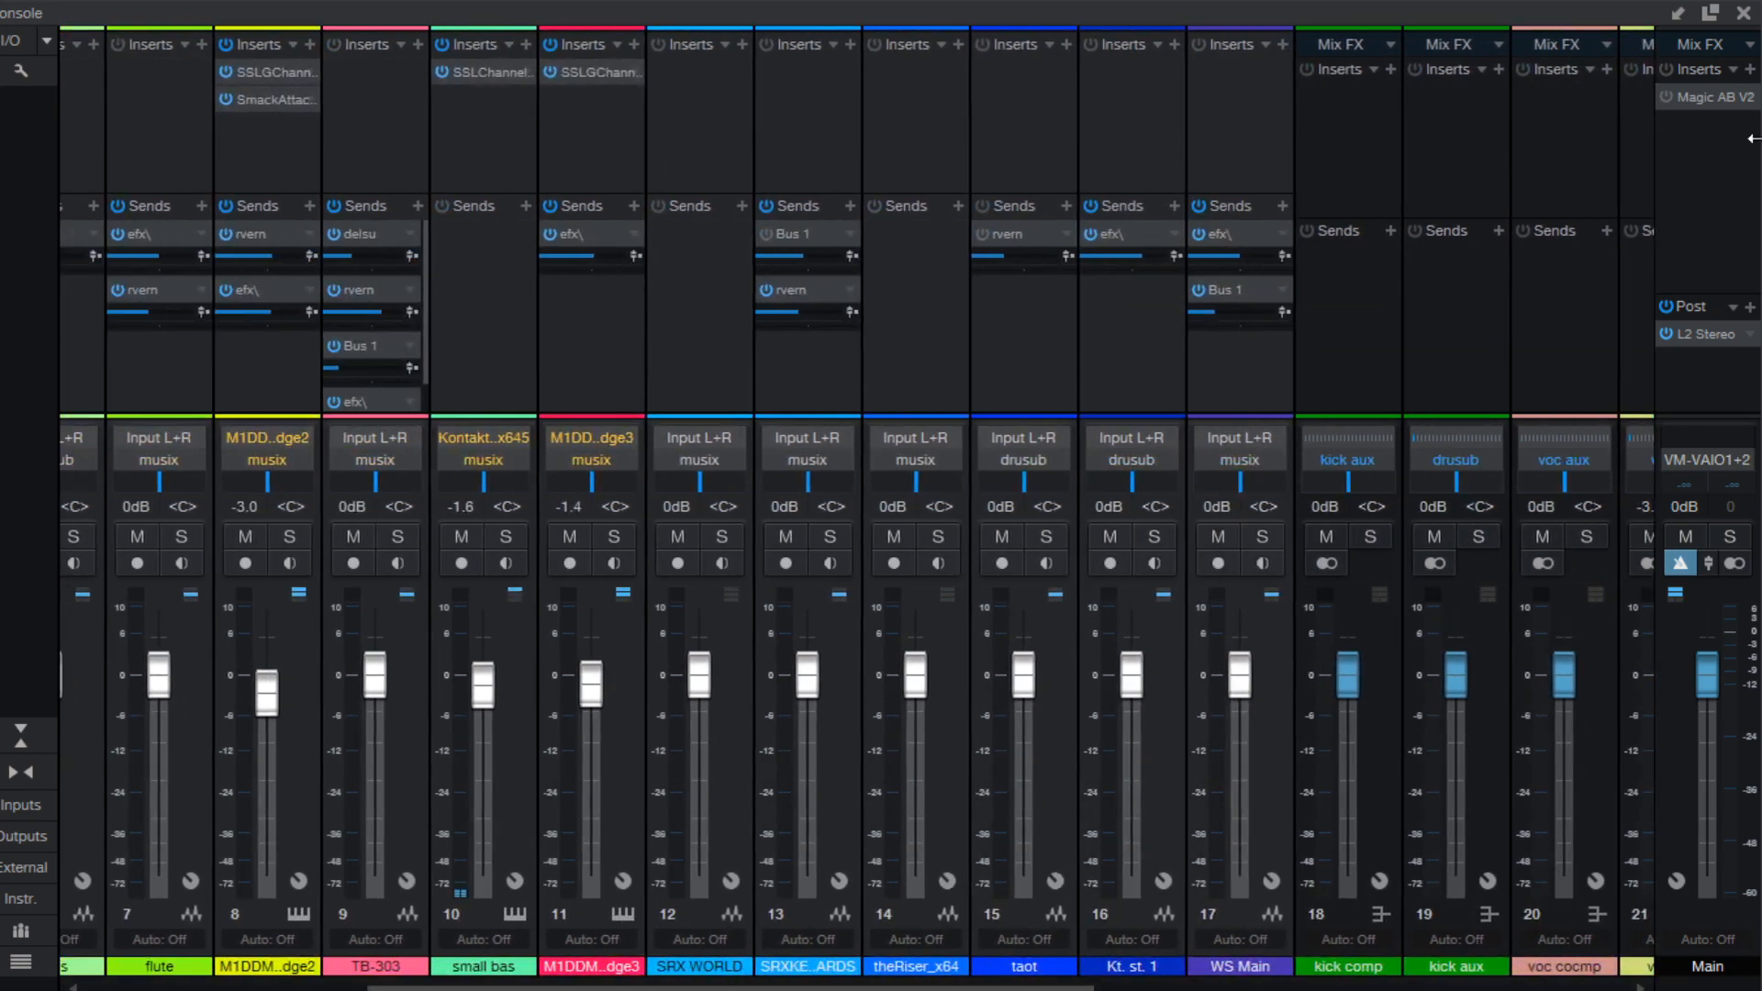
Solo the kick track in the arrangement and open its SSLGChannel Stereo plug-in with the inserts bypassed
left_click(1744, 13)
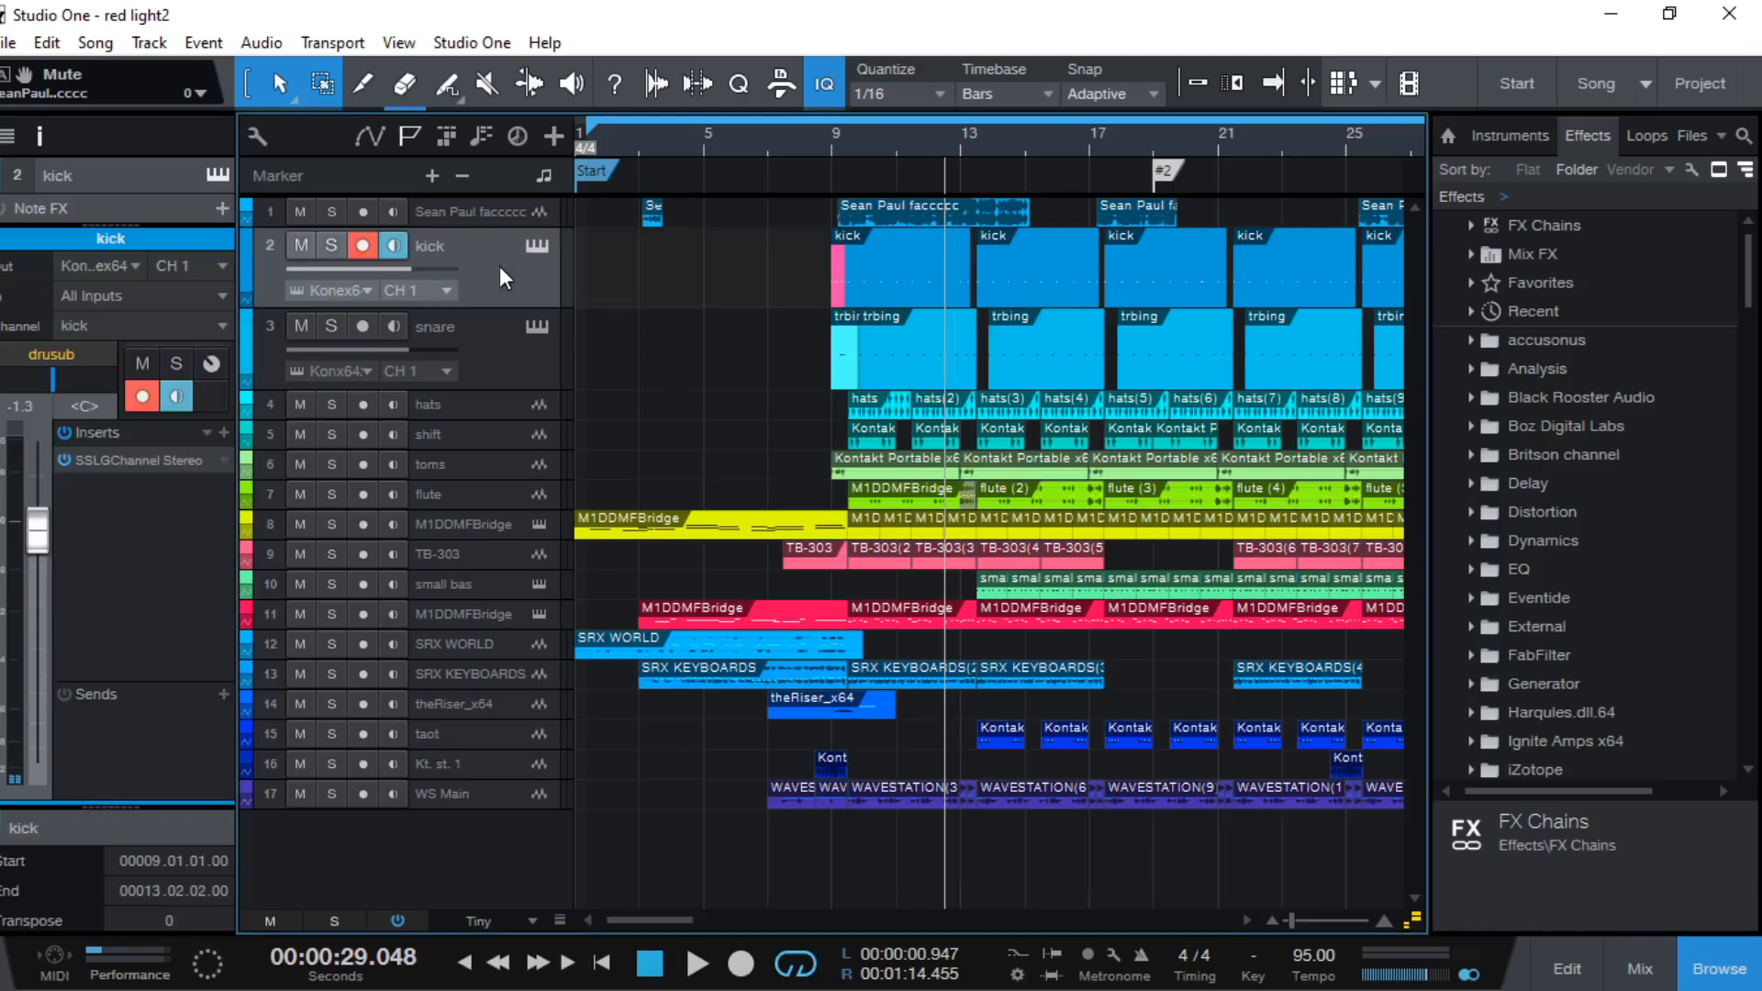
left_click(323, 247)
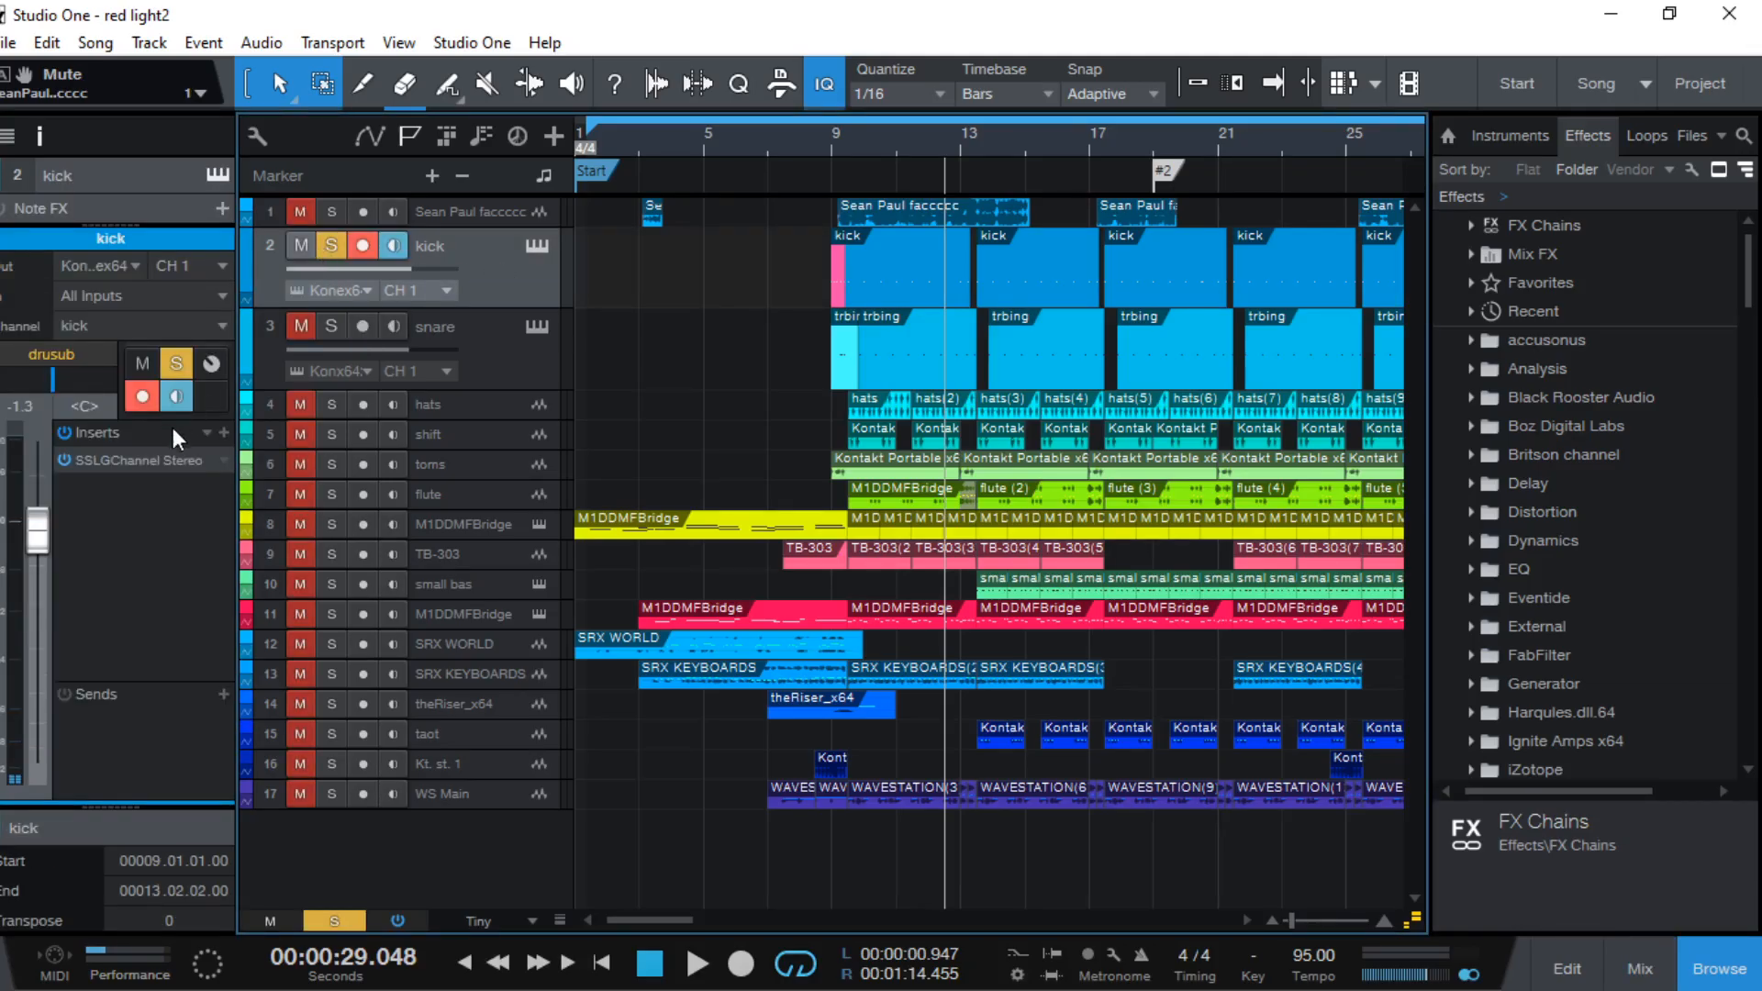
left_click(136, 457)
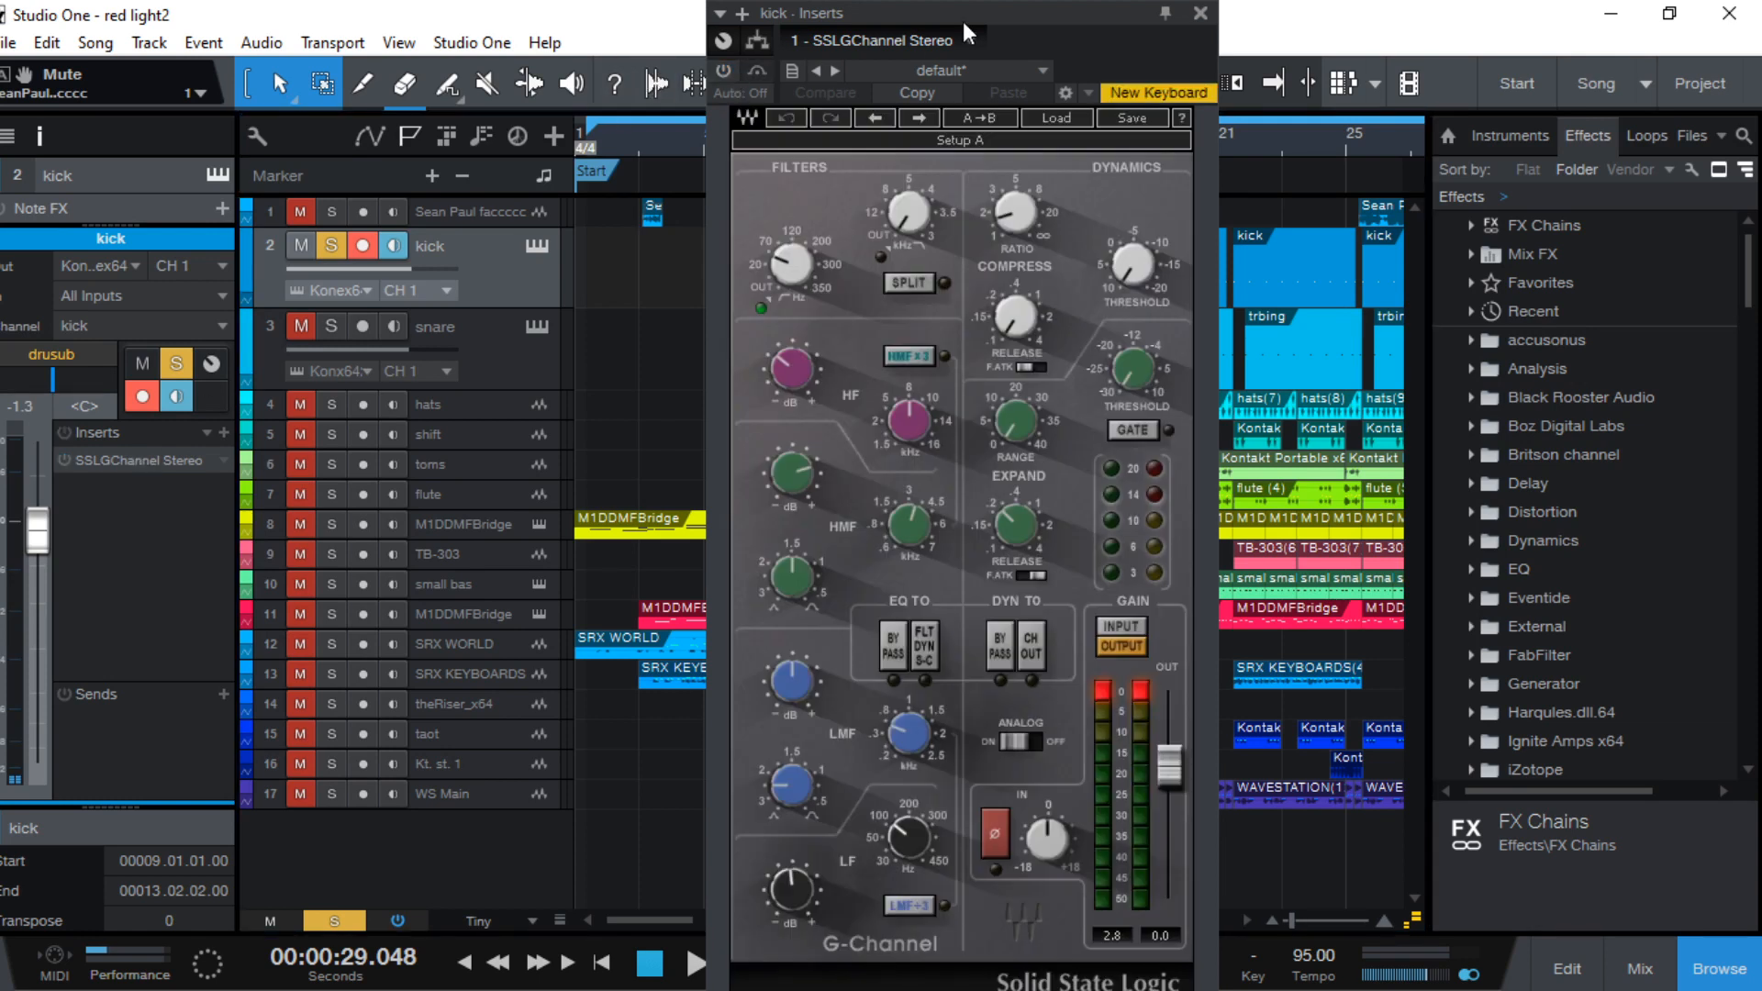
left_click_drag(968, 35, 981, 61)
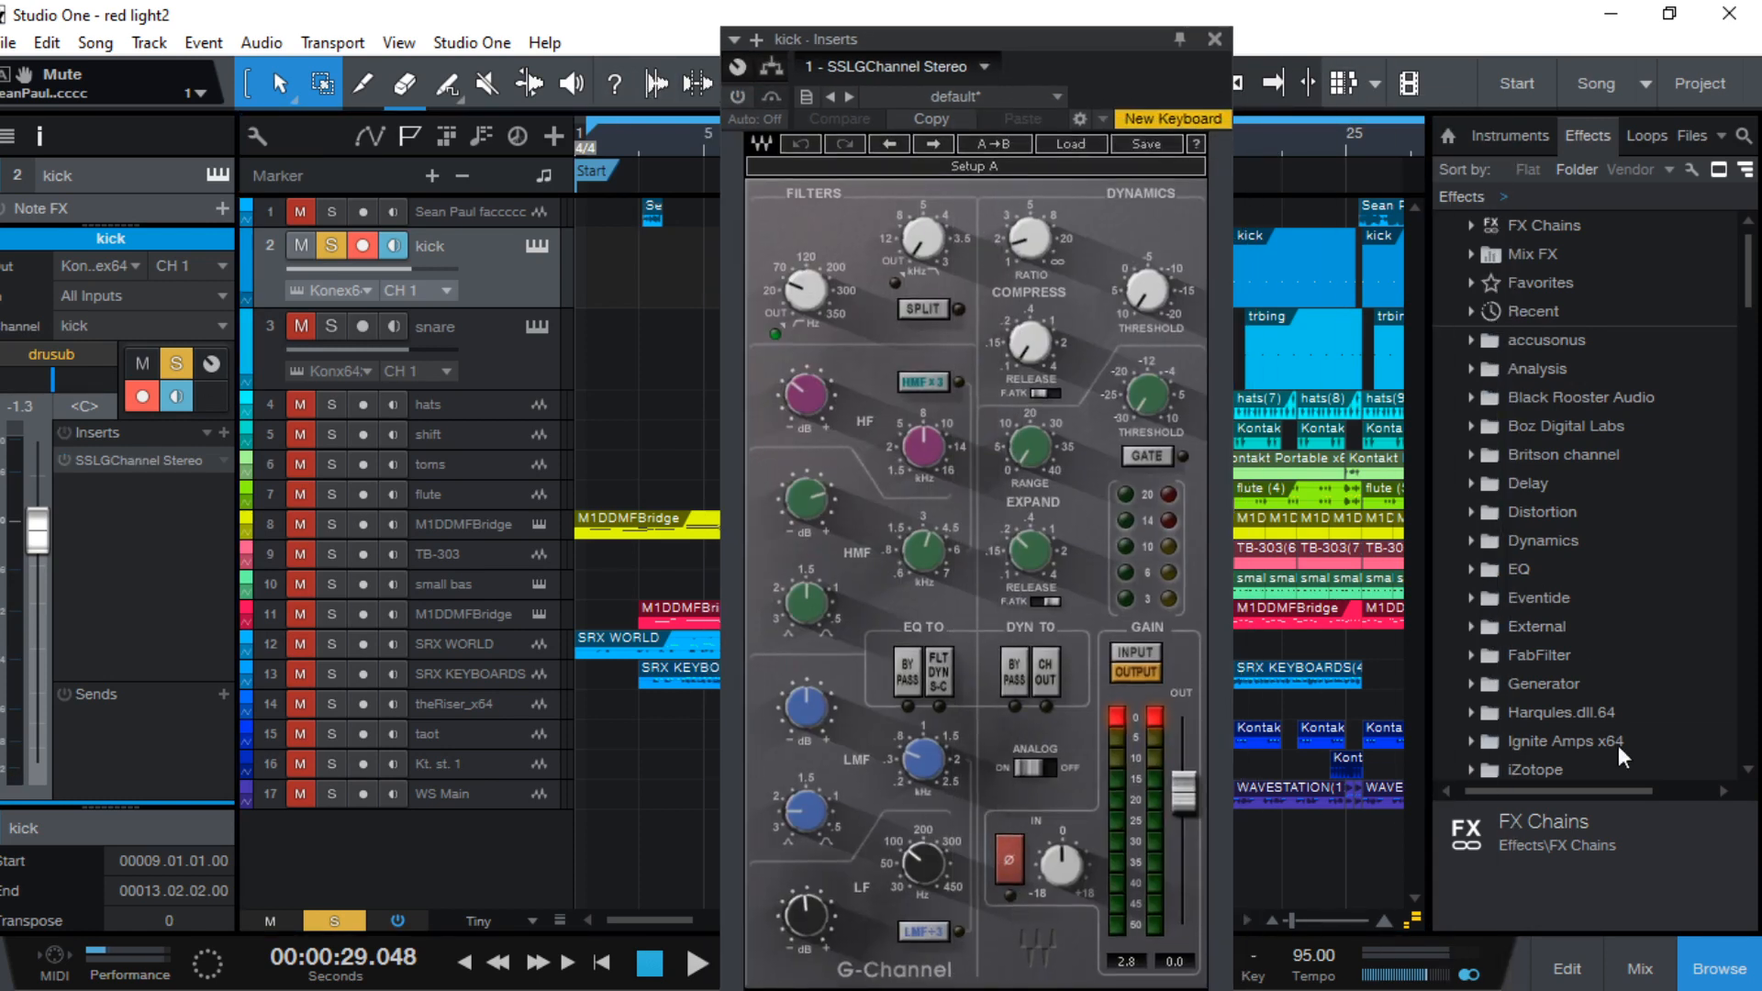
Check the soloed kick channel in the mixer console and return to the arrangement
left_click(1640, 969)
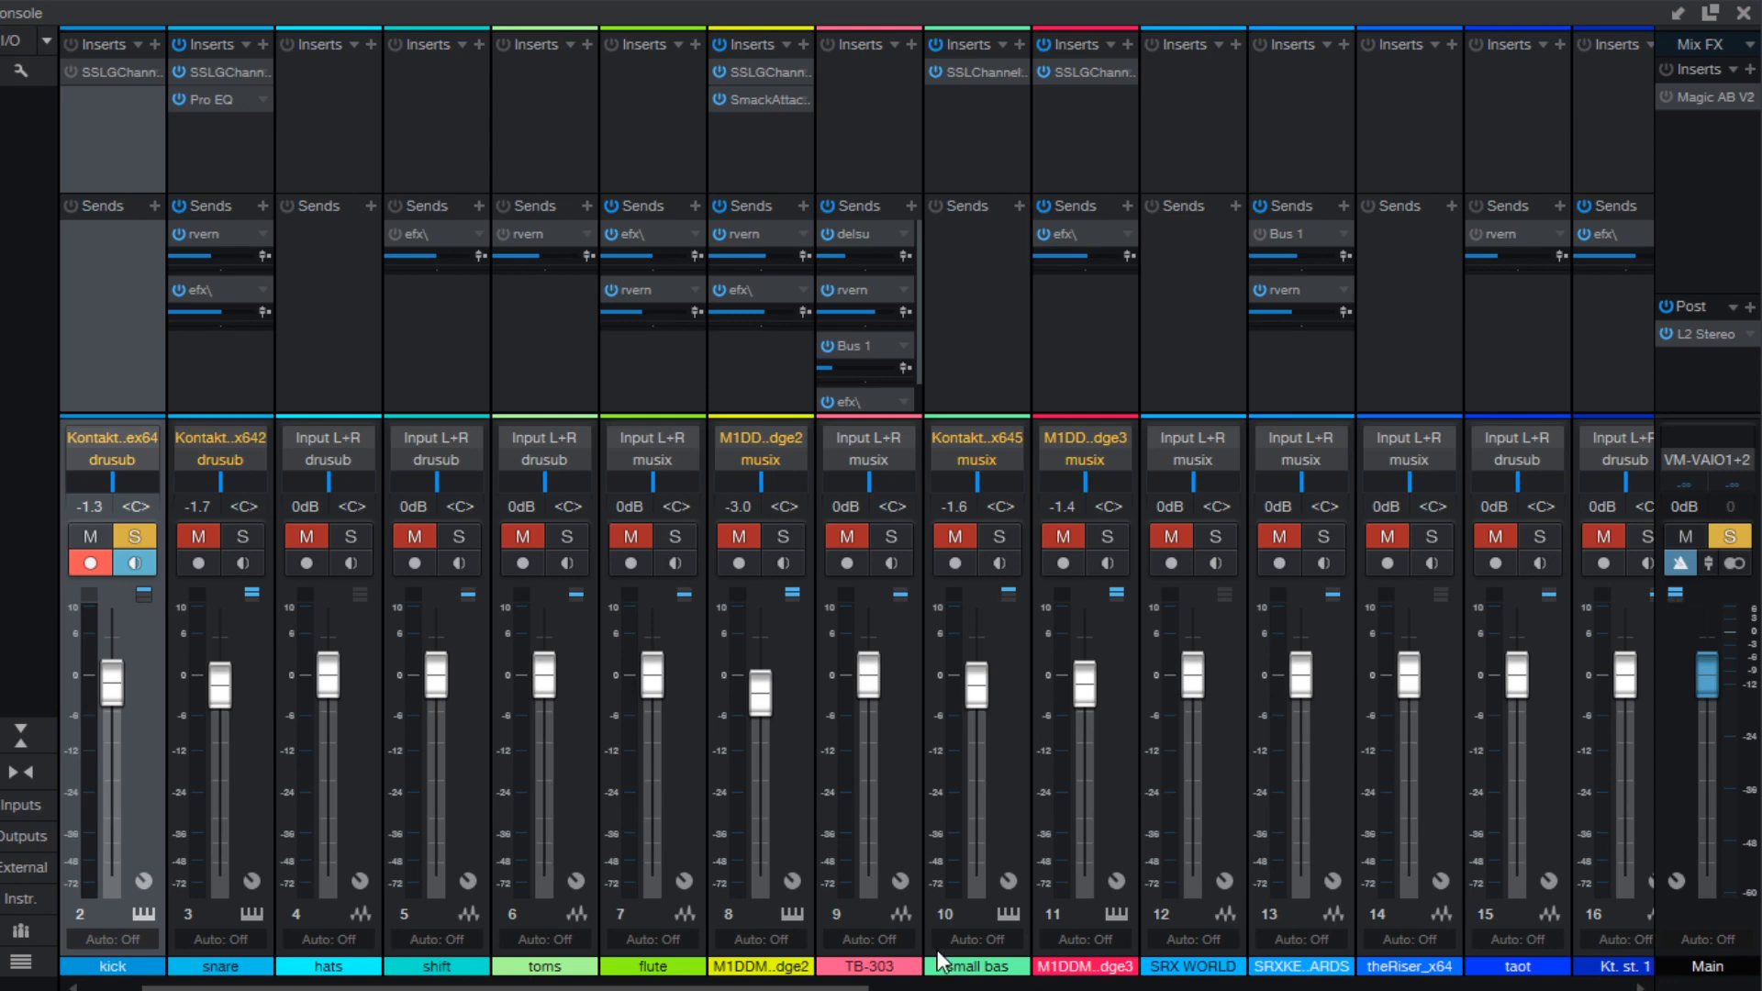
left_click(938, 987)
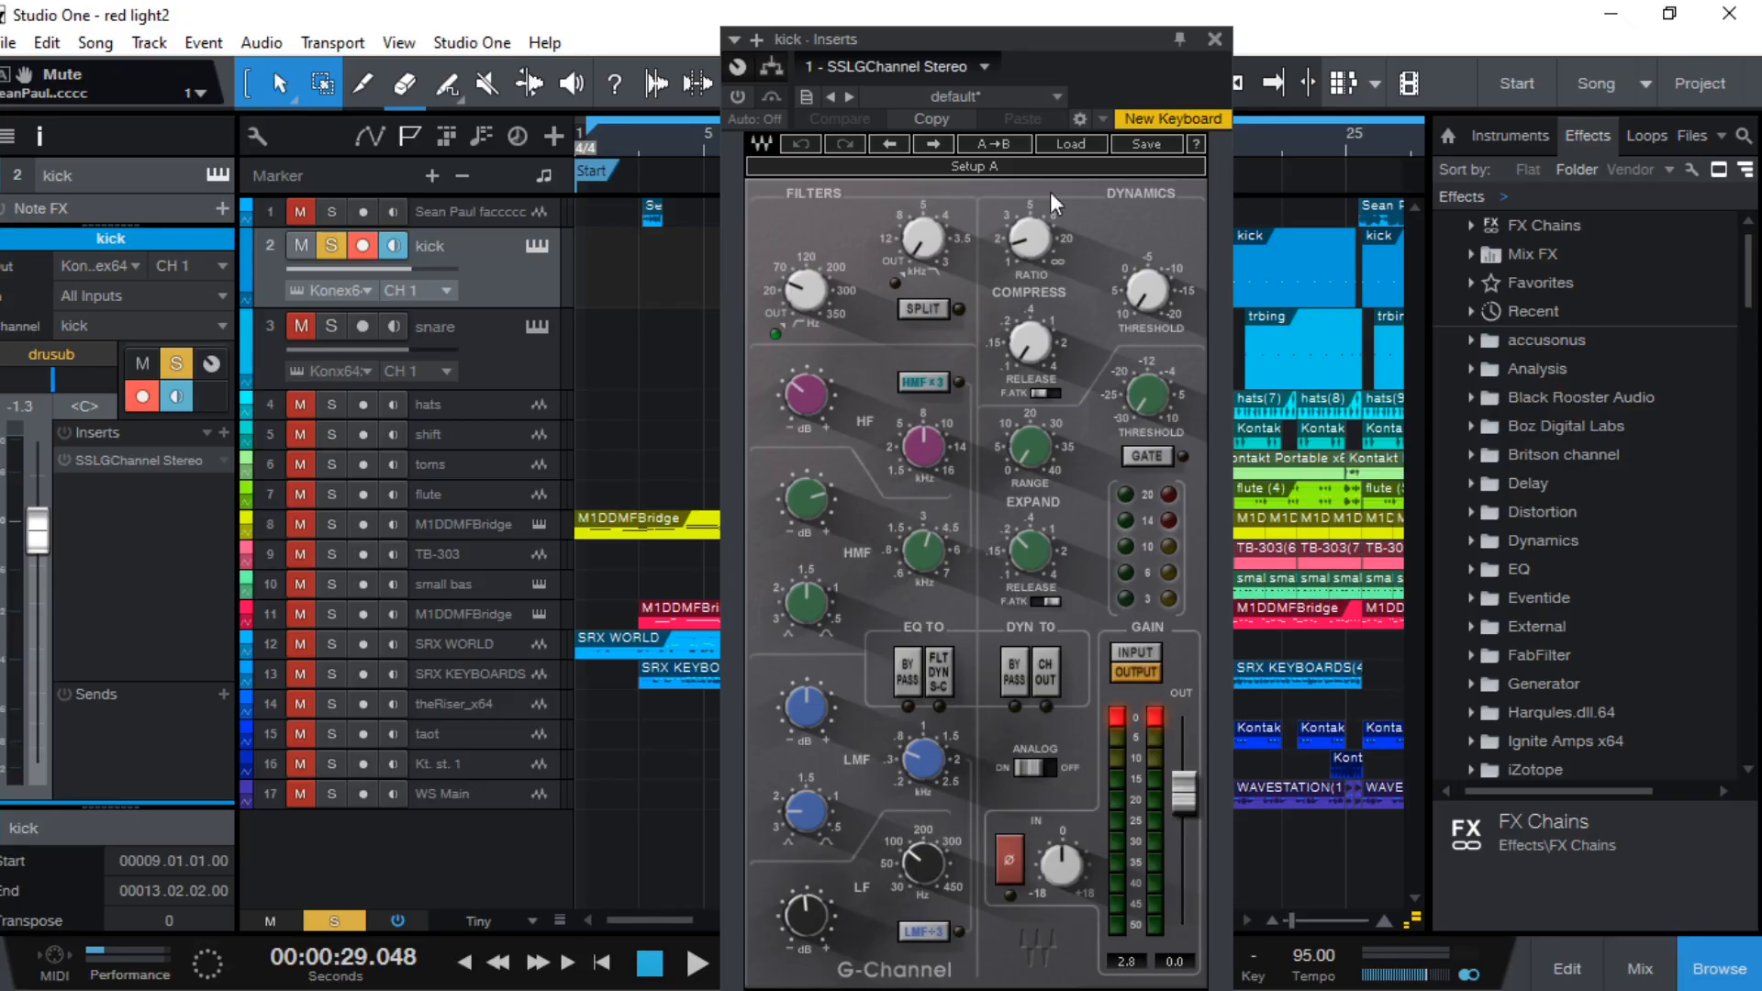
left_click(1744, 13)
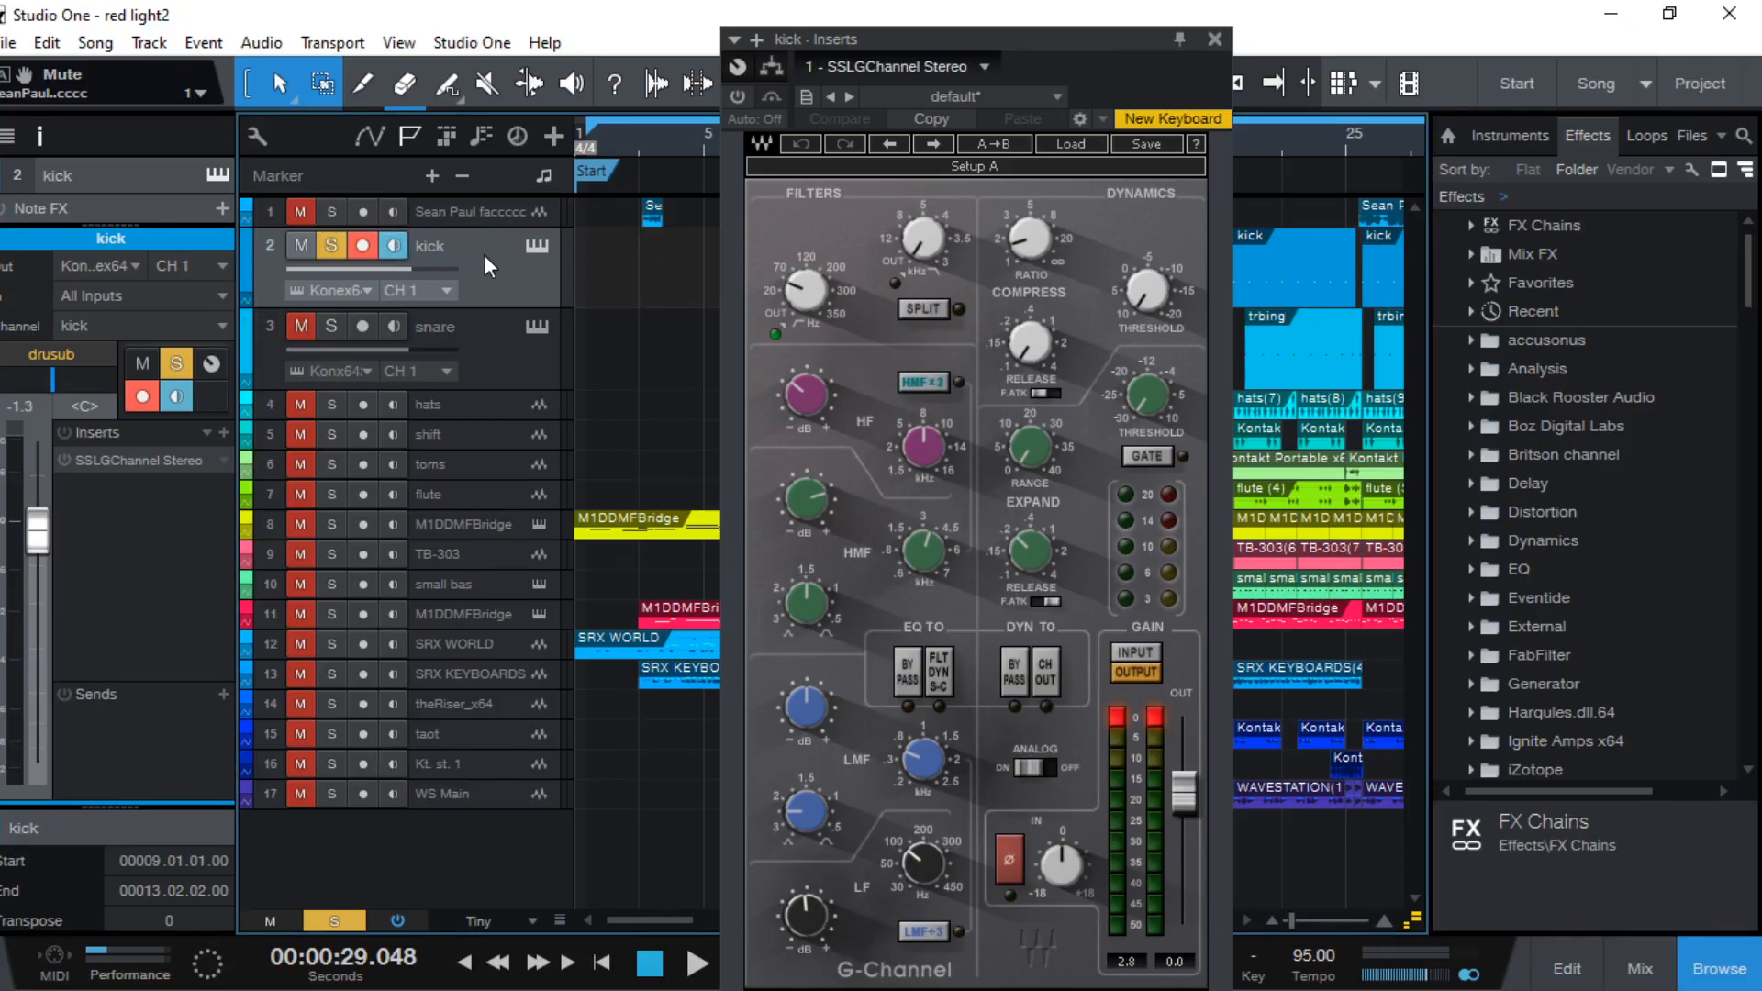
Reset the kick plug-in's output peak meter and play the soloed kick from bar 9
left_click_drag(918, 36, 1046, 11)
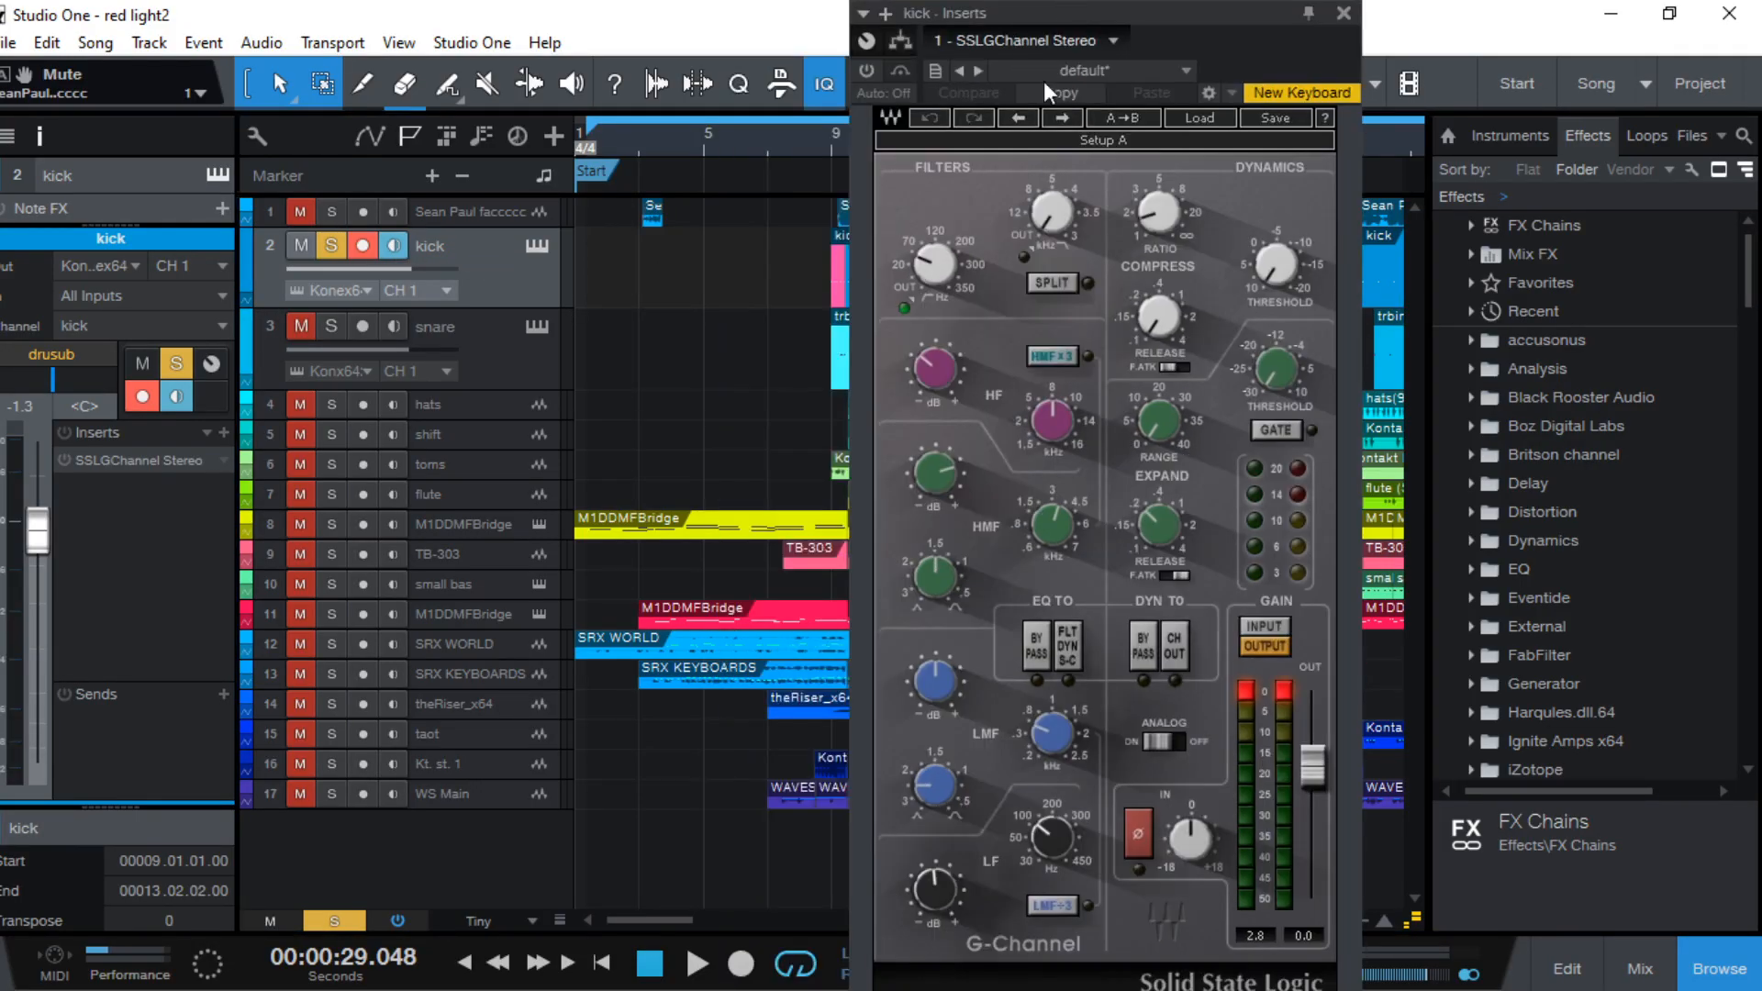
left_click(1282, 693)
left_click_drag(1126, 15, 1288, 20)
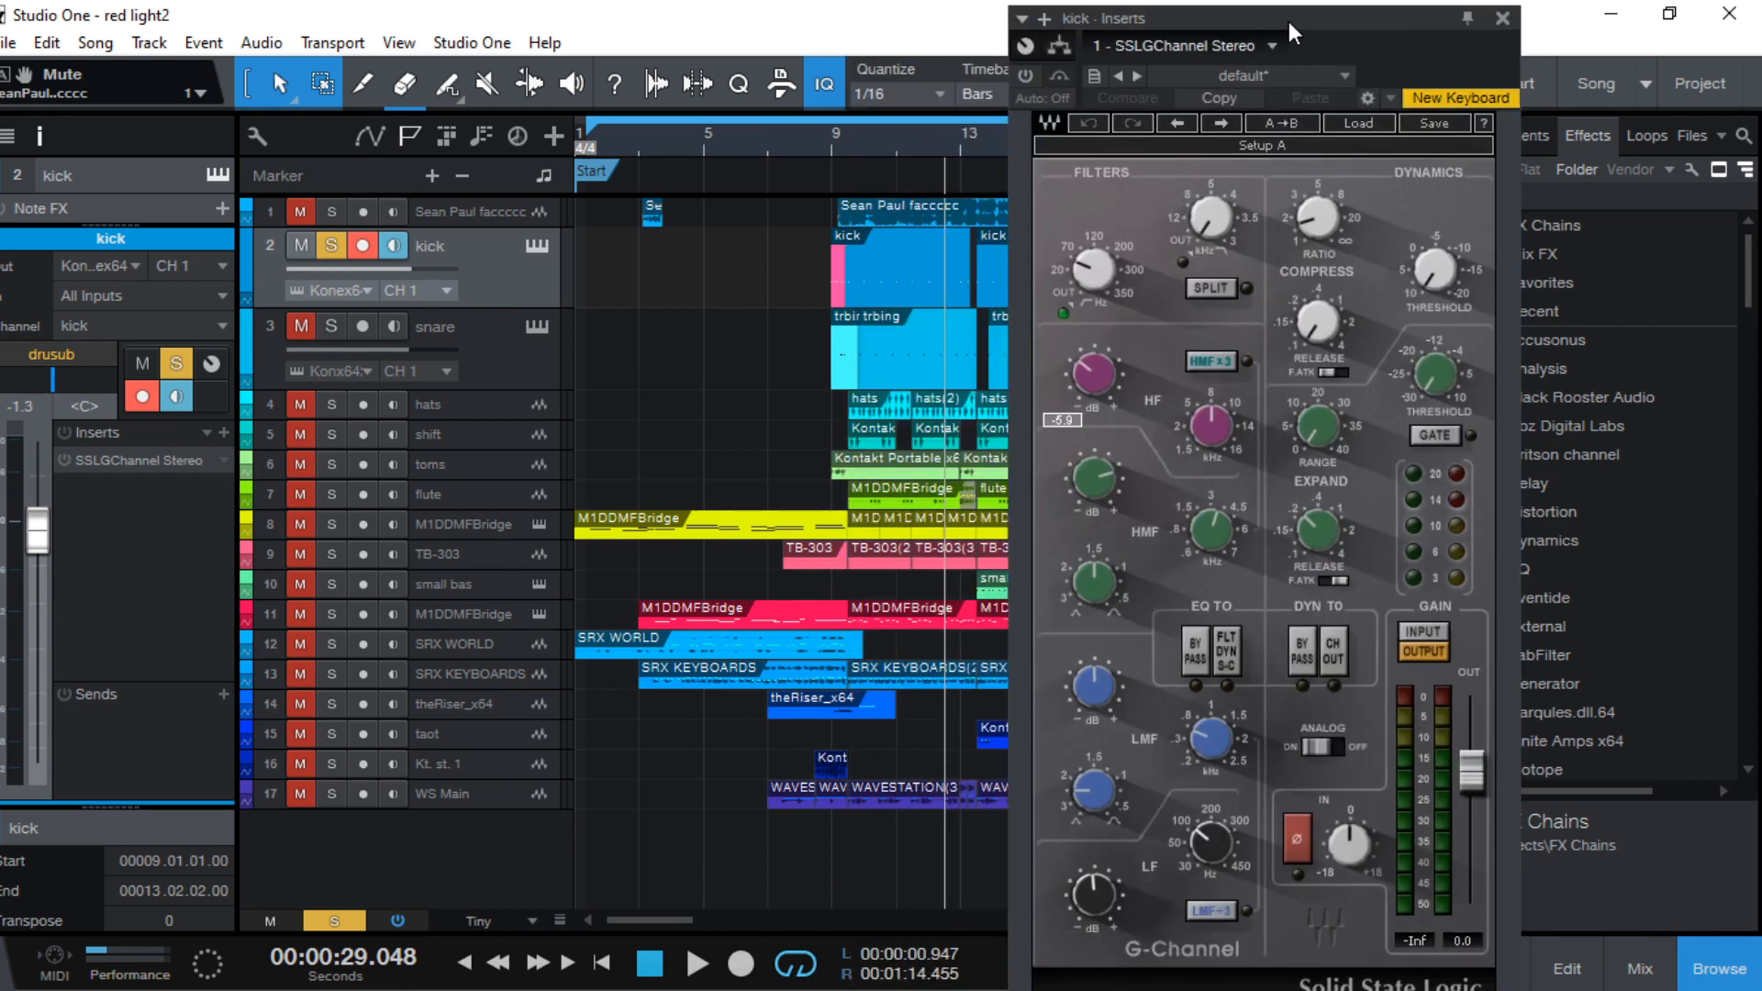
left_click(835, 132)
key("space")
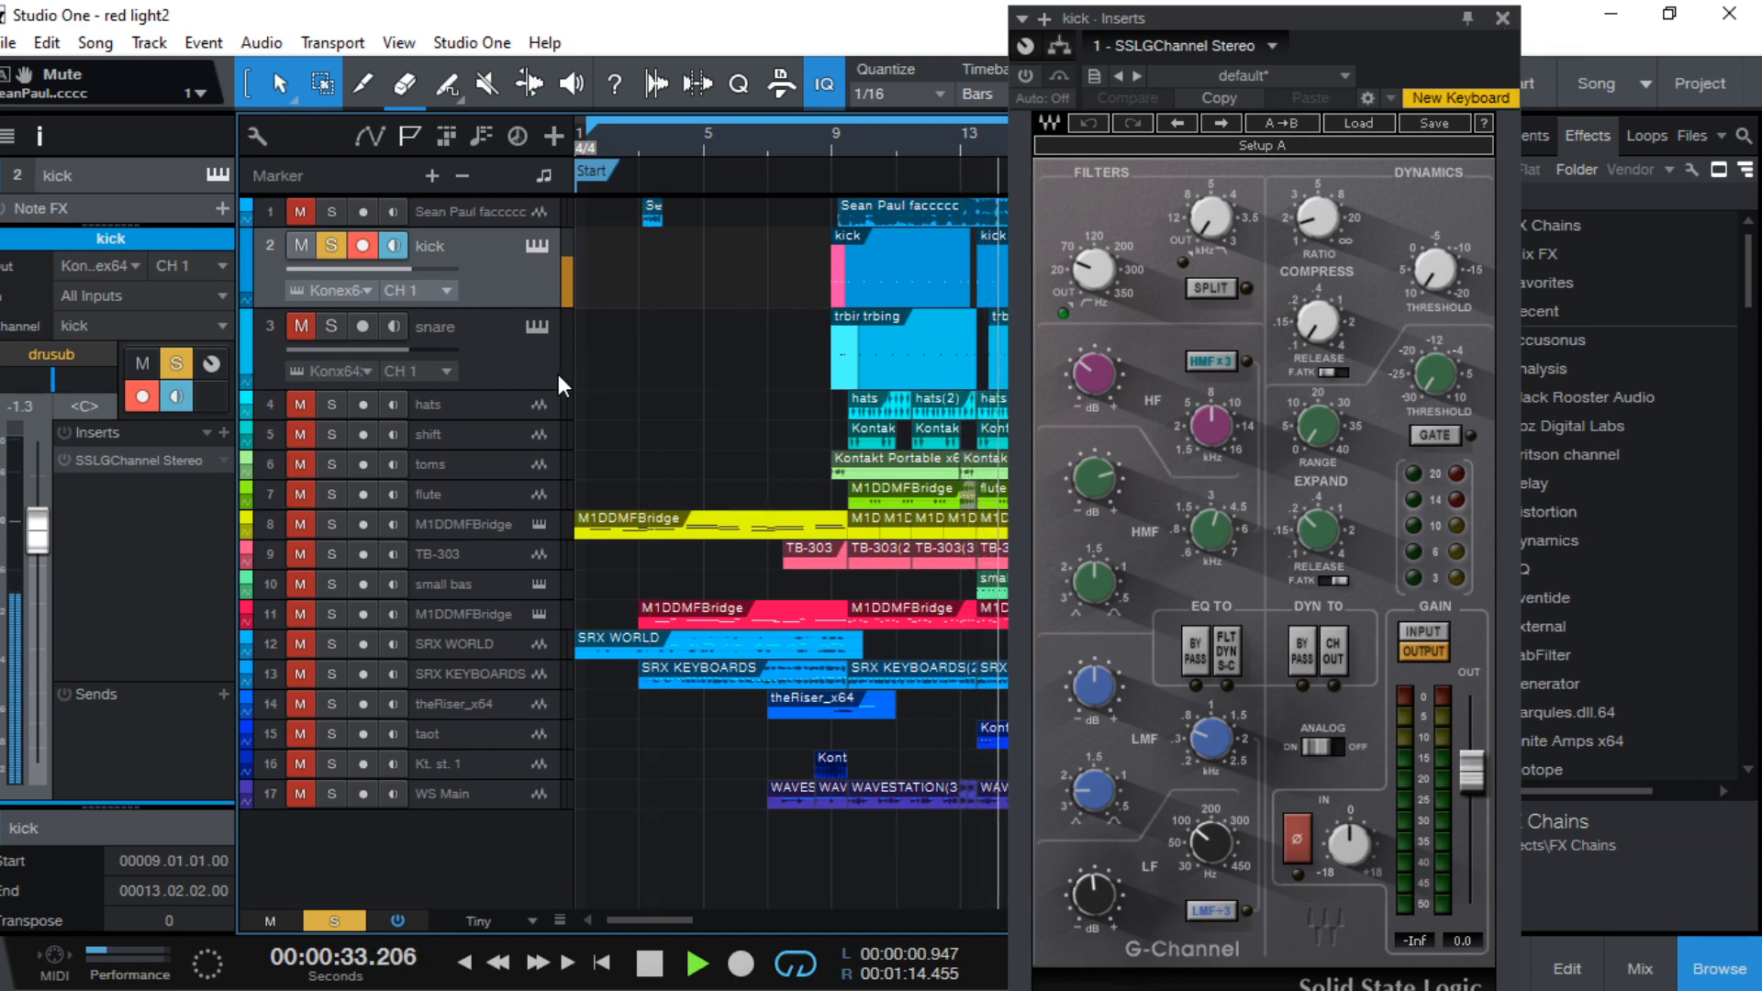
Select the snare track and bypass its inserts and sends
left_click(512, 367)
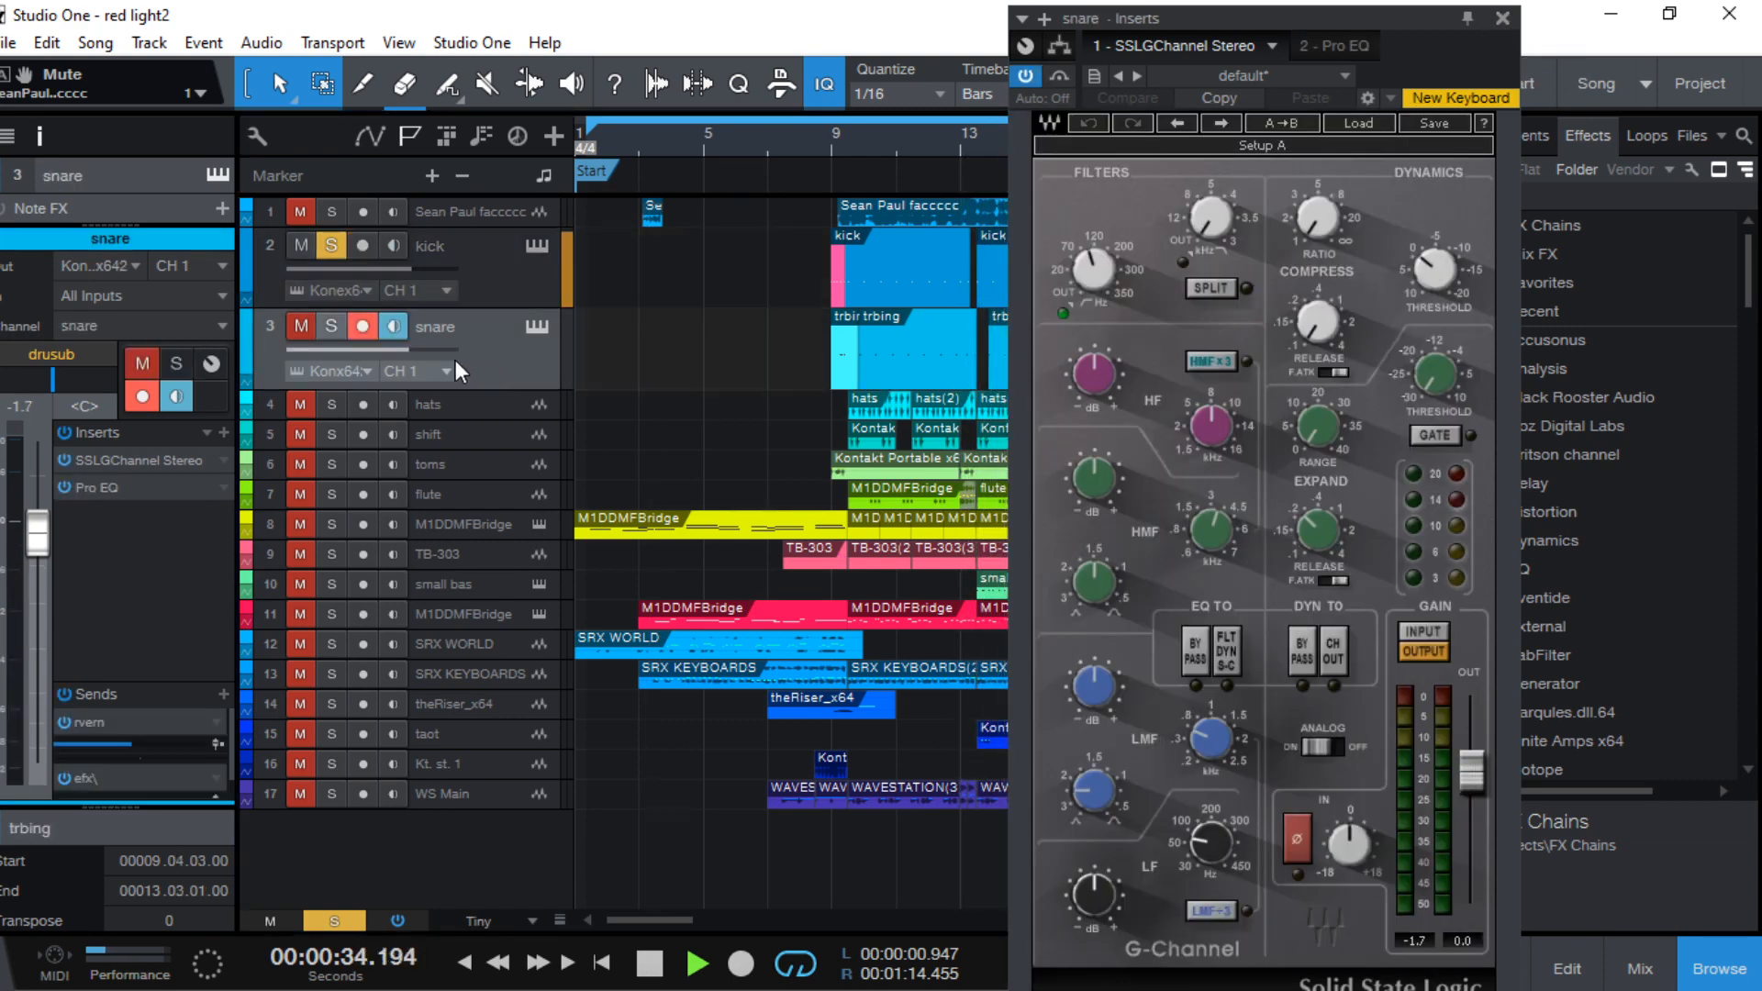
left_click(65, 432)
left_click(63, 695)
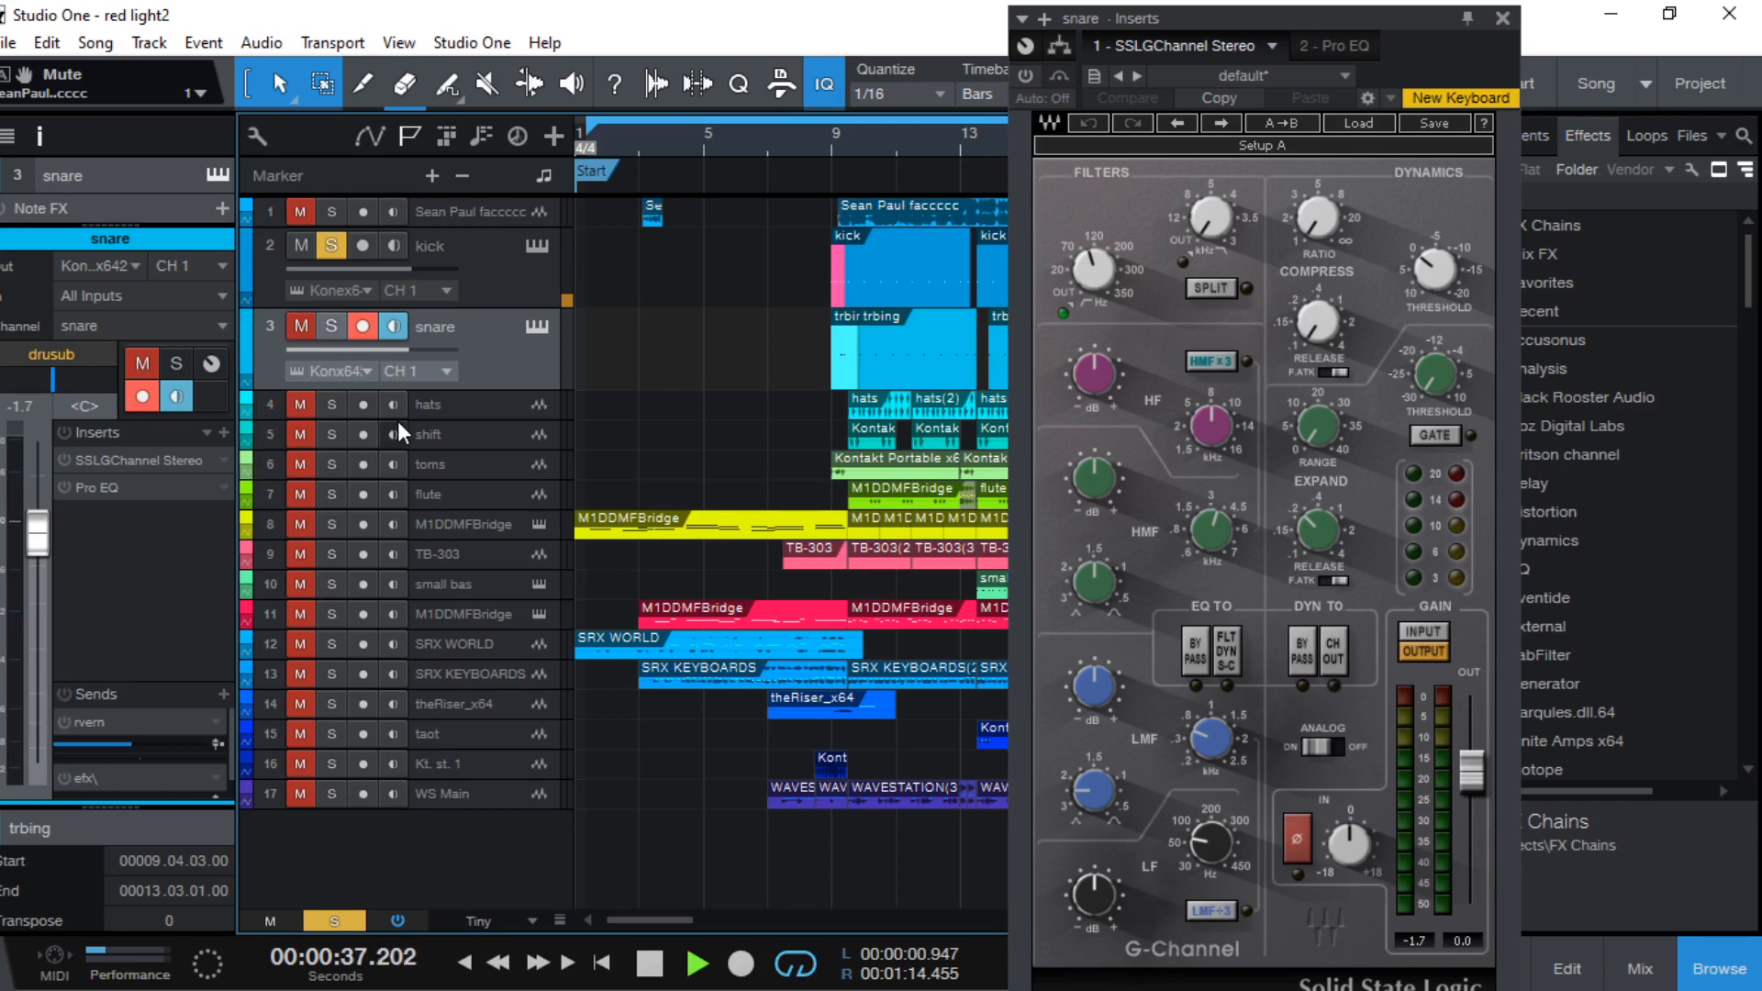
Check the channel inserts of the hats, snare and kick tracks, and close the plug-in window
left_click(455, 400)
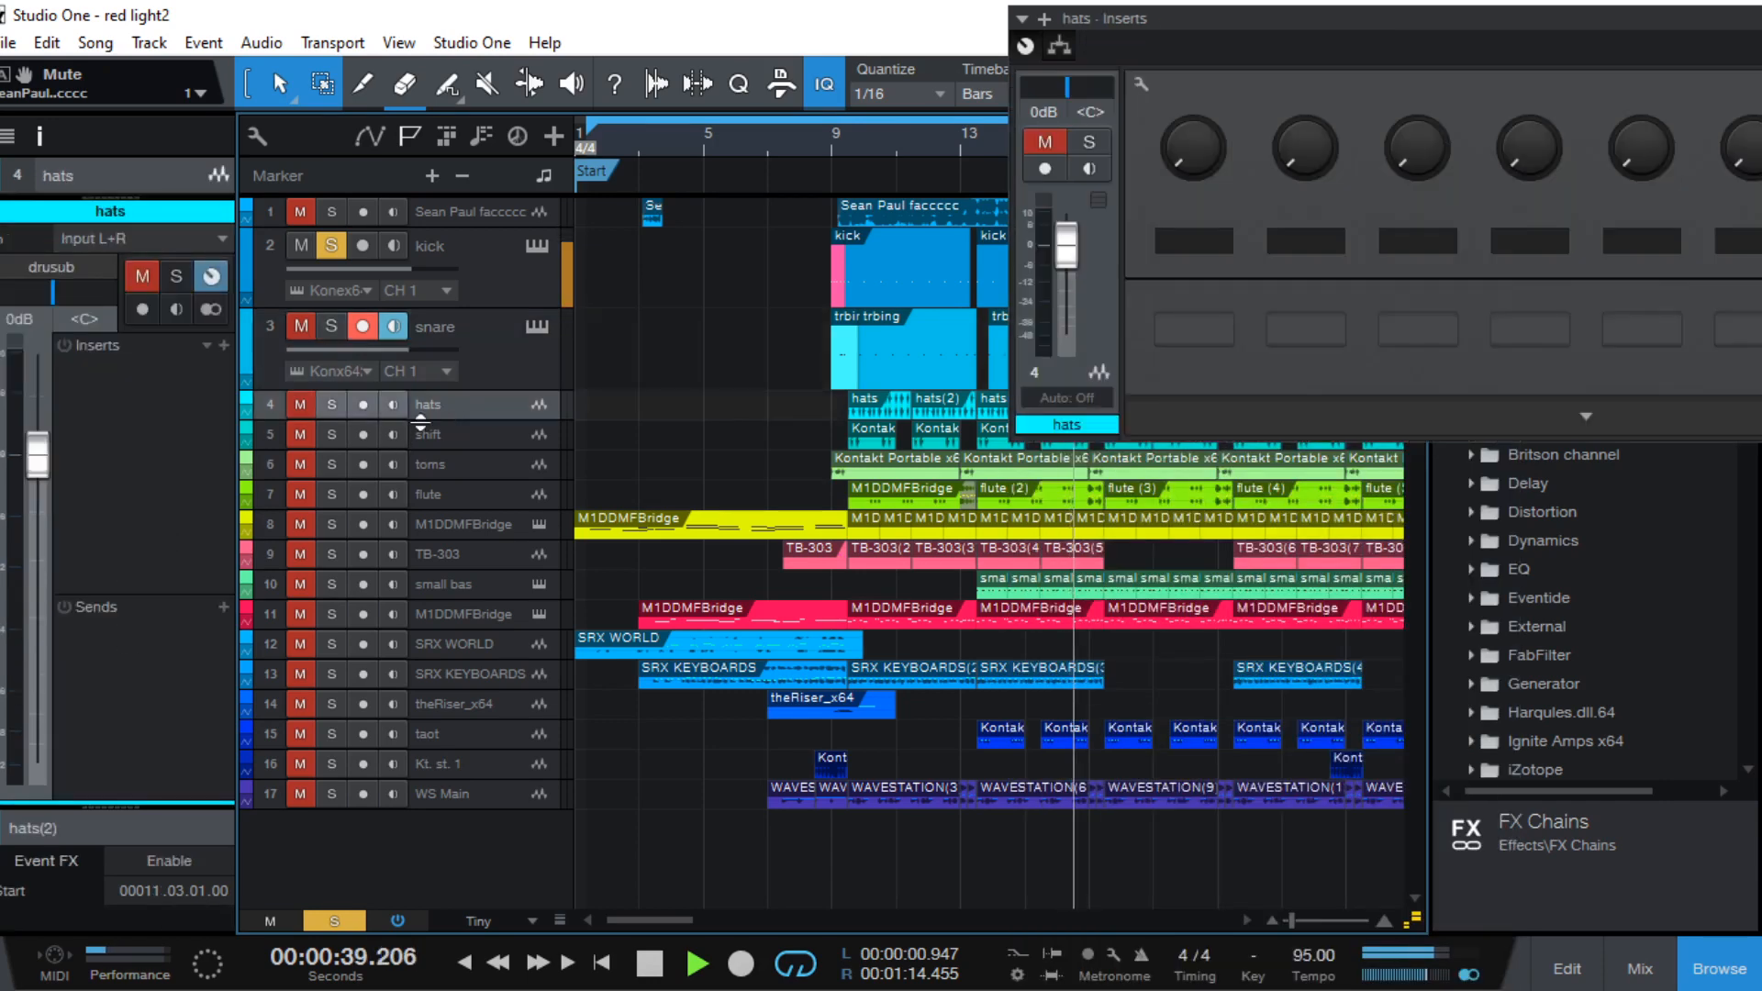
left_click(477, 352)
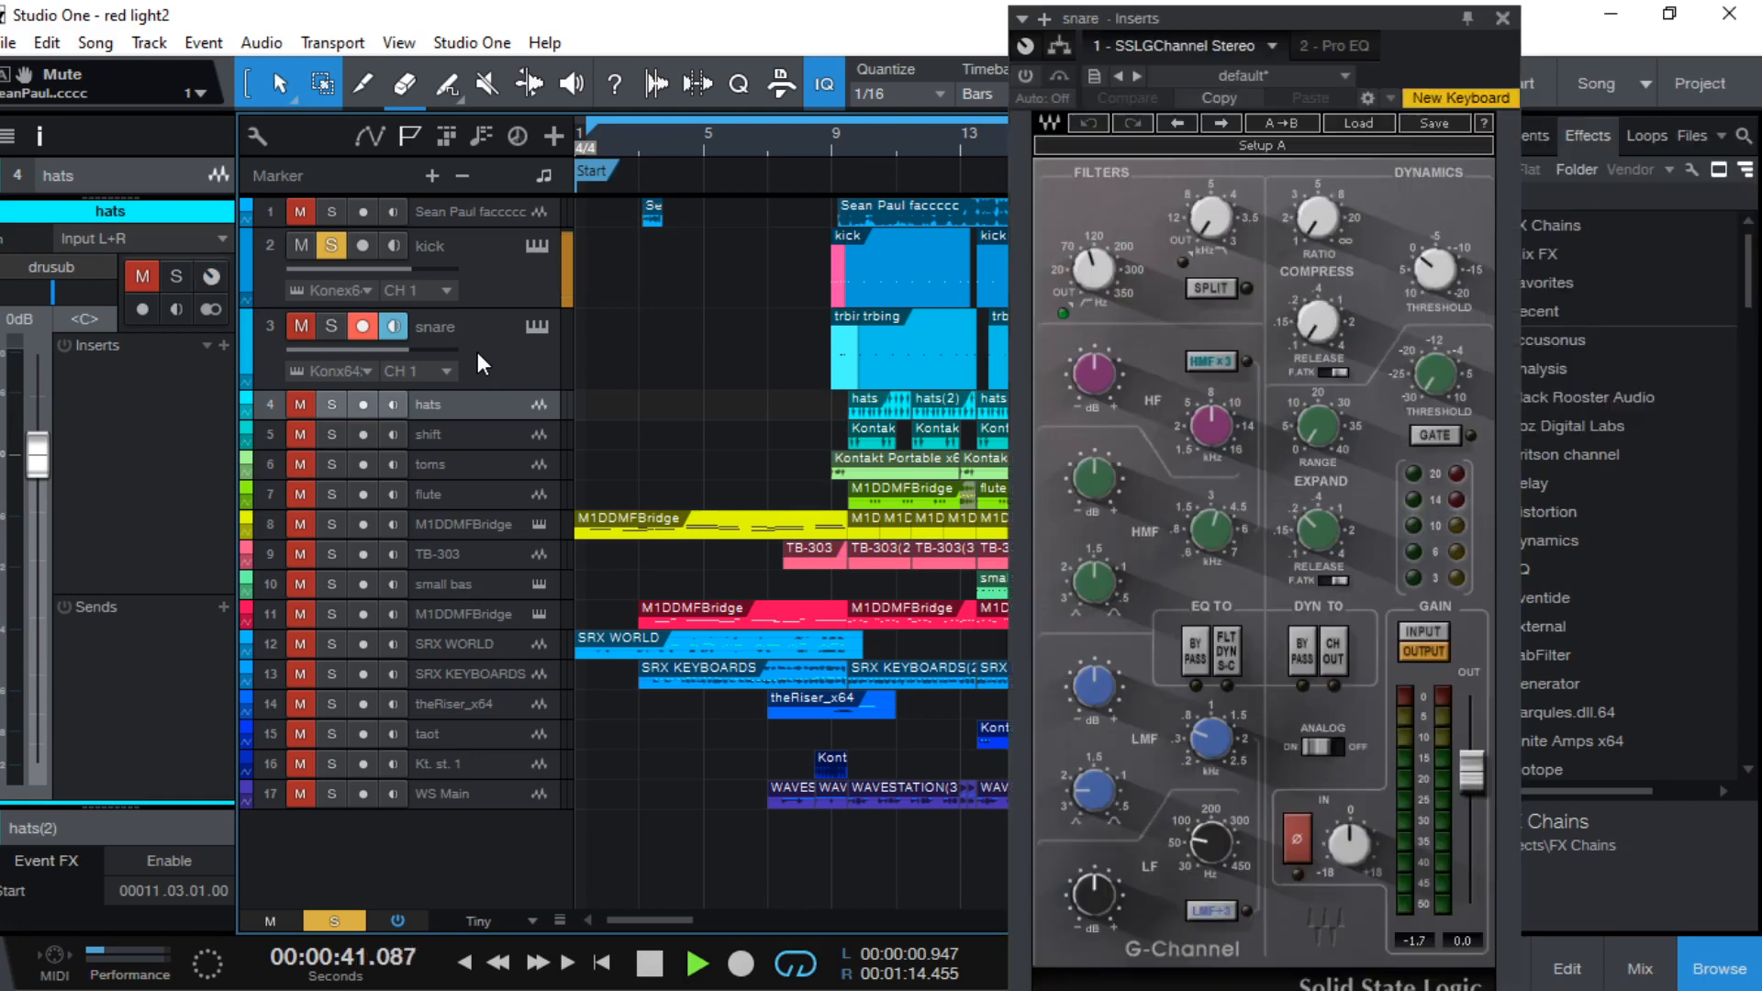
left_click(499, 285)
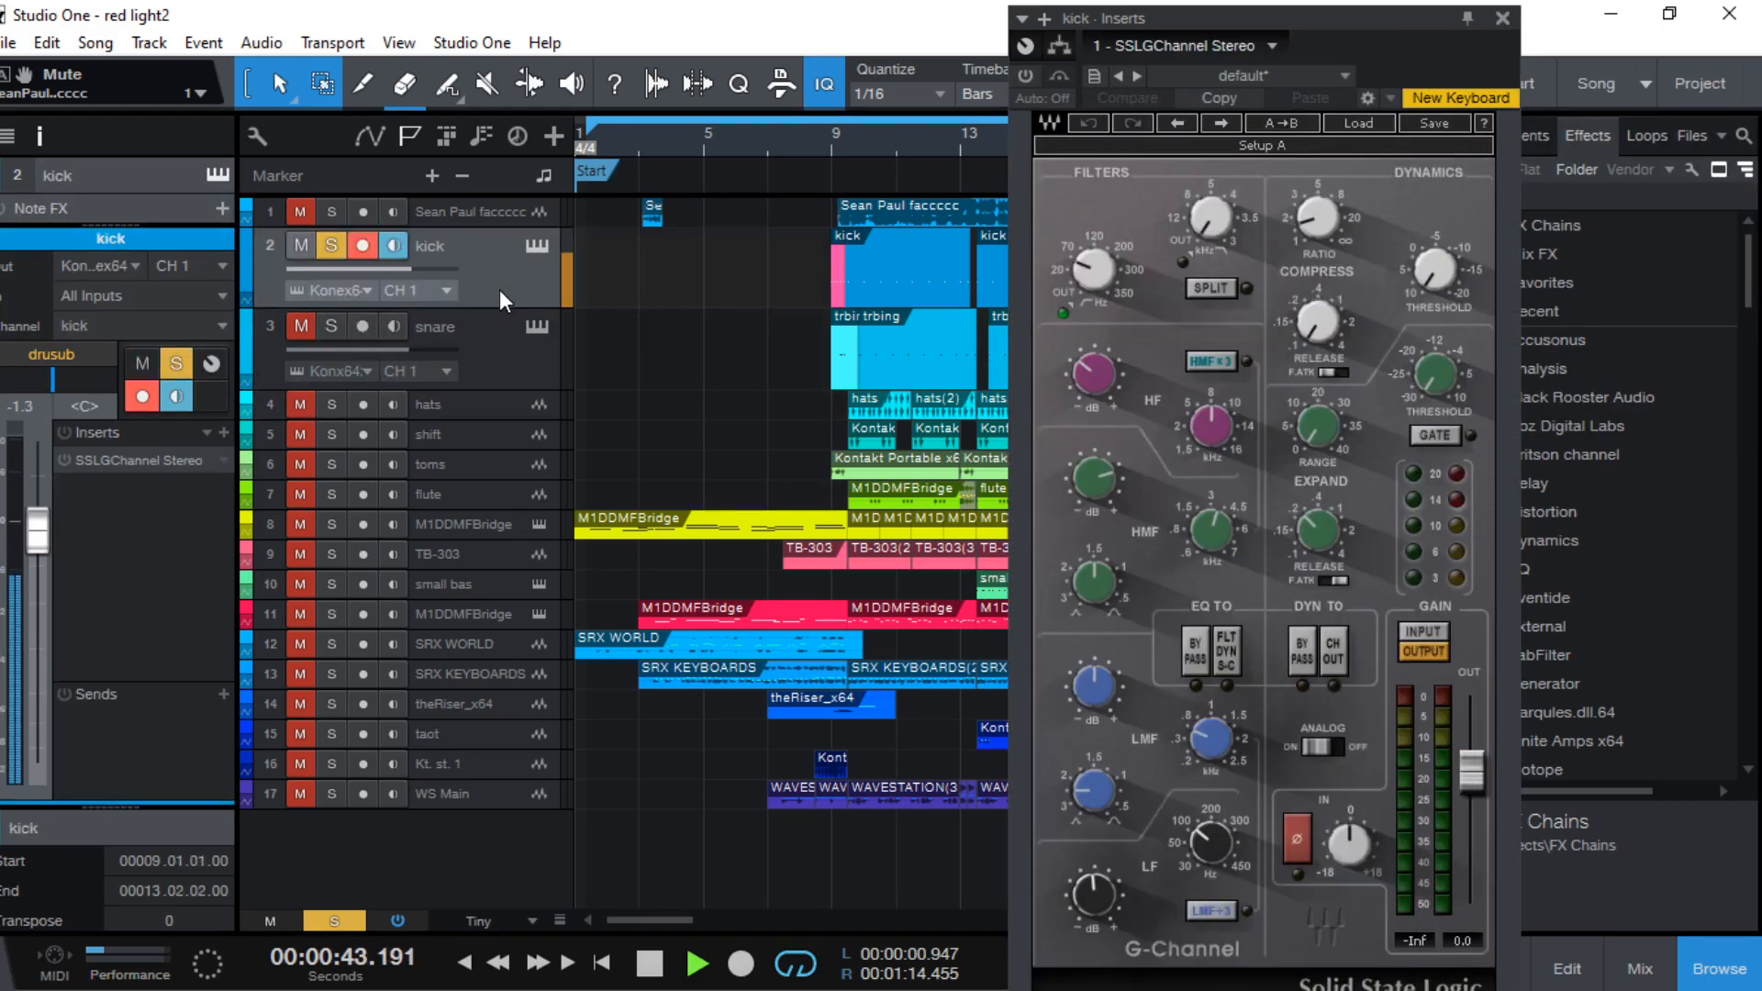
left_click(1503, 19)
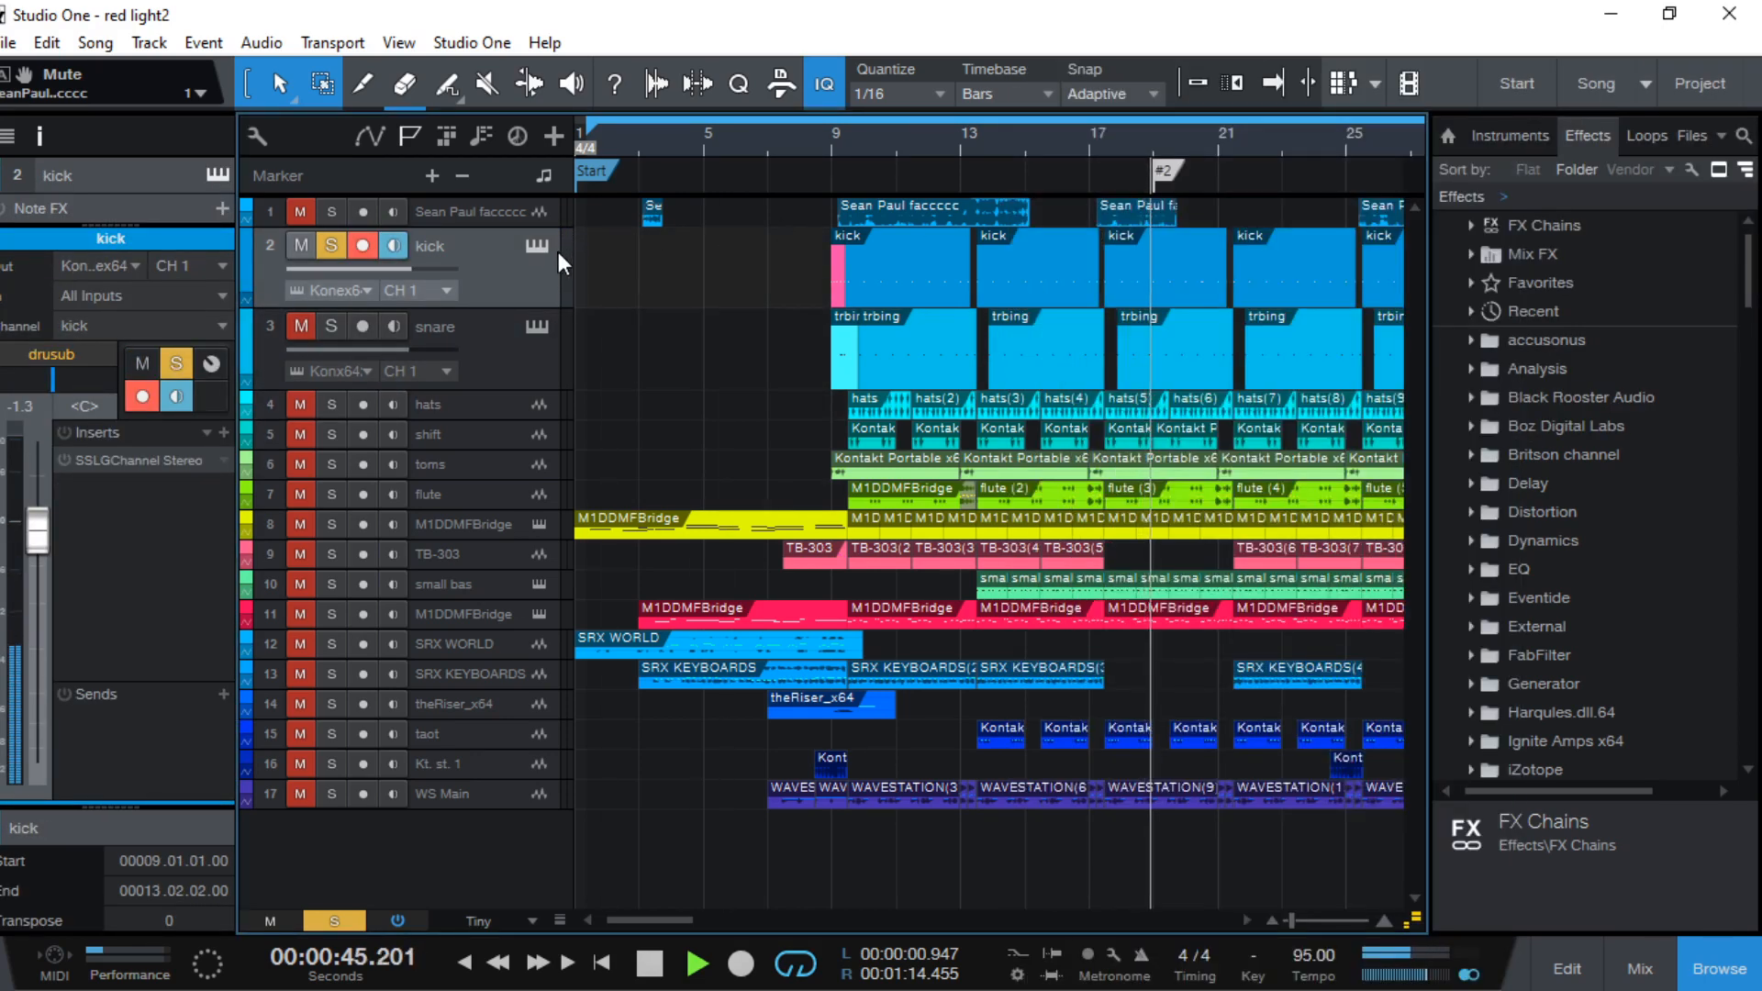
Briefly solo the snare alongside the kick, and enlarge the height of the first track
left_click(297, 327)
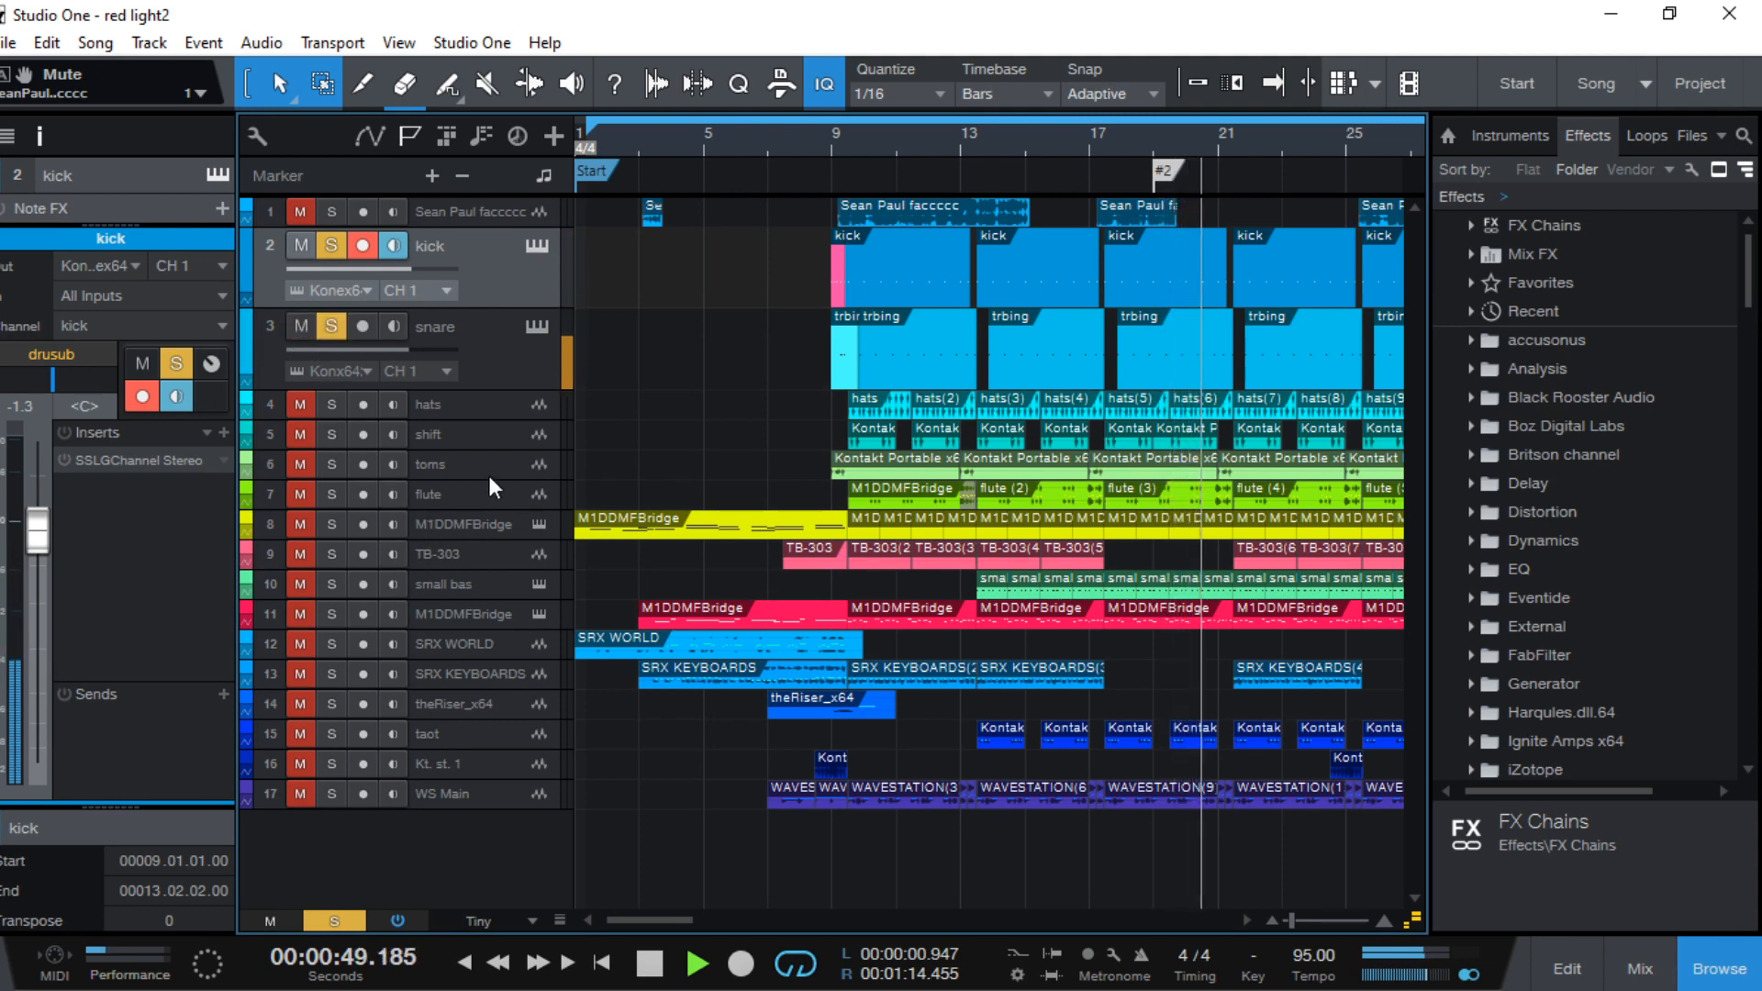
left_click(295, 329)
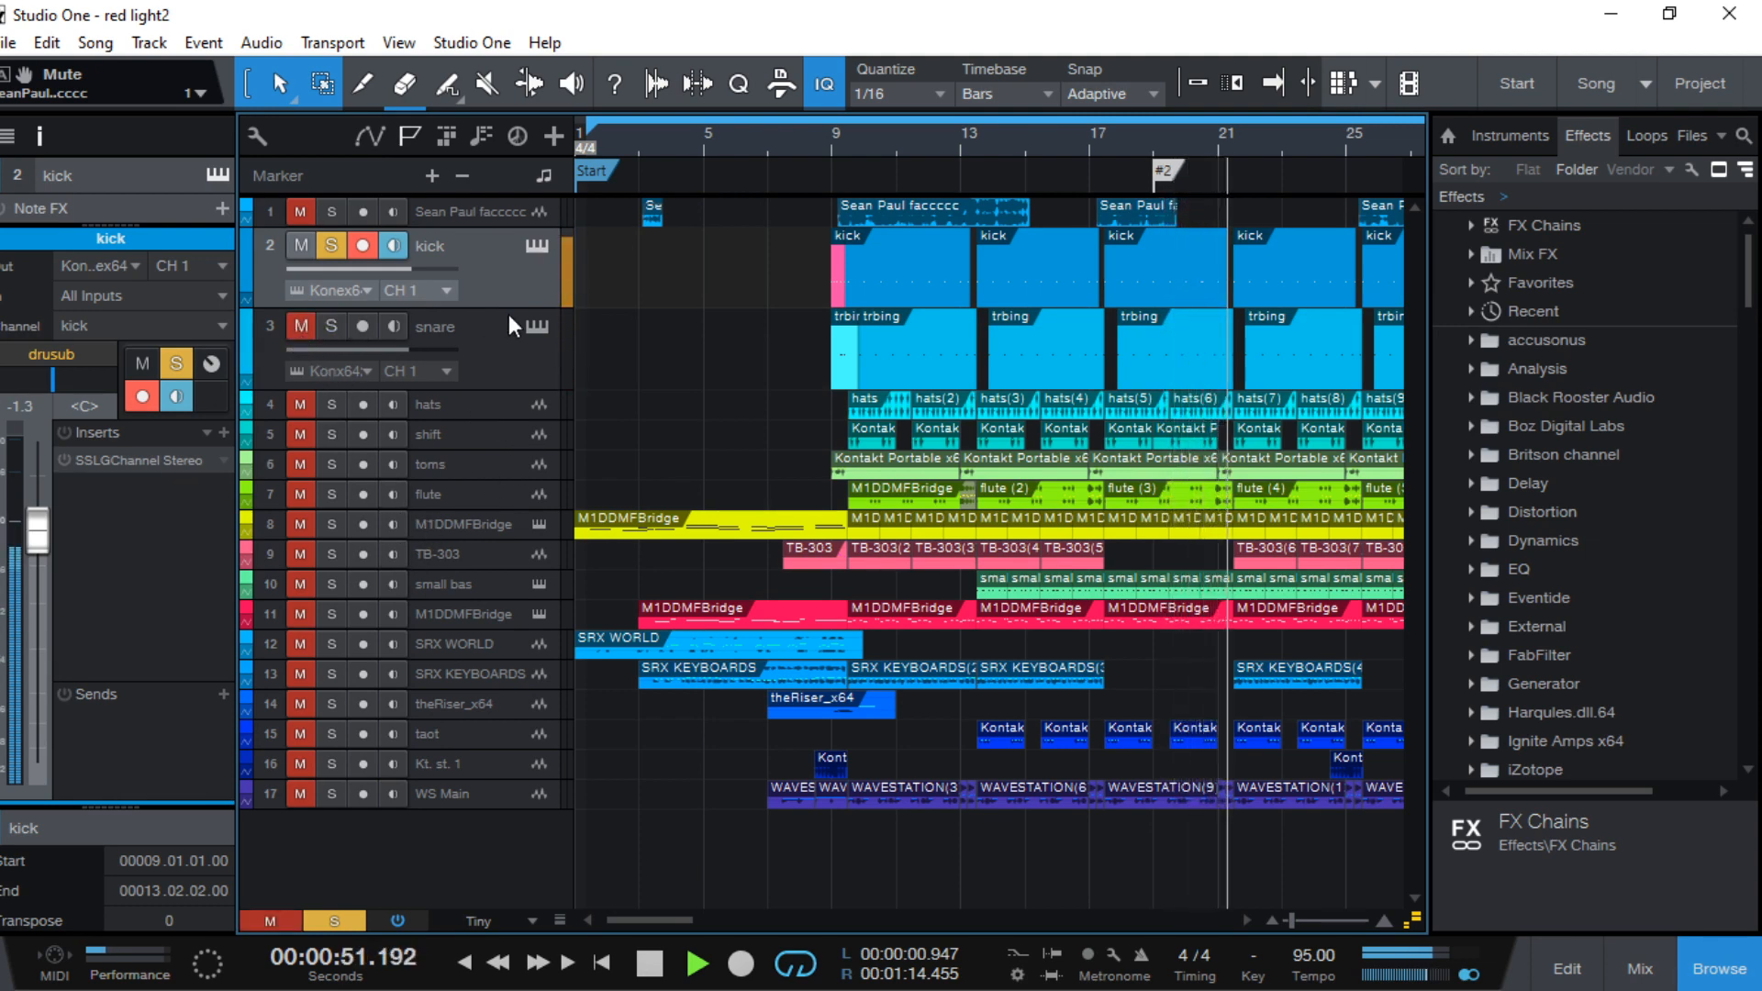
left_click_drag(503, 226, 502, 280)
Audition the hats and snare together with the soloed kick, and return to the kick as the only soloed track
double_click(297, 409)
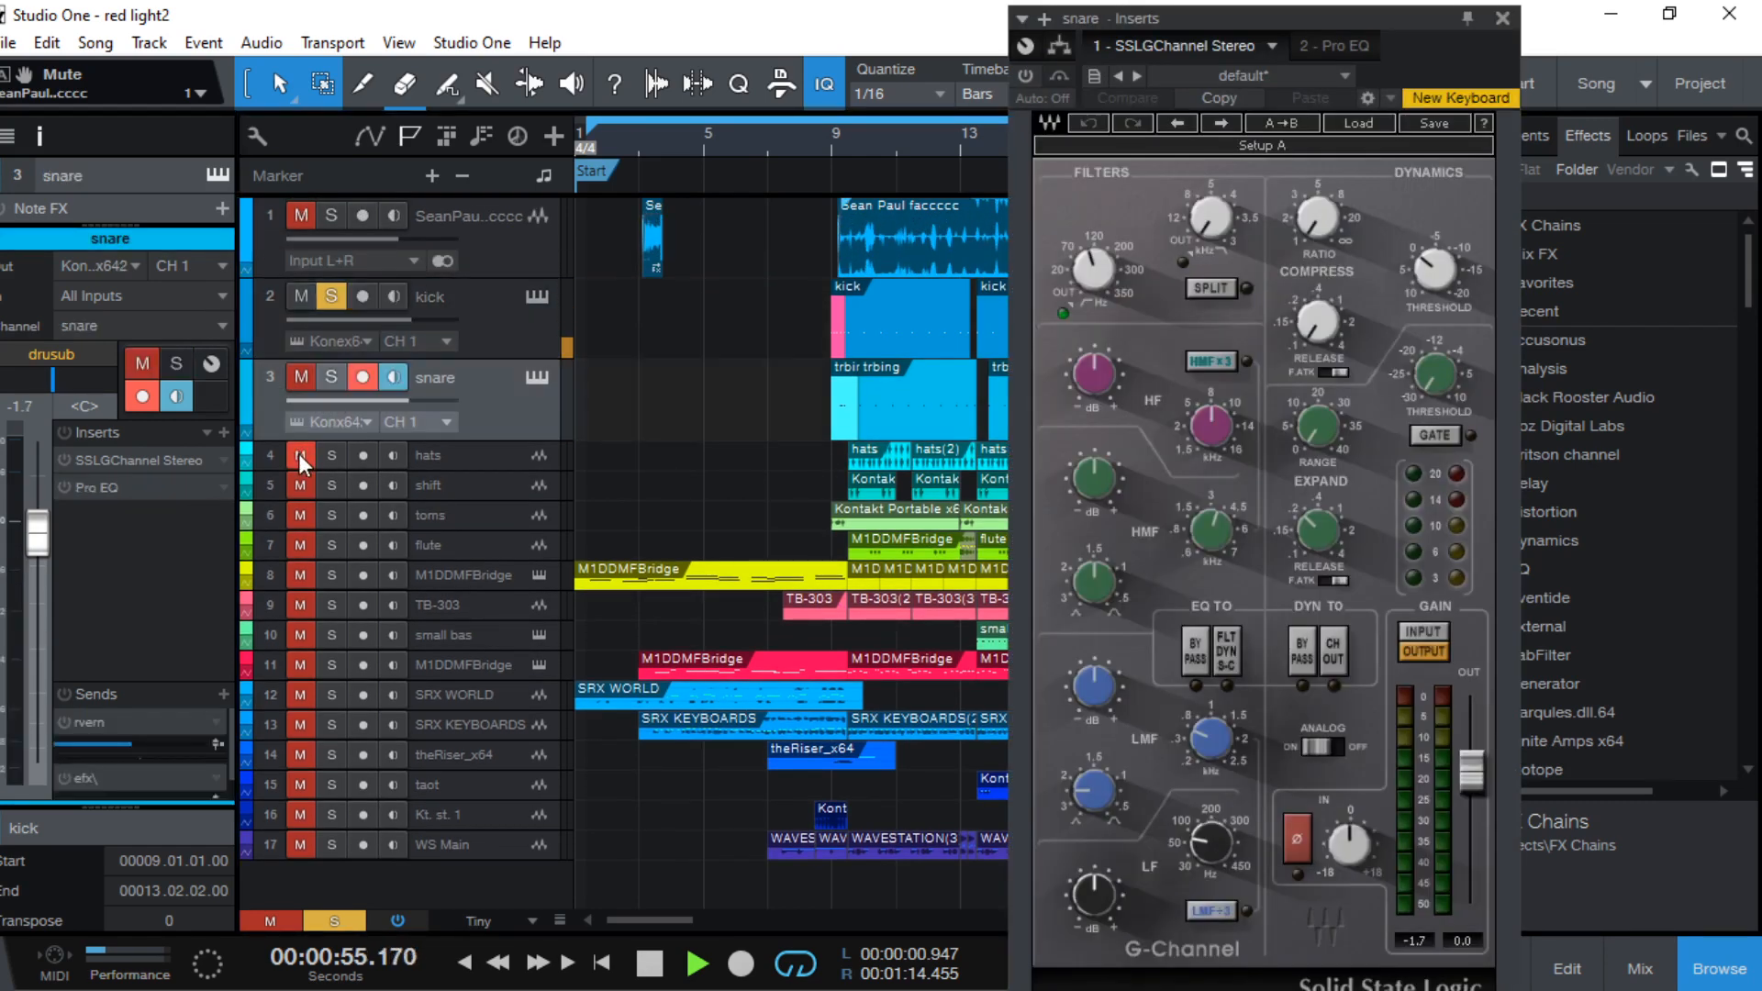
left_click(299, 454)
left_click(299, 380)
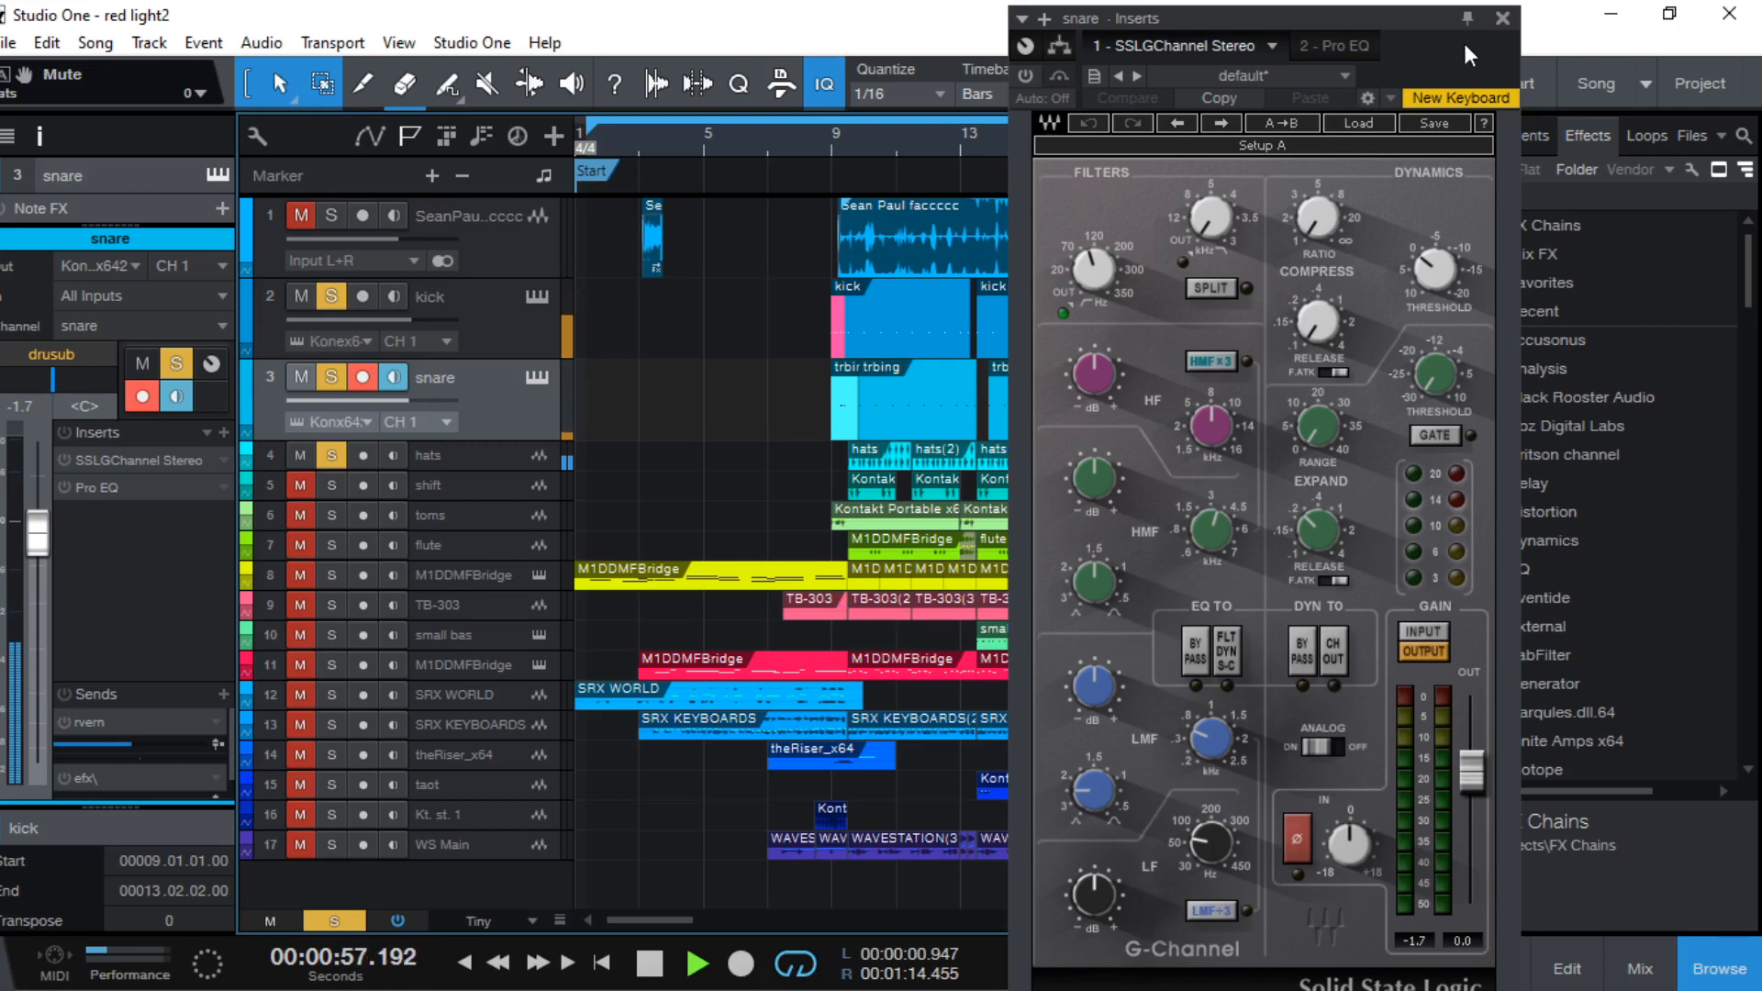
left_click(1502, 18)
left_click(483, 338)
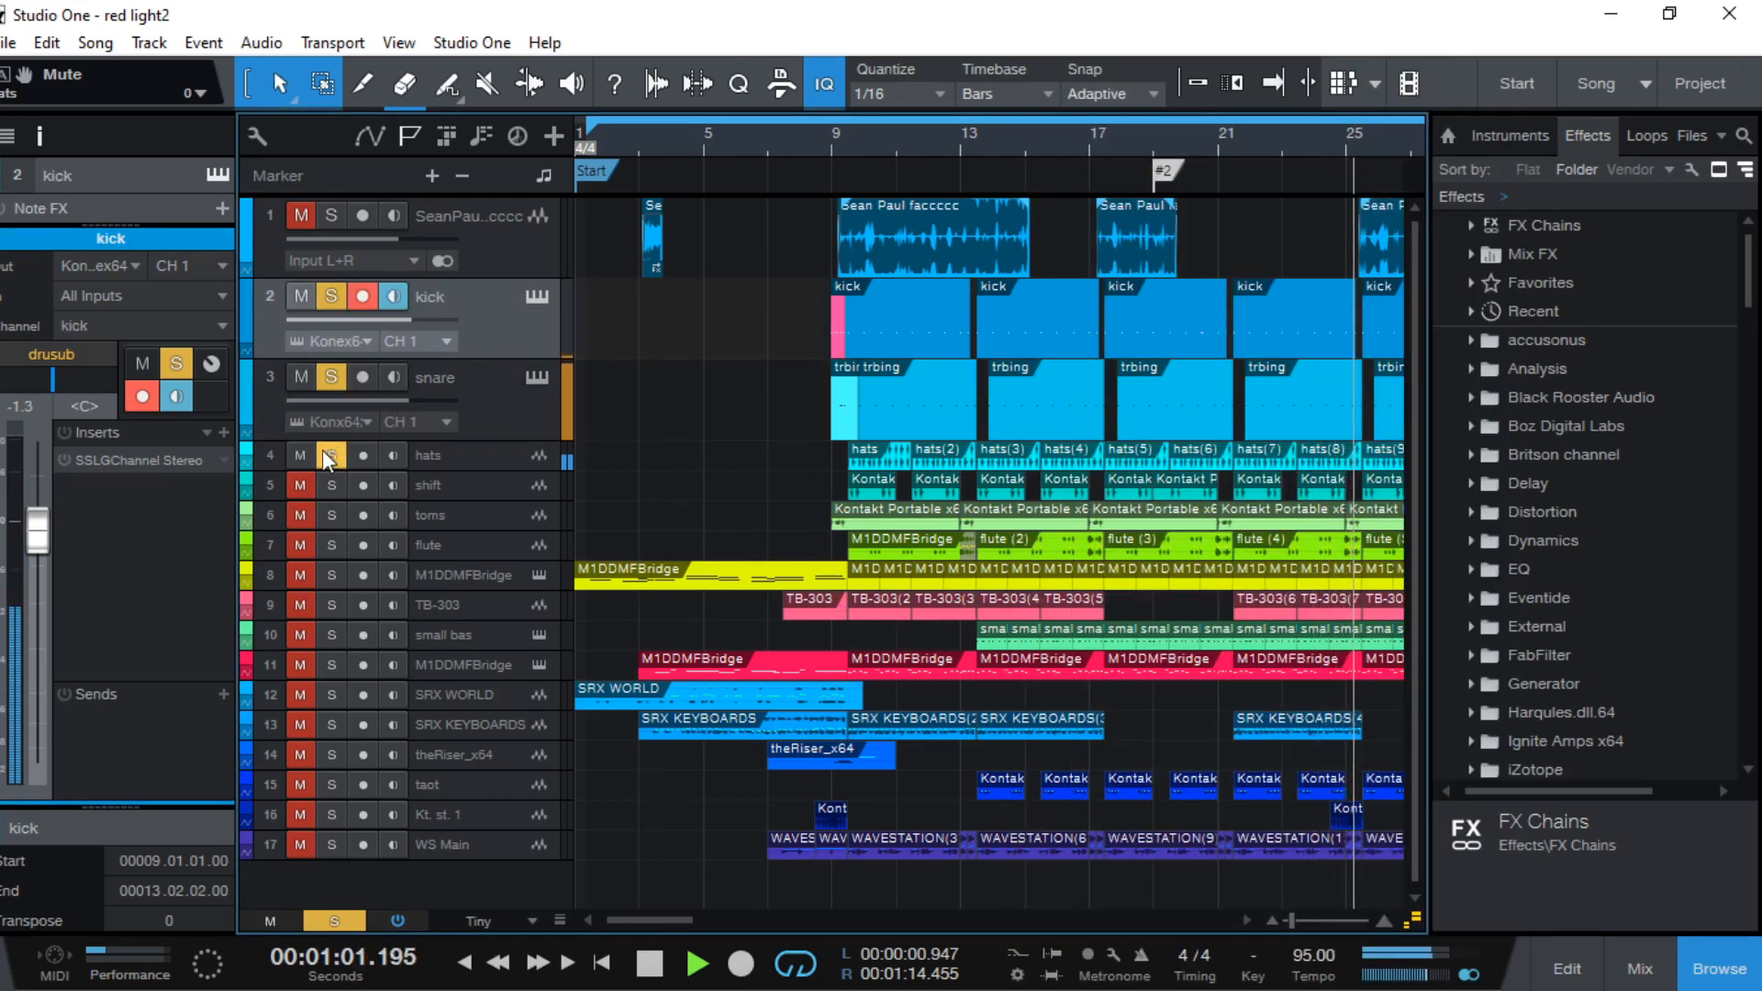
left_click(295, 455)
left_click(294, 377)
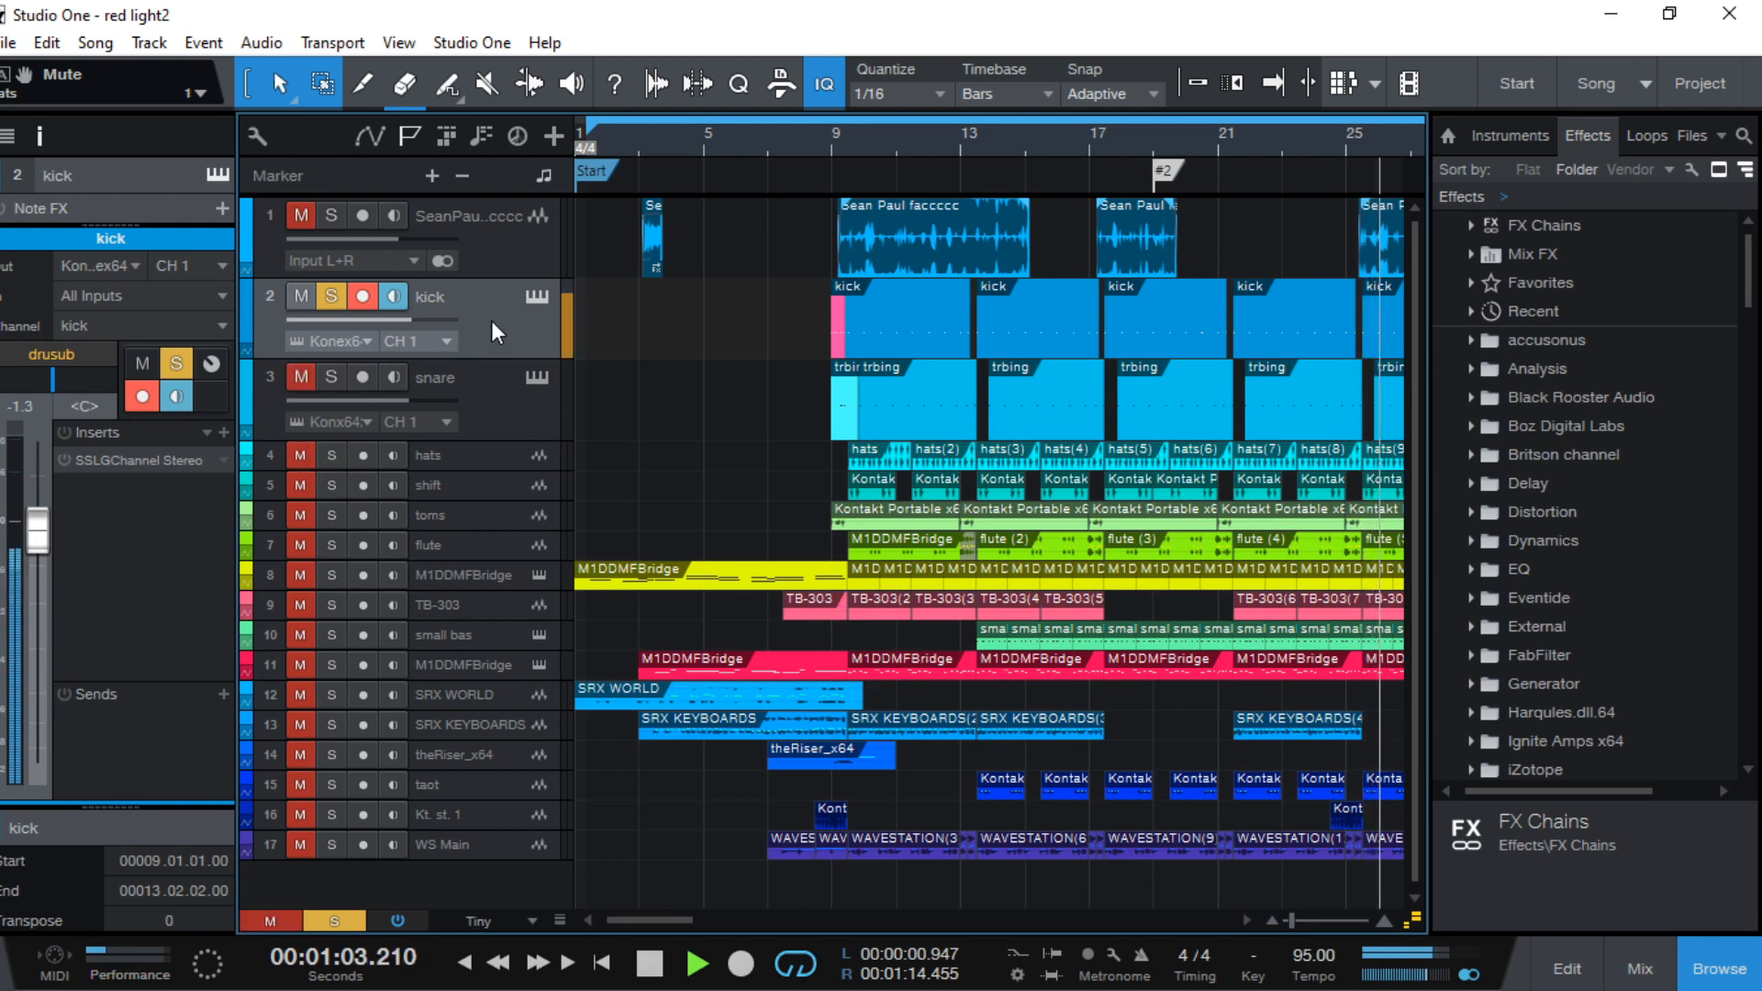
Reopen the kick's SSLGChannel Stereo plug-in and stop playback
left_click(147, 459)
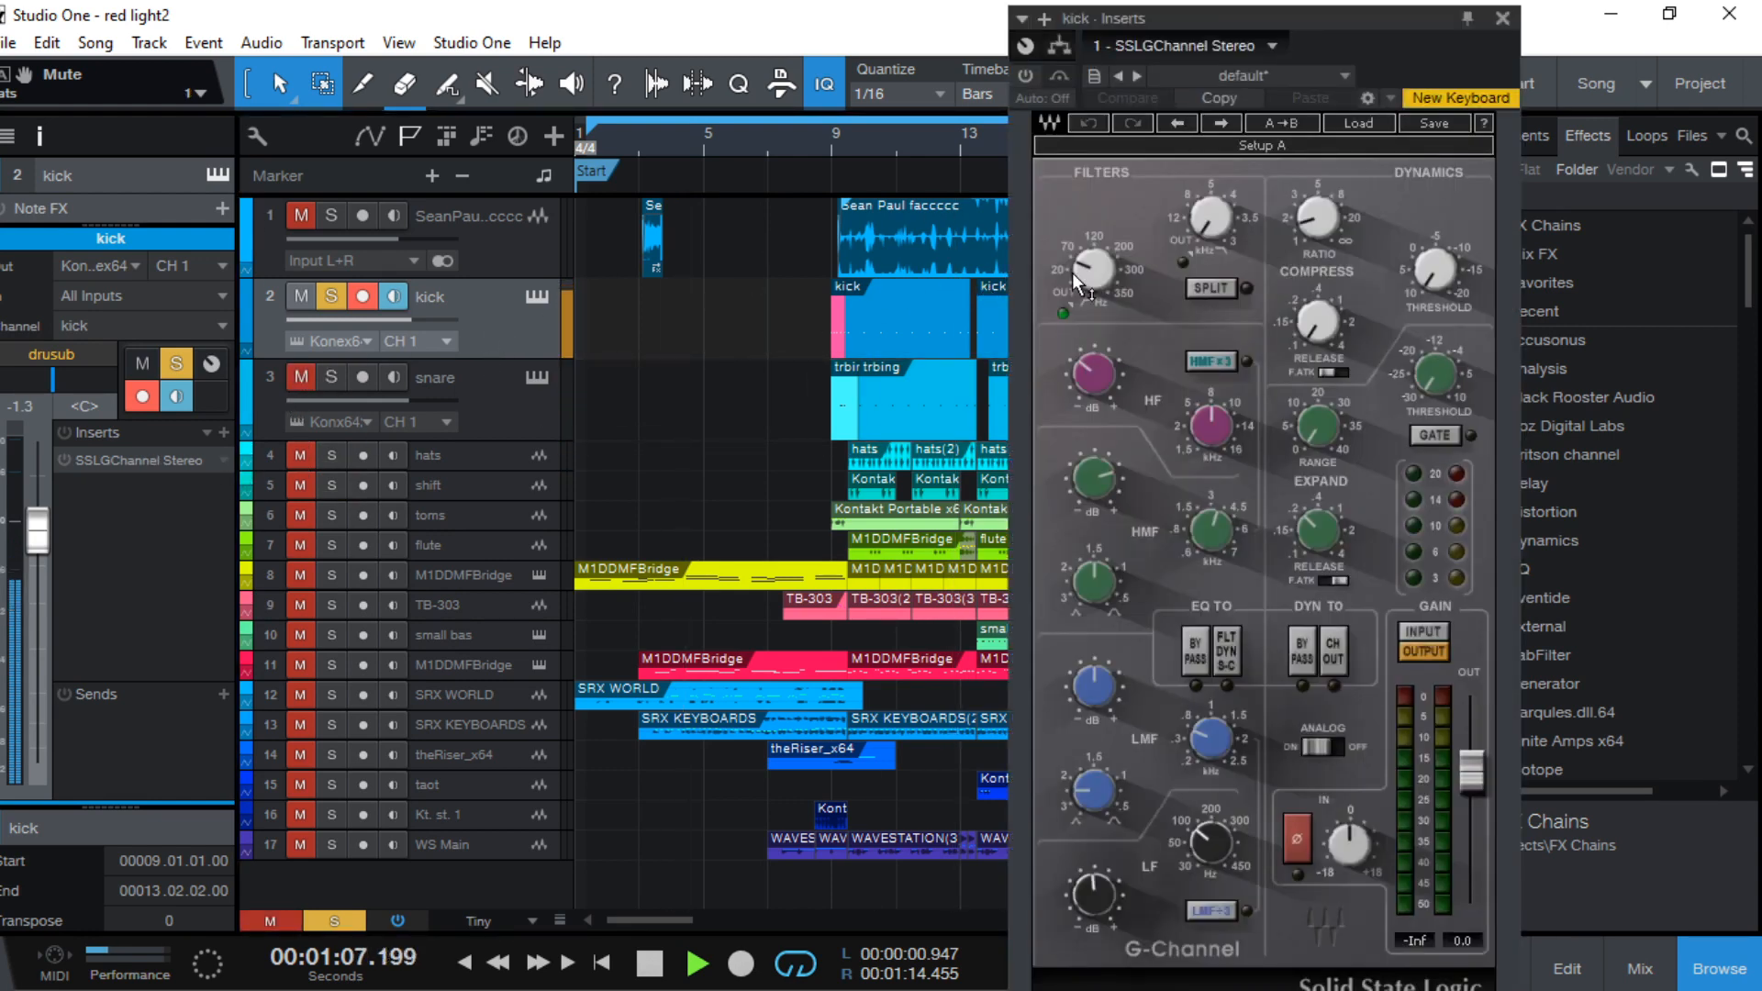
mouse_move(1086, 281)
key("space")
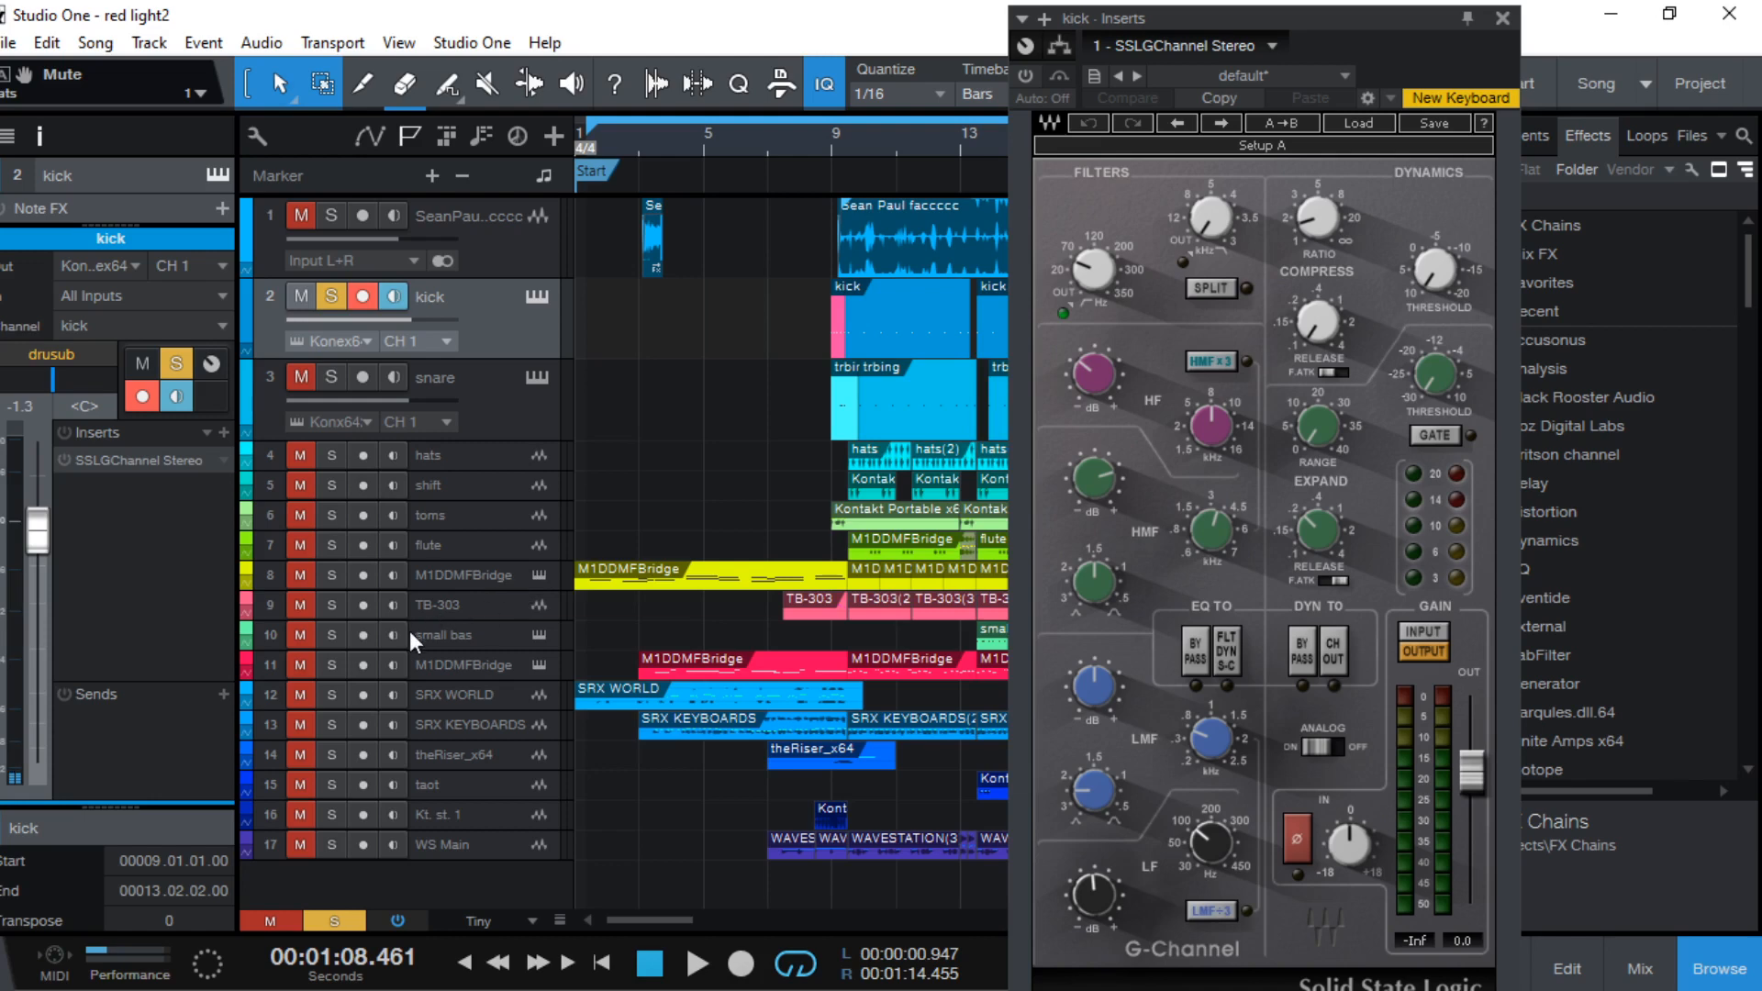
Solo the TB-303 track alongside the kick, leaving small bas unsoloed, and play from bar 9
left_click(326, 638)
left_click(332, 605)
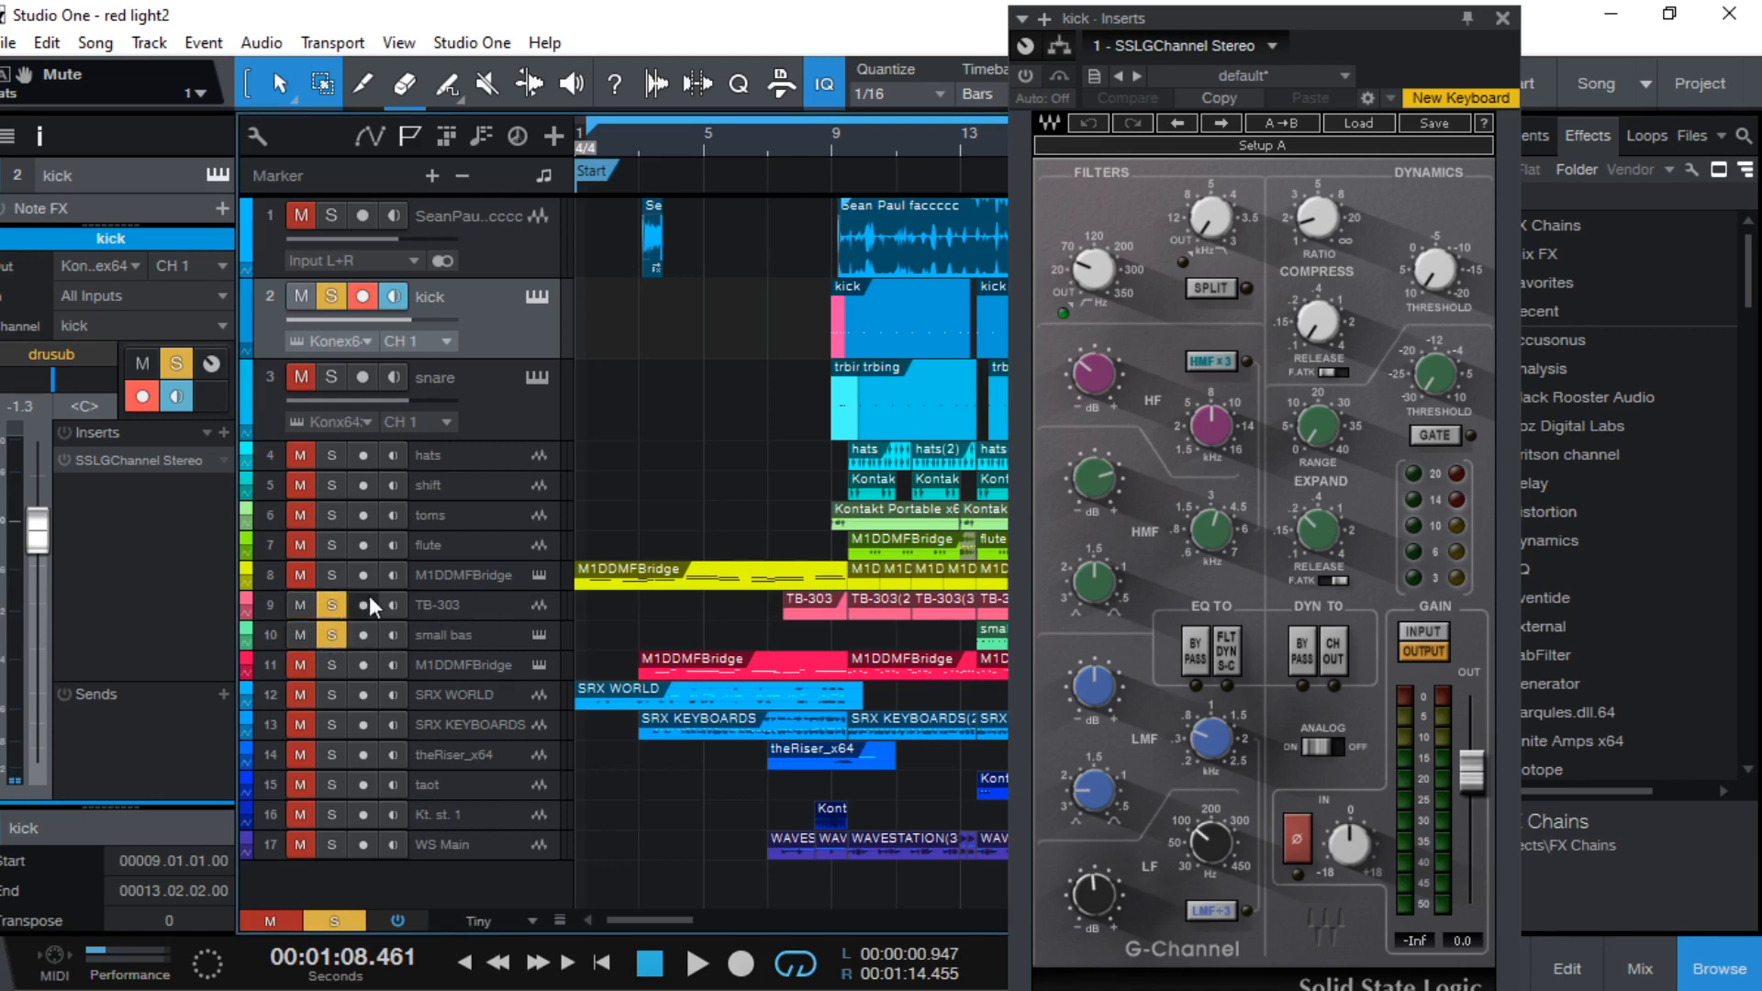
left_click(836, 130)
key("space")
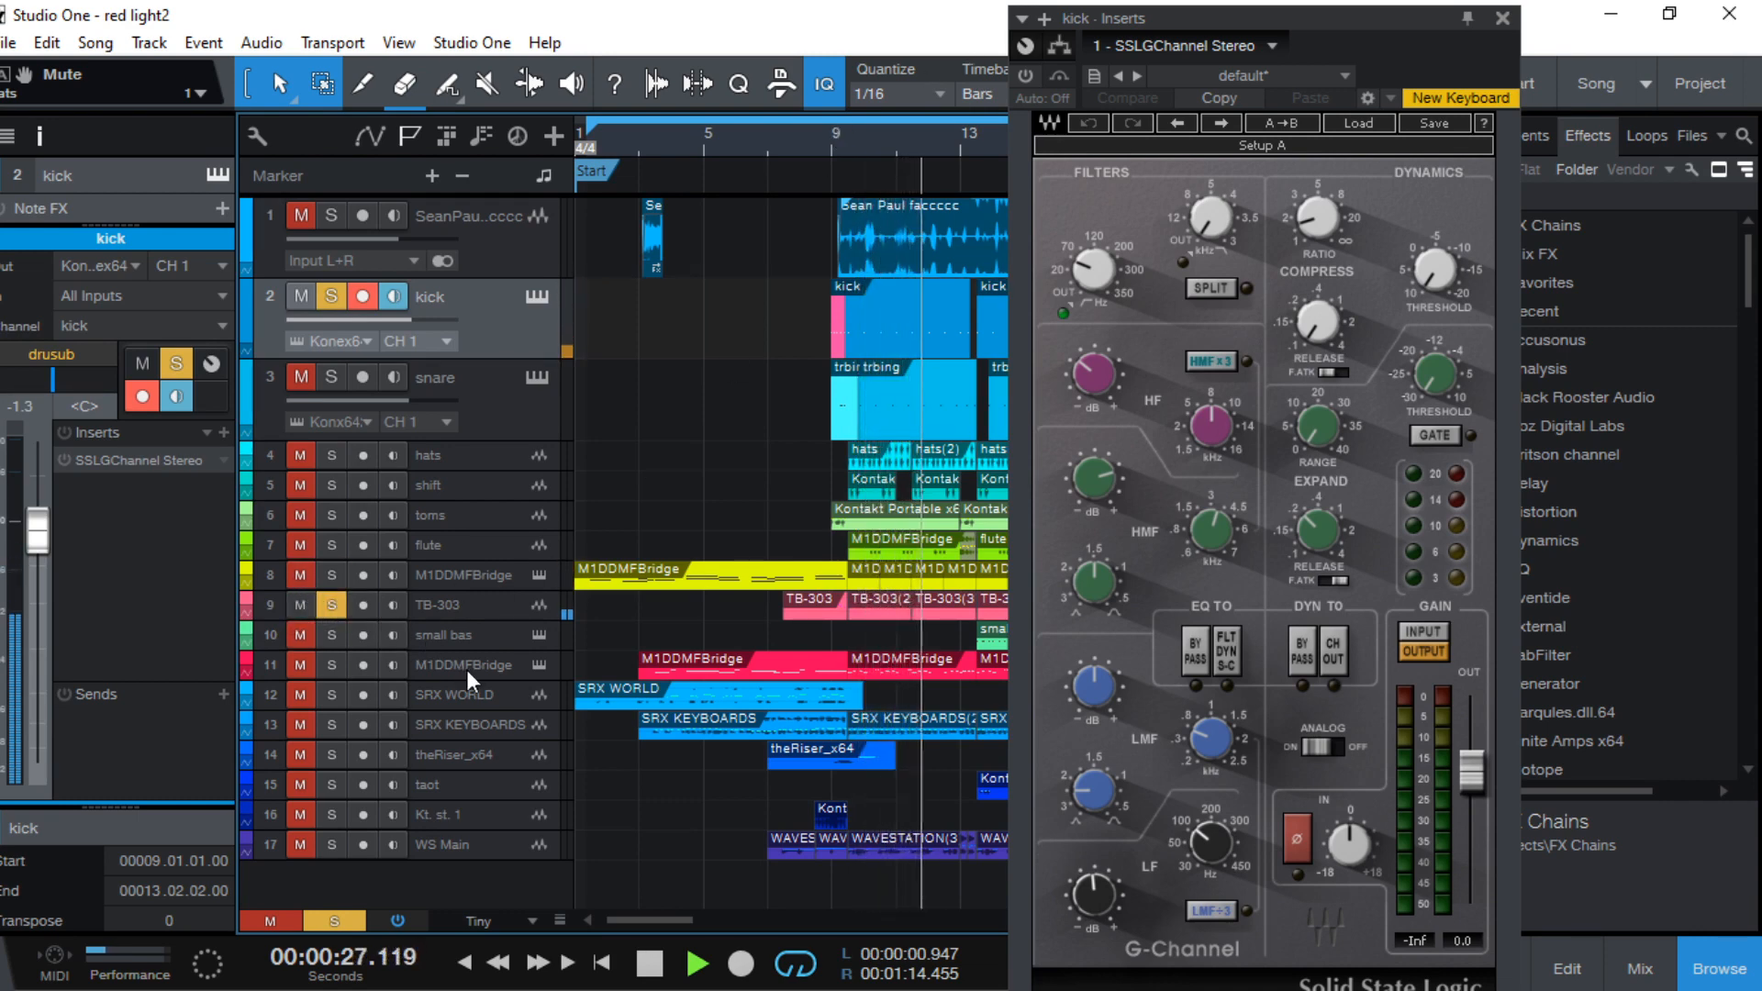
Solo the M1DDMFBridge track below small bas and move it above small bas
left_click(332, 665)
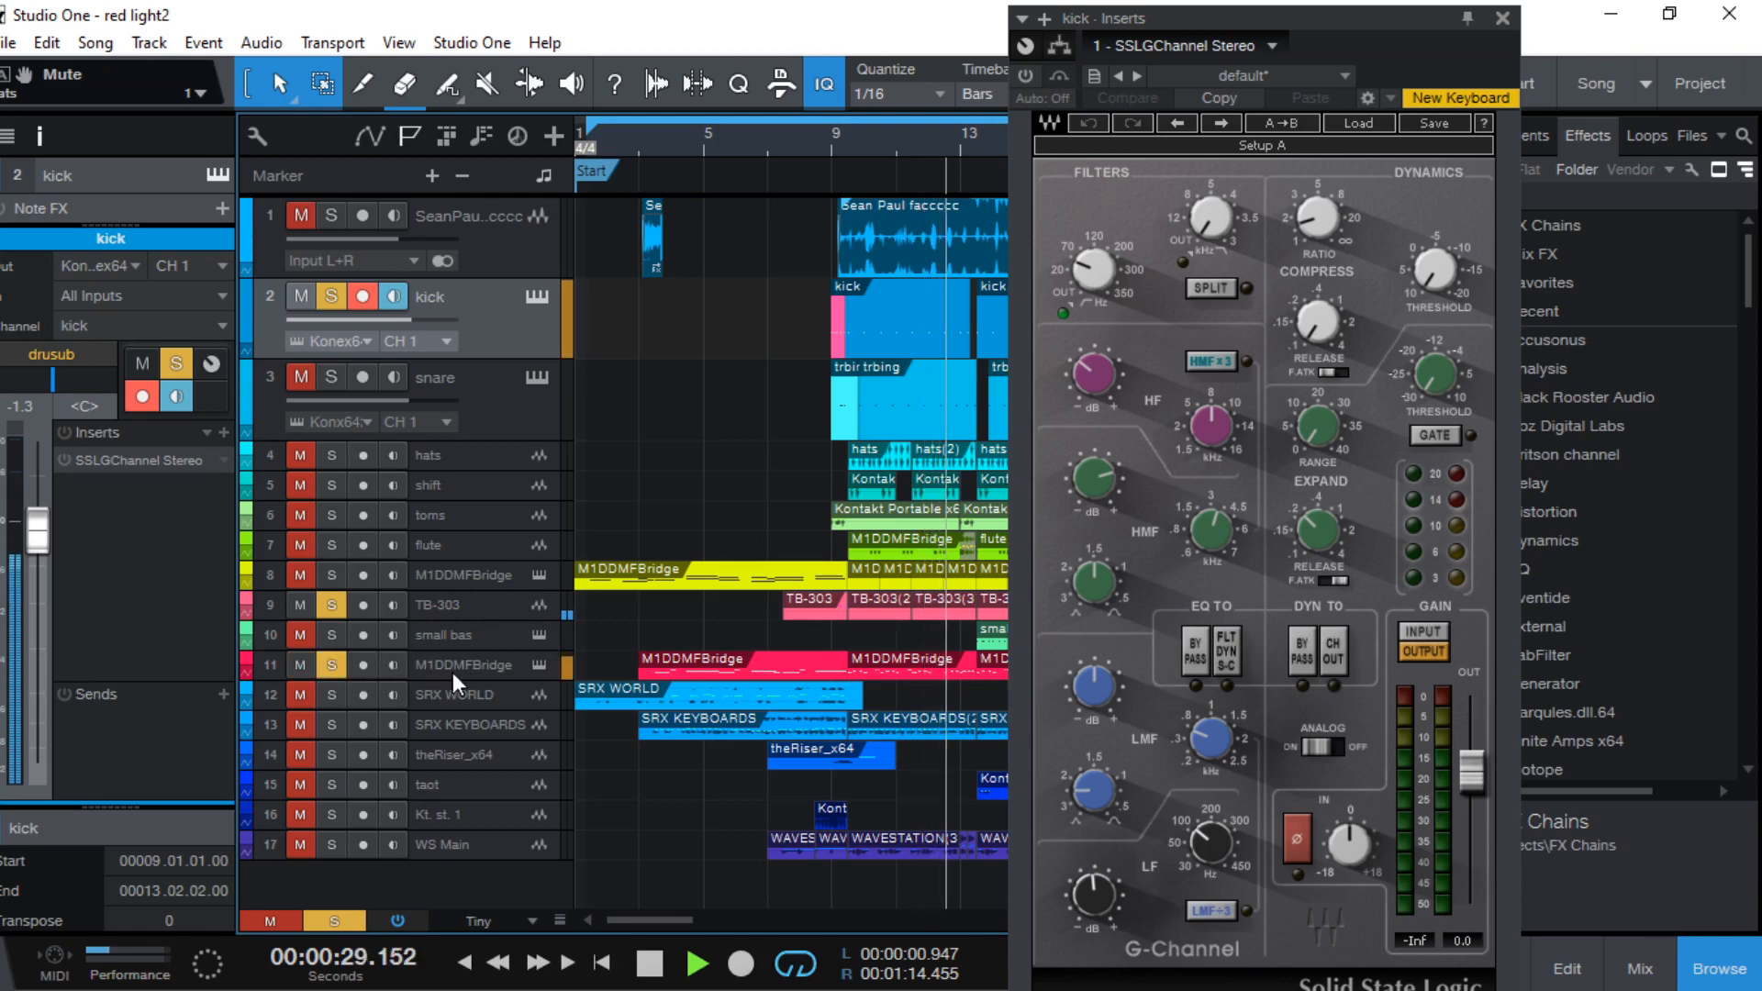
left_click_drag(453, 672, 455, 622)
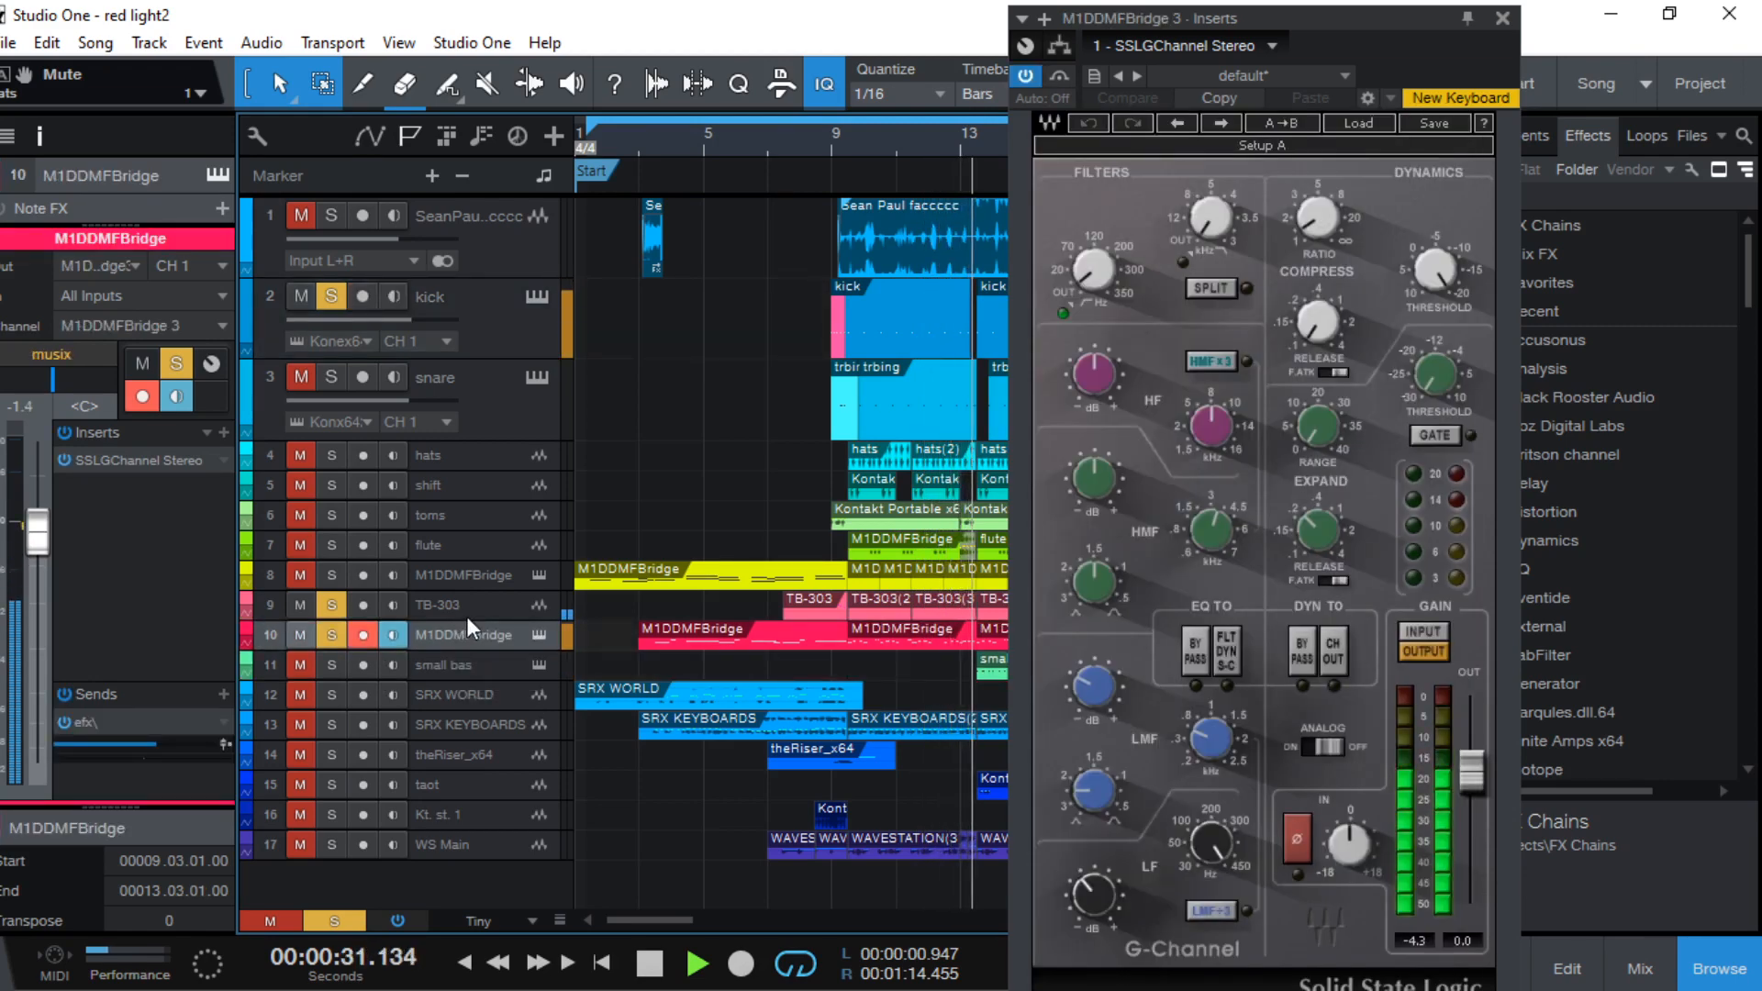
Audition the small bas track in place of TB-303, and clear every solo except the kick's
left_click(468, 615)
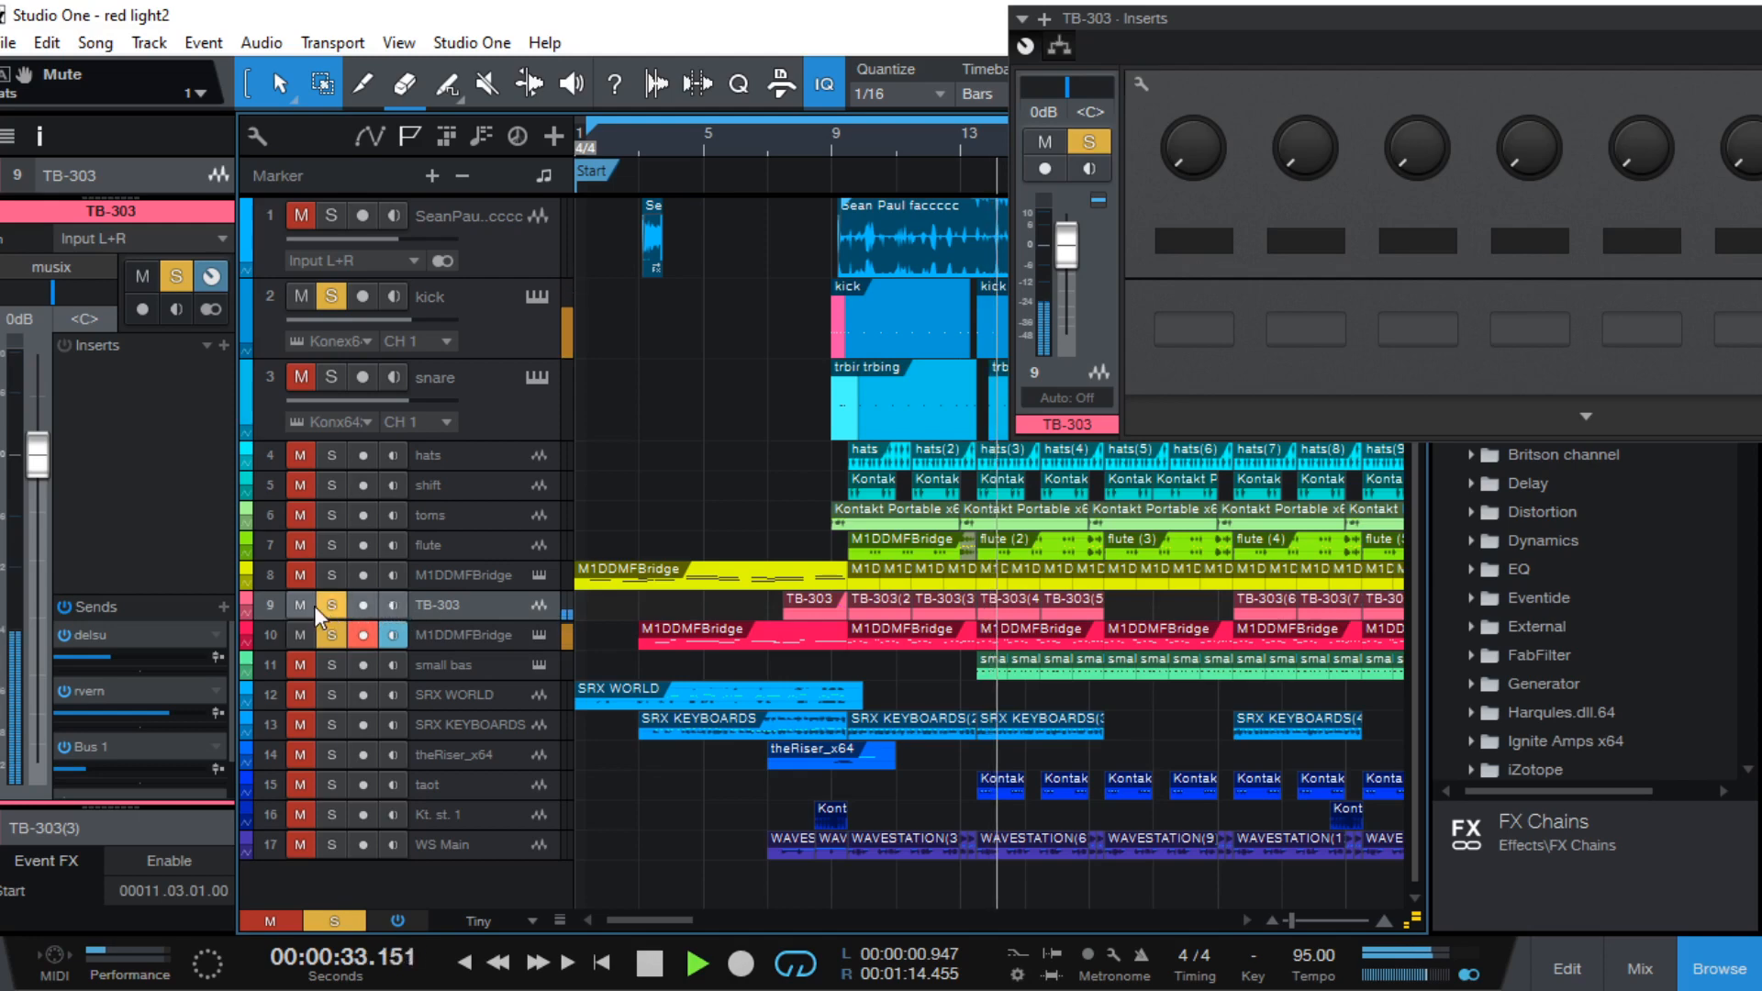
left_click(290, 604)
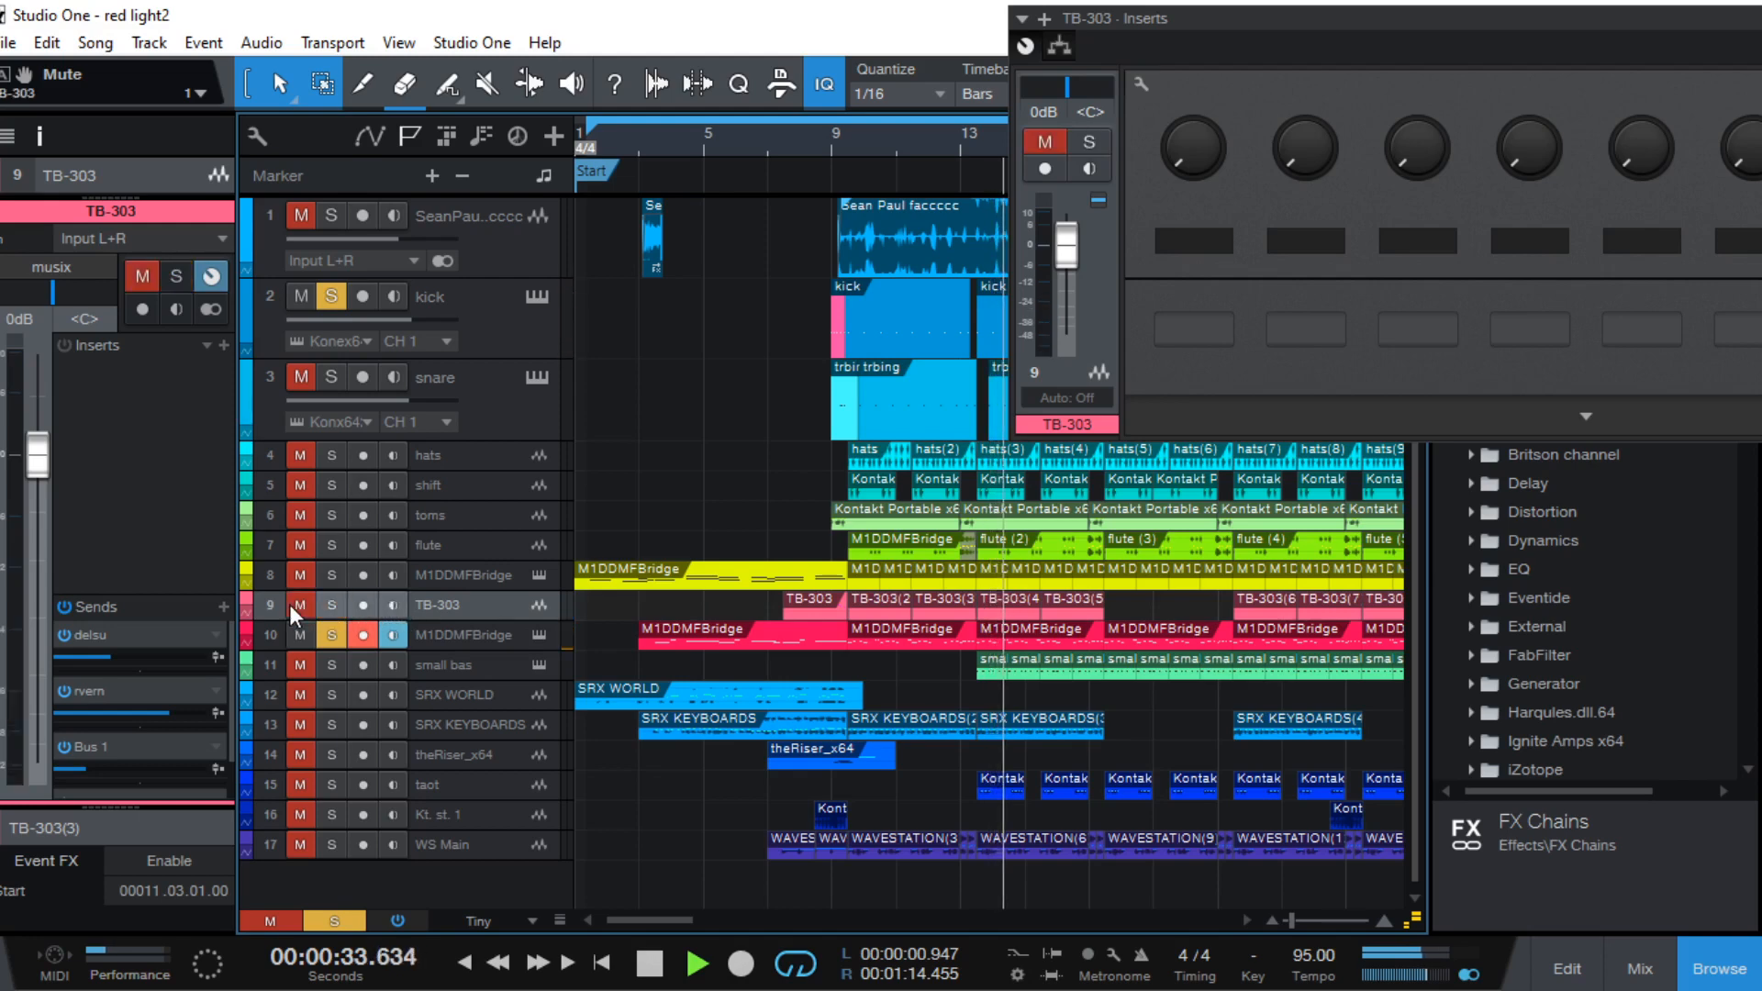
left_click(327, 664)
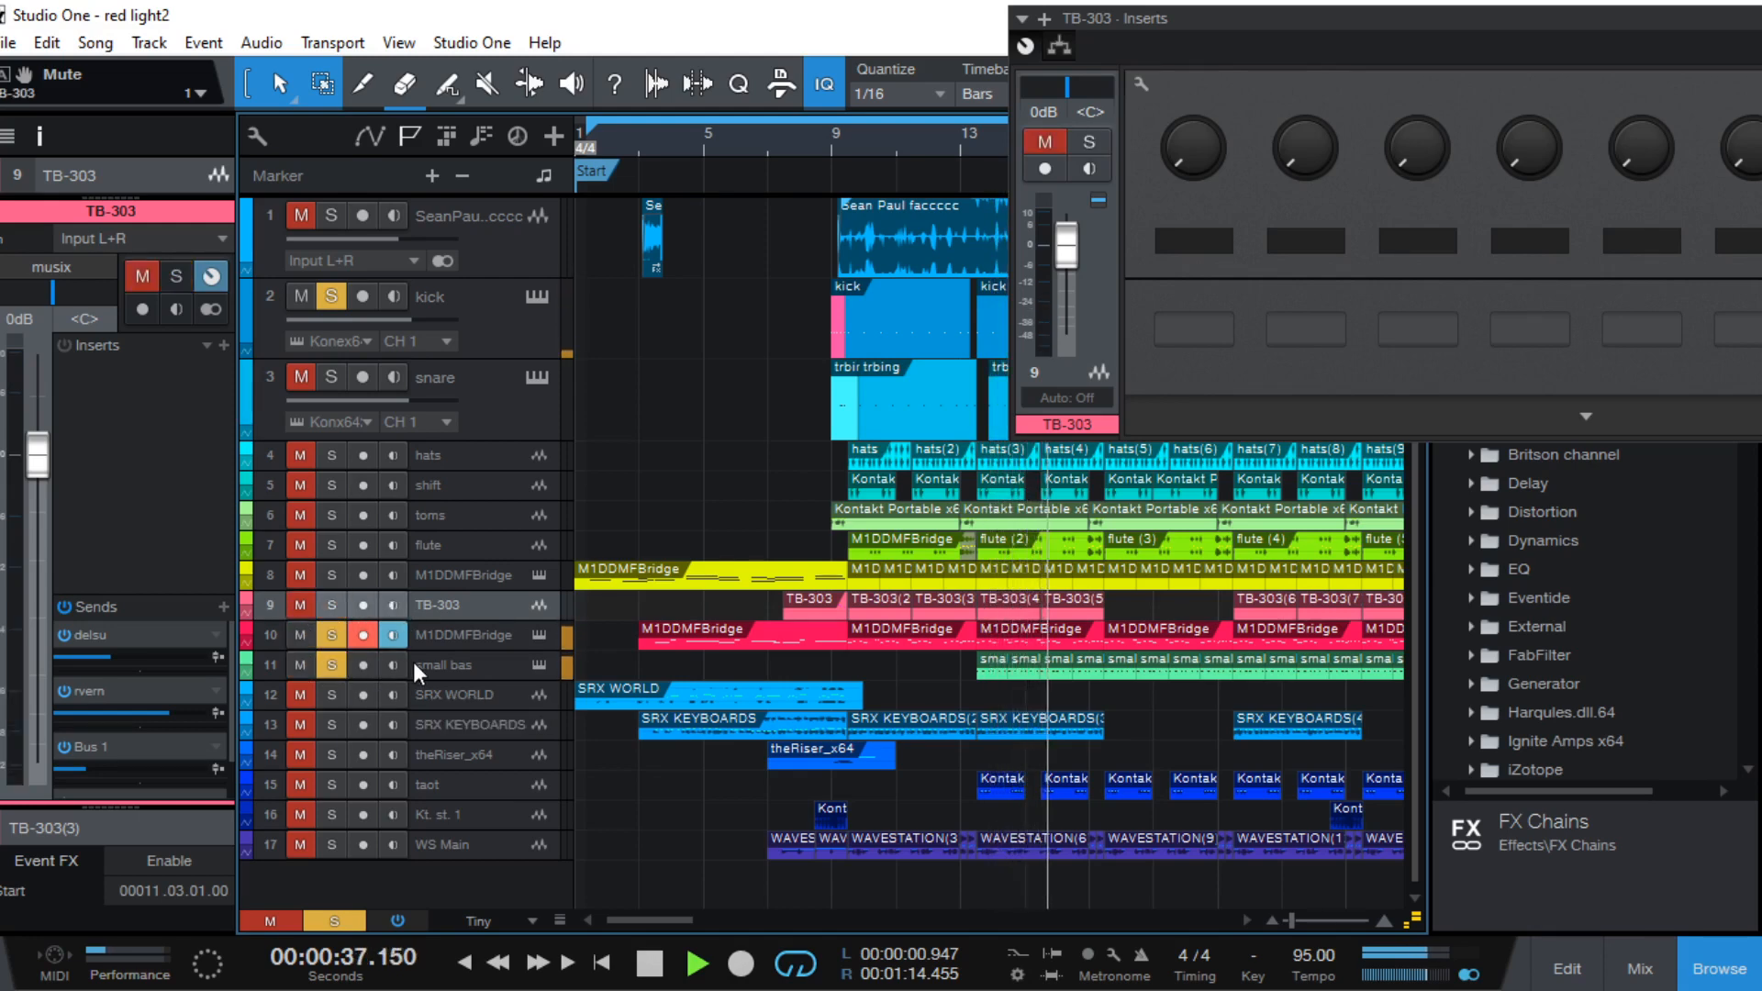
left_click(332, 665)
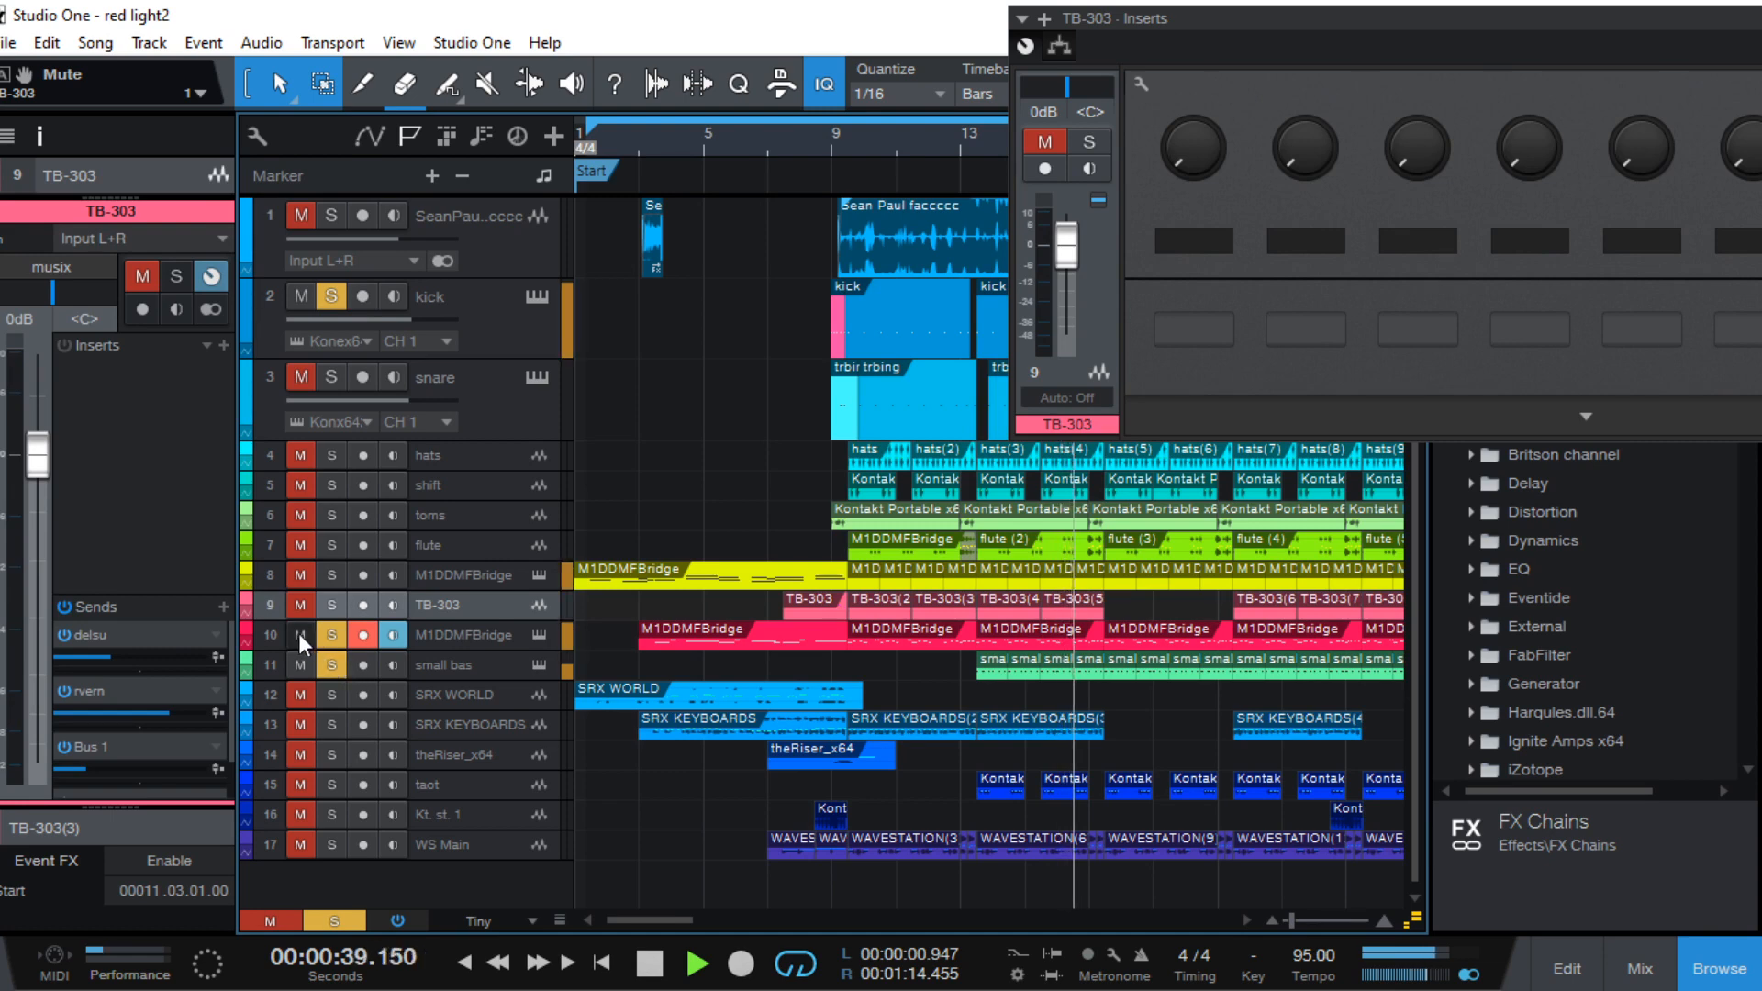
left_click(337, 635)
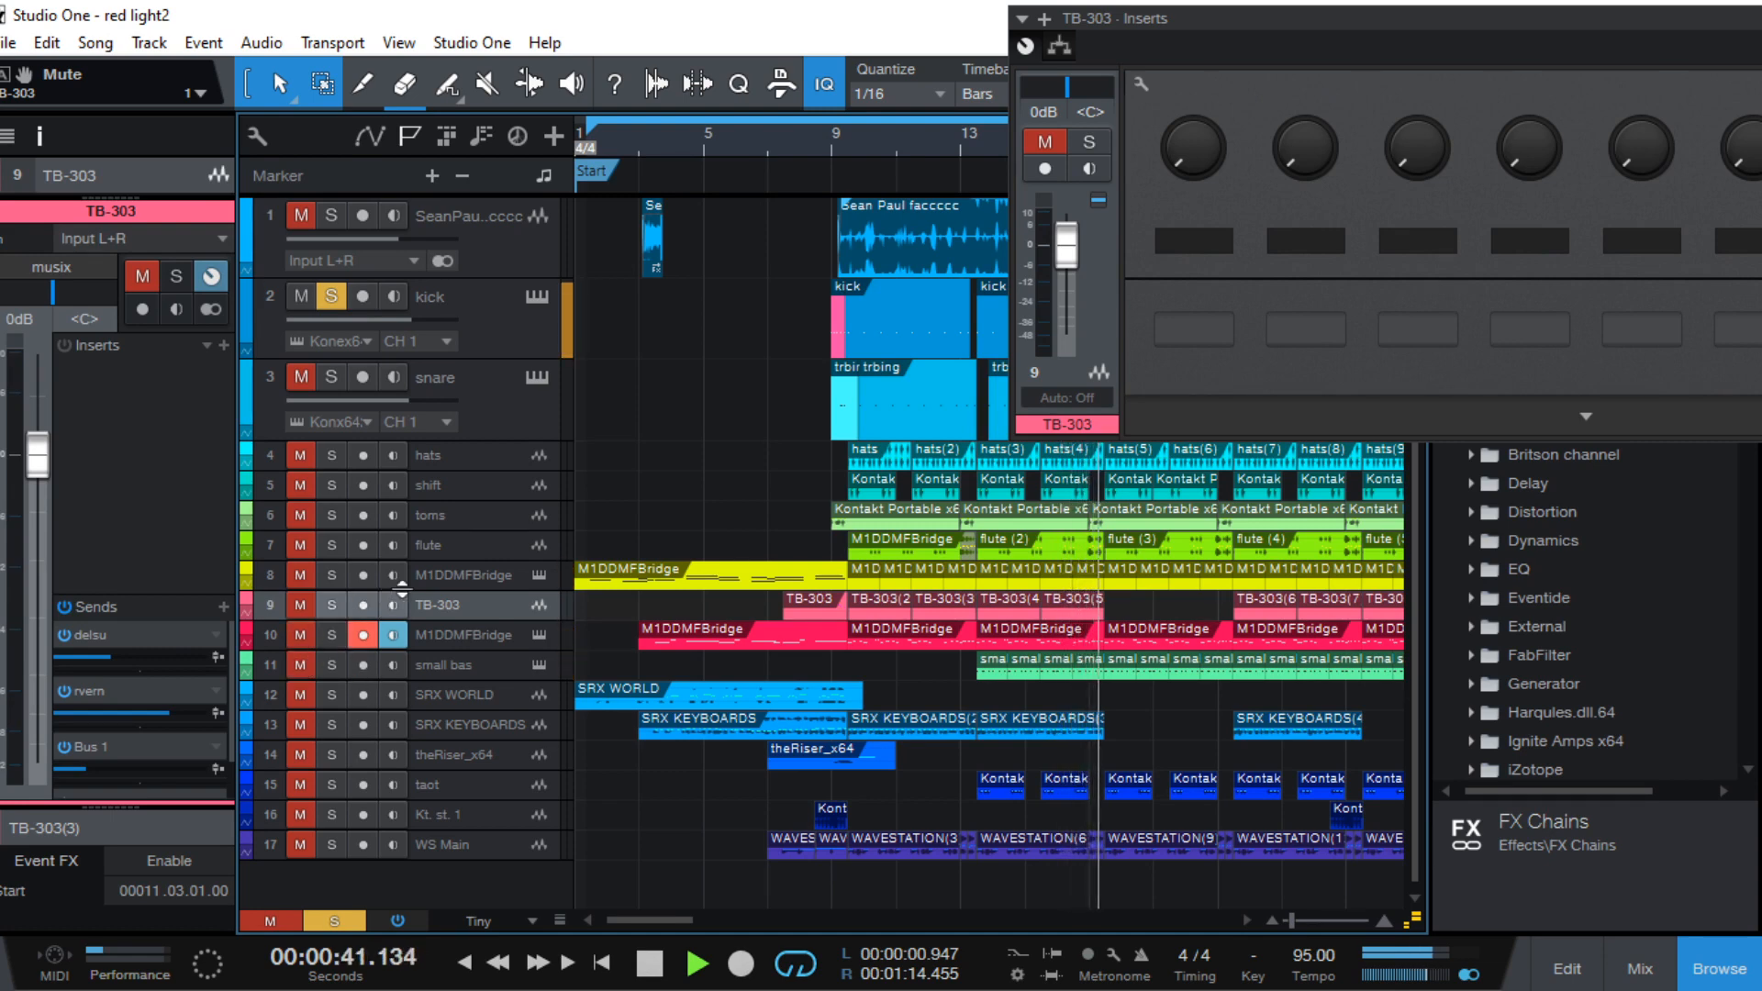
Stop playback, close the TB-303 inserts window and select the kick track
key("space")
left_click_drag(1603, 26, 1191, 184)
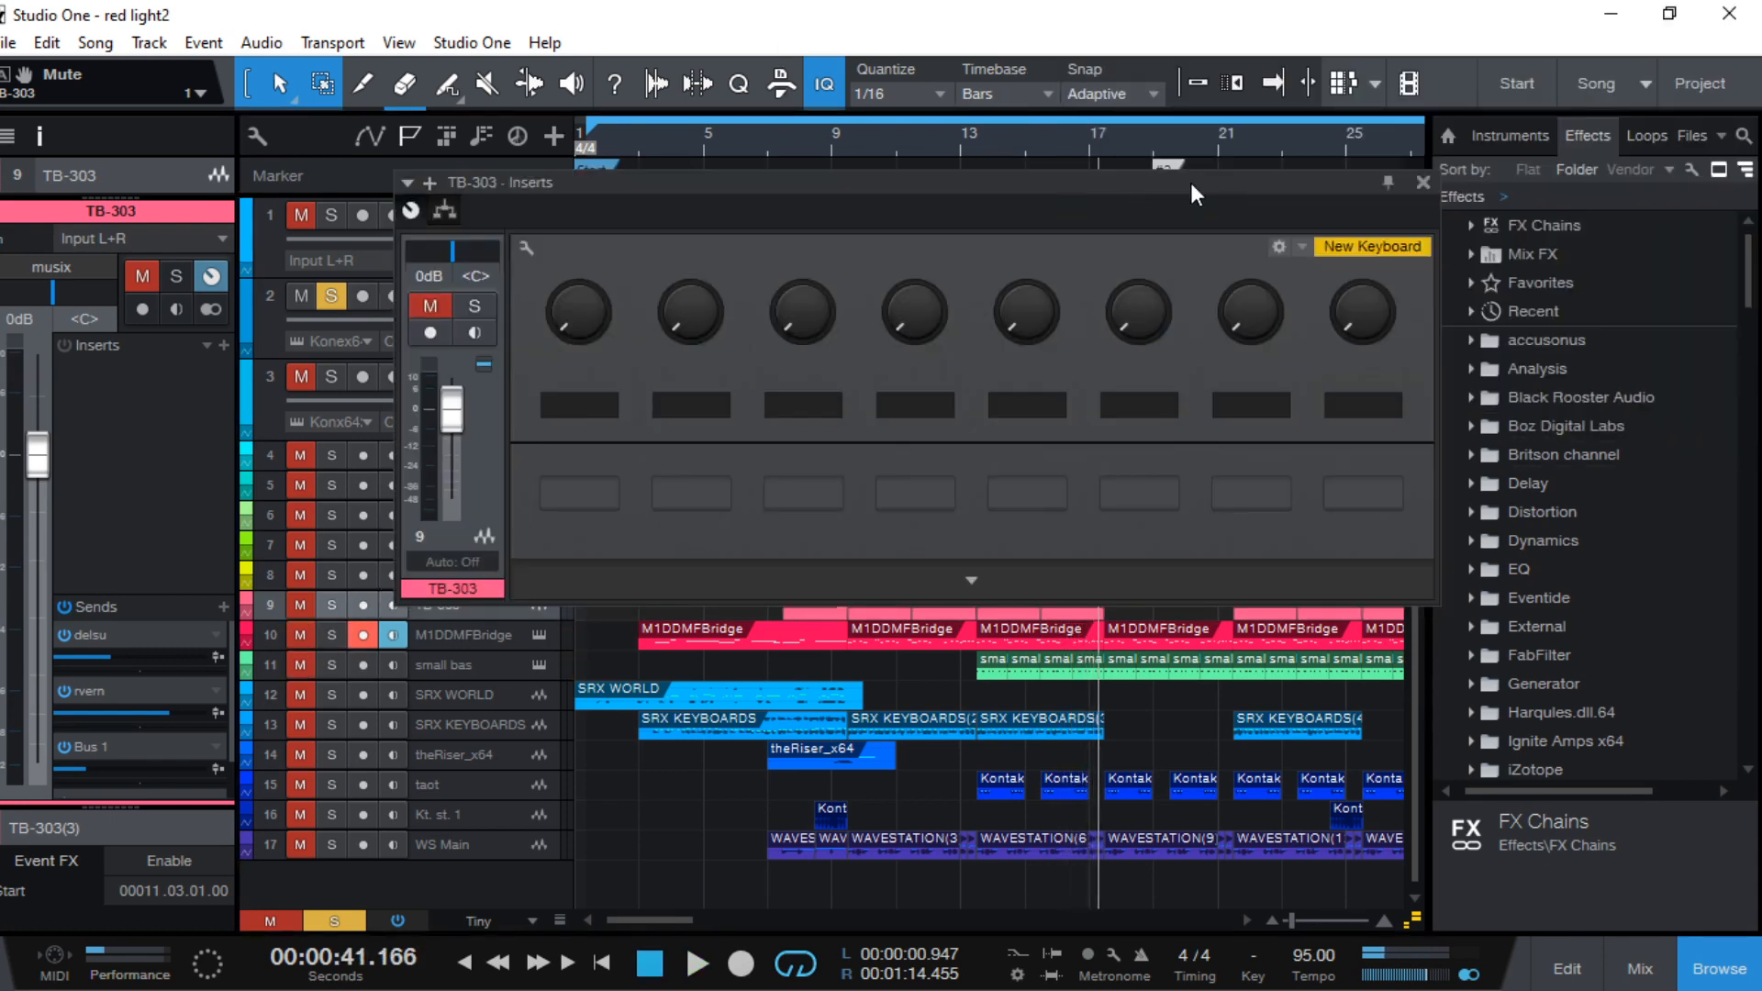
left_click(1423, 182)
left_click(507, 340)
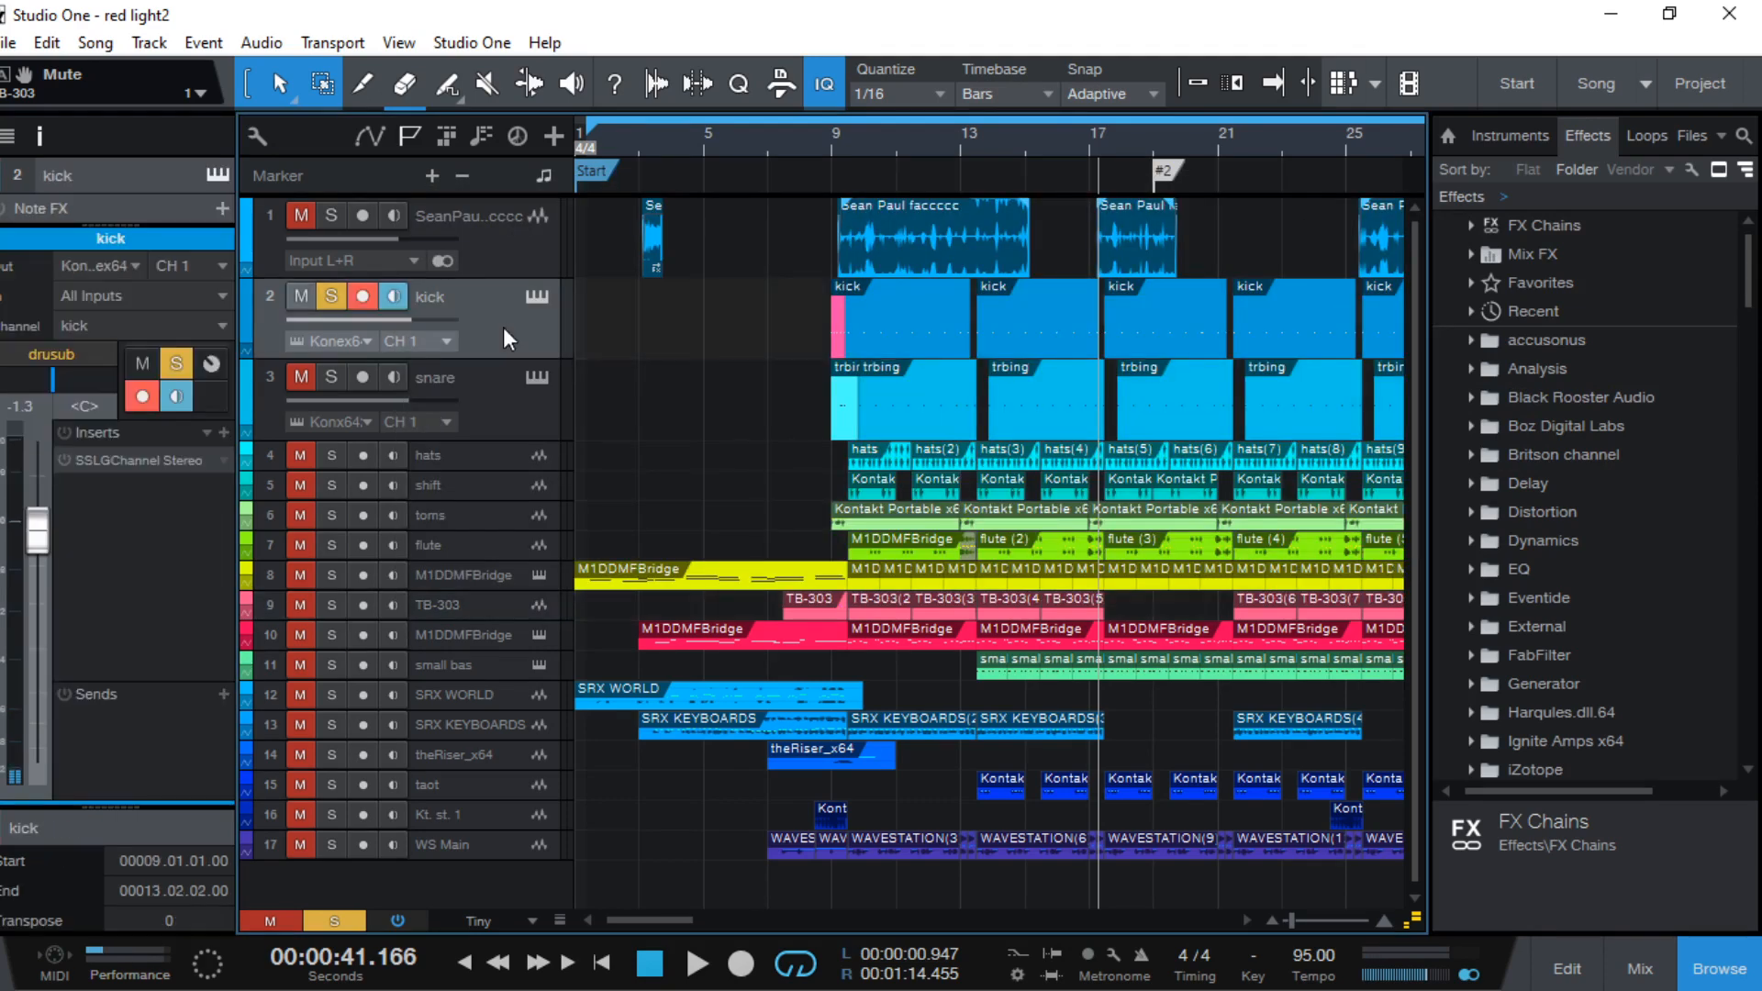
Check the kick's Kontakt instrument, then open the SSLGChannel Stereo insert on the kick channel
left_click(537, 296)
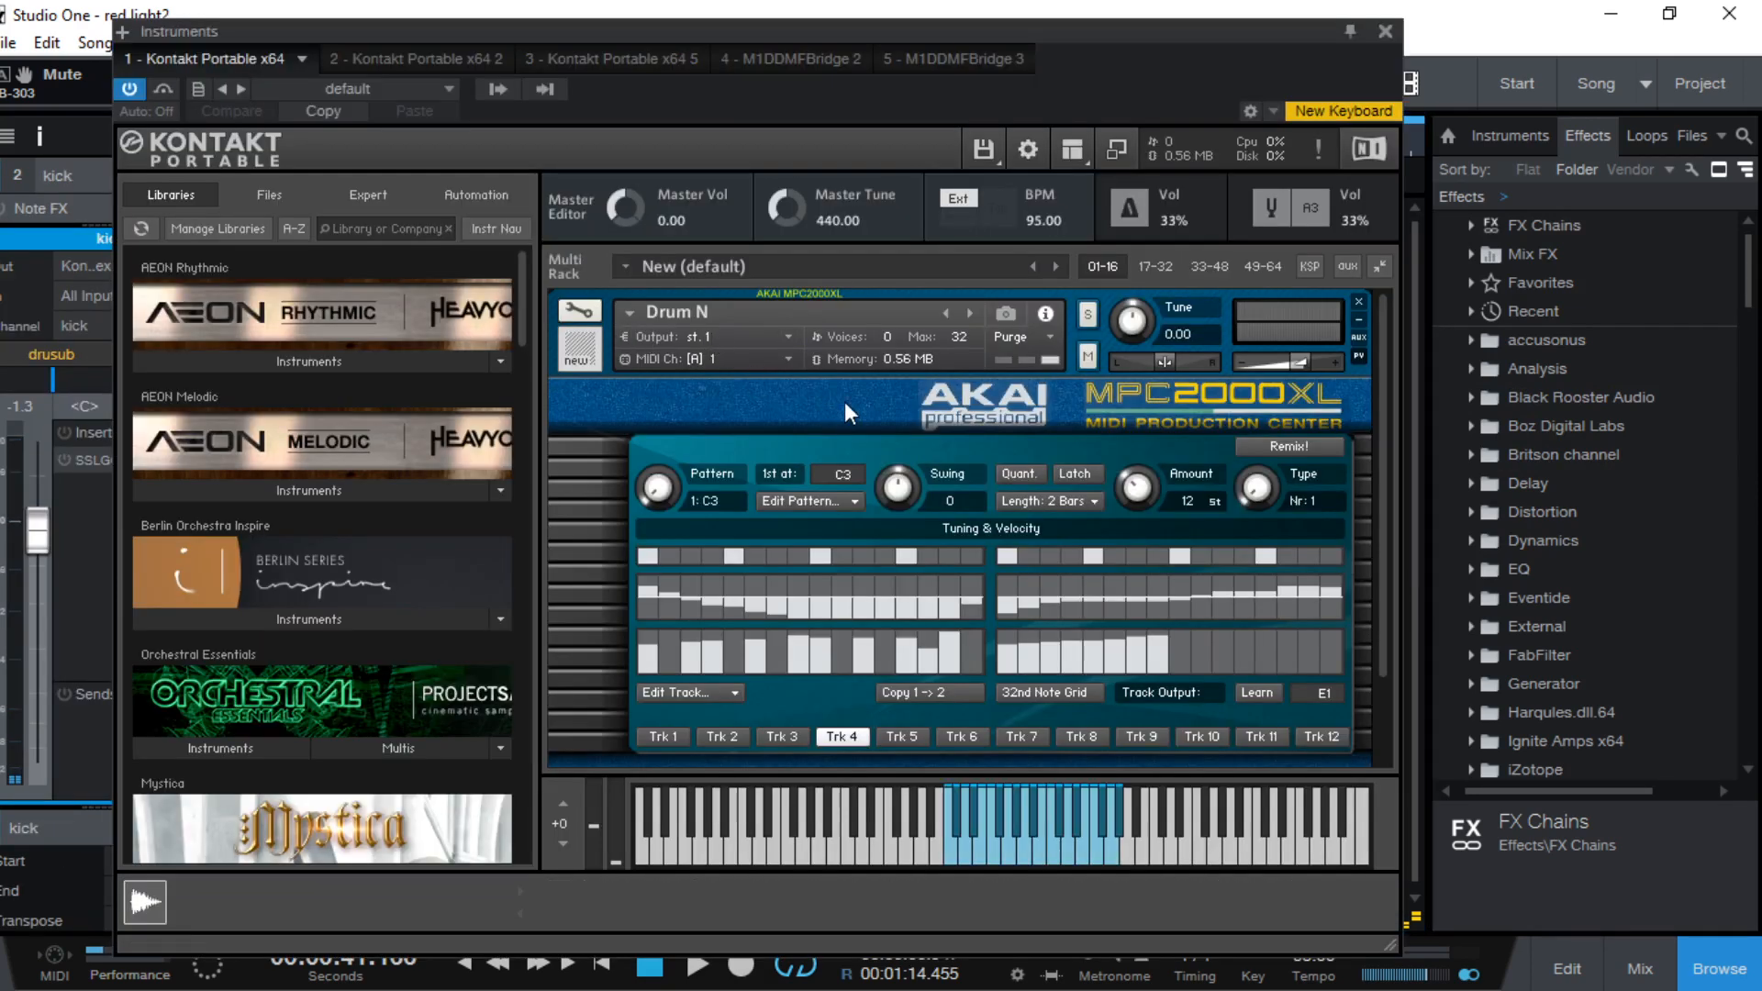
left_click(1386, 32)
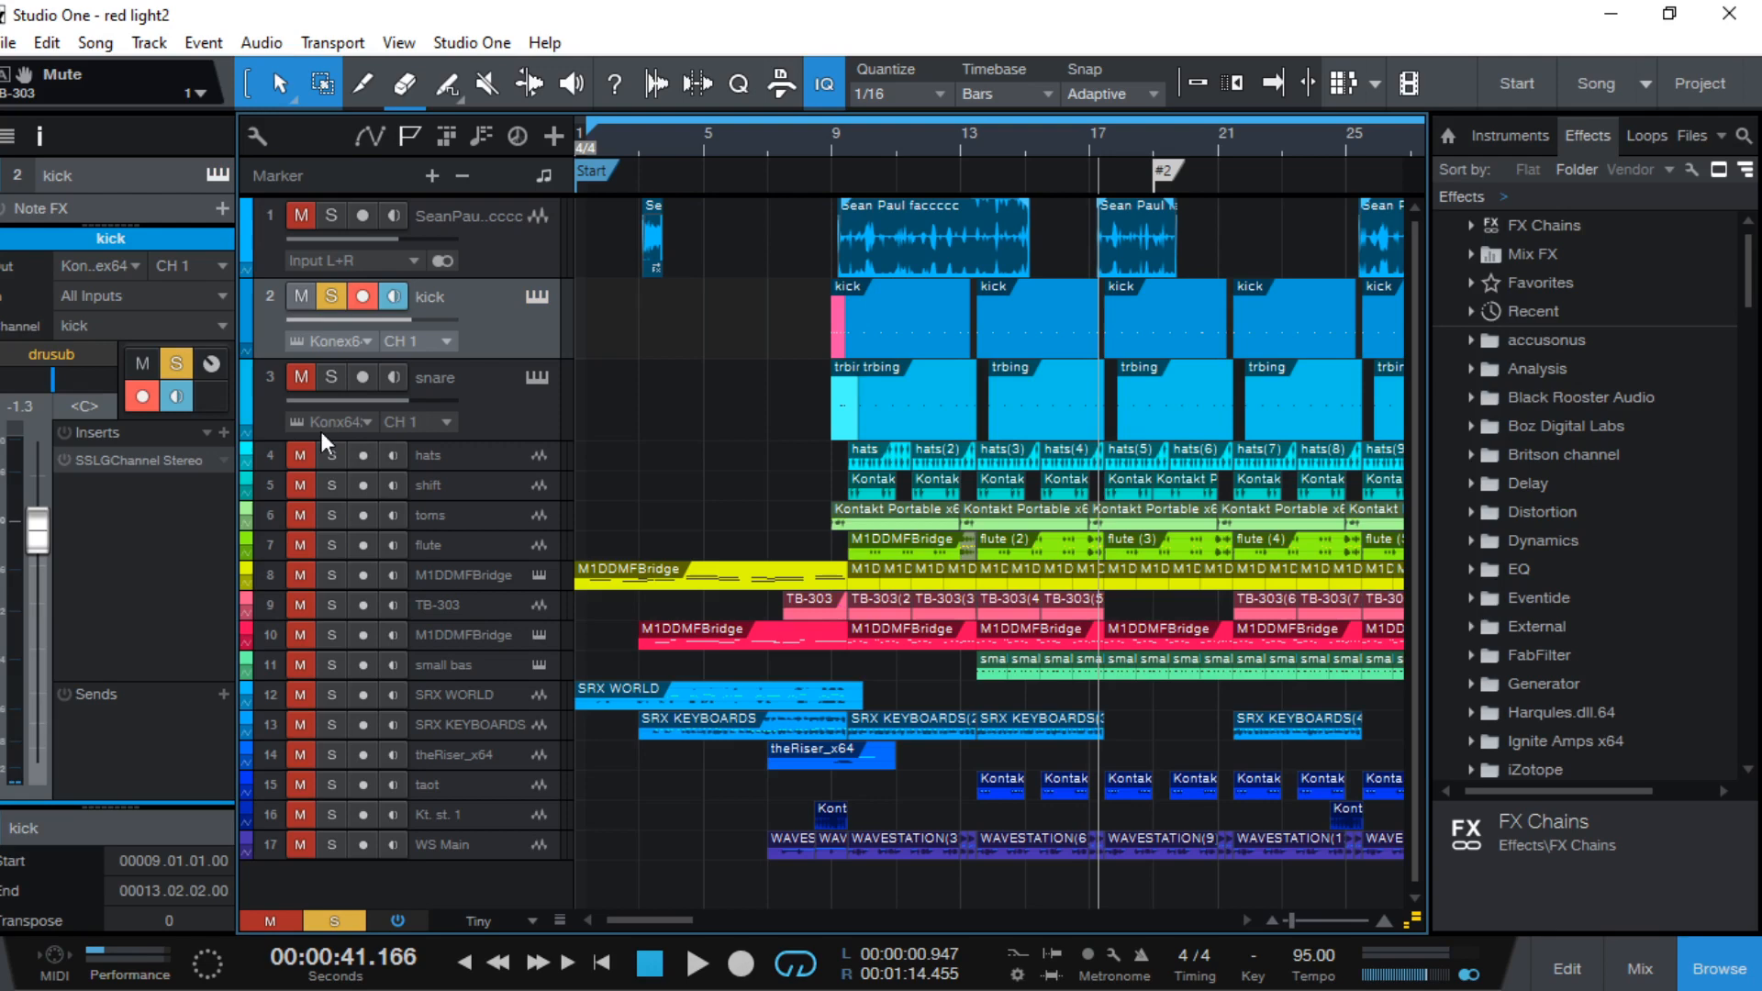
left_click(136, 458)
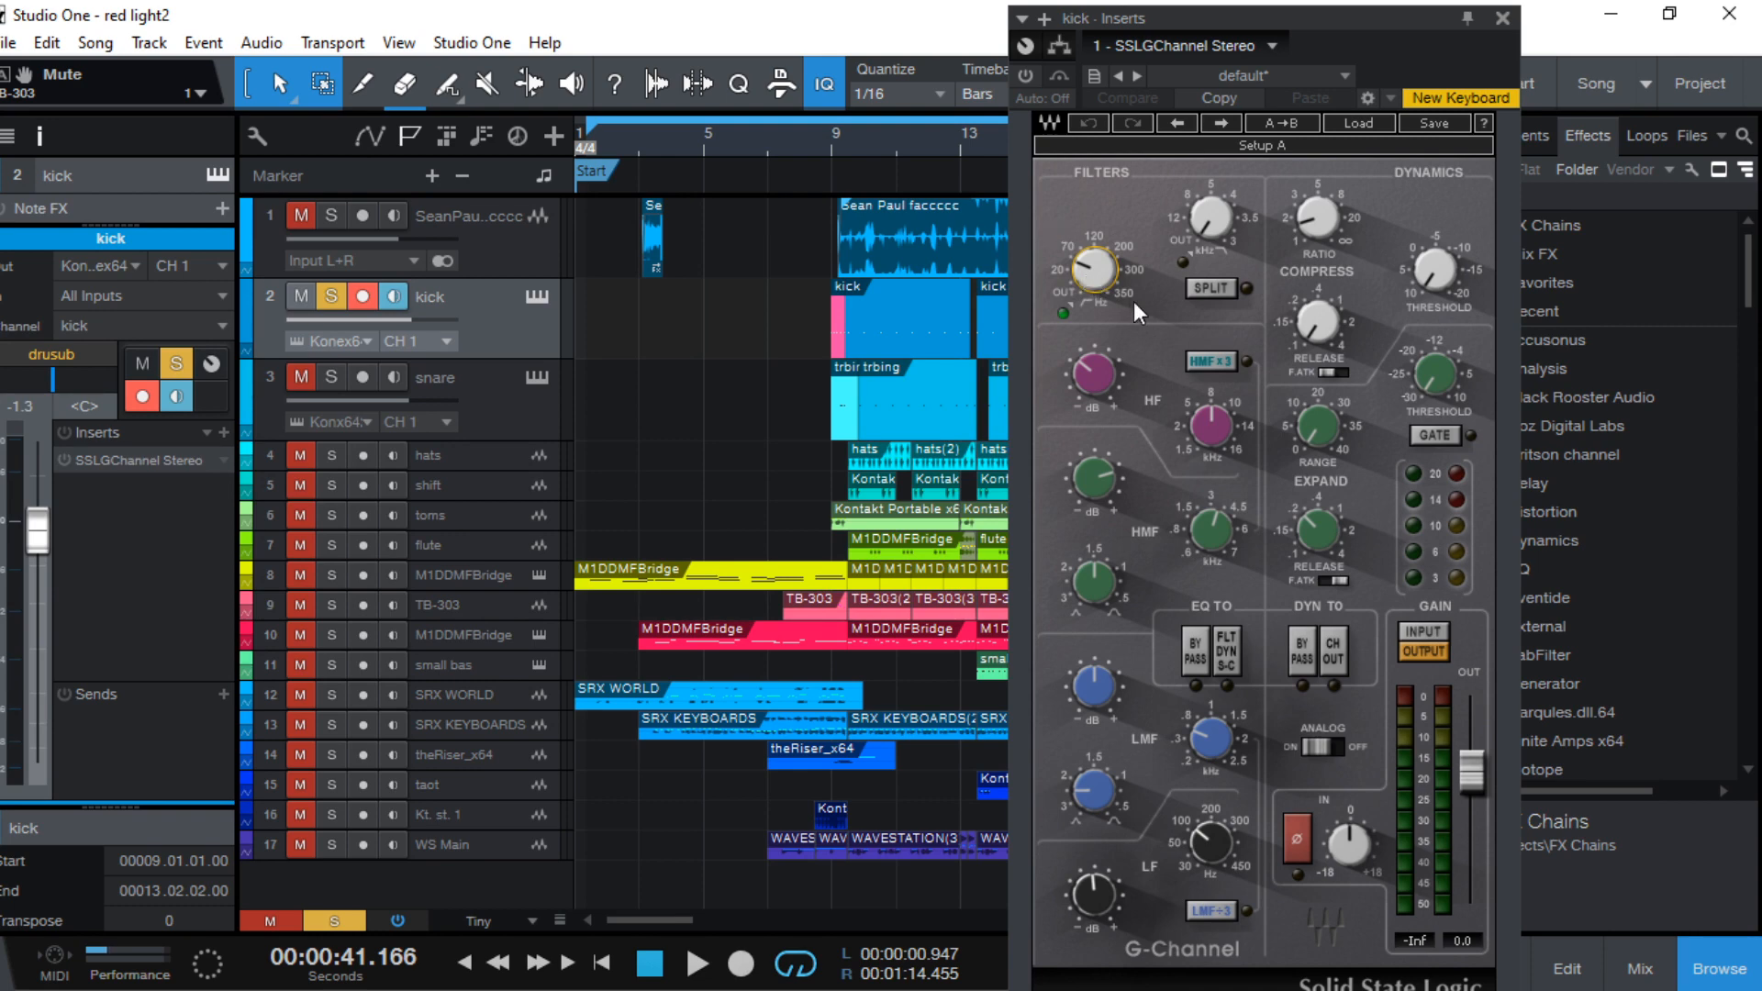
mouse_move(1296, 30)
left_mouse_down()
mouse_move(1258, 34)
mouse_move(1290, 3)
left_mouse_up()
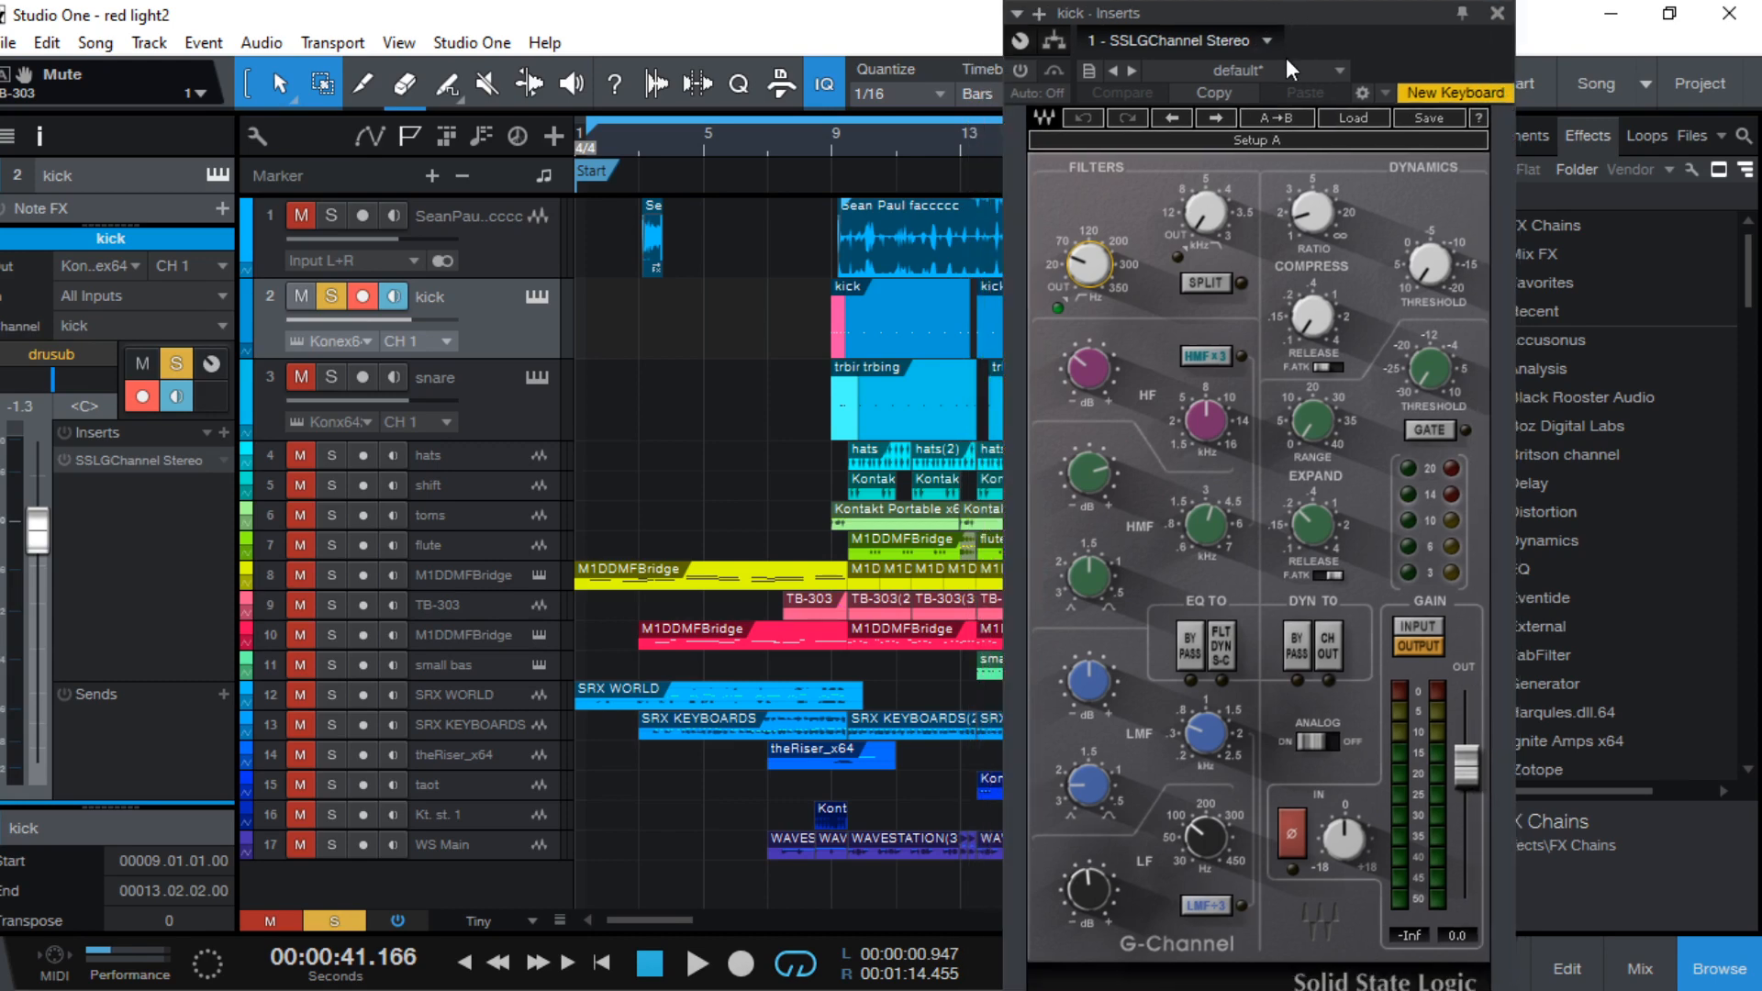
Move the playback position to bar 9 and examine the kick's HF, HMF and LF equalizer settings in SSLGChannel Stereo
left_click(836, 130)
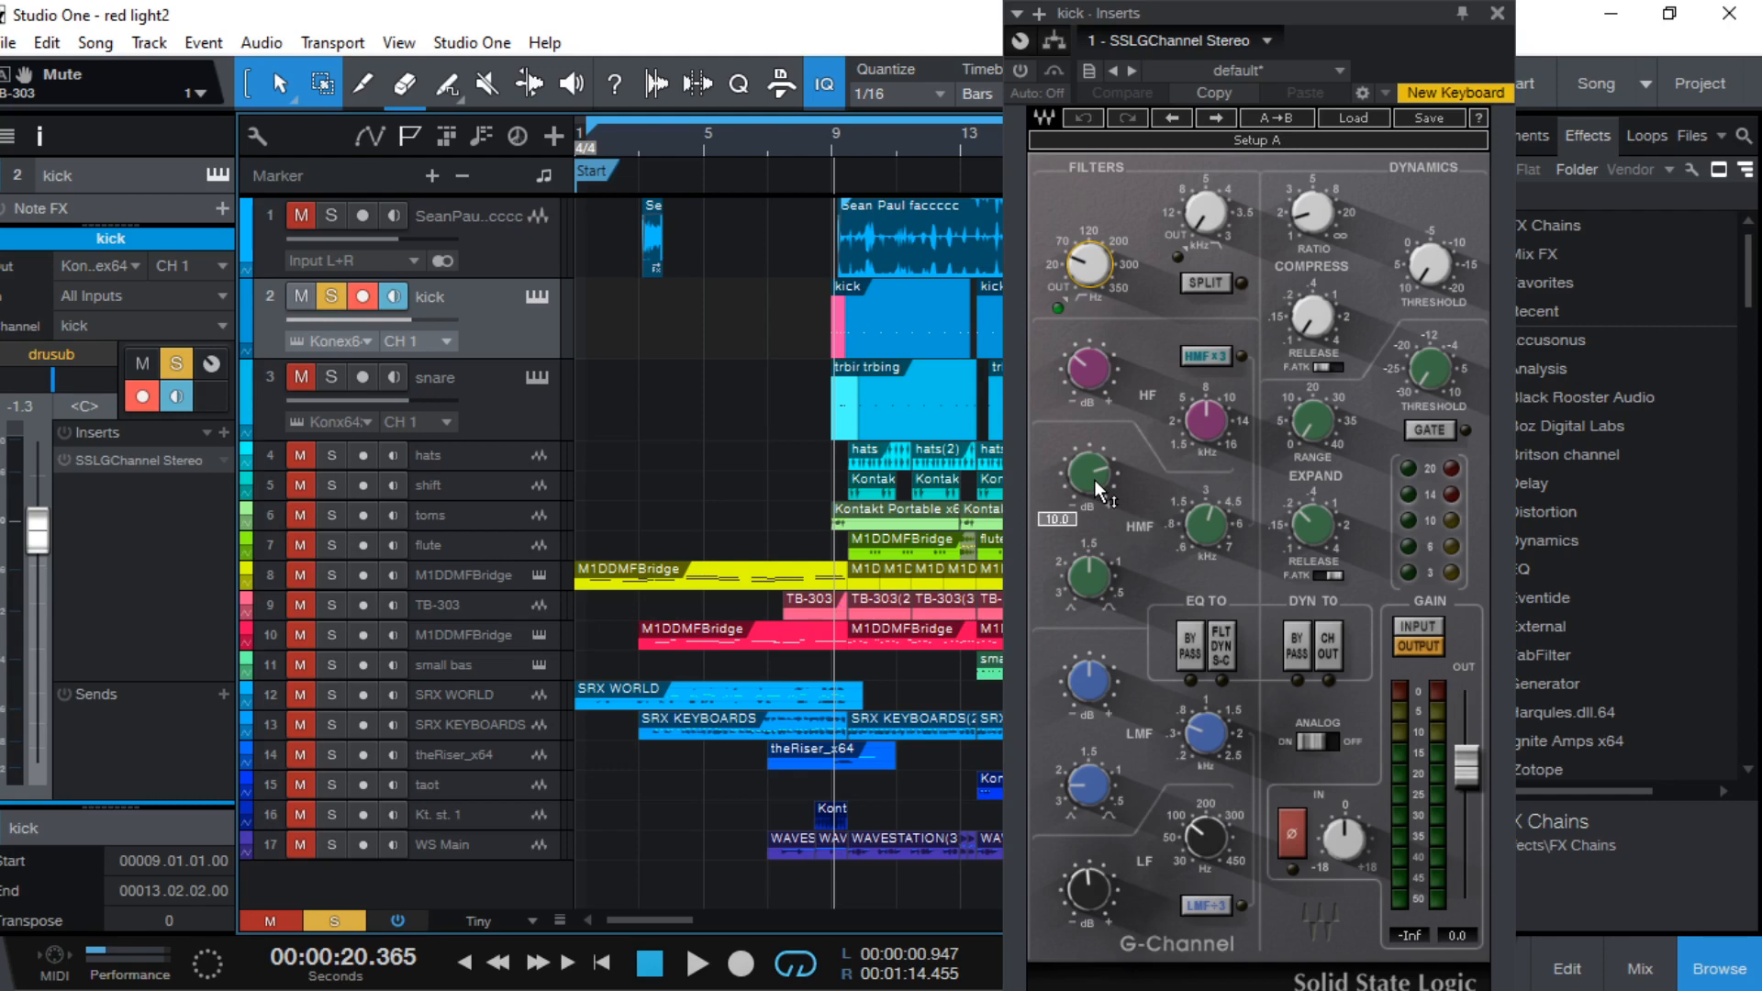
left_click(1207, 524)
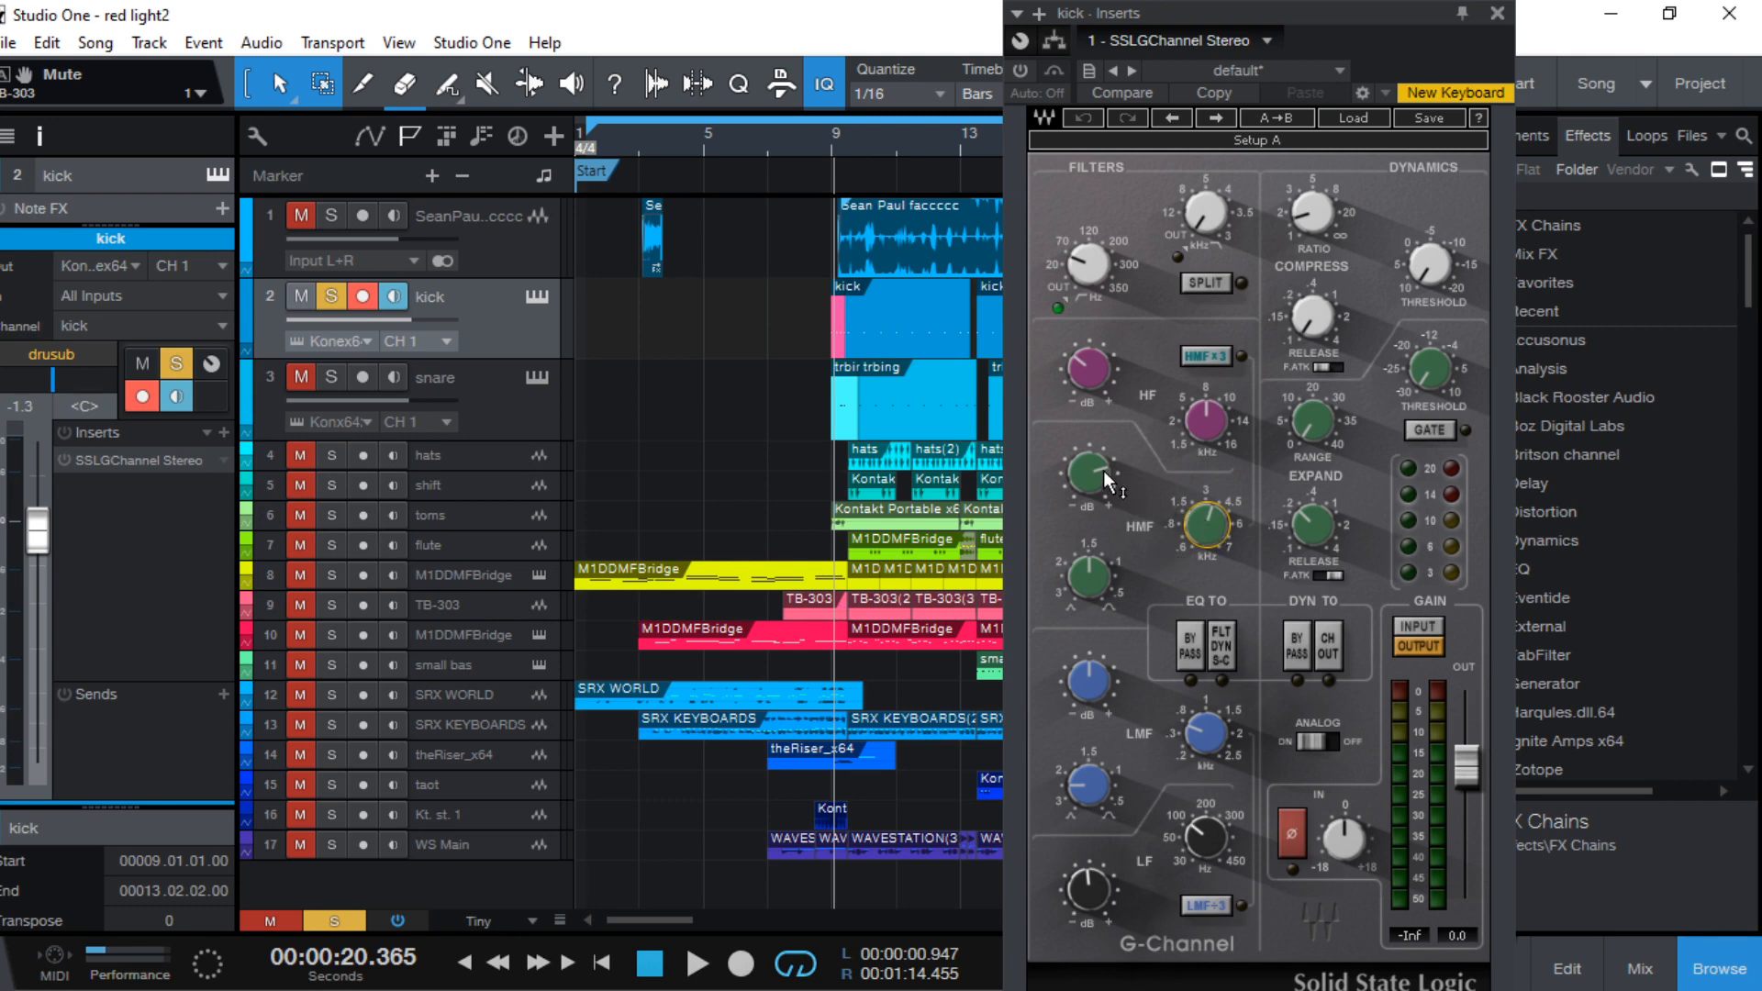
mouse_move(1088, 470)
mouse_move(1197, 398)
mouse_move(1206, 524)
mouse_move(1202, 837)
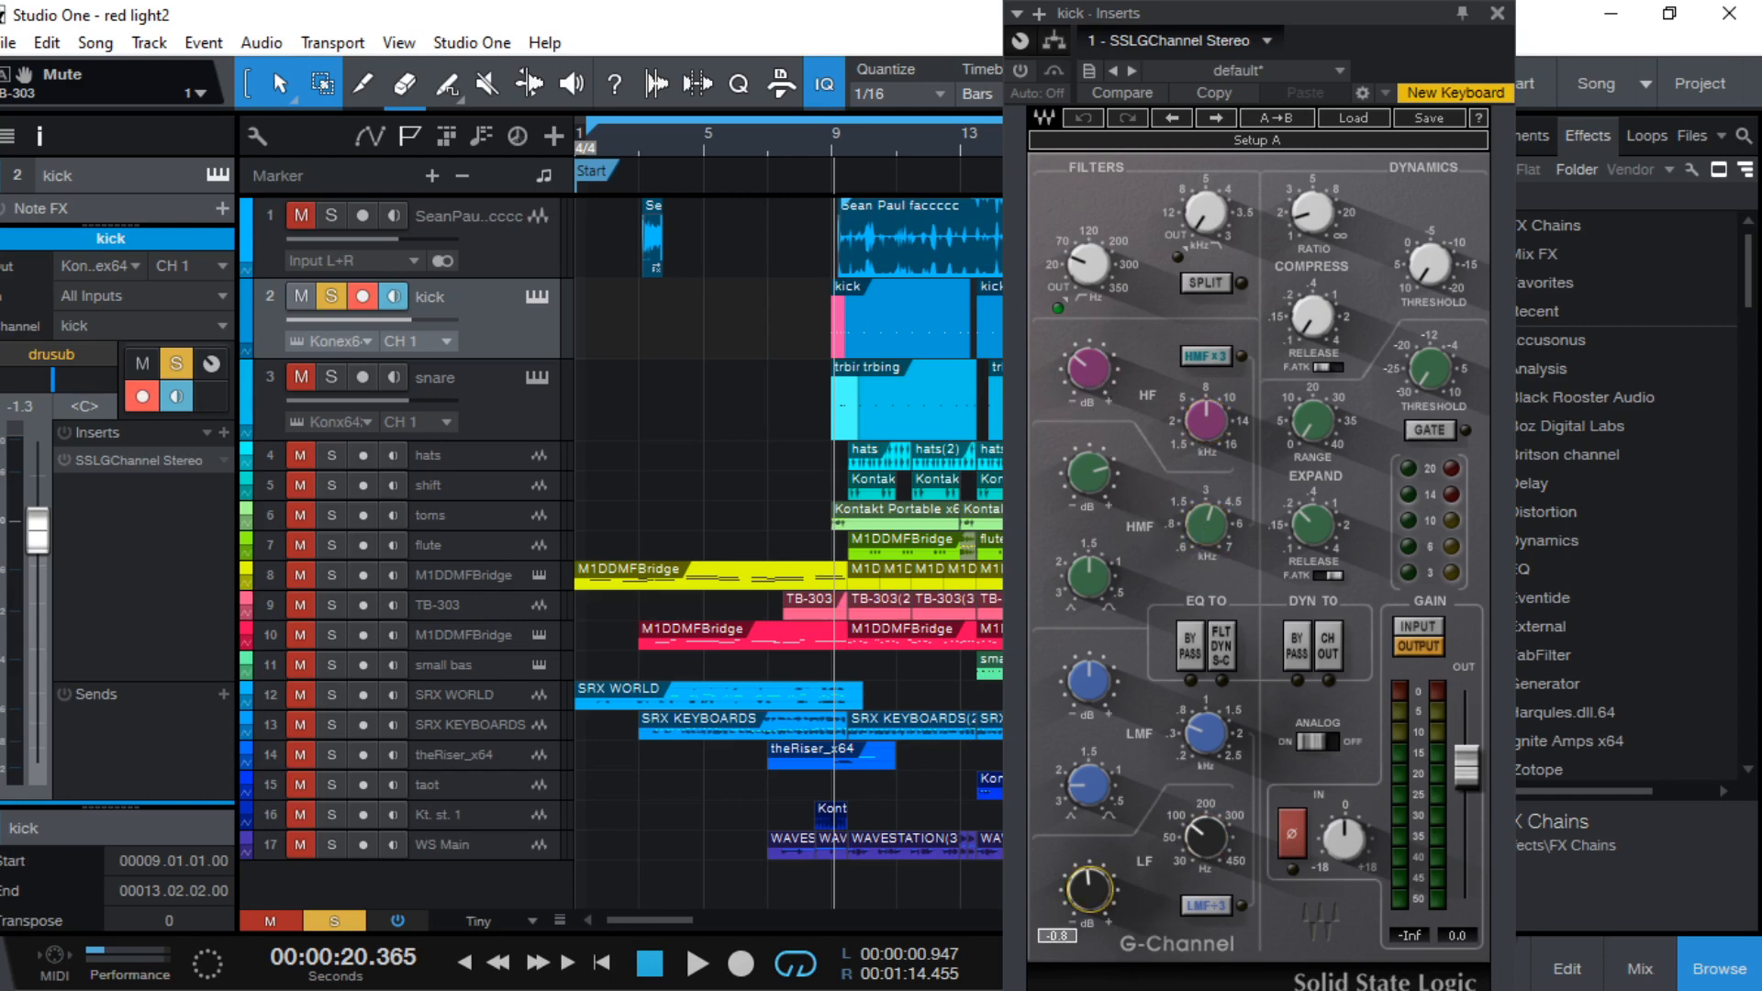
Play the kick from bar 9 and switch on its SSLGChannel Stereo insert
mouse_move(1088, 263)
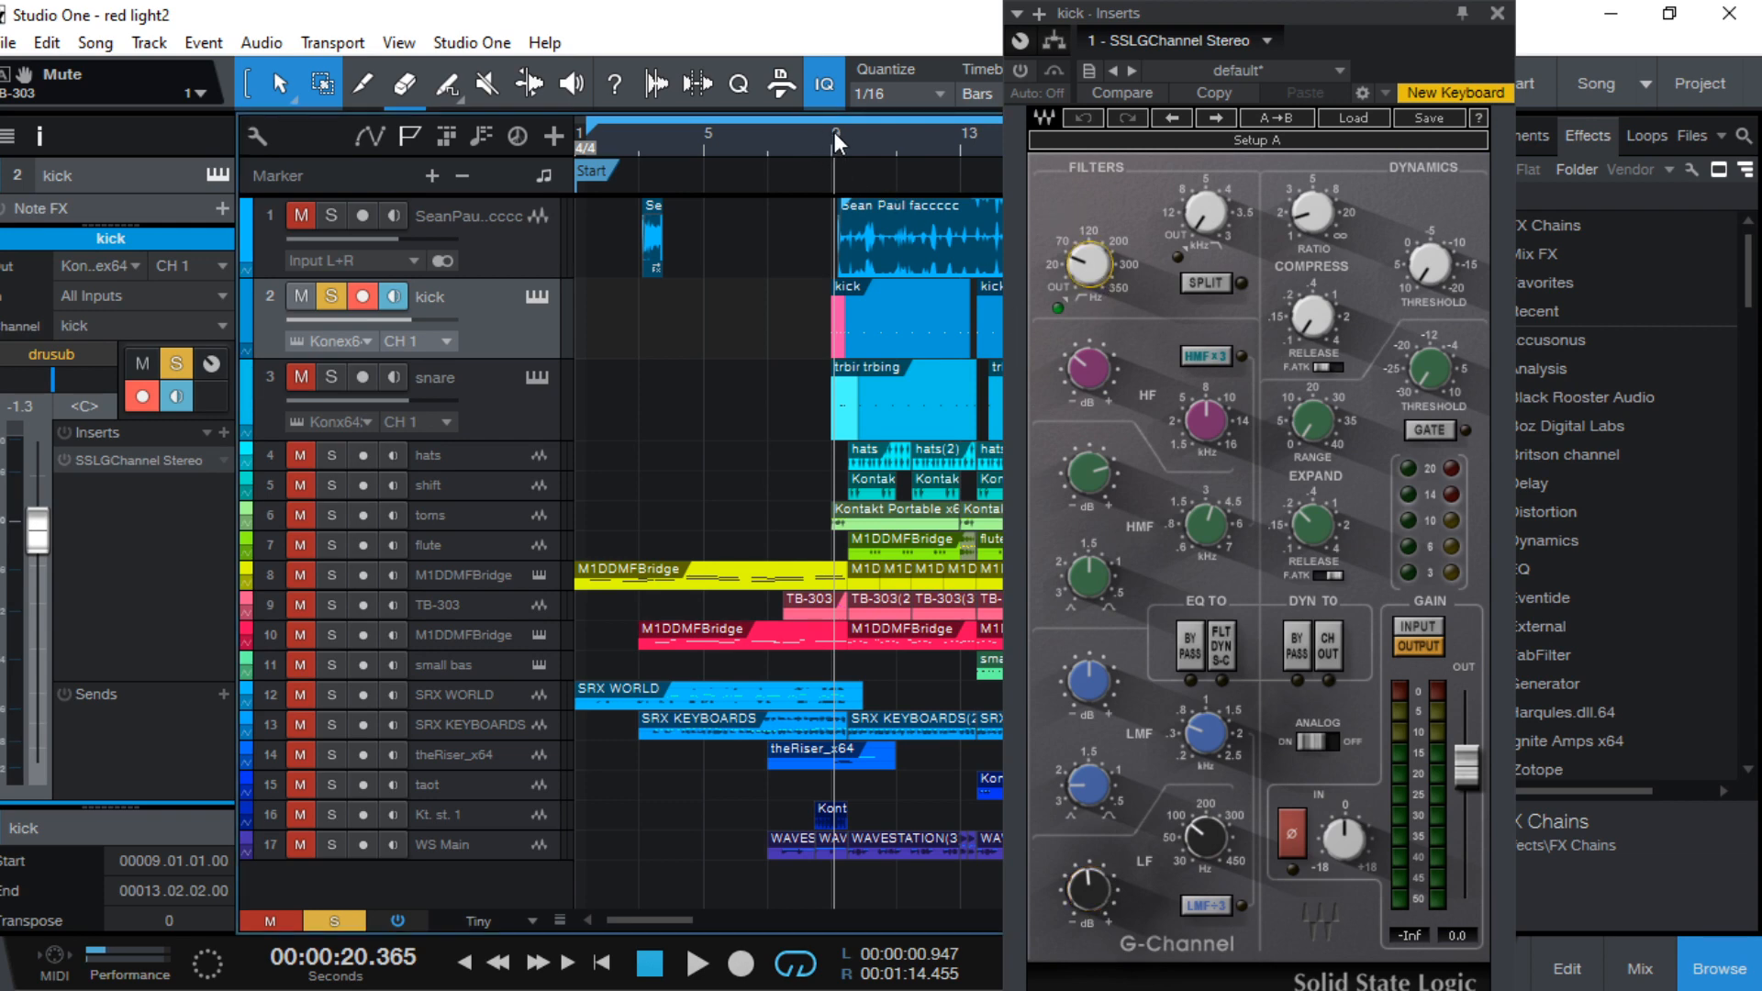
key("space")
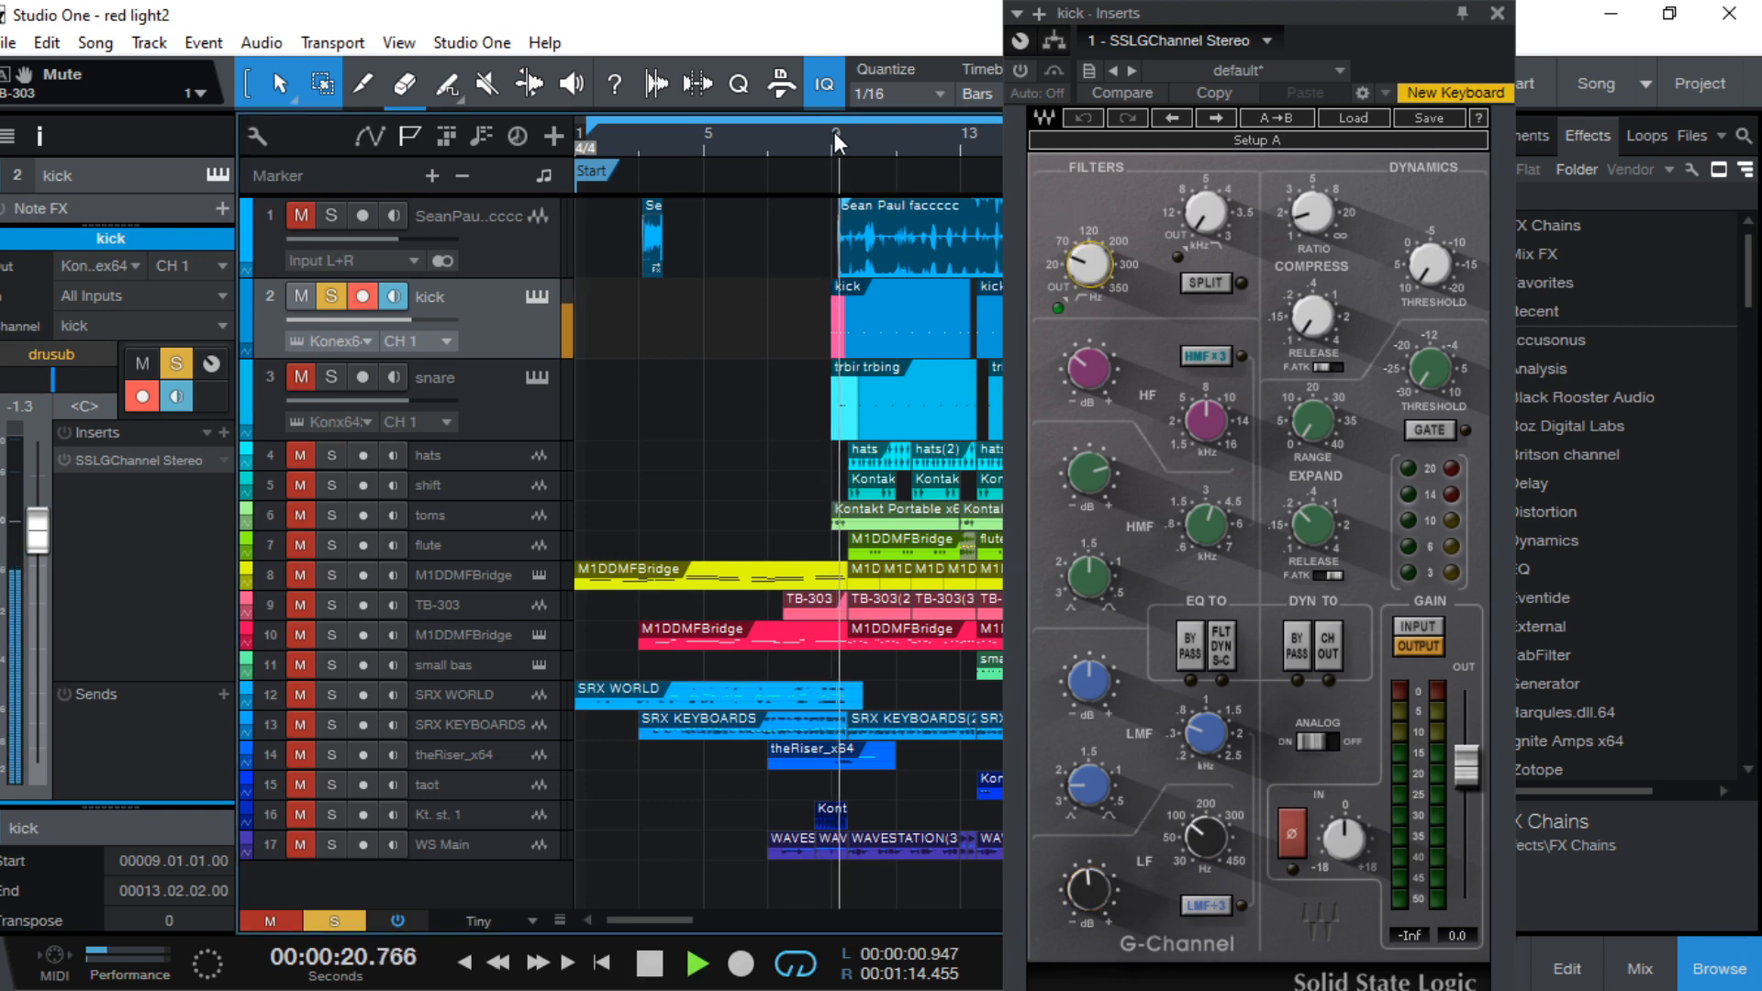
left_click(1025, 70)
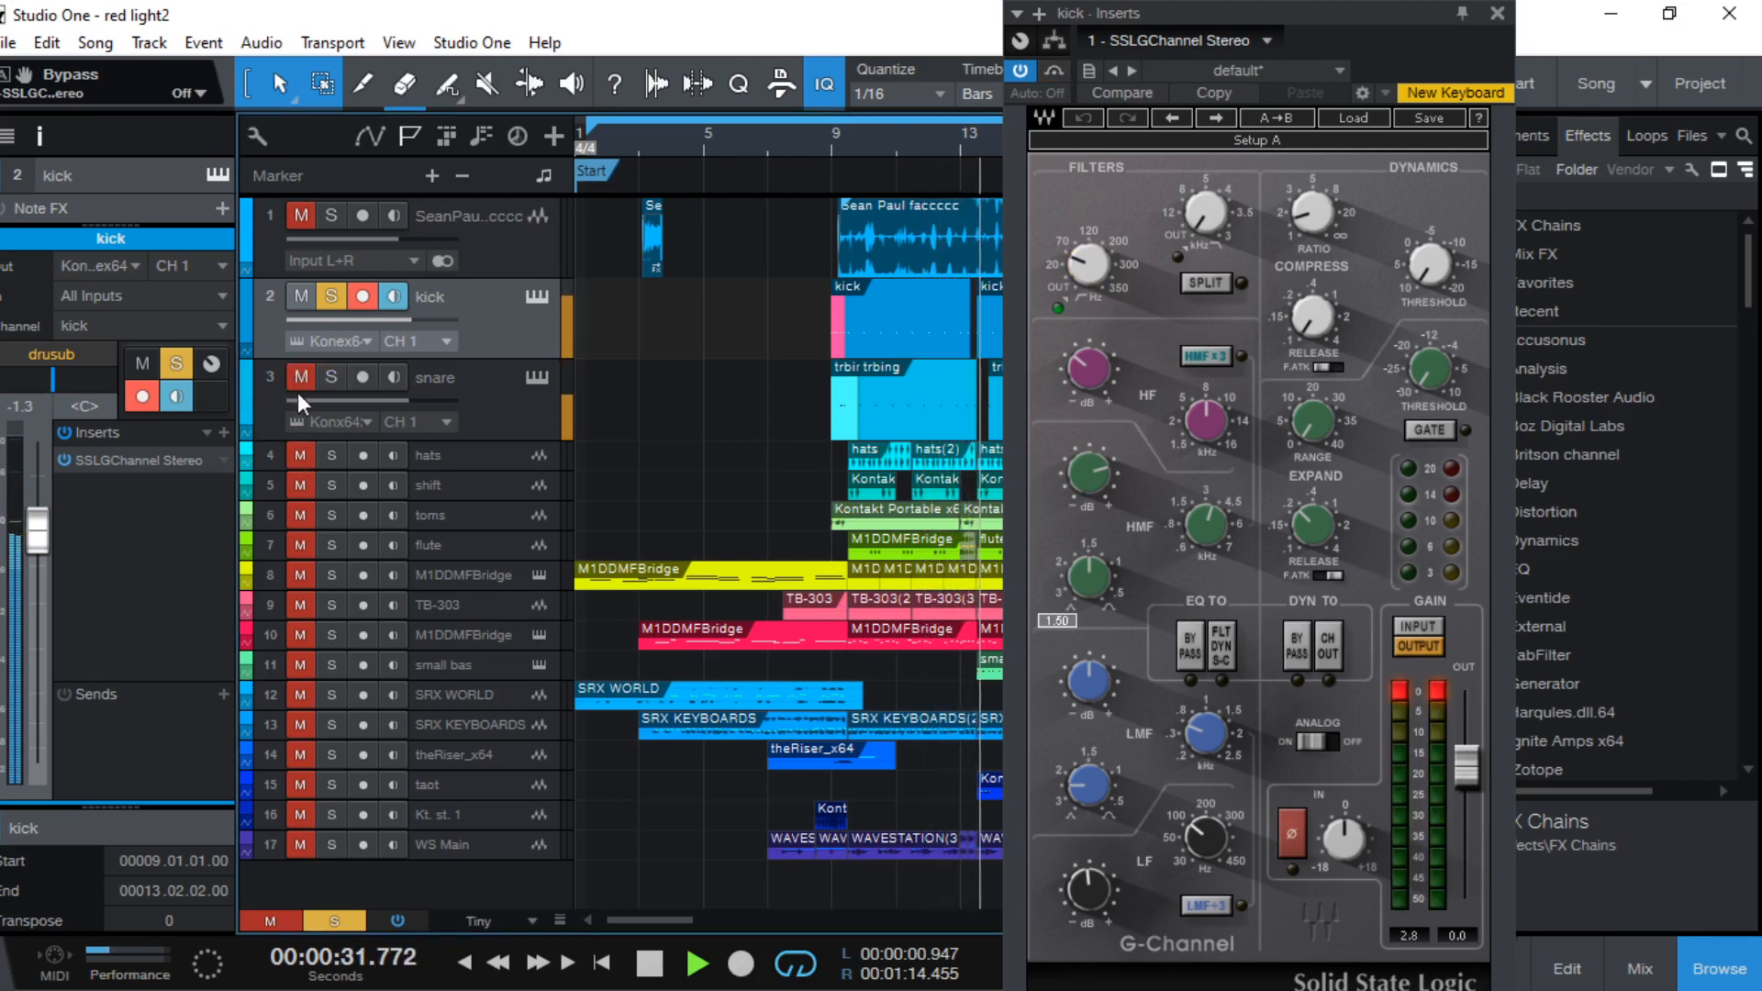
Solo the hats track alongside the kick and close the hats inserts window
left_click(331, 455)
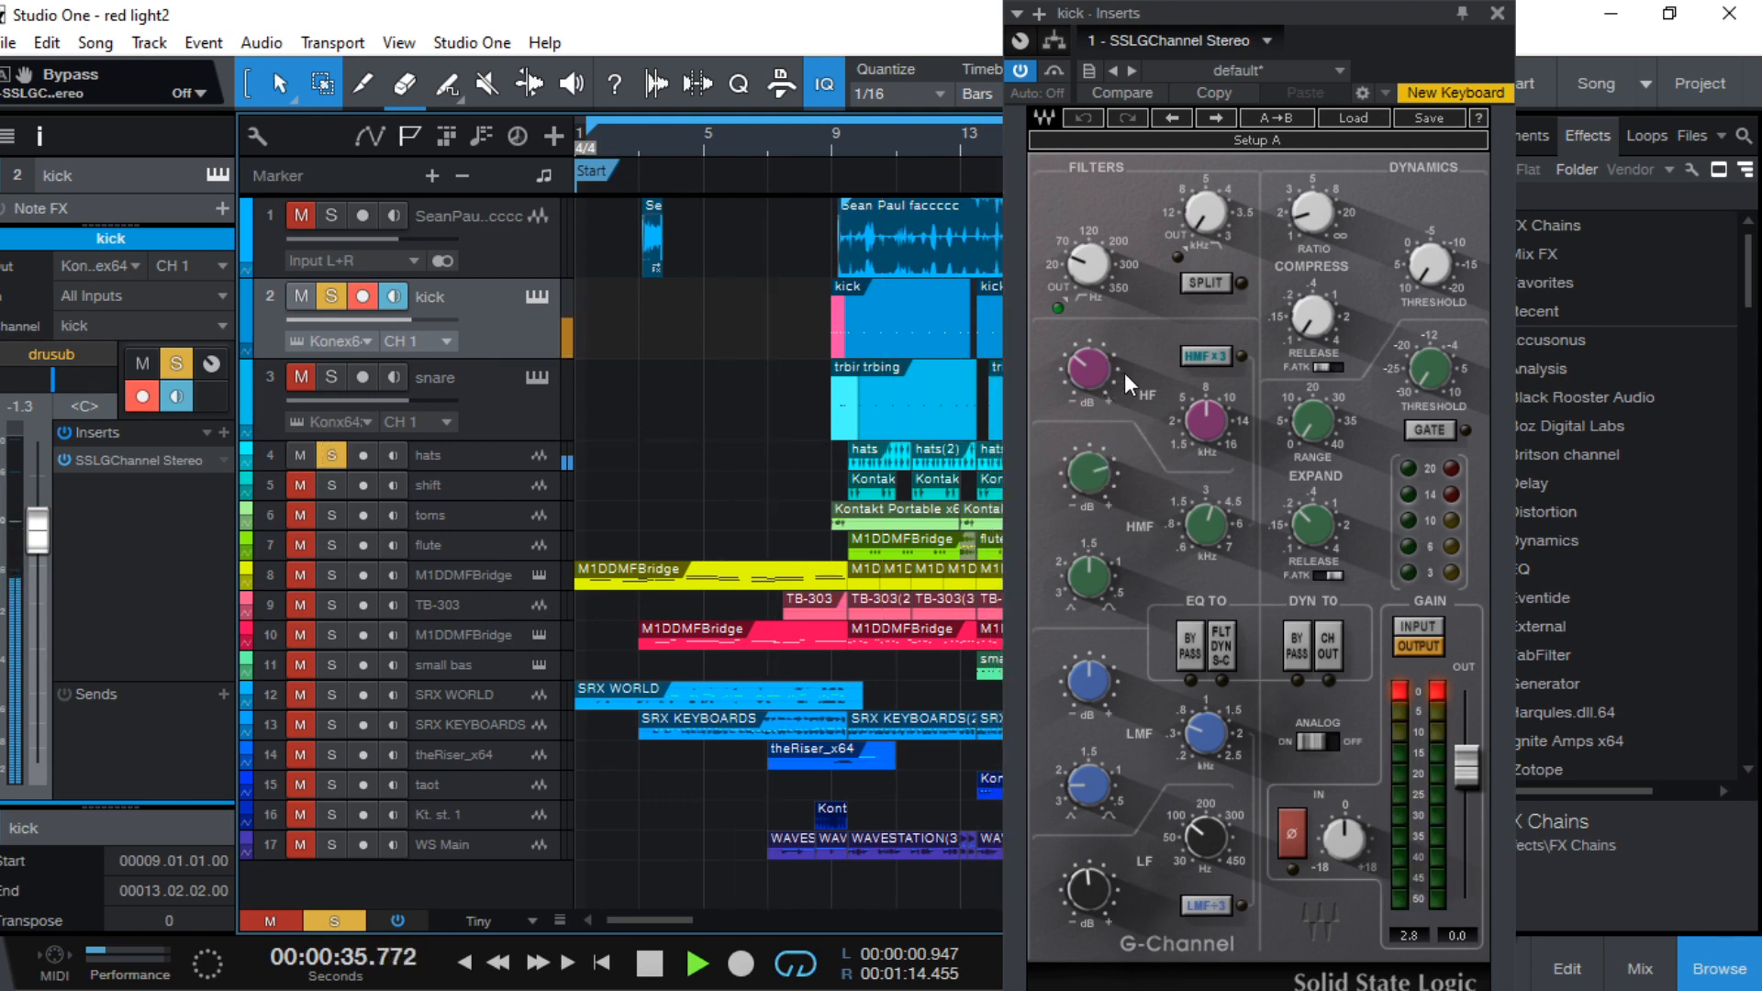
left_click(284, 454)
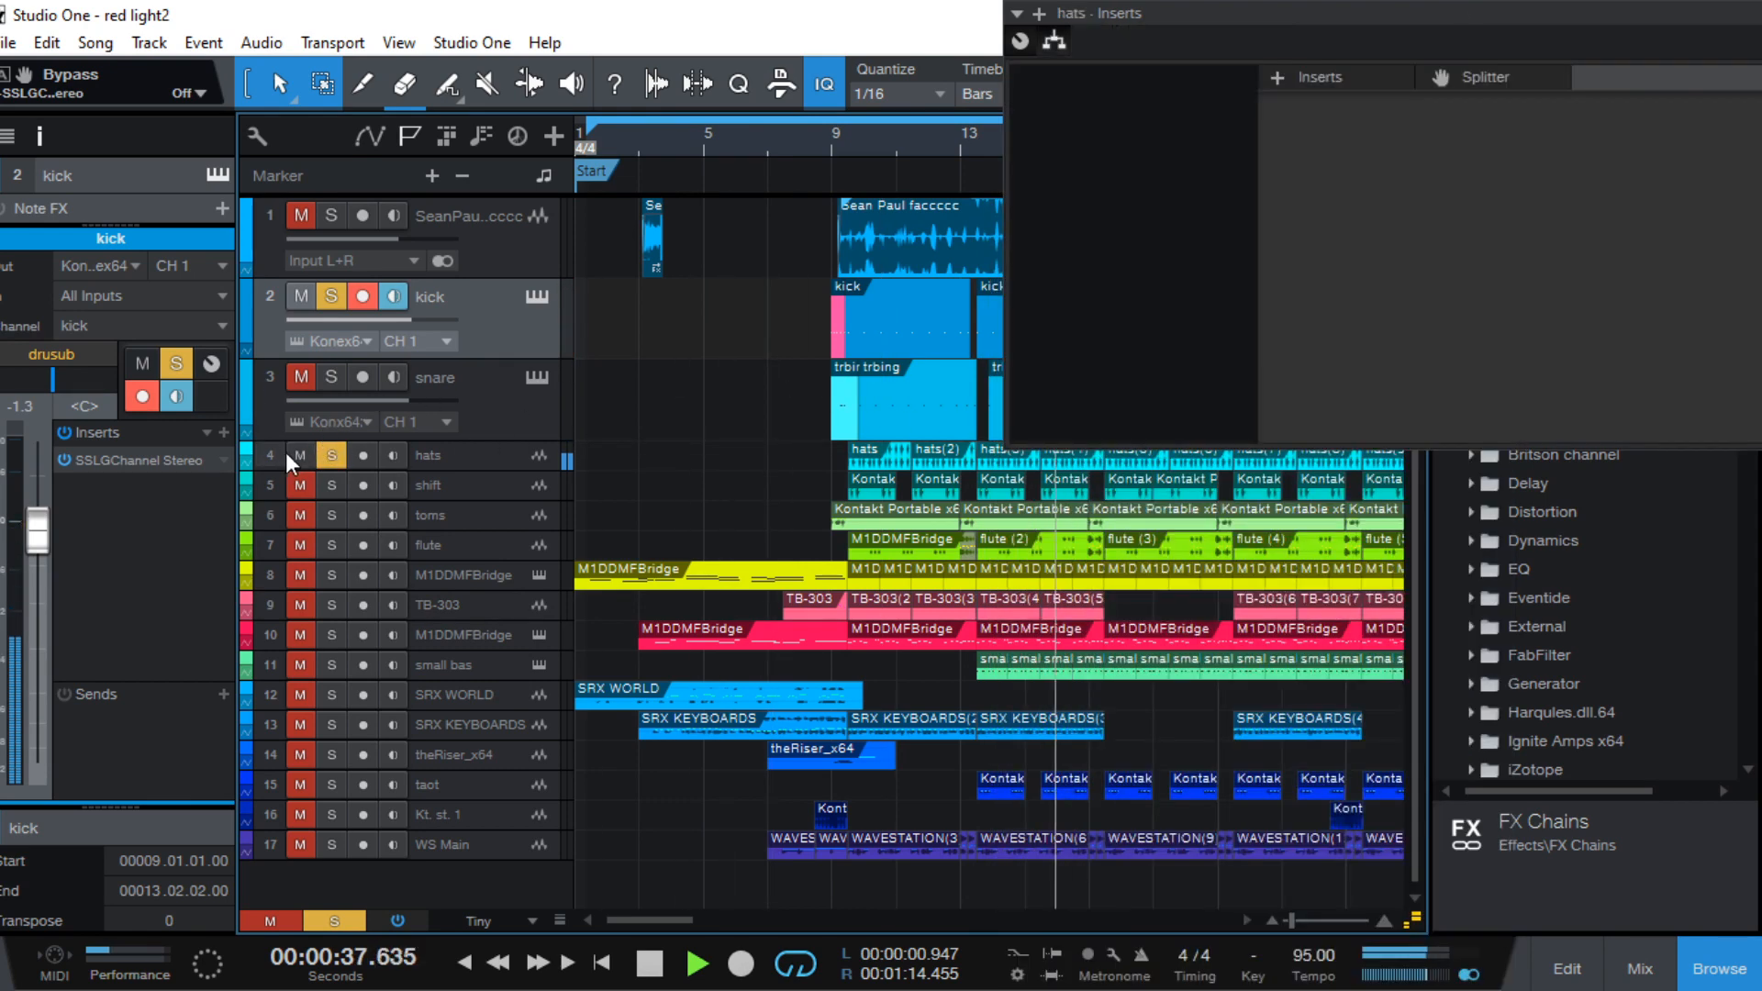
left_click_drag(1634, 13, 1109, 198)
left_click(1516, 194)
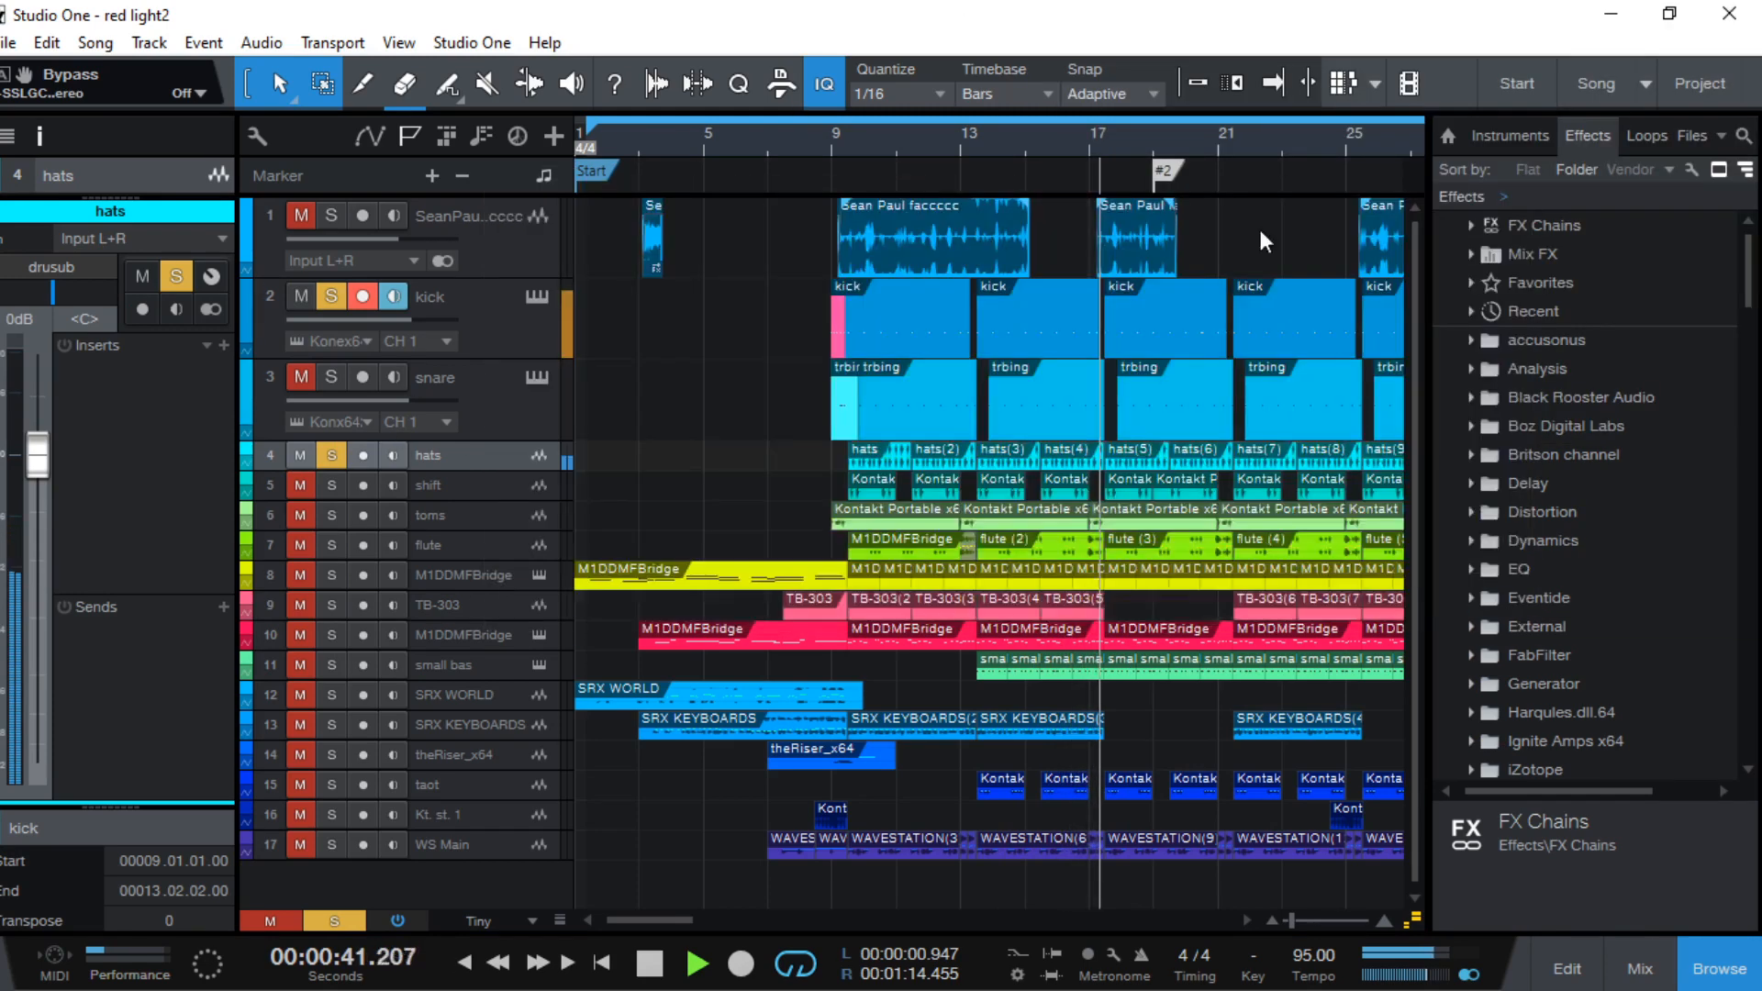
Unsolo the hats and return to the kick's SSLGChannel Stereo insert after checking its Kontakt instrument
left_click(476, 306)
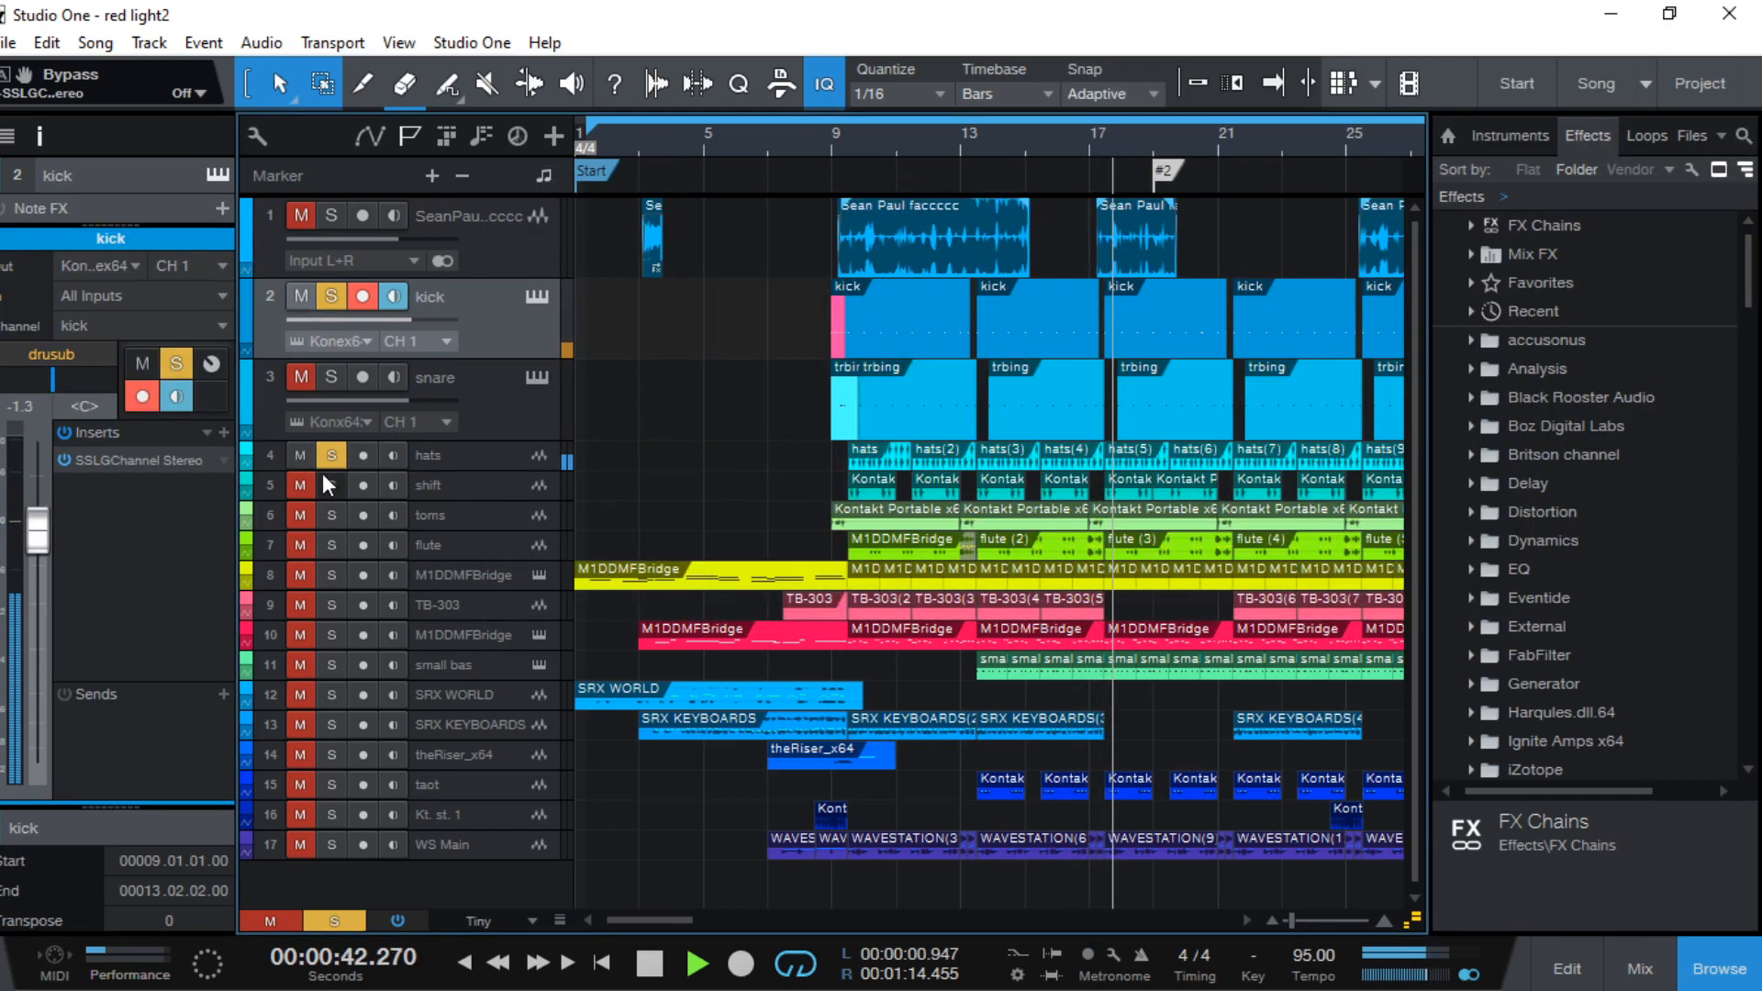
left_click(533, 297)
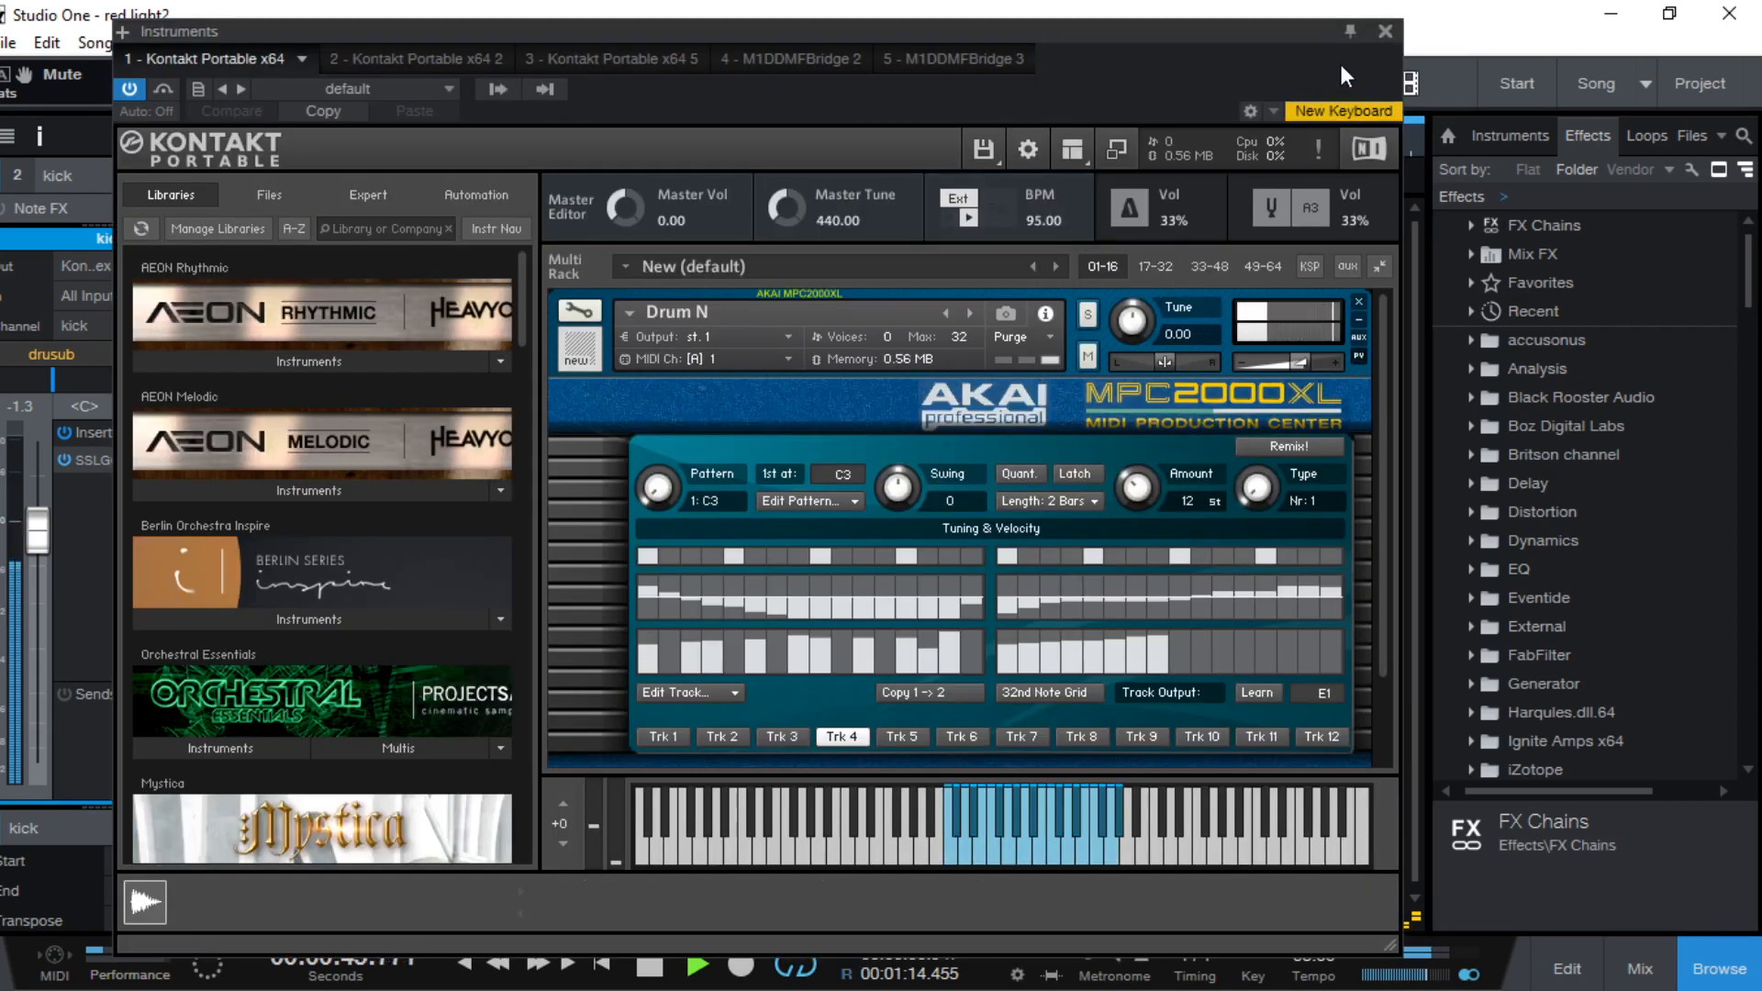
left_click(1384, 33)
left_click(125, 457)
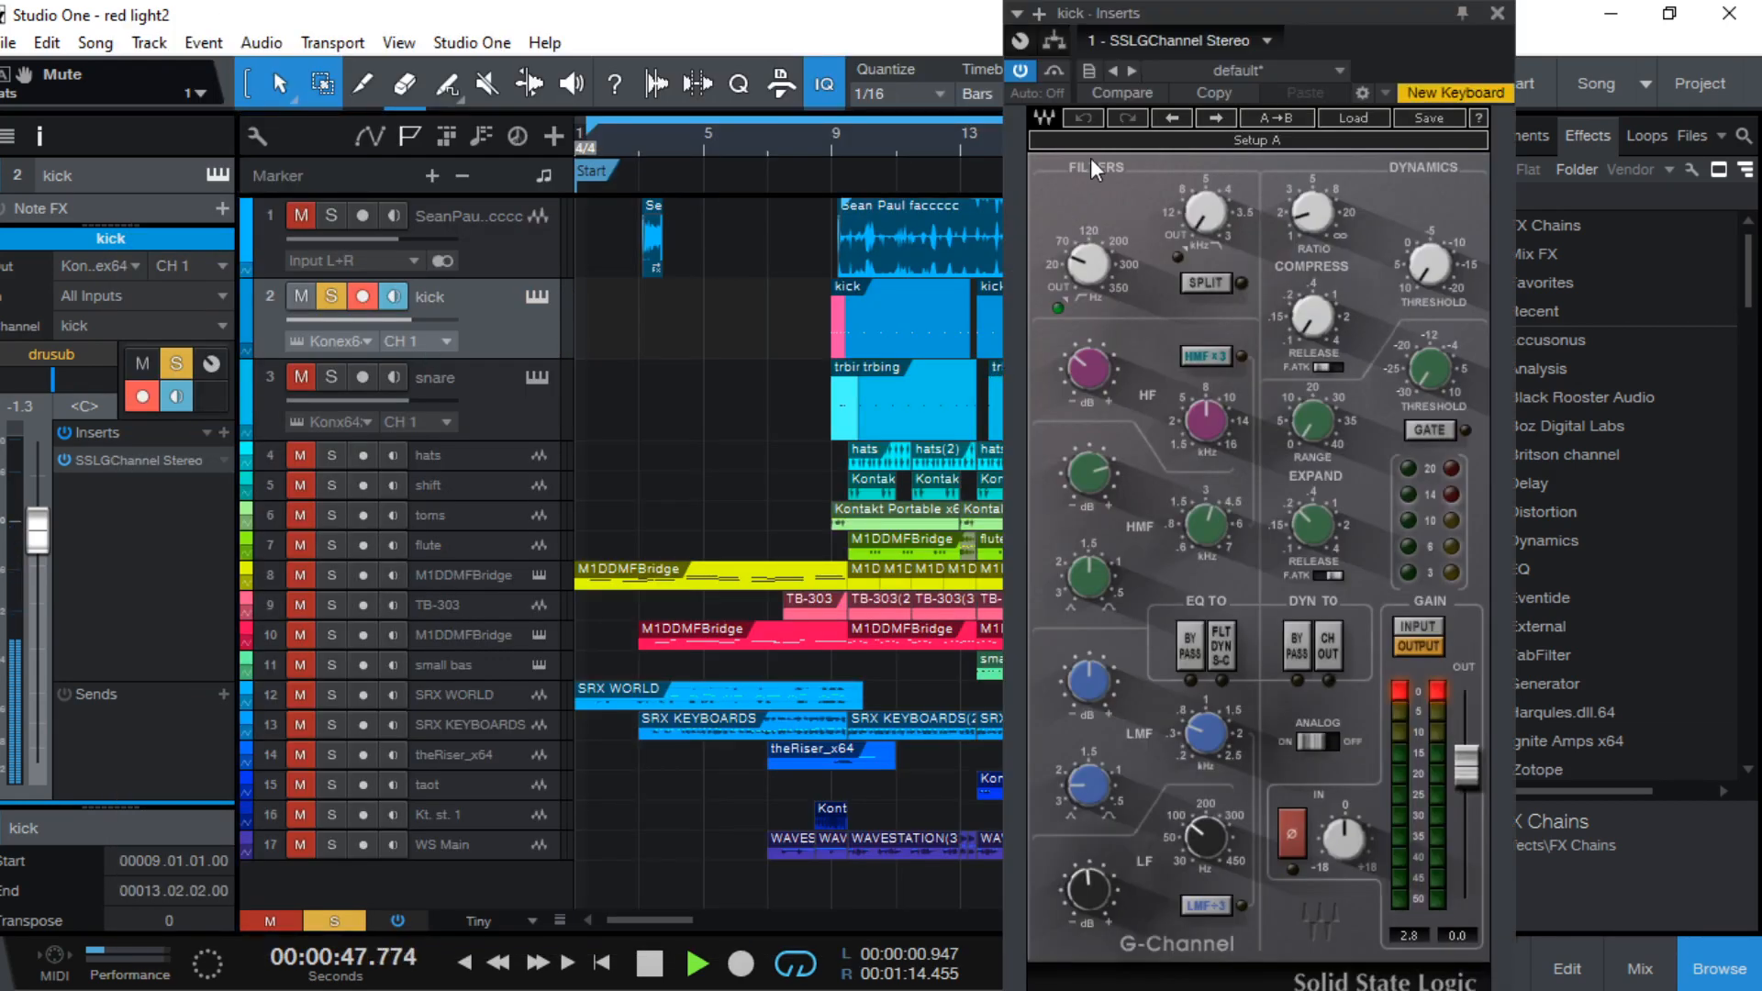
Compare the playing kick with SSLGChannel Stereo bypassed and active, and check its HF gain
left_click(1060, 69)
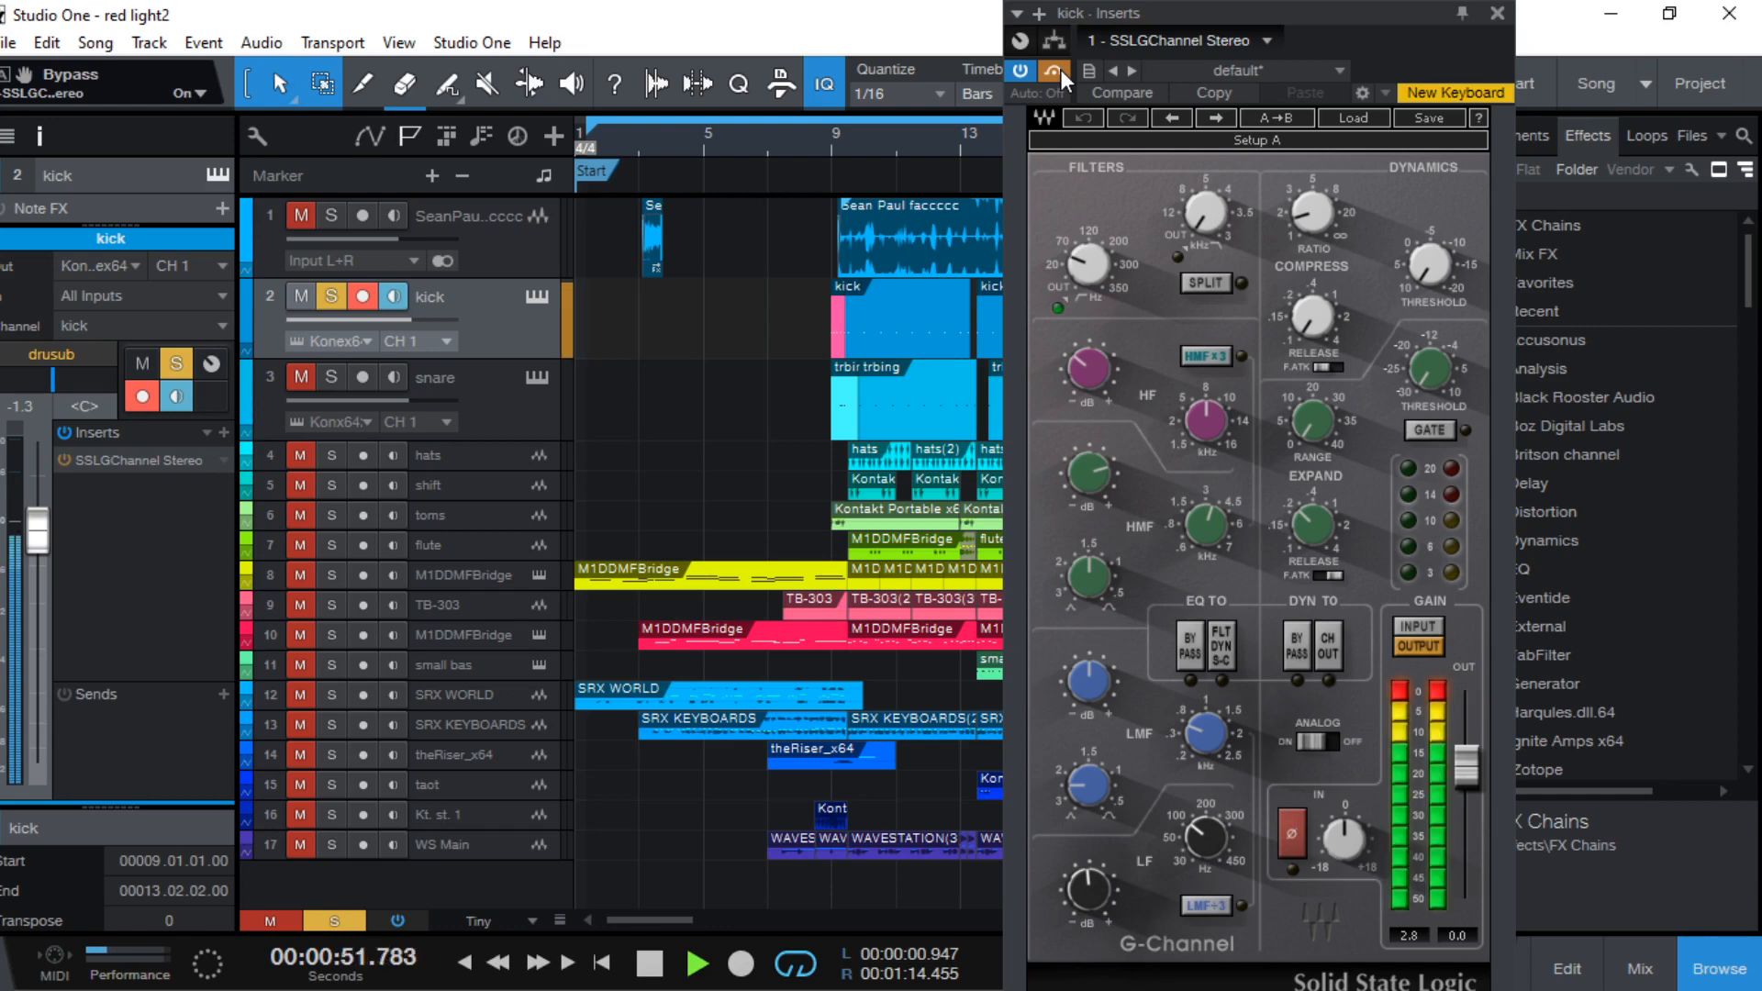
left_click(1060, 69)
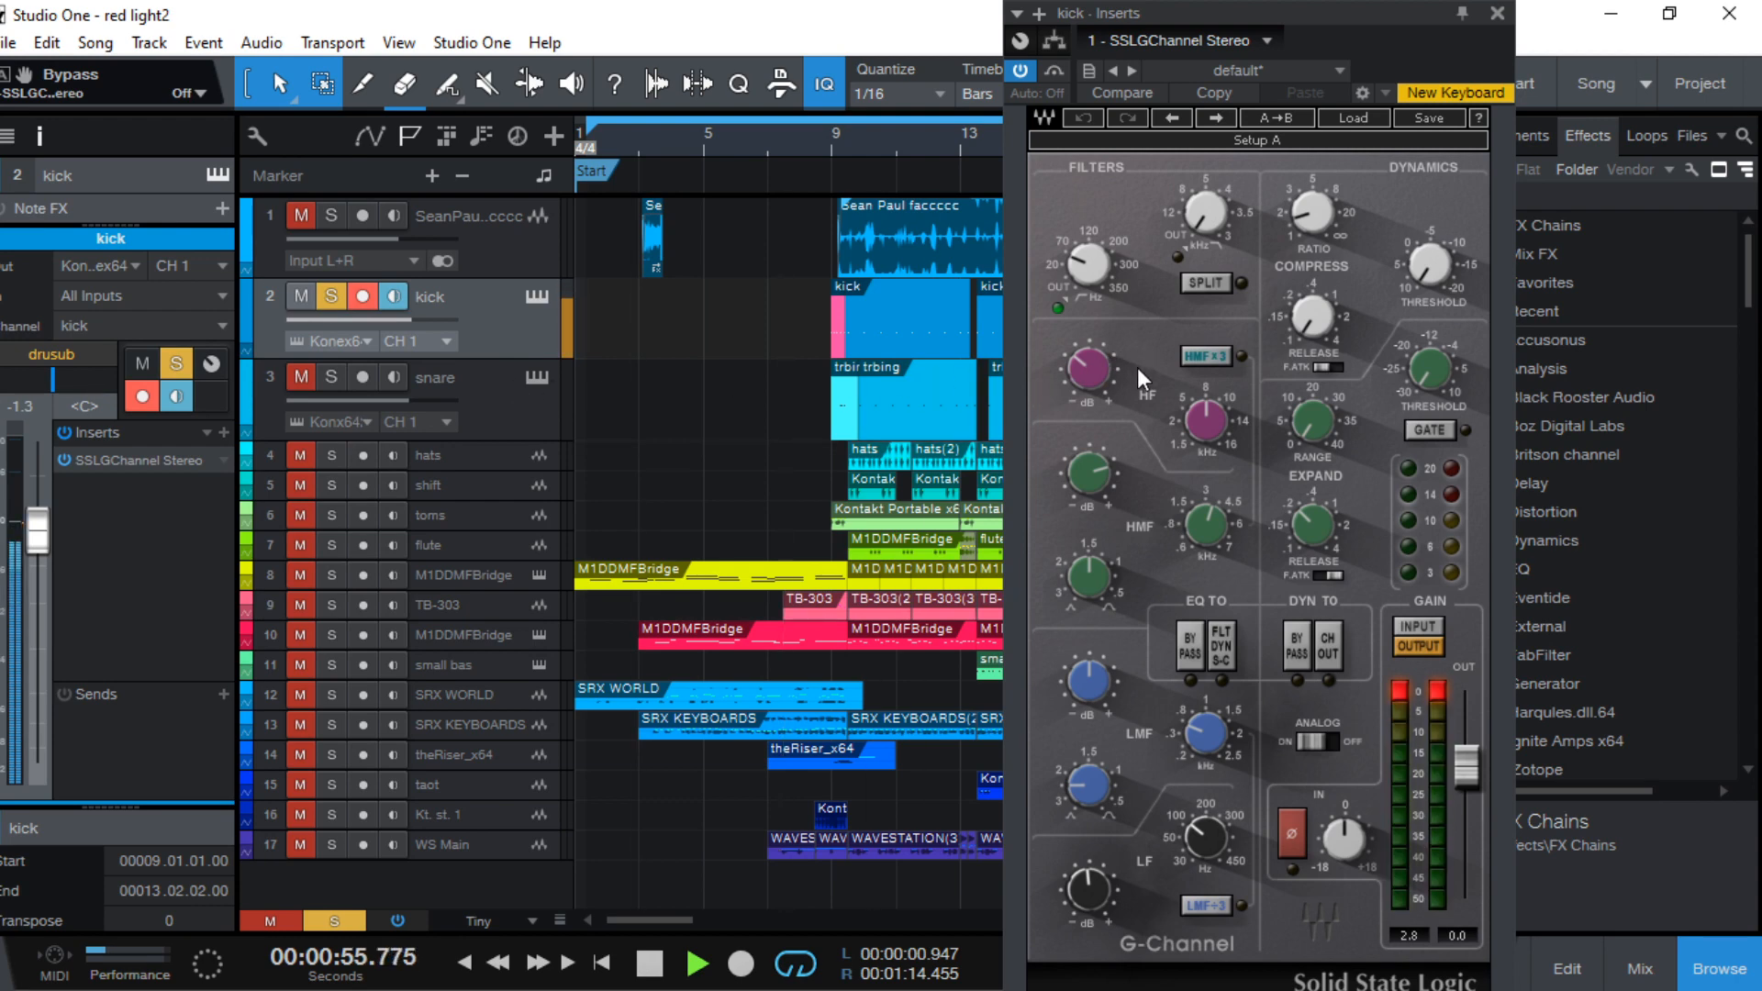
mouse_move(1083, 378)
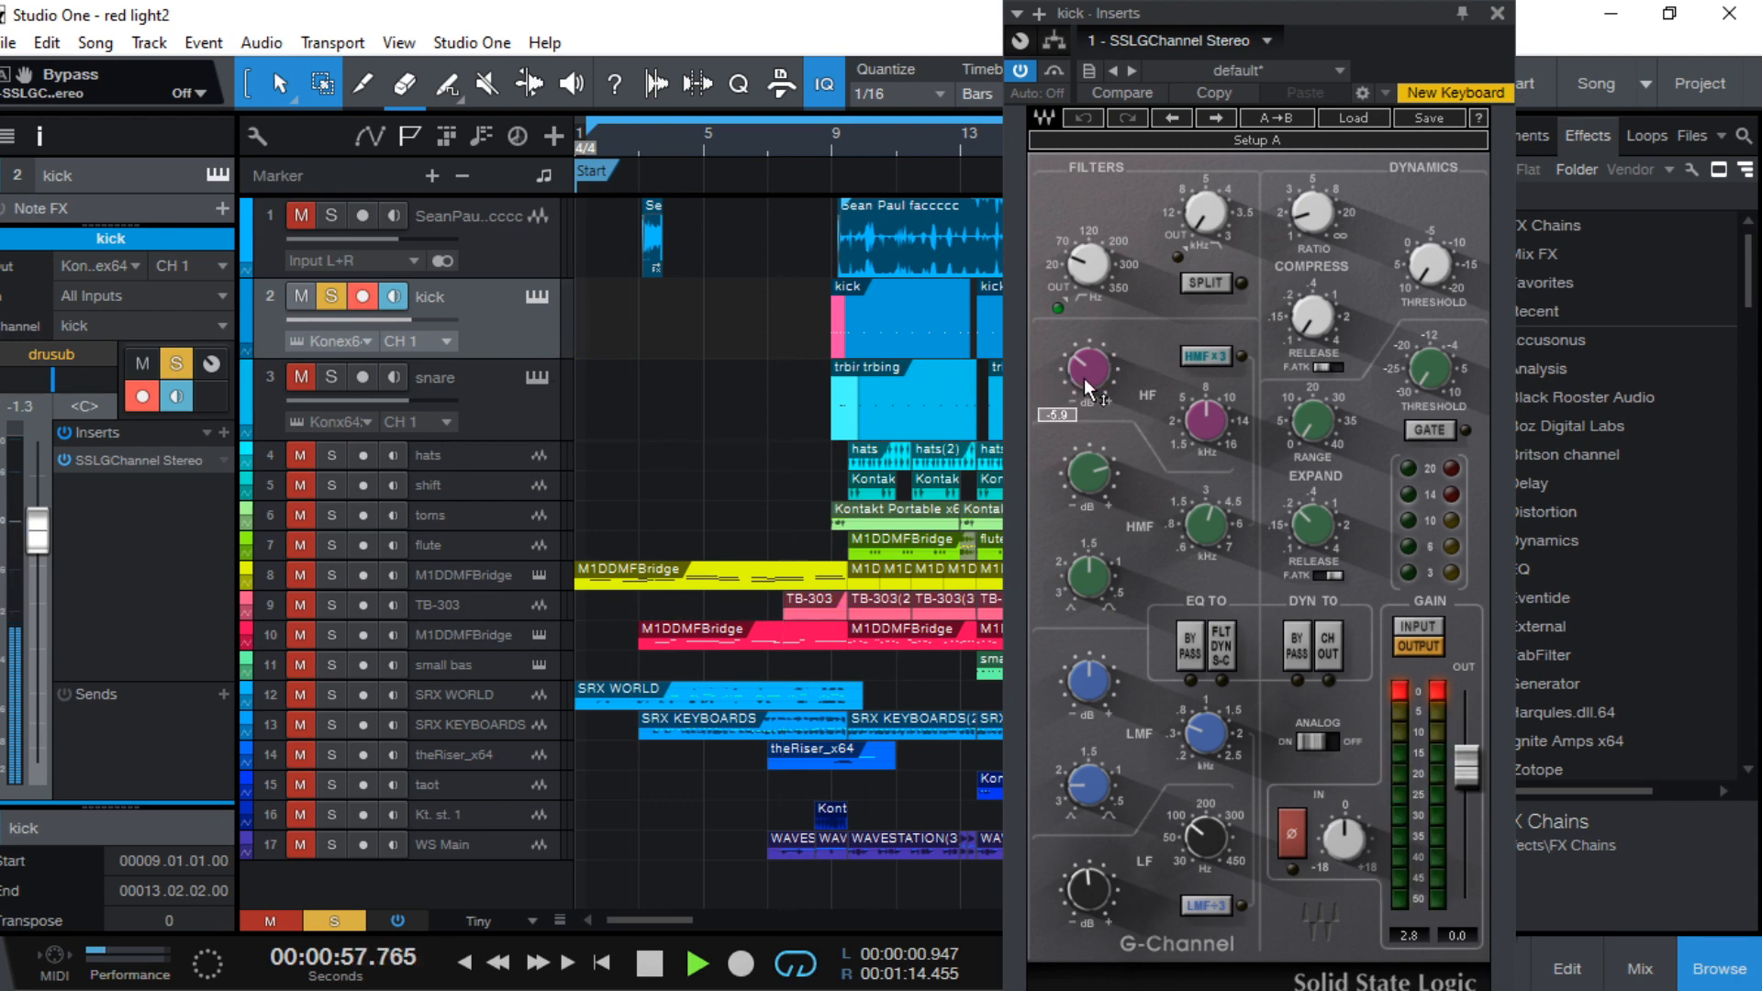
Select and solo the snare track, and solo small bas and the M1DDMFBridge track directly above it
left_click(472, 408)
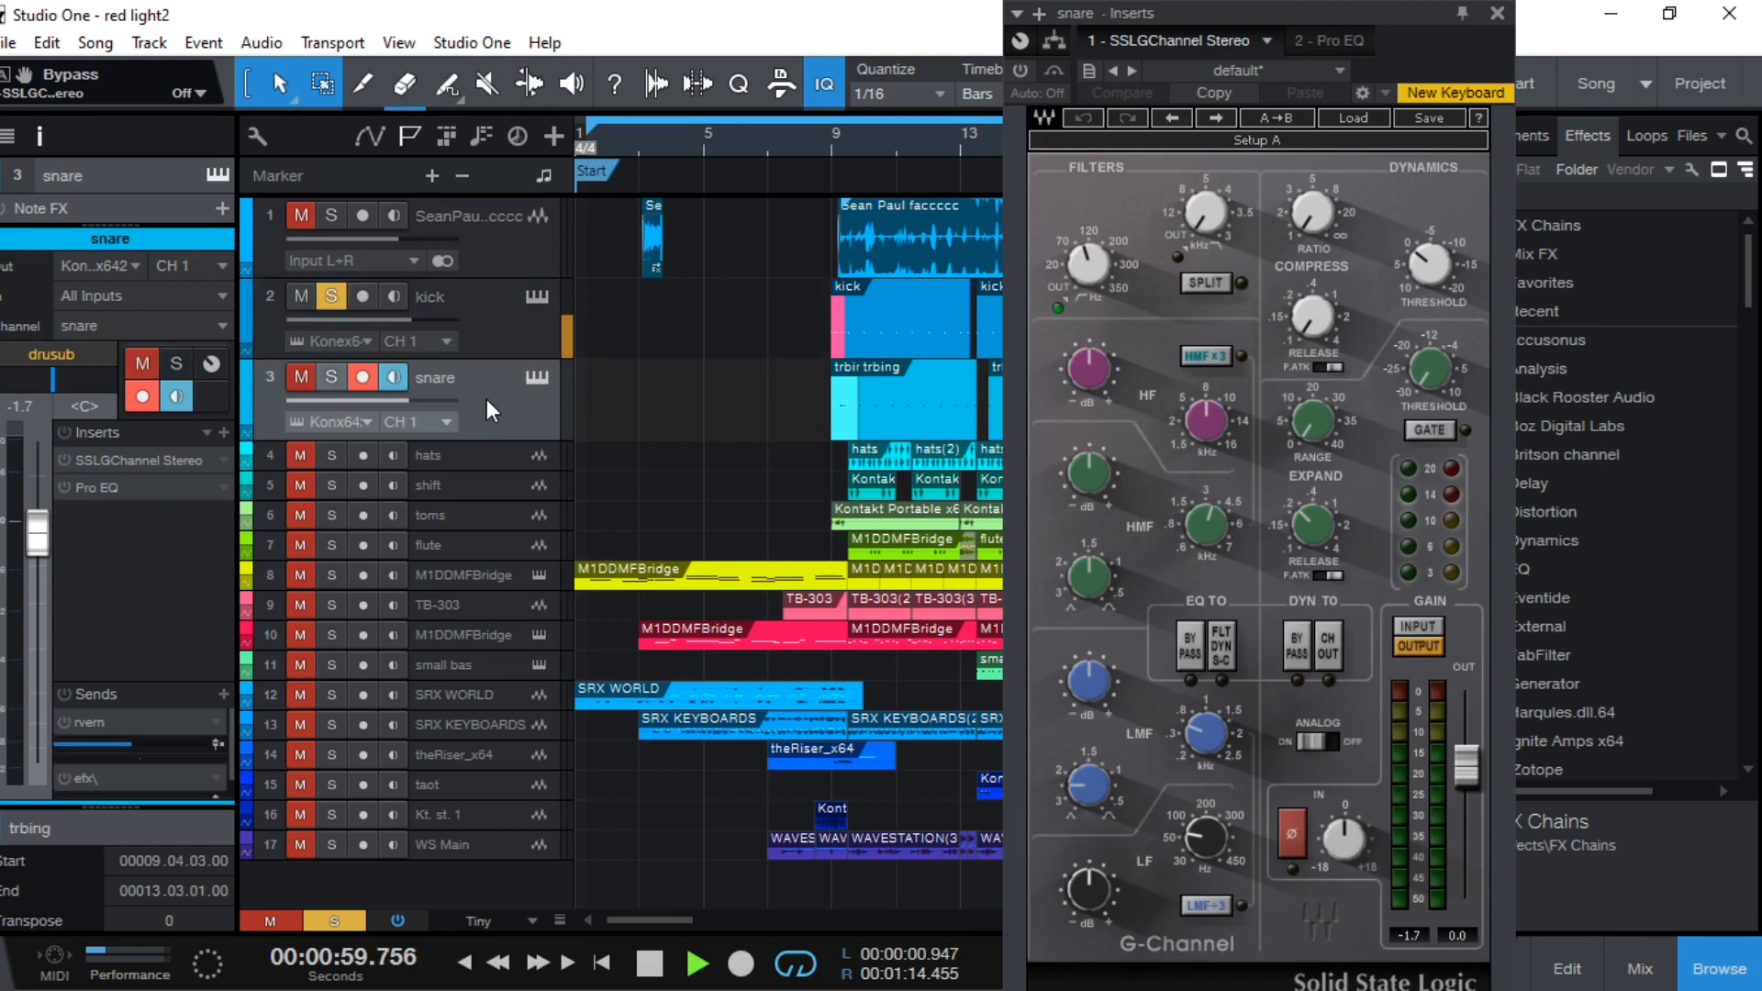
left_click(331, 379)
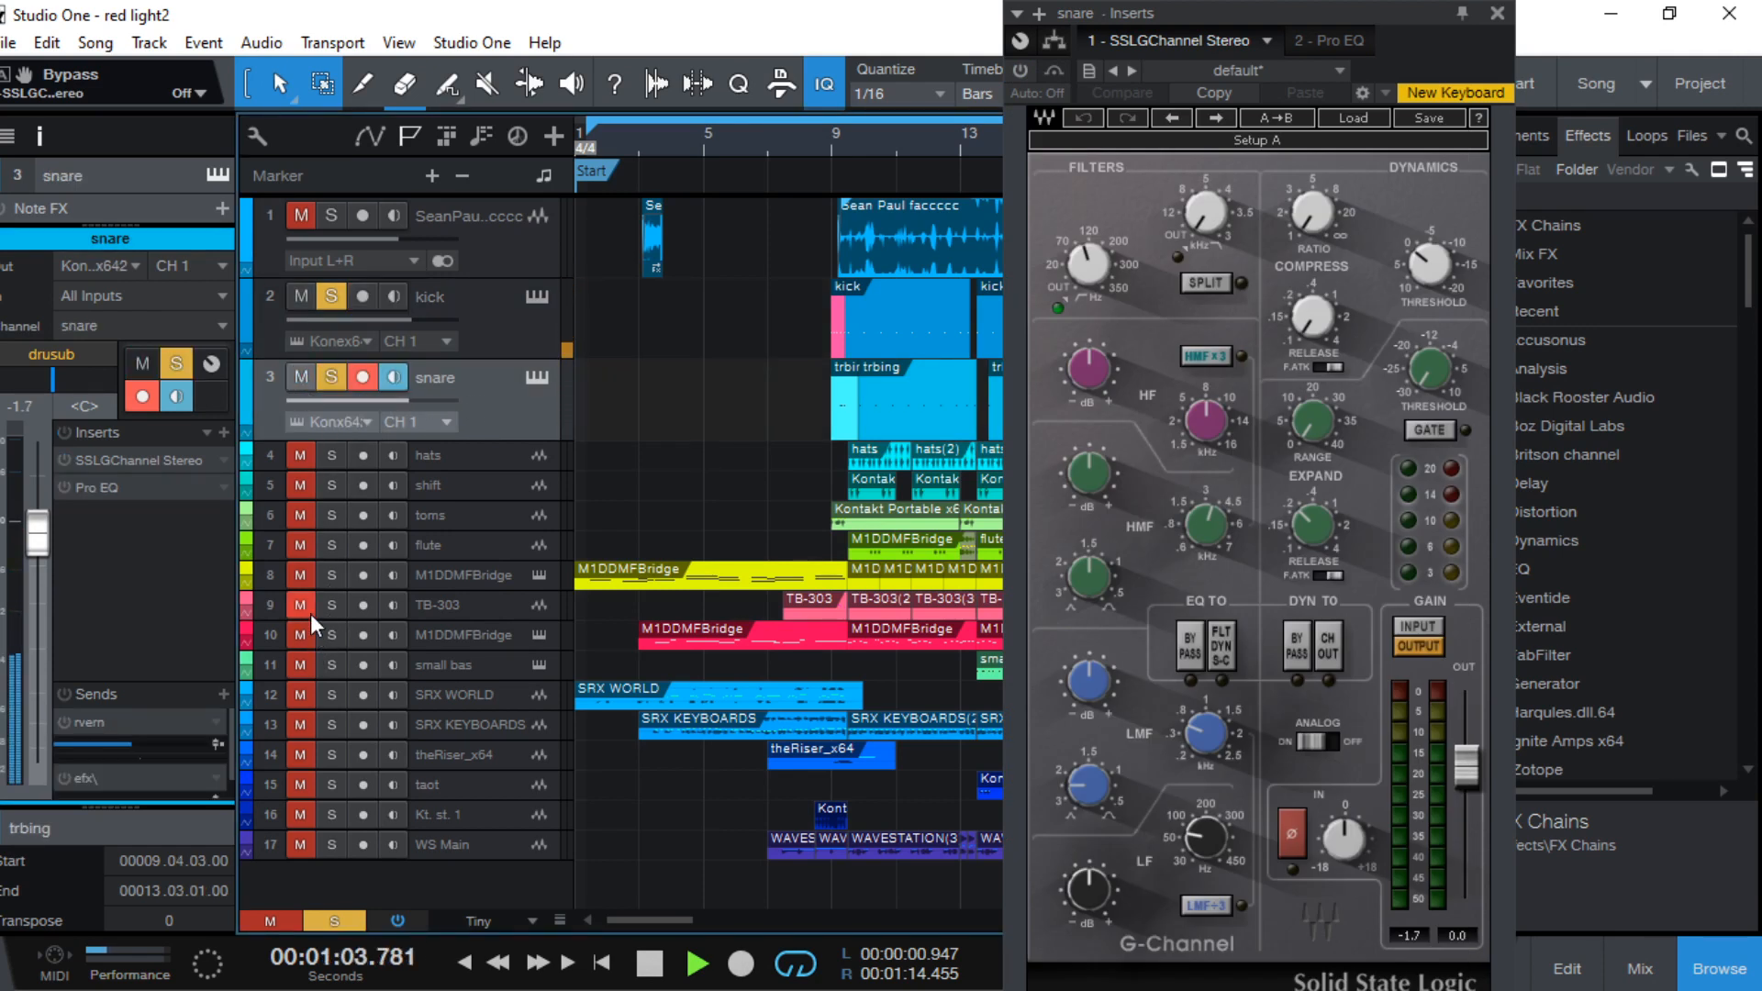
left_click(303, 660)
left_click(299, 636)
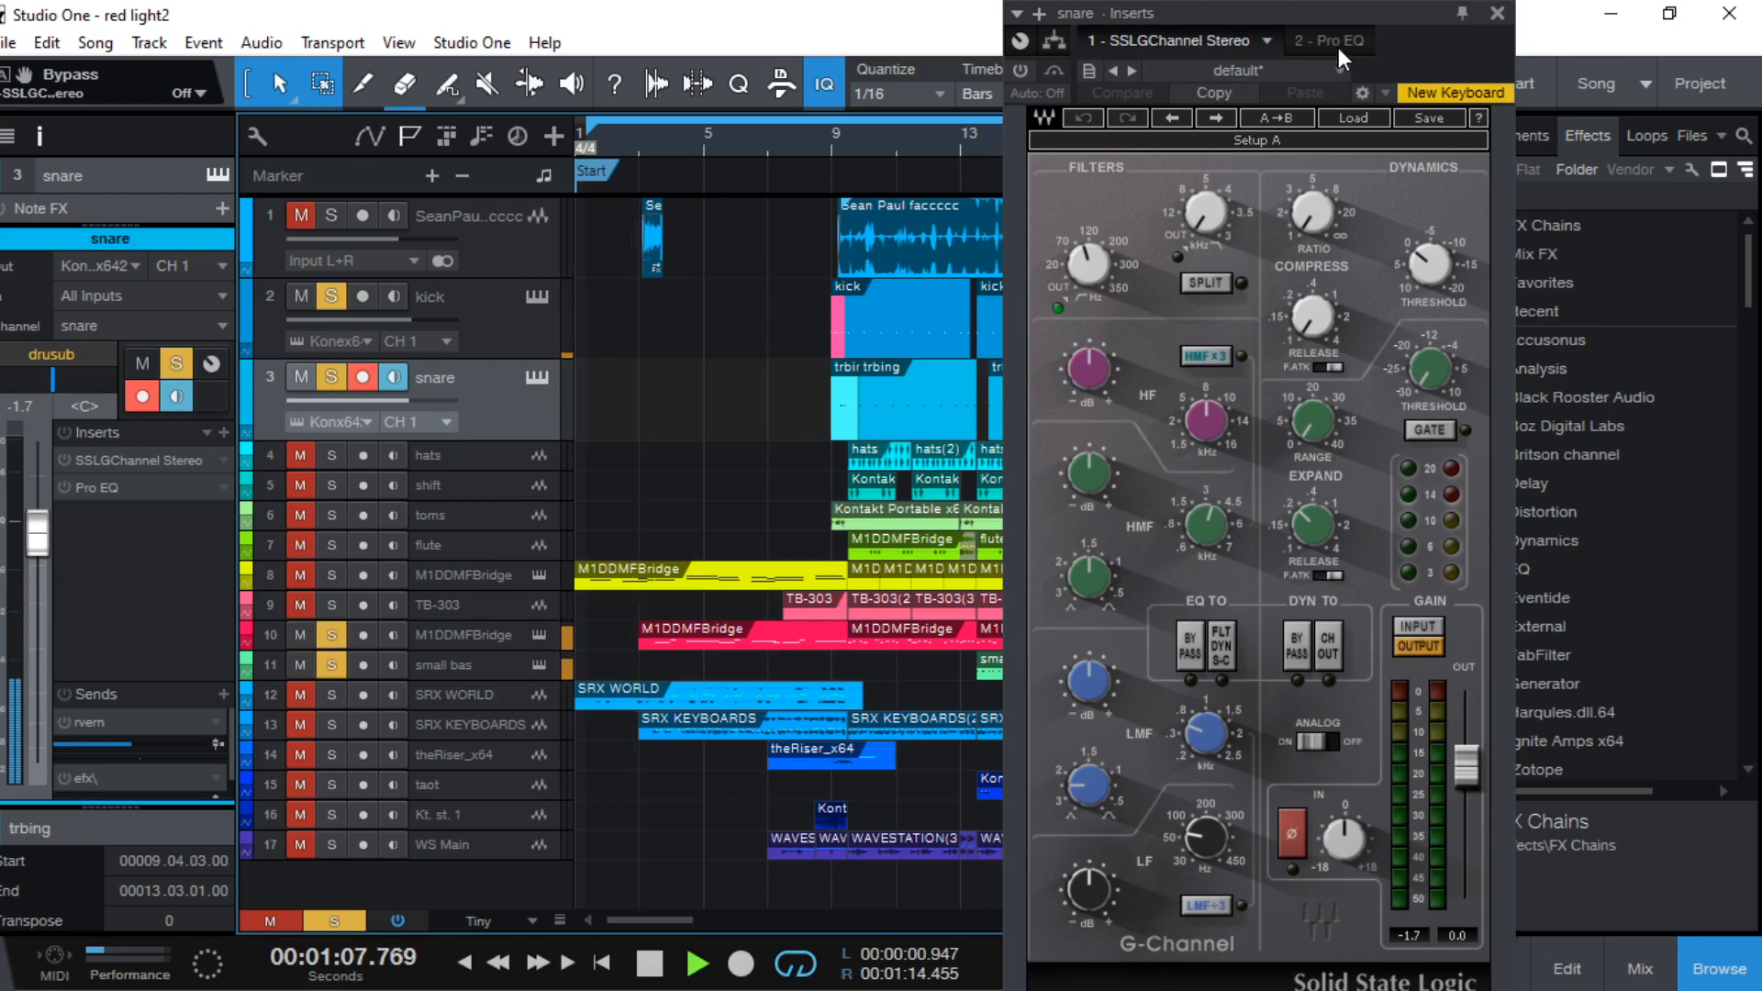
Reopen the snare's SSLGChannel Stereo insert and restart playback from bar 9
left_click_drag(1357, 21, 1431, 37)
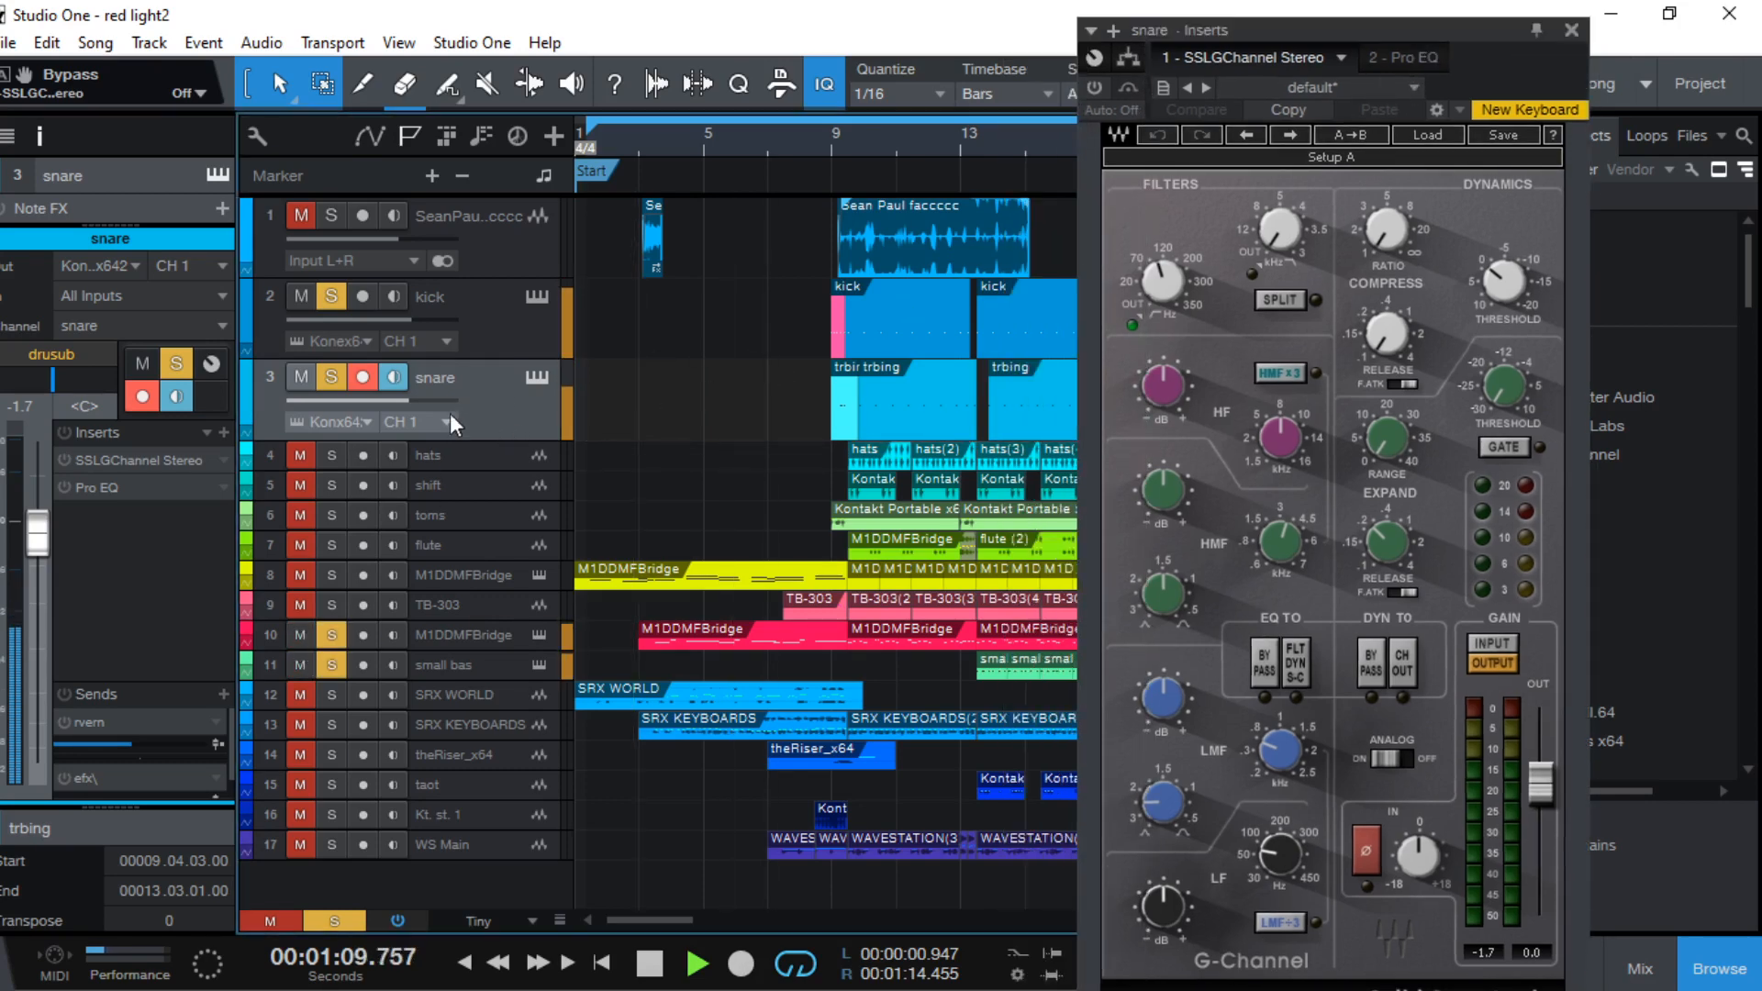
left_click(1570, 31)
left_click(149, 460)
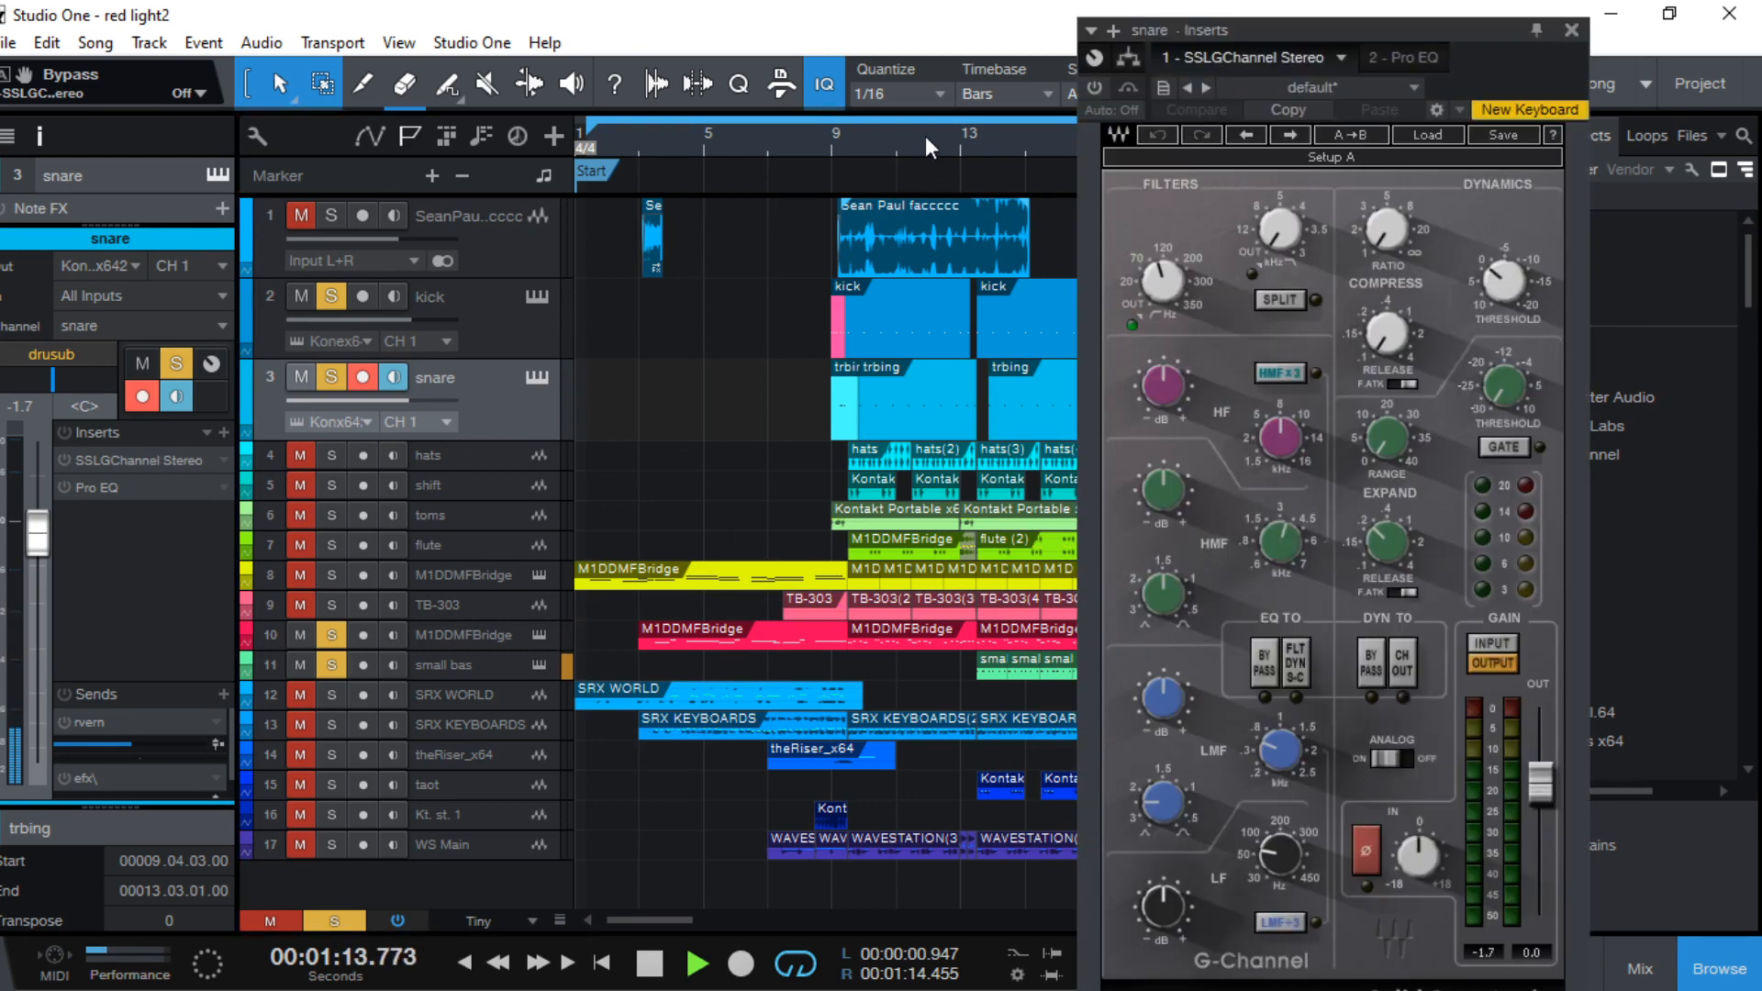
left_click(826, 132)
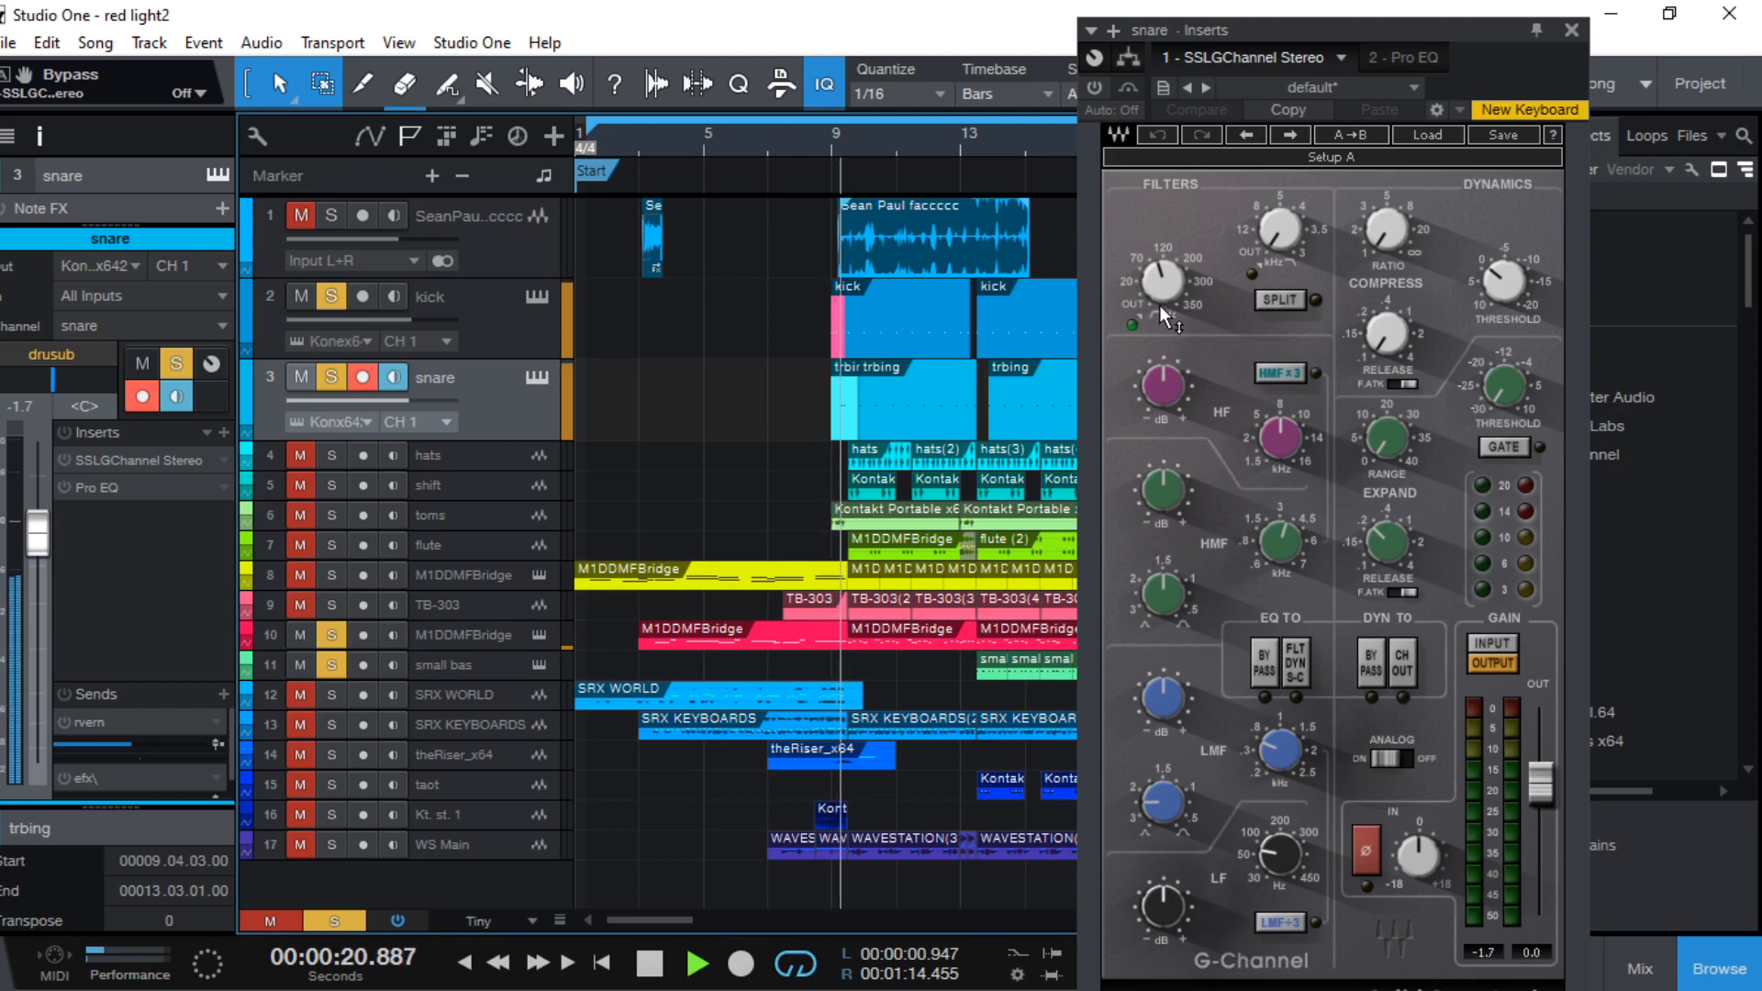
Stop playback and check the high-pass filter setting in the snare's SSLGChannel Stereo
mouse_move(1165, 288)
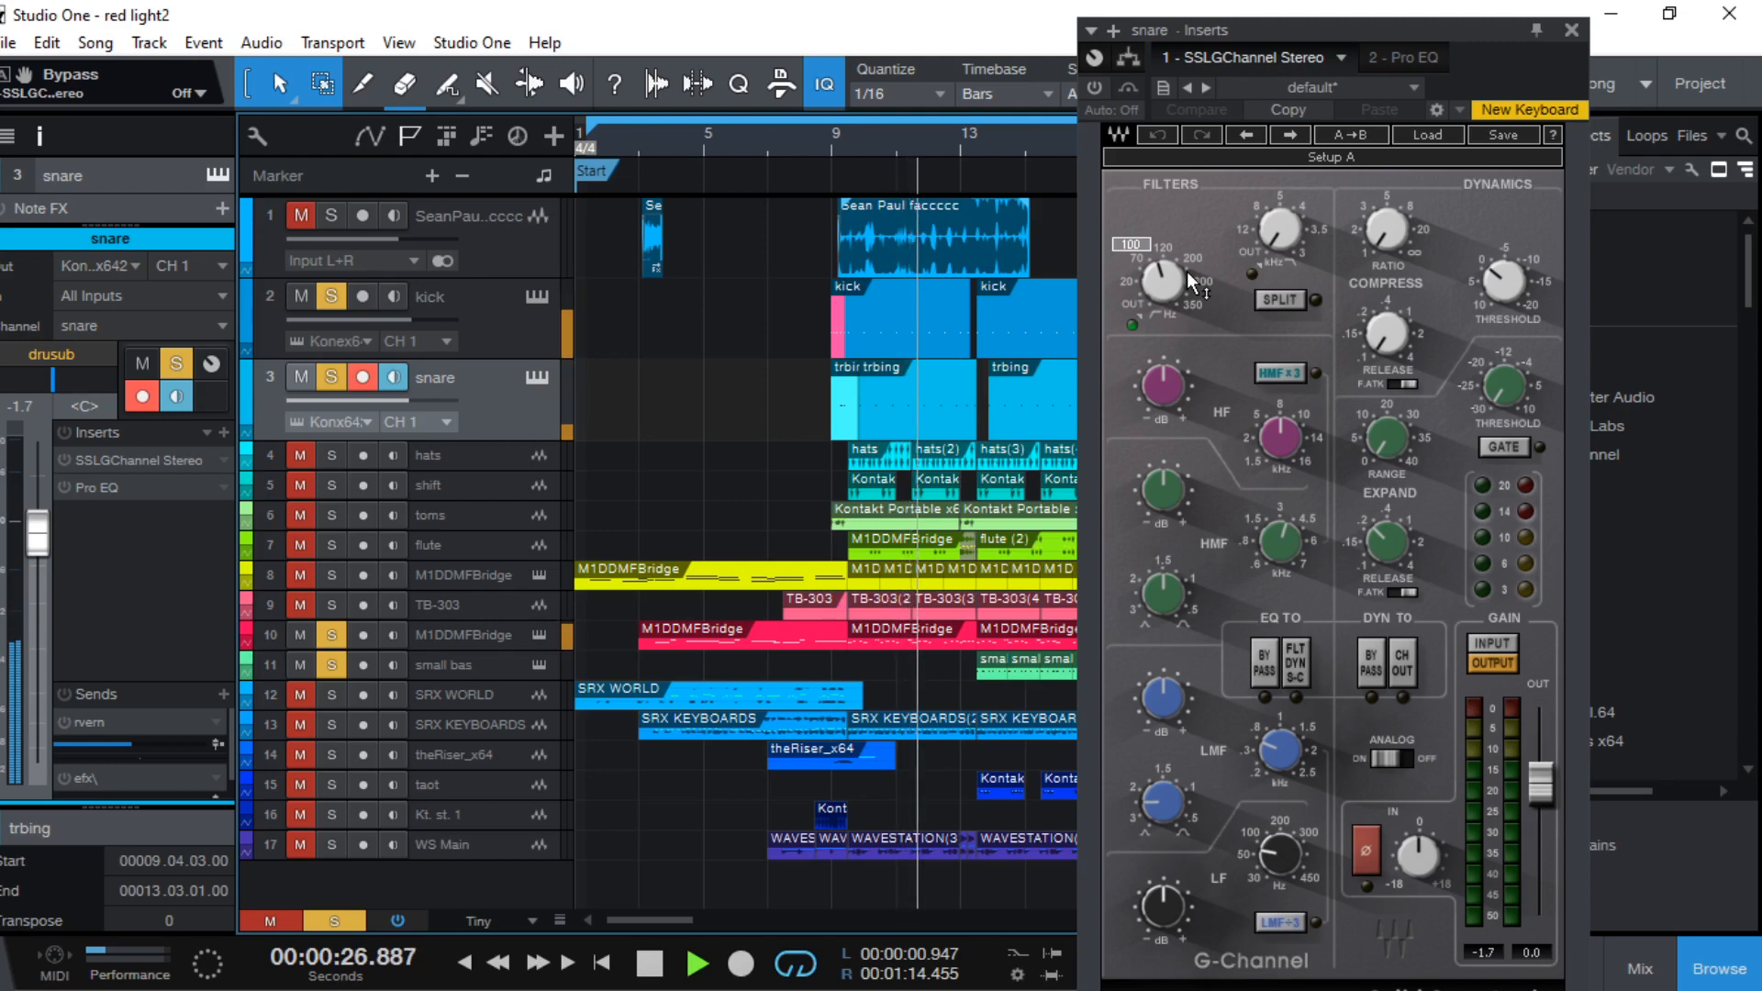
key("space")
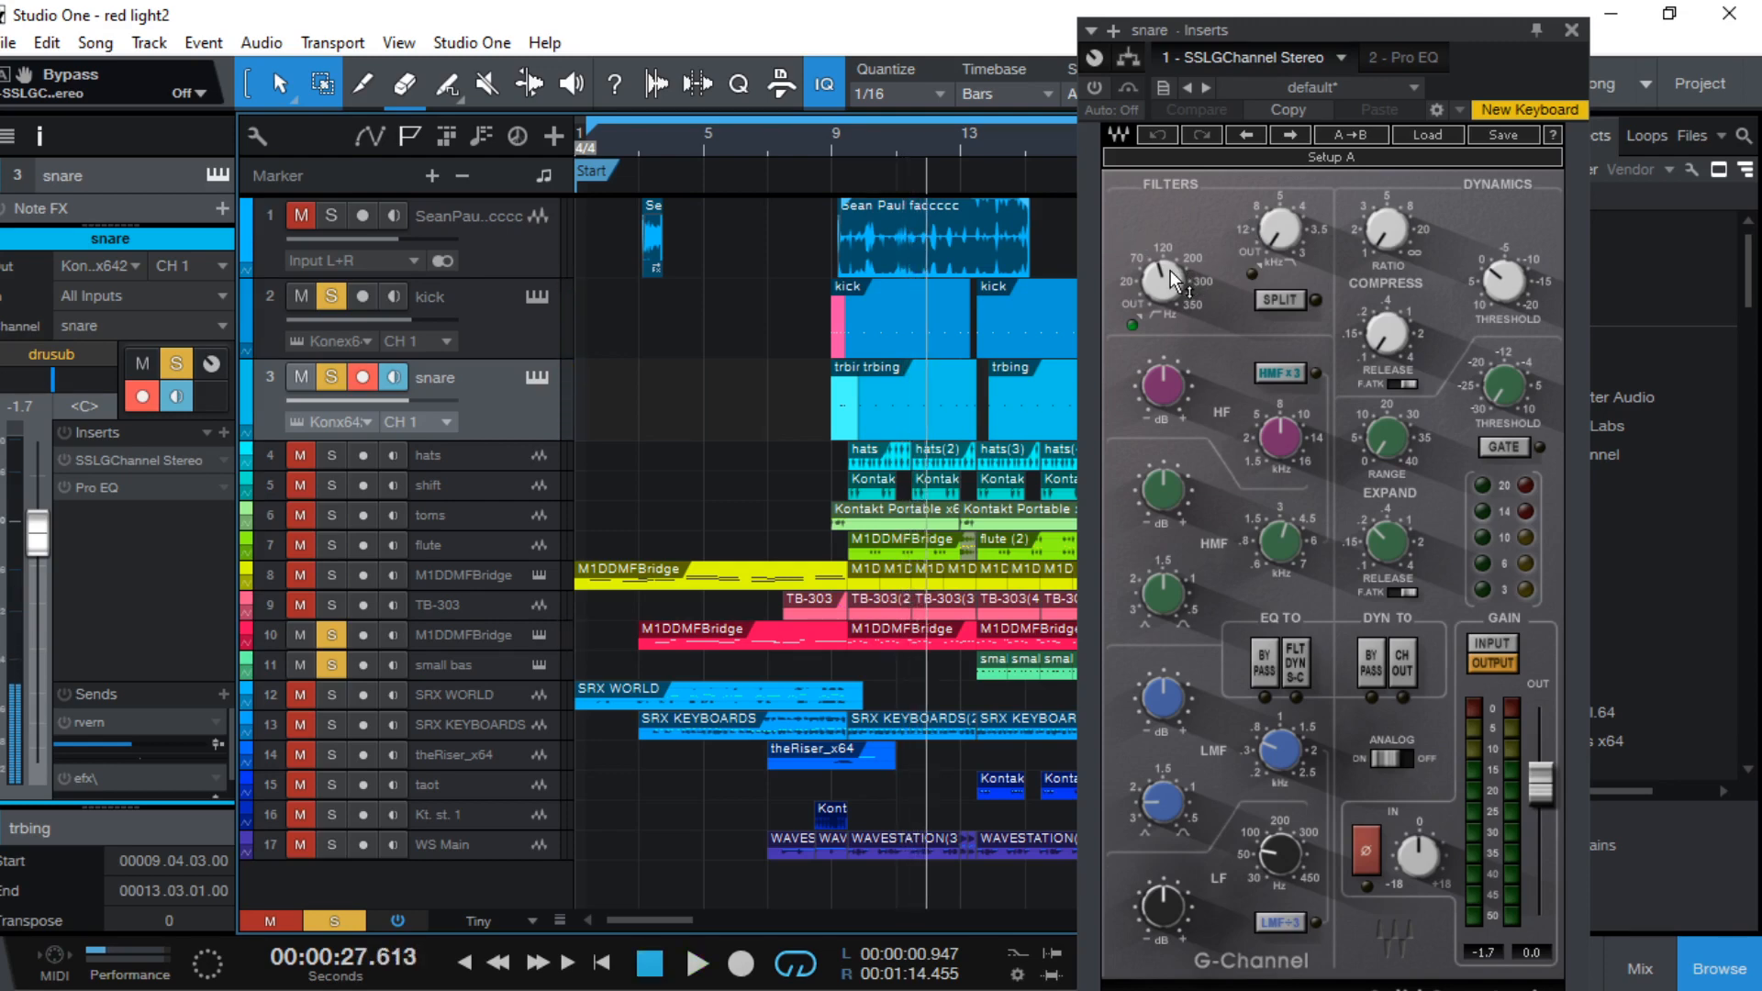
left_click(1164, 273)
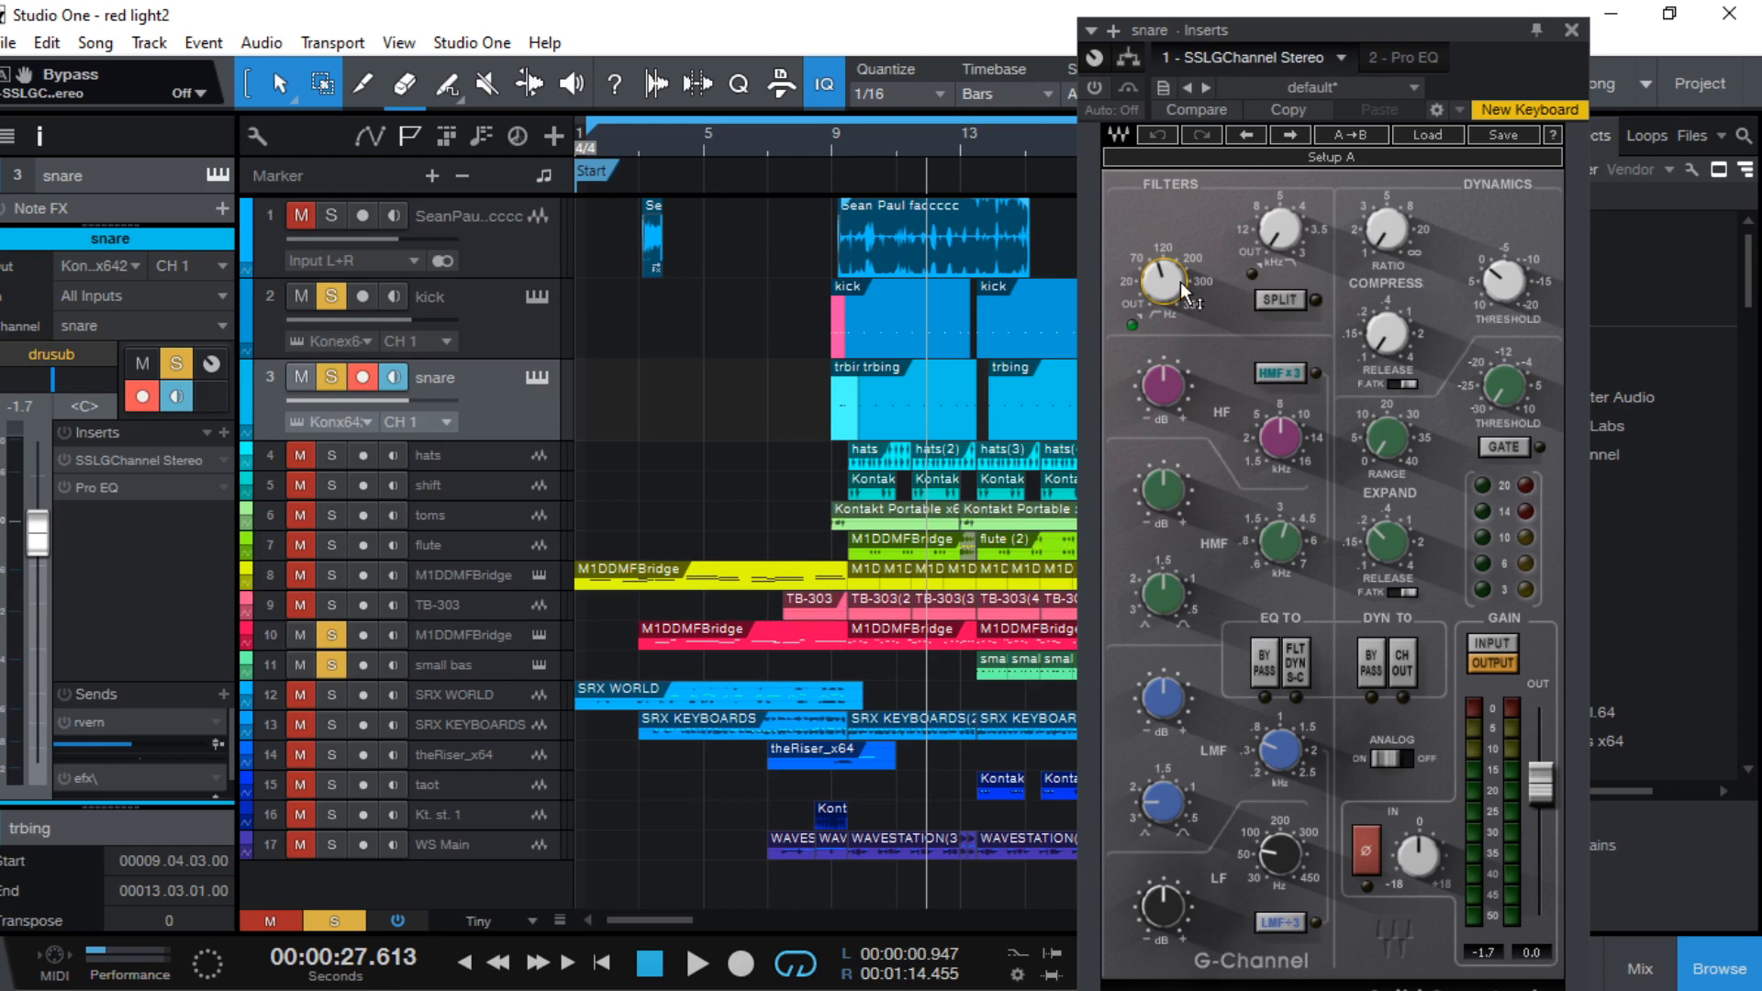
View the snare's Pro EQ insert with its full curve and band settings, then close it
double_click(119, 487)
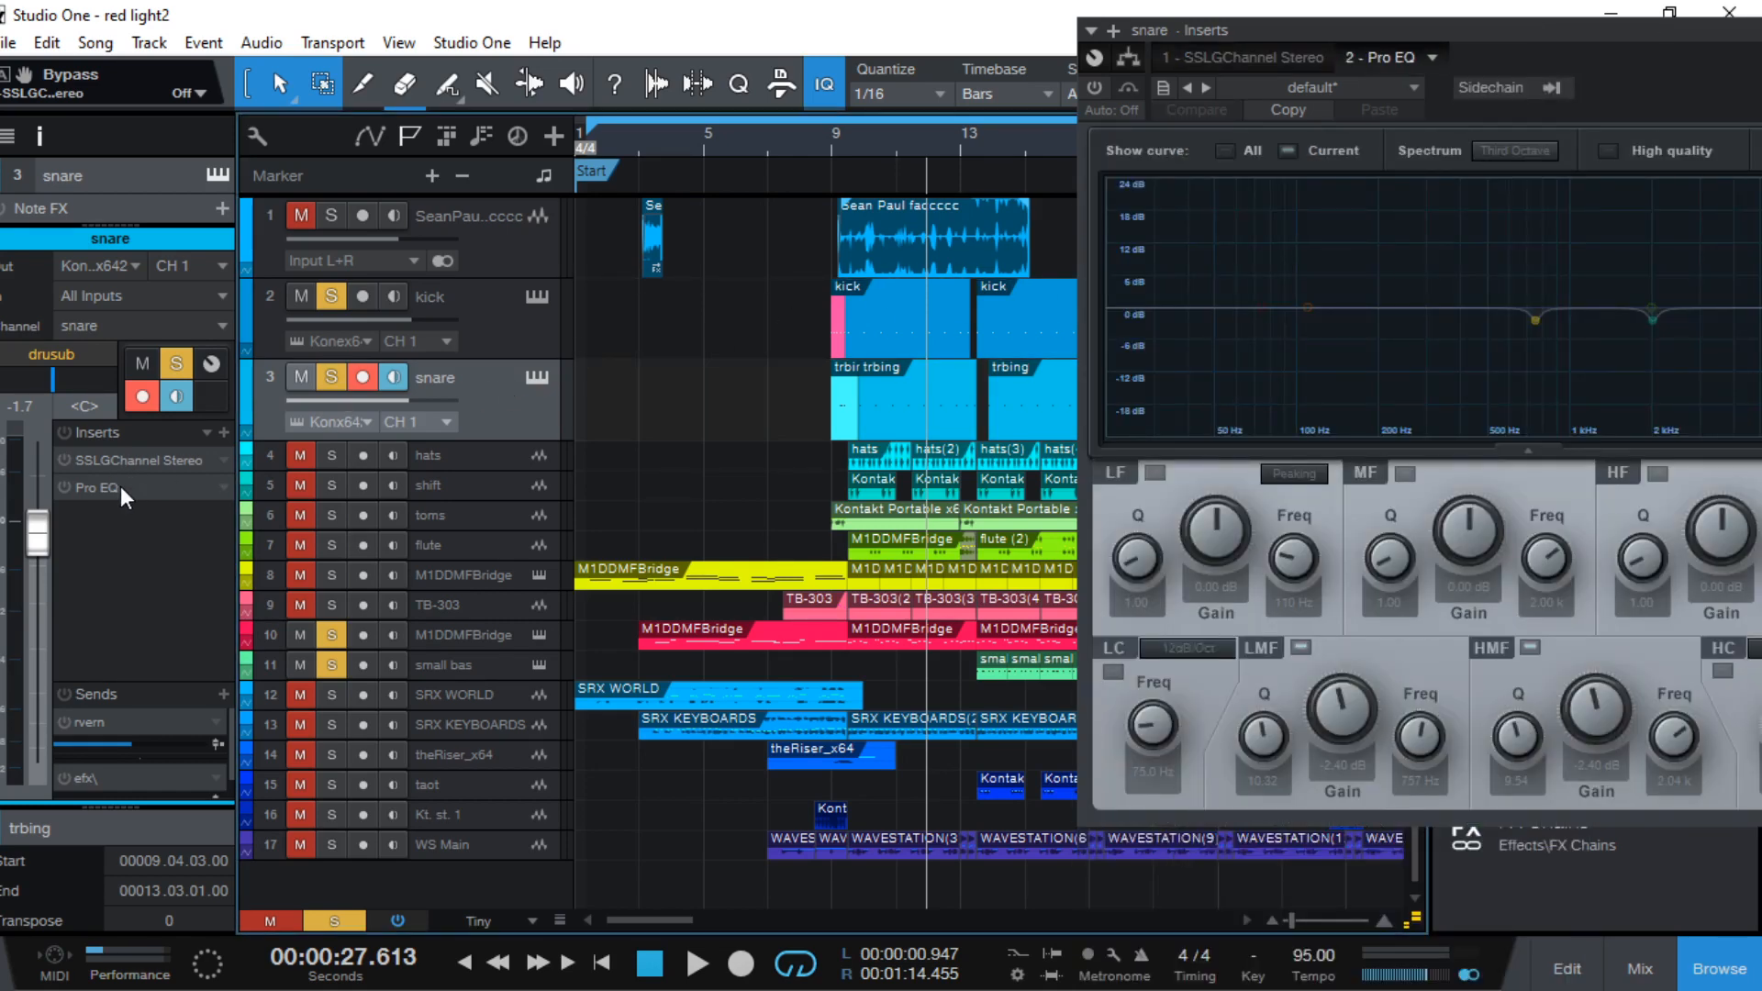
left_click_drag(1292, 30, 713, 58)
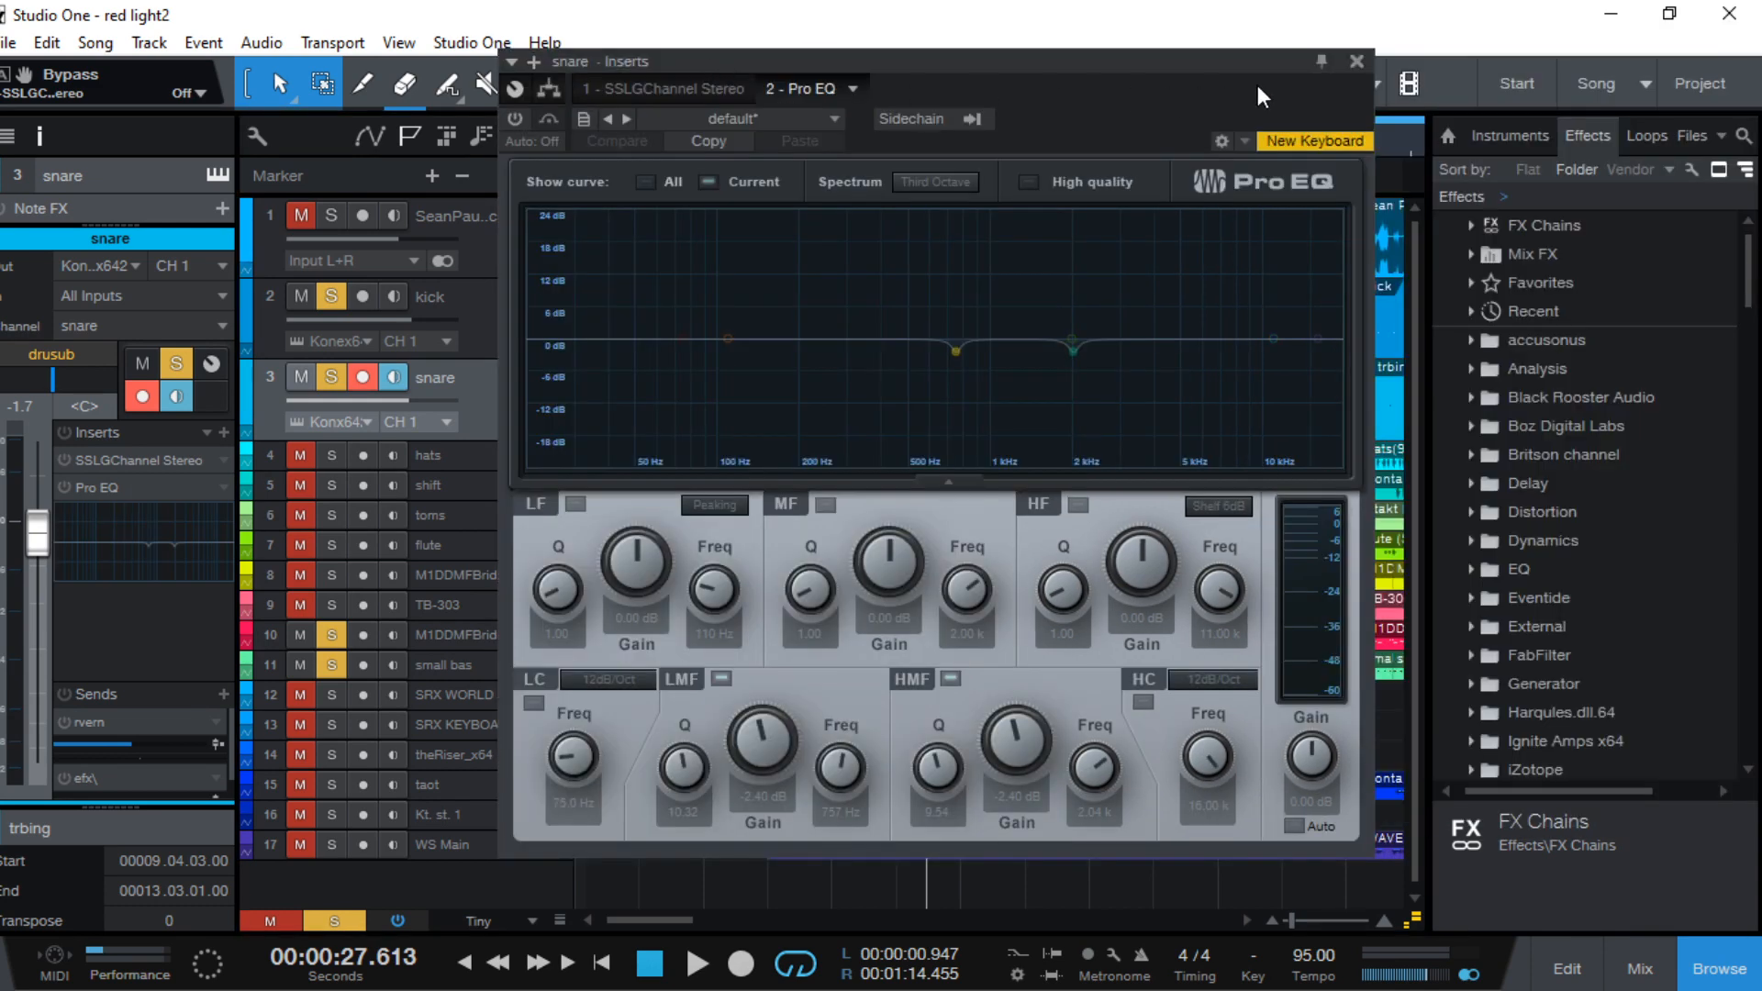
left_click(1357, 61)
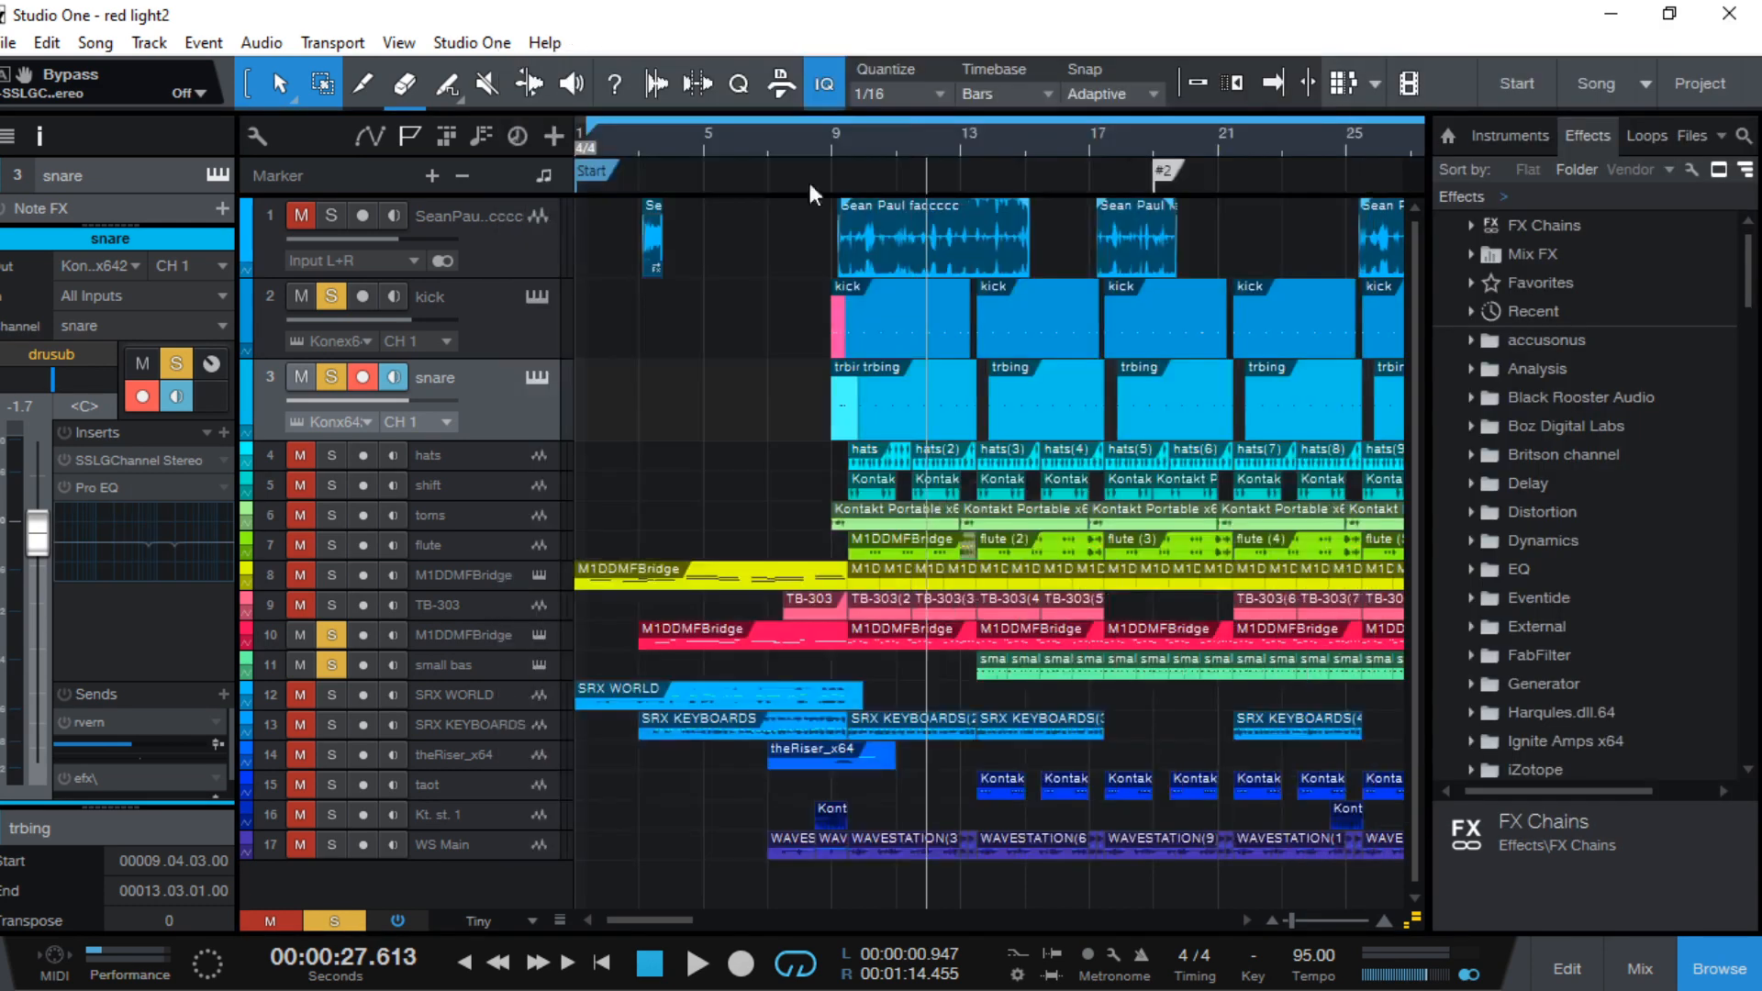
Play the snare from bar 9 with its SSLGChannel Stereo insert reopened and switched on
double_click(95, 459)
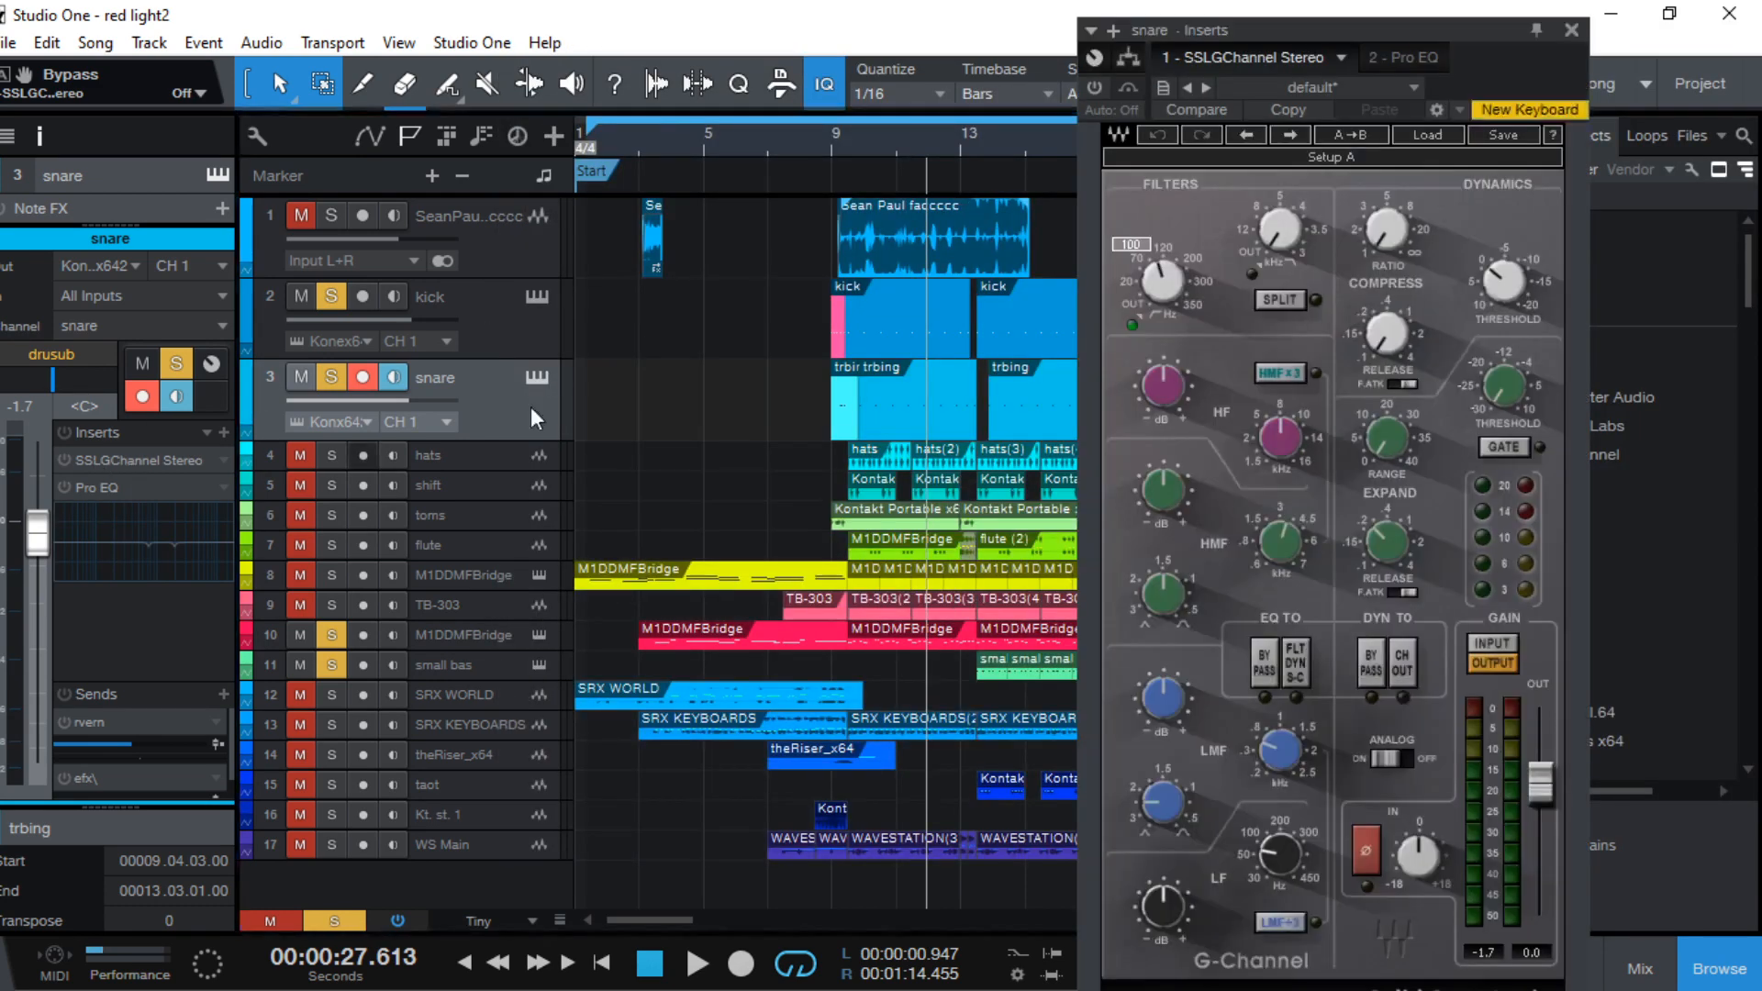
left_click(823, 129)
key("space")
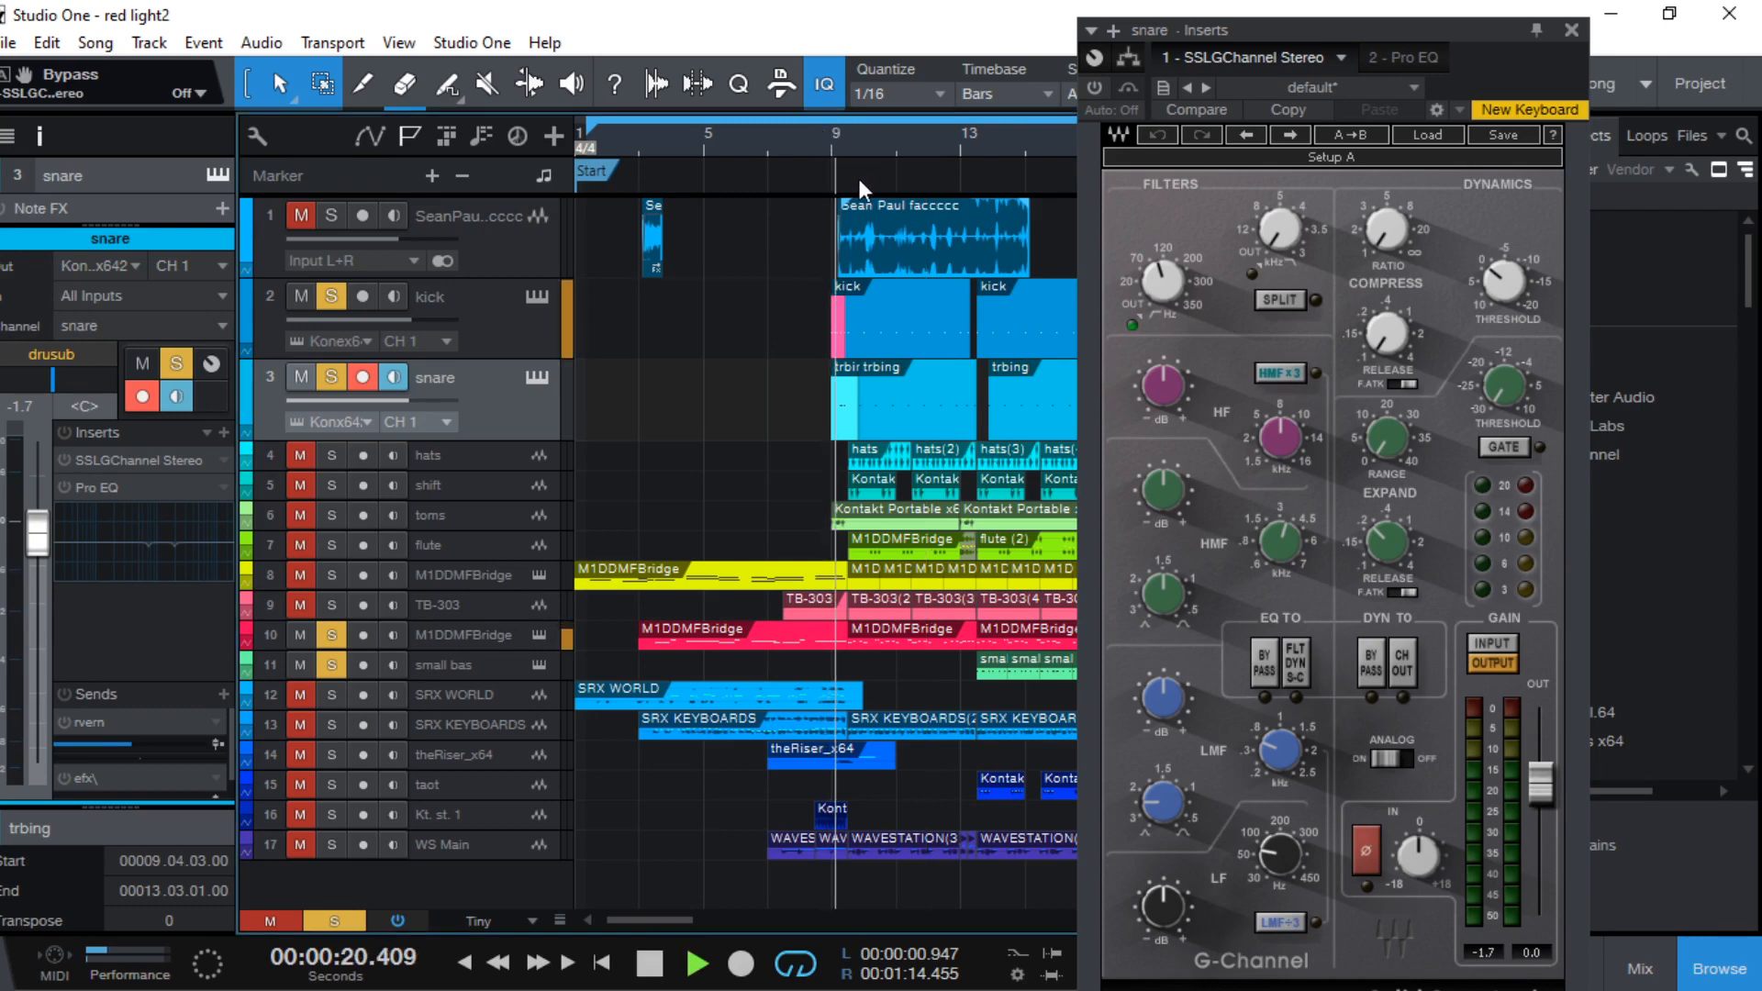
left_click(1091, 90)
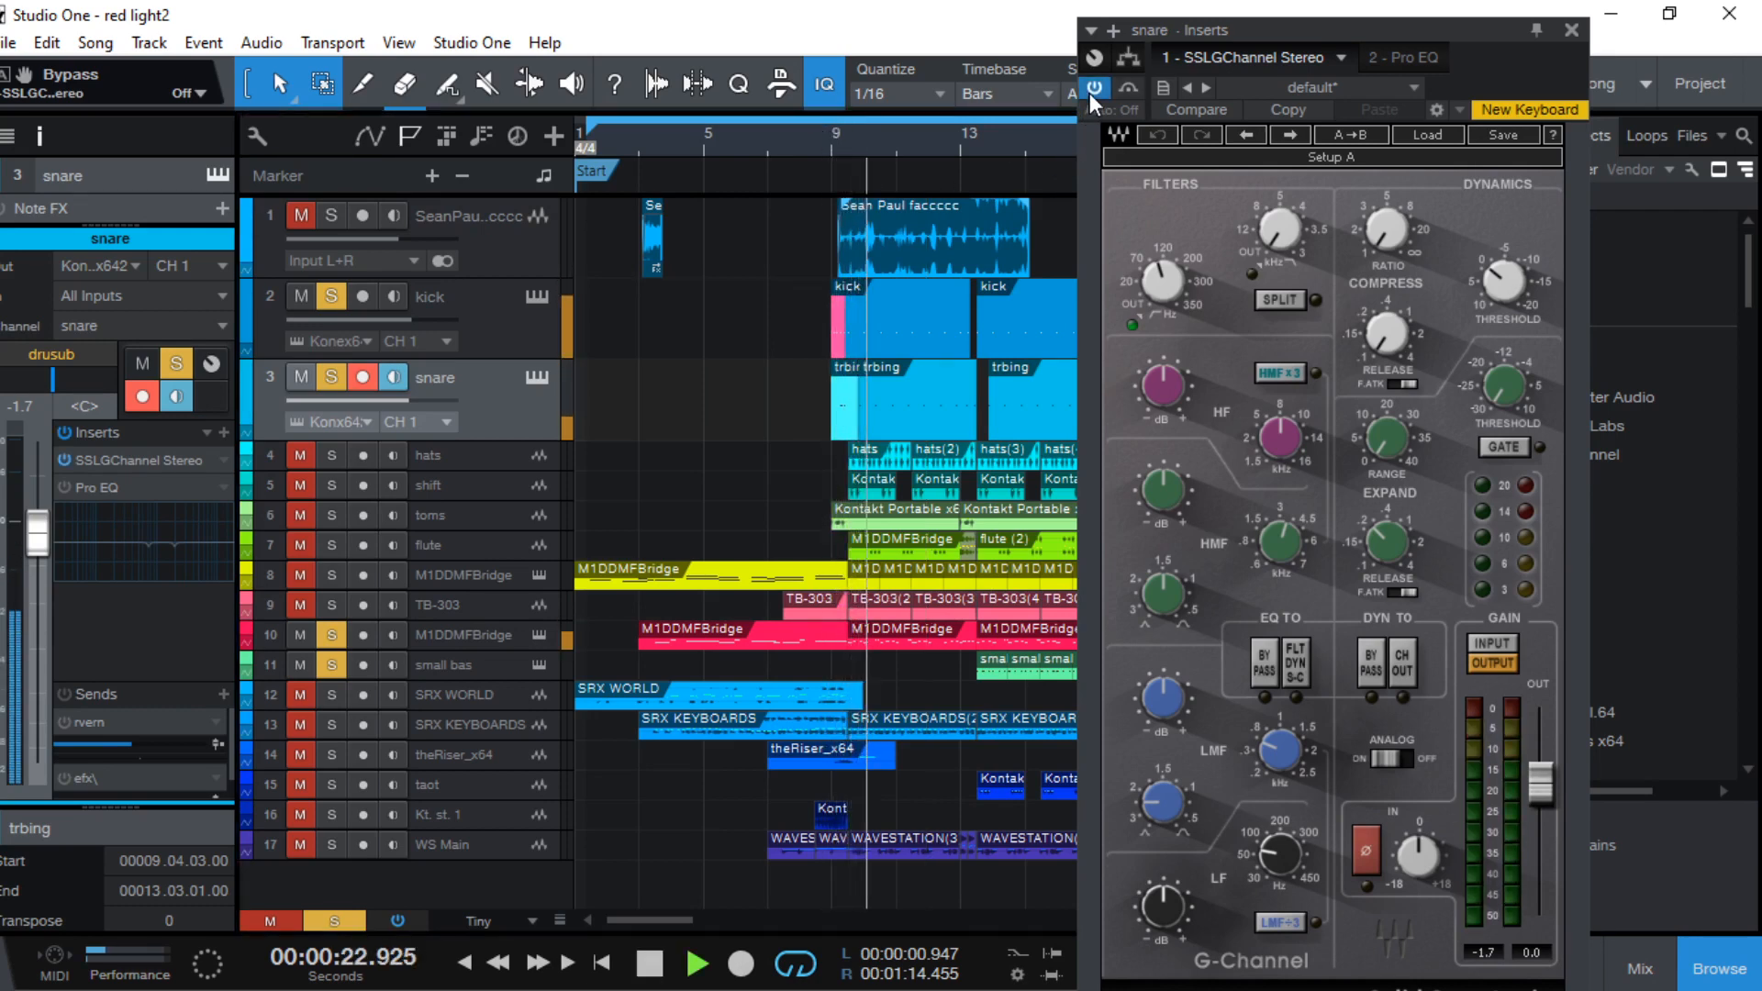
left_click_drag(1302, 42, 1091, 43)
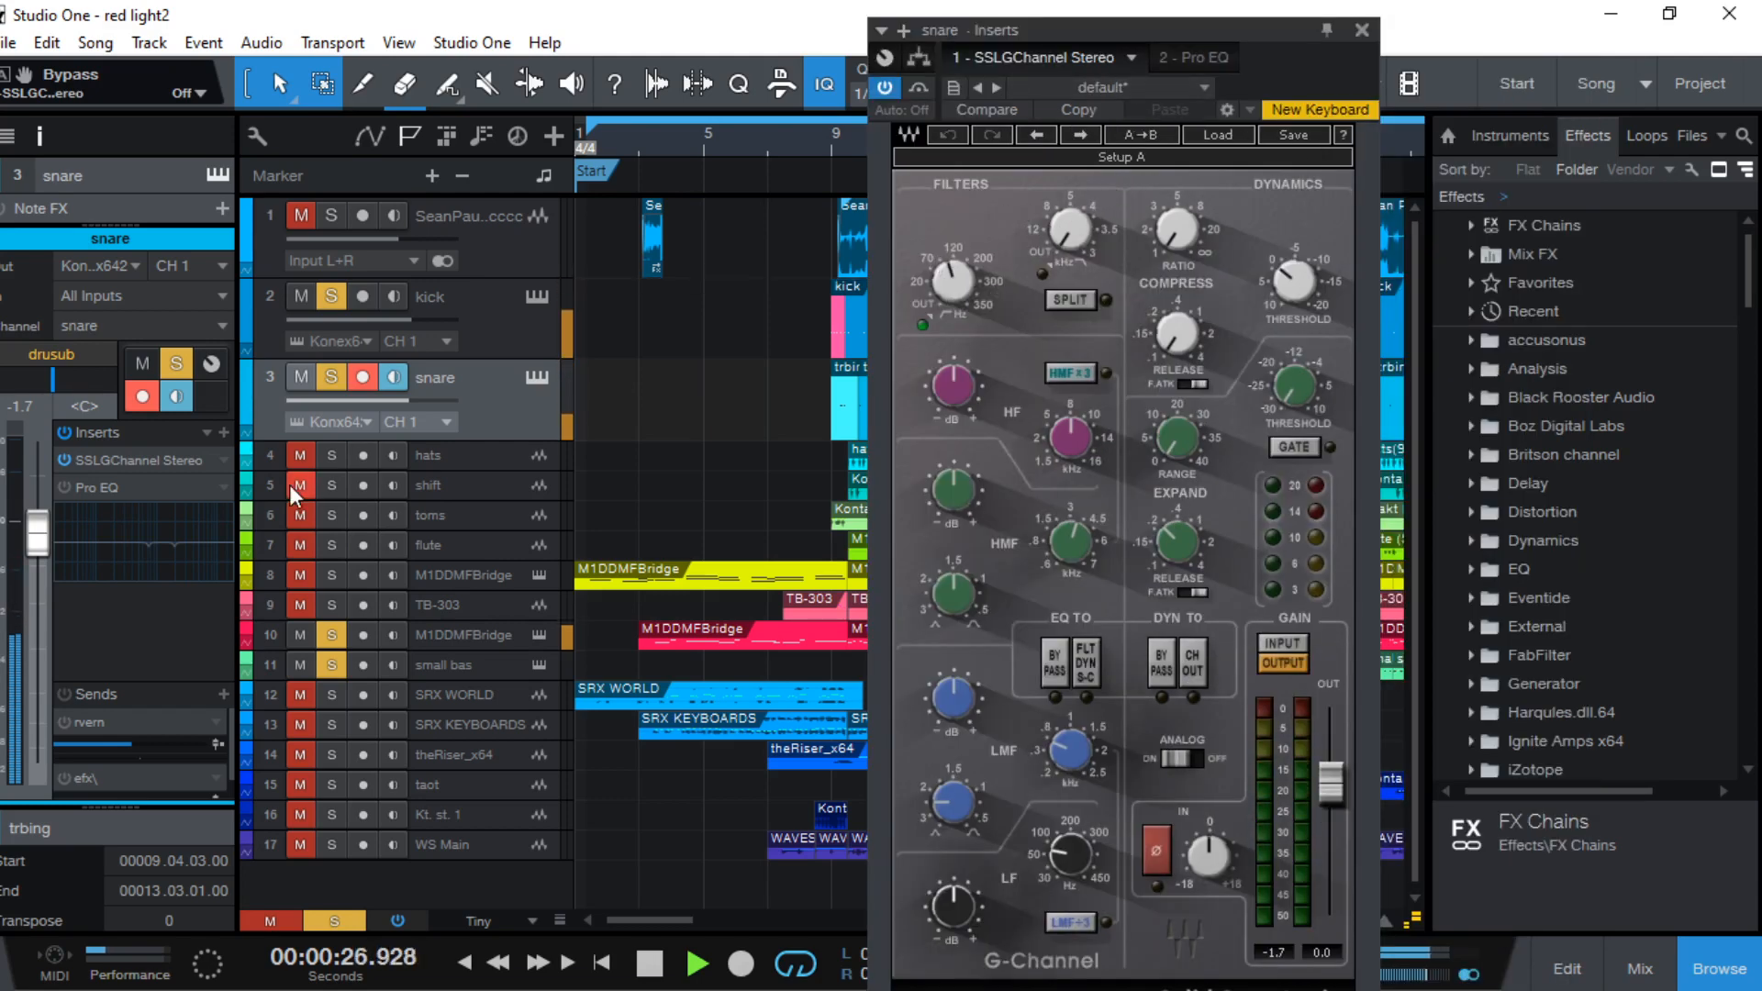
Open the snare's Pro EQ insert, move its window towards the middle of the screen and switch the EQ on
left_click(95, 489)
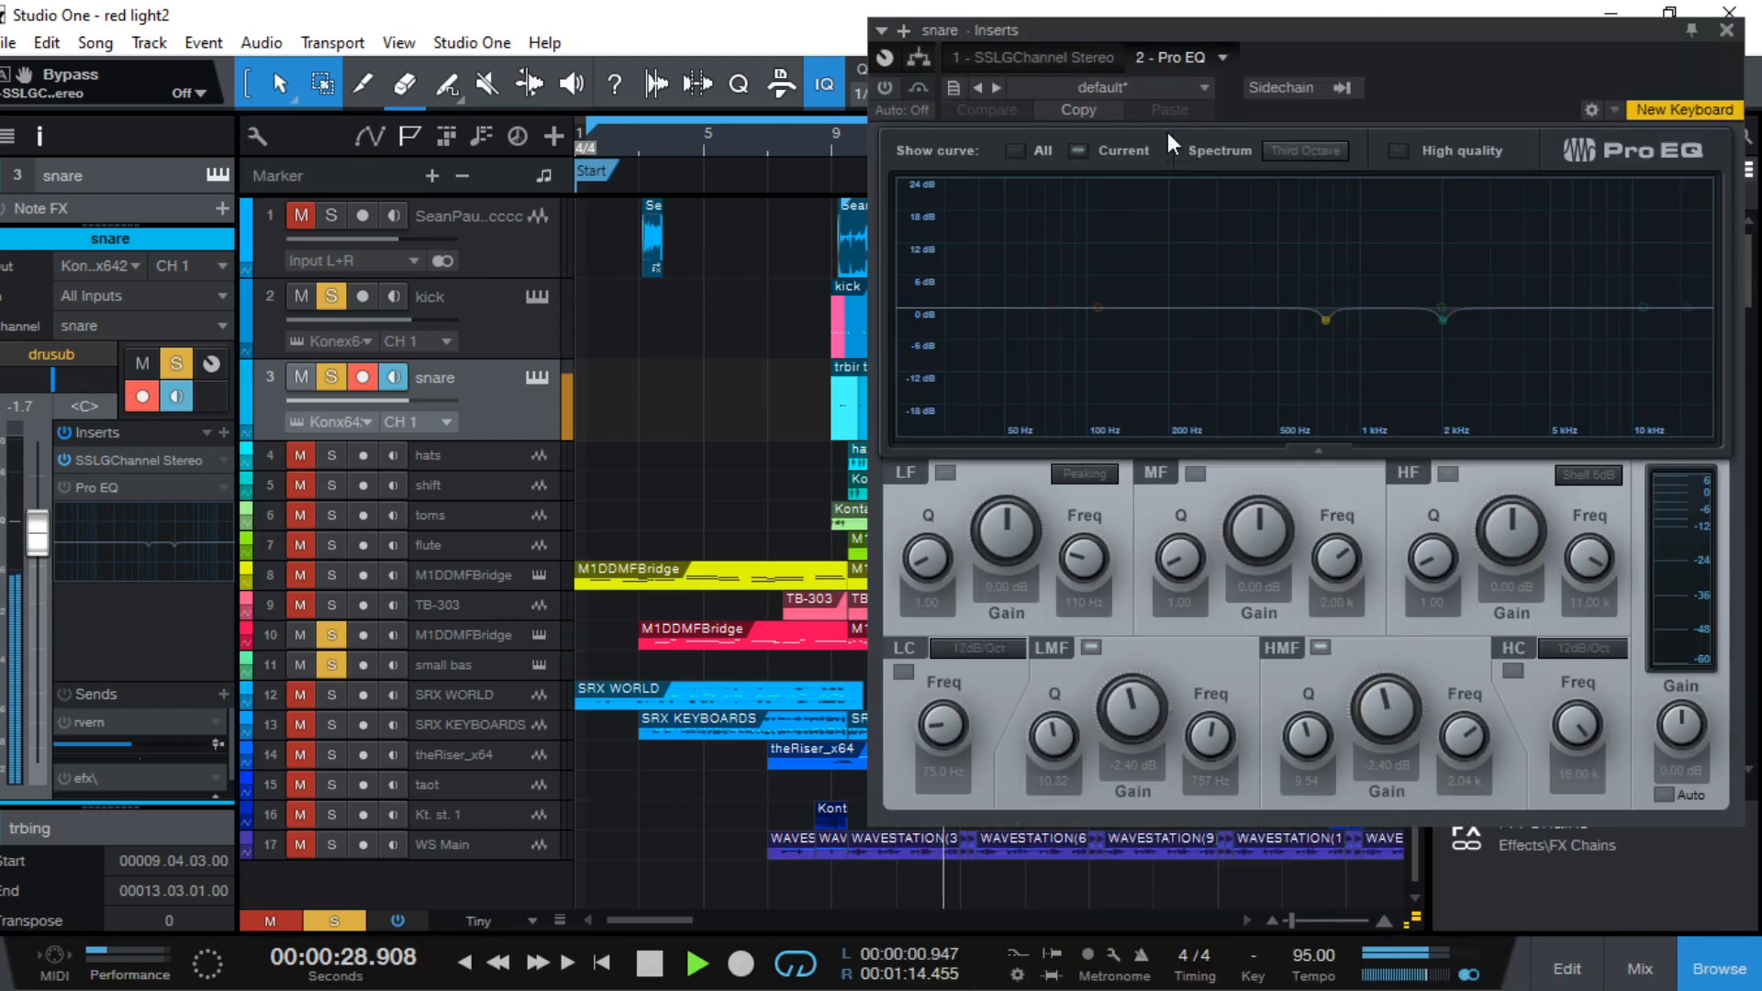
left_click_drag(1188, 31, 875, 50)
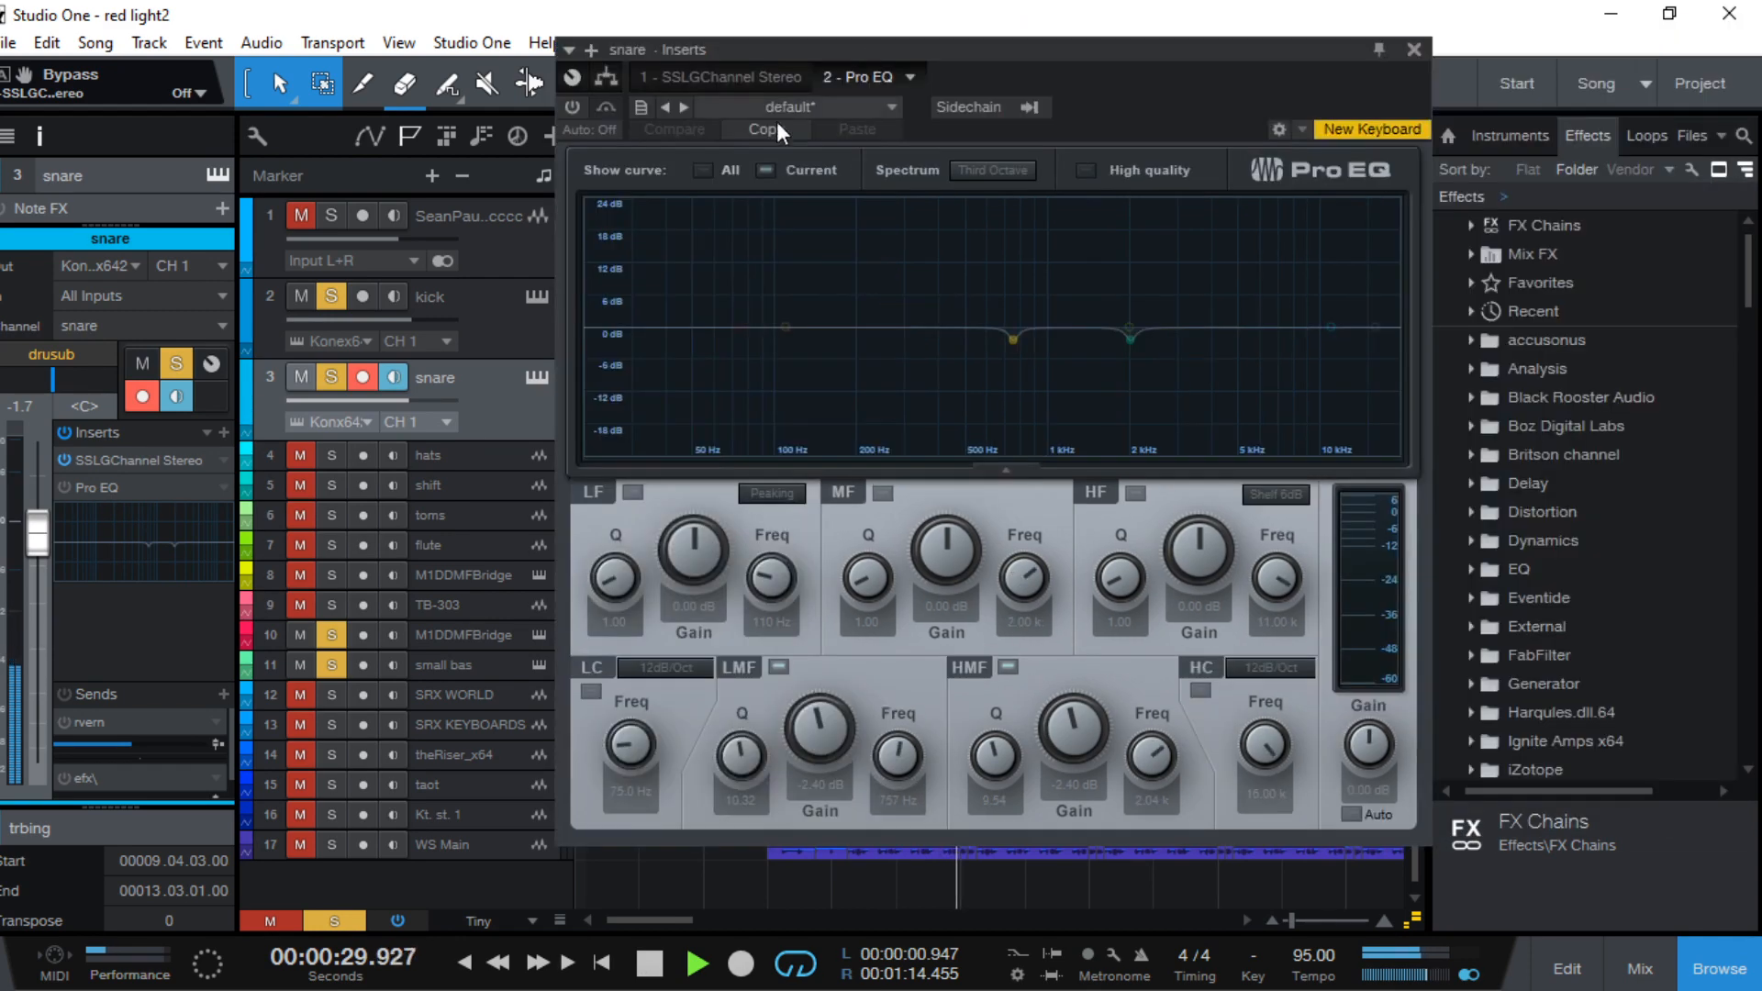
left_click(574, 107)
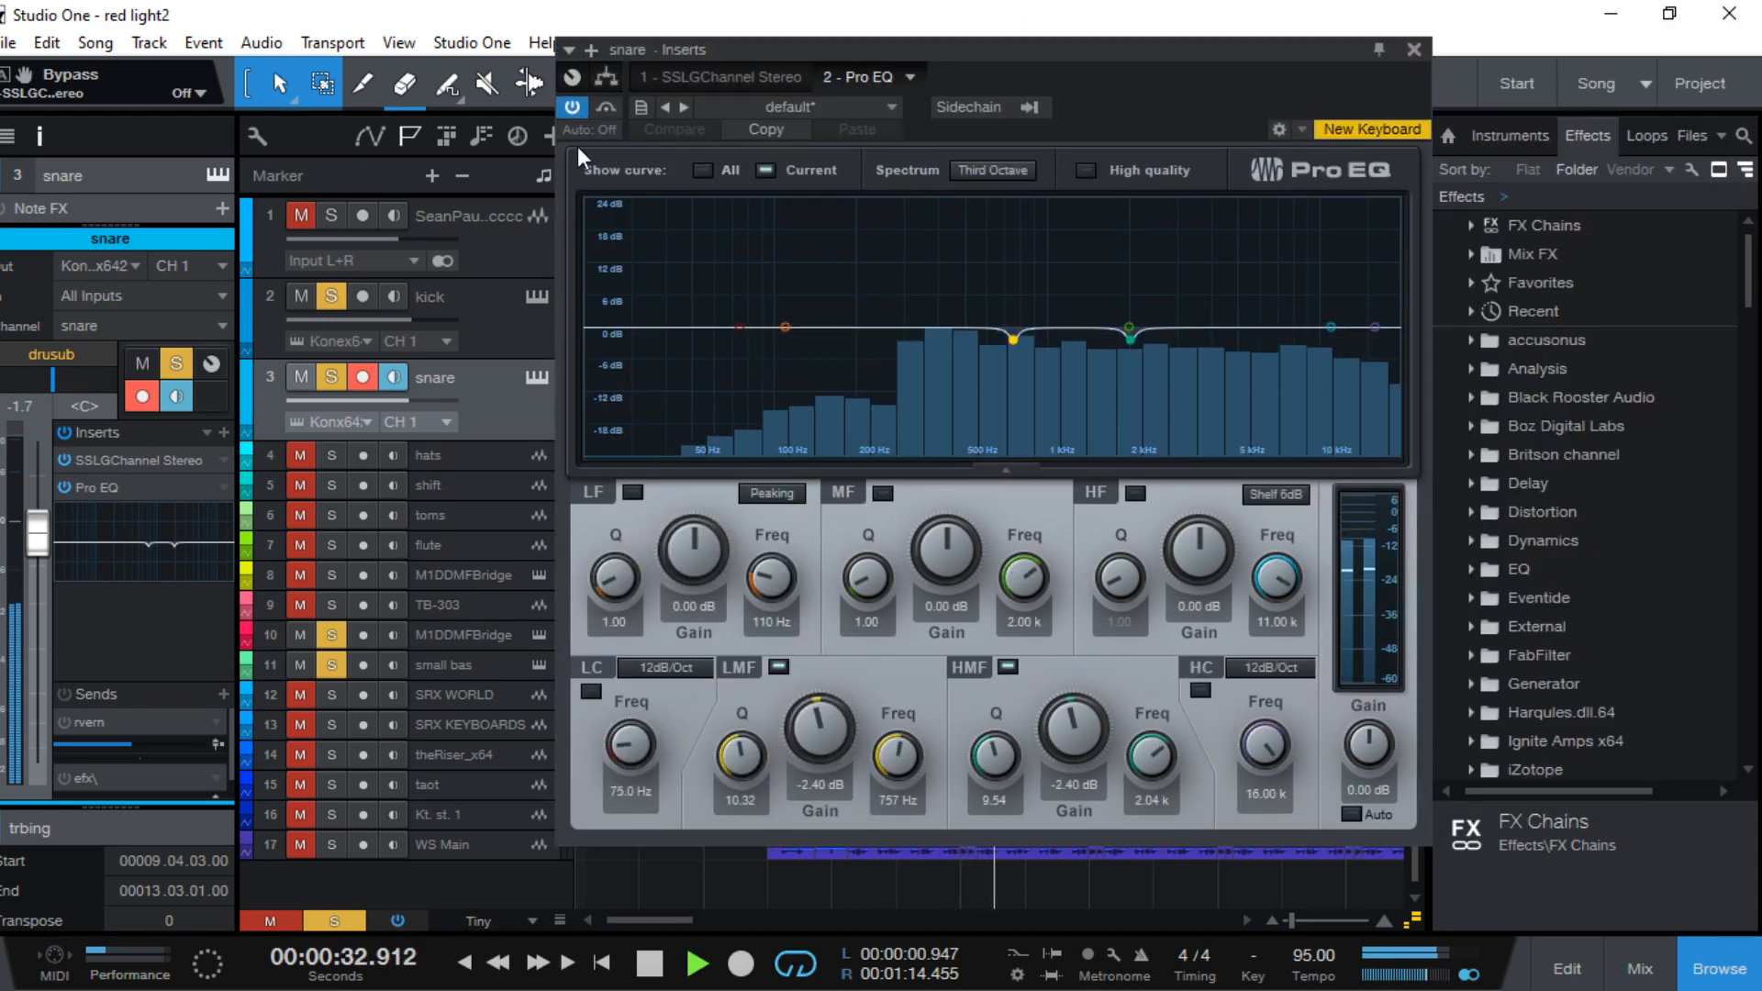
Mute the small bas track, set the LMF gain in the snare's Pro EQ to -3.12 dB and close the EQ
left_click(300, 665)
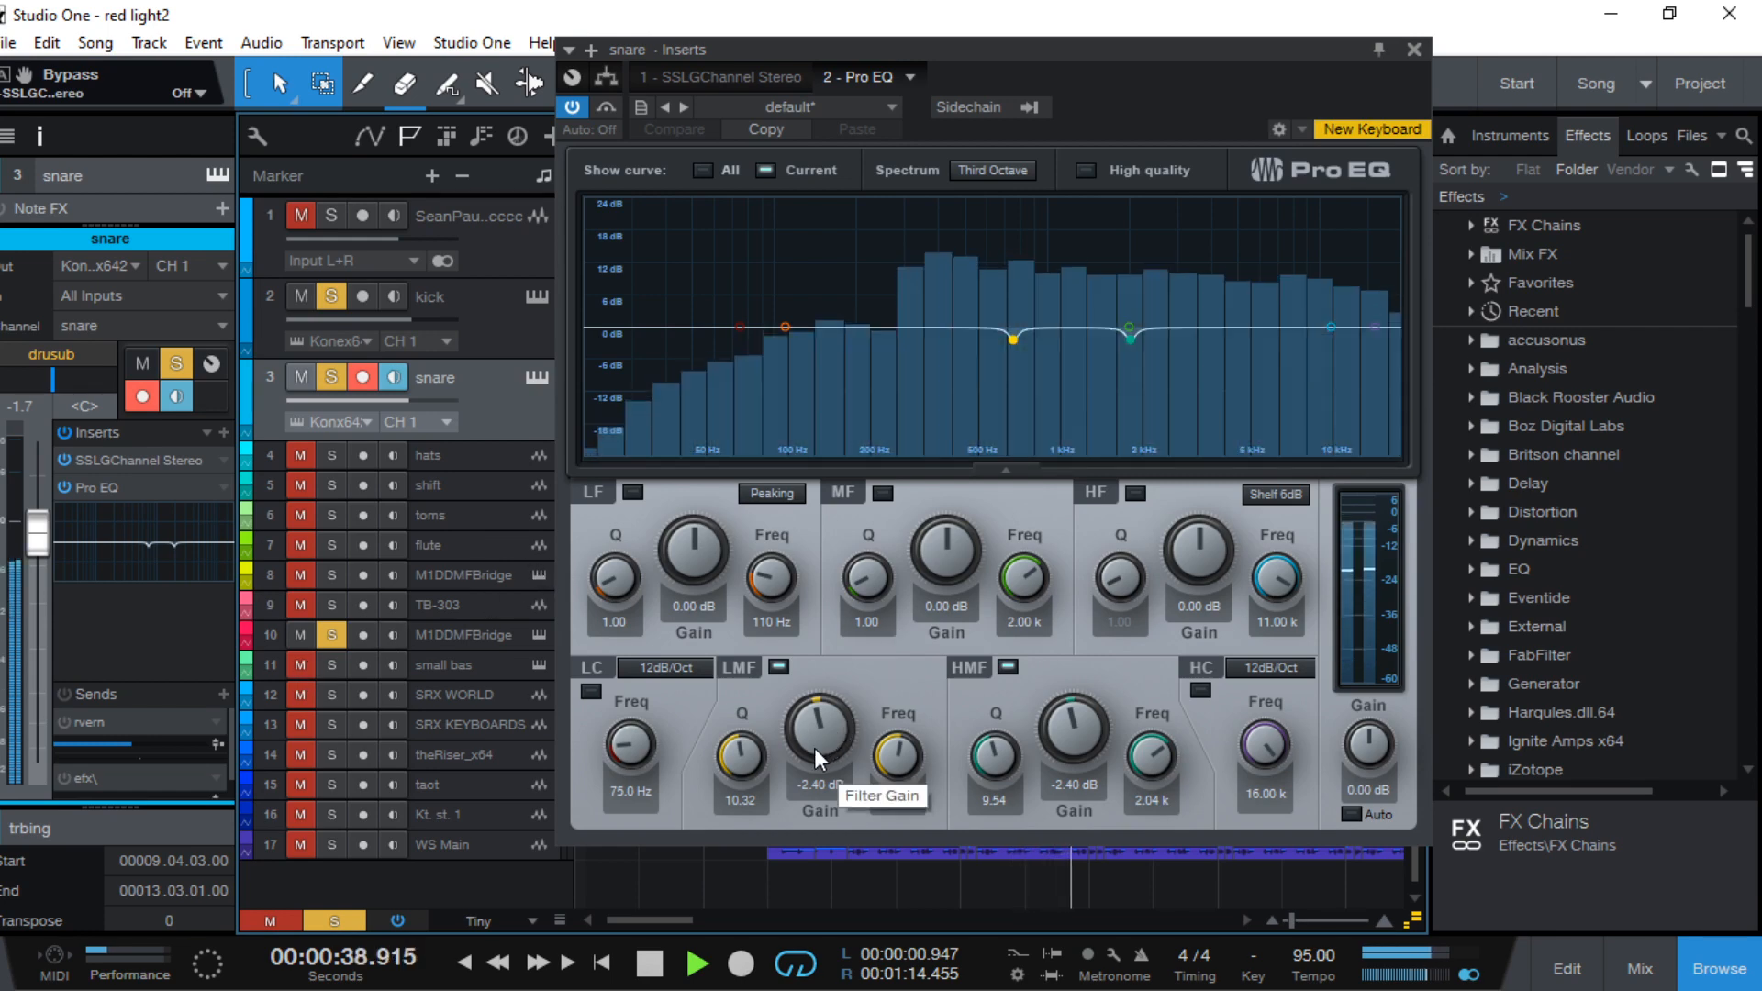
mouse_move(813, 747)
left_mouse_down()
mouse_move(814, 668)
mouse_move(816, 752)
left_mouse_up()
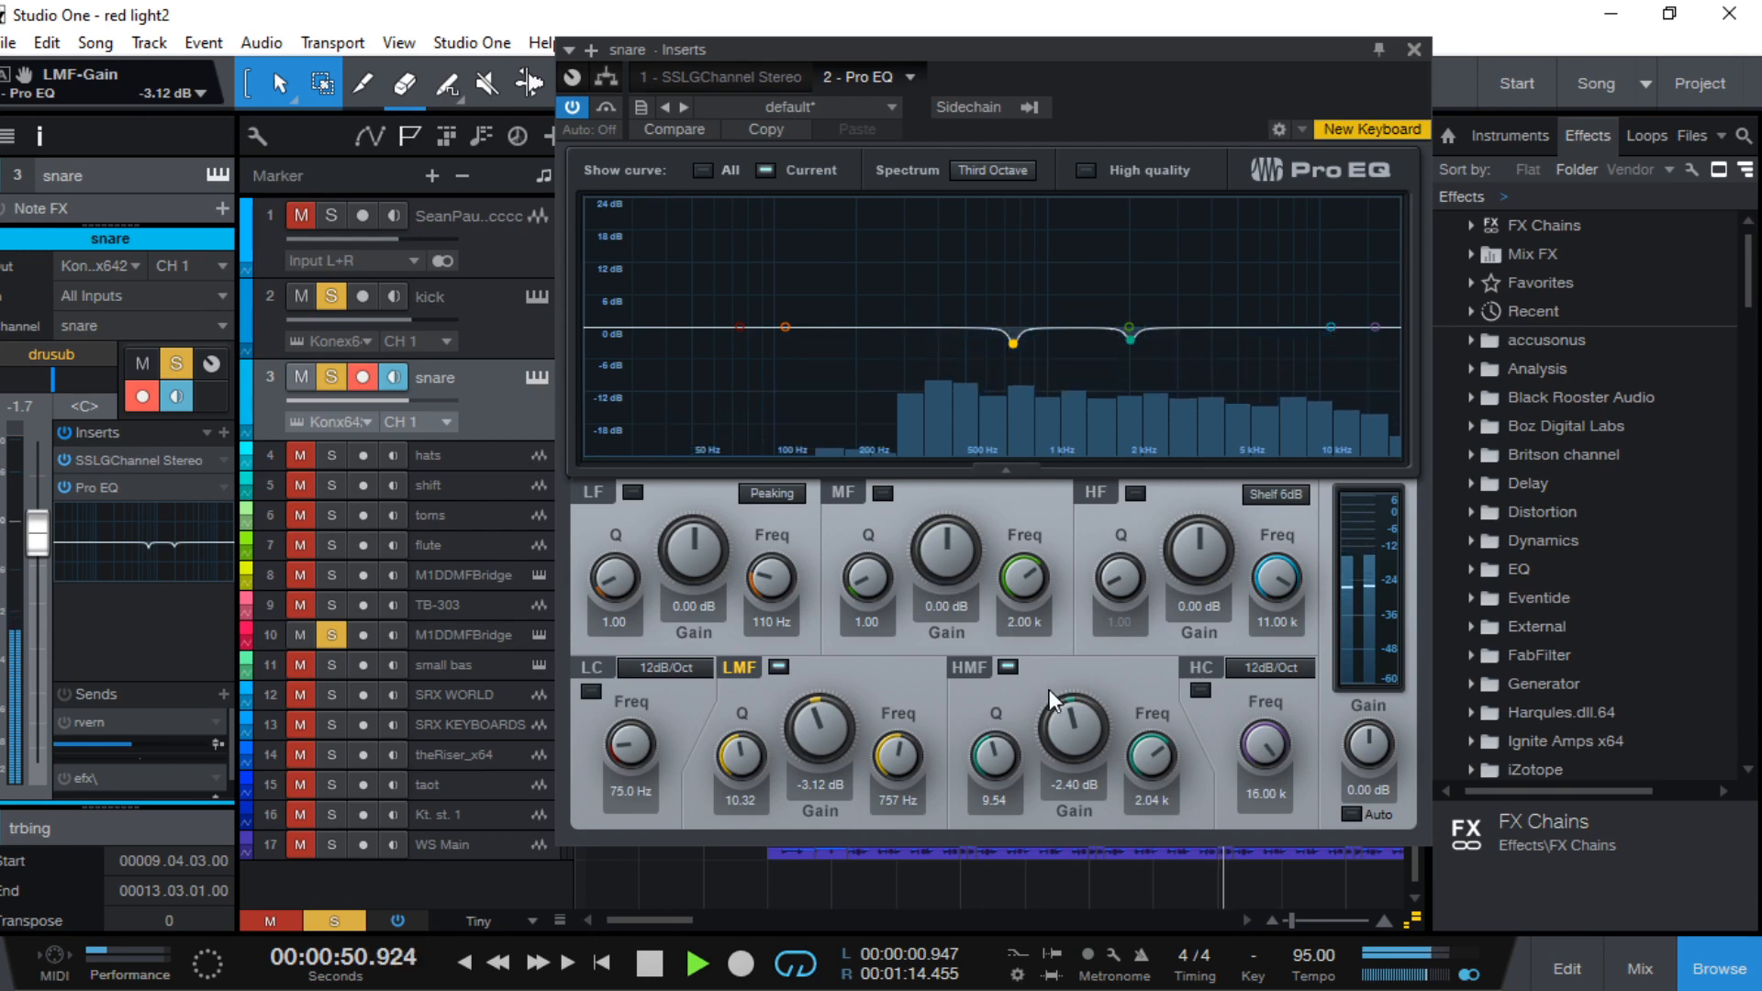
left_click(1417, 47)
View the snare's SSLGChannel Stereo insert, close it, and compare the kick and snare channel strips
left_click(102, 461)
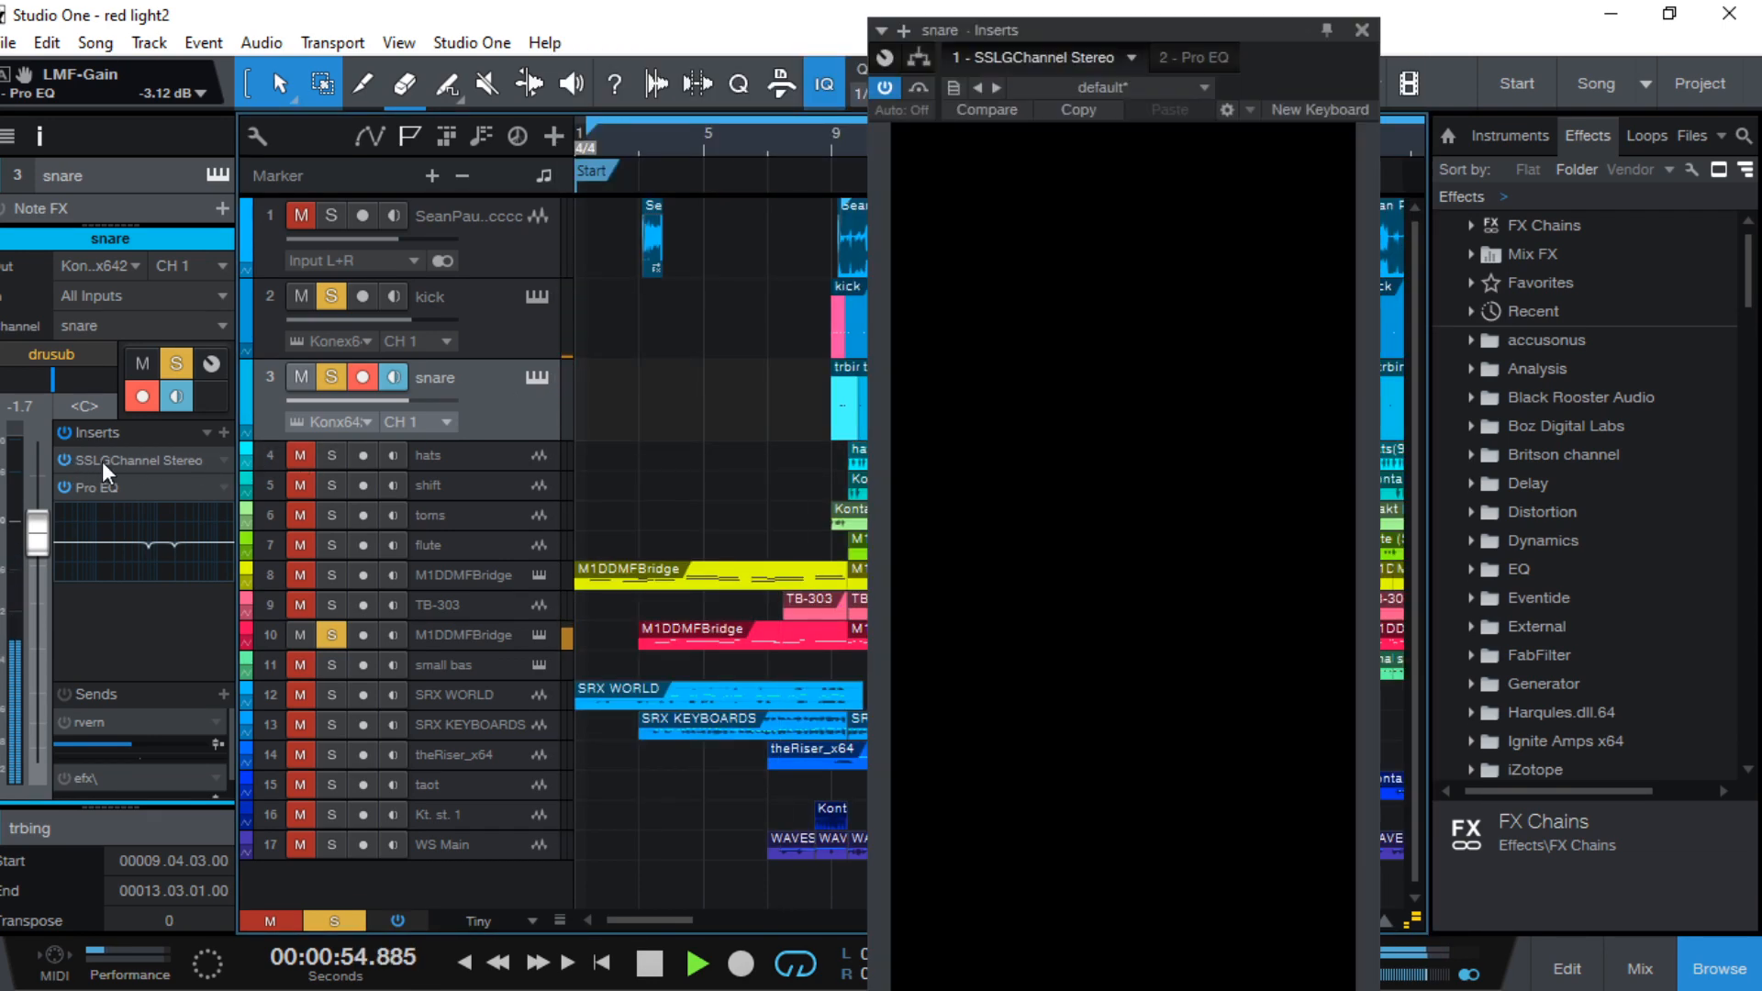
left_click(1362, 31)
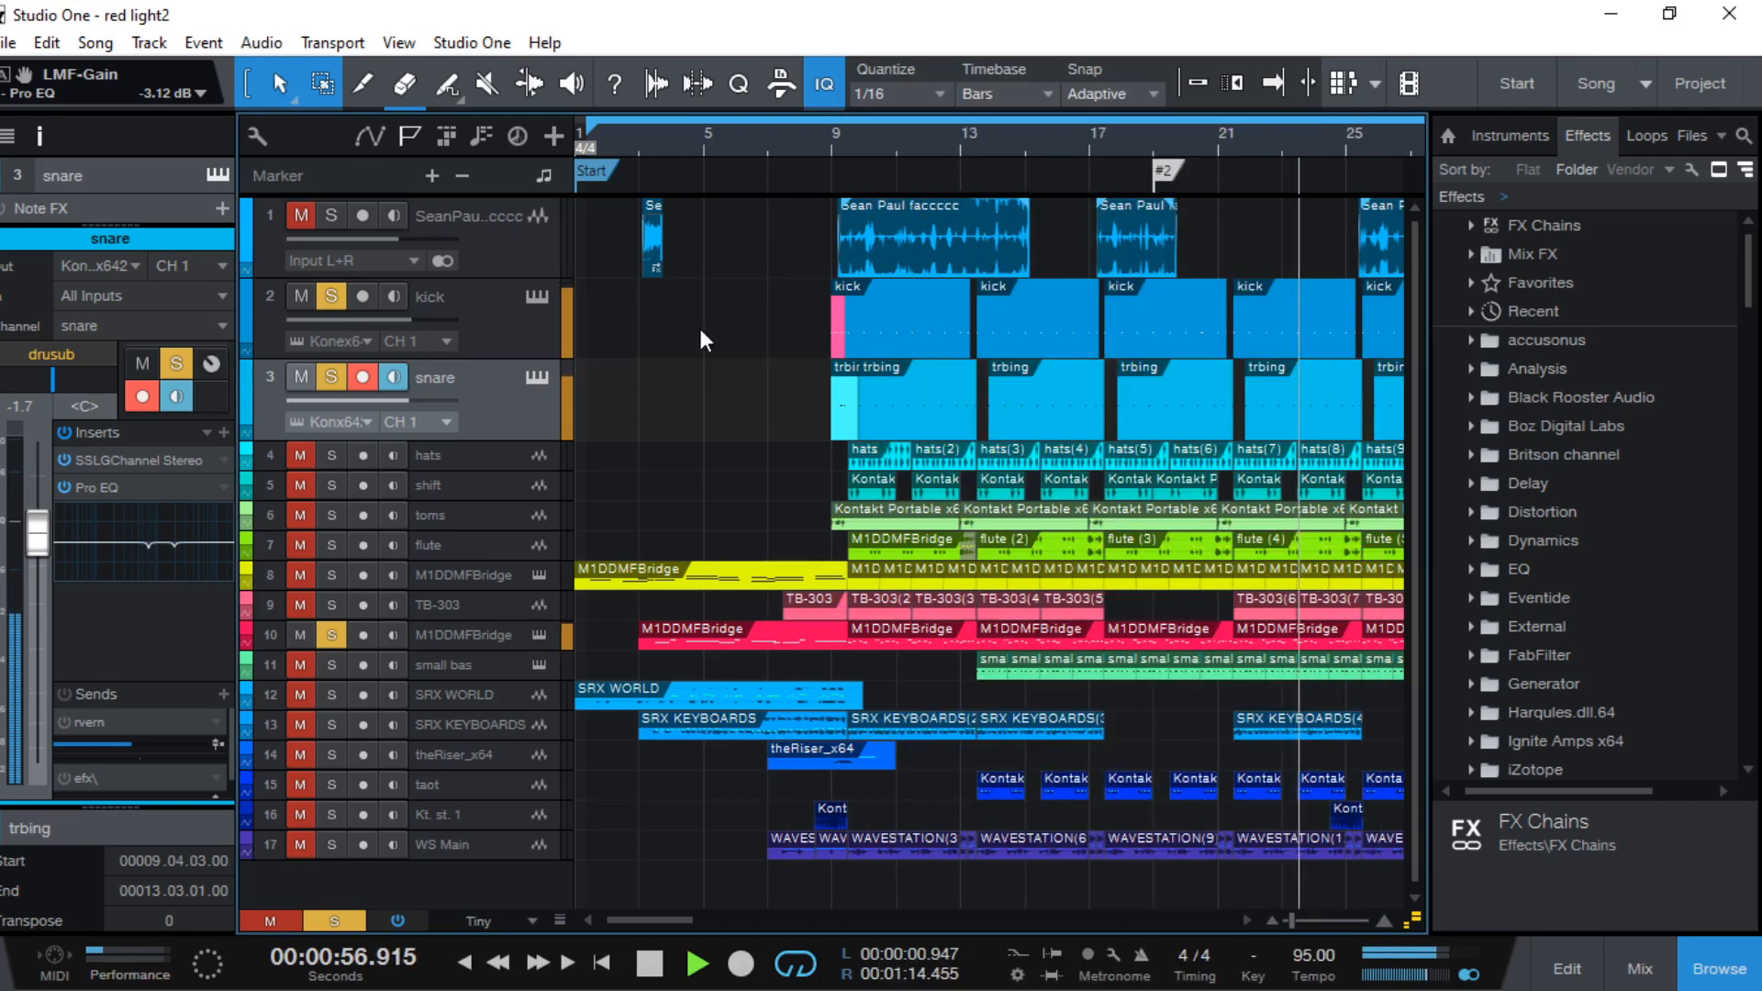
left_click(493, 332)
left_click(516, 385)
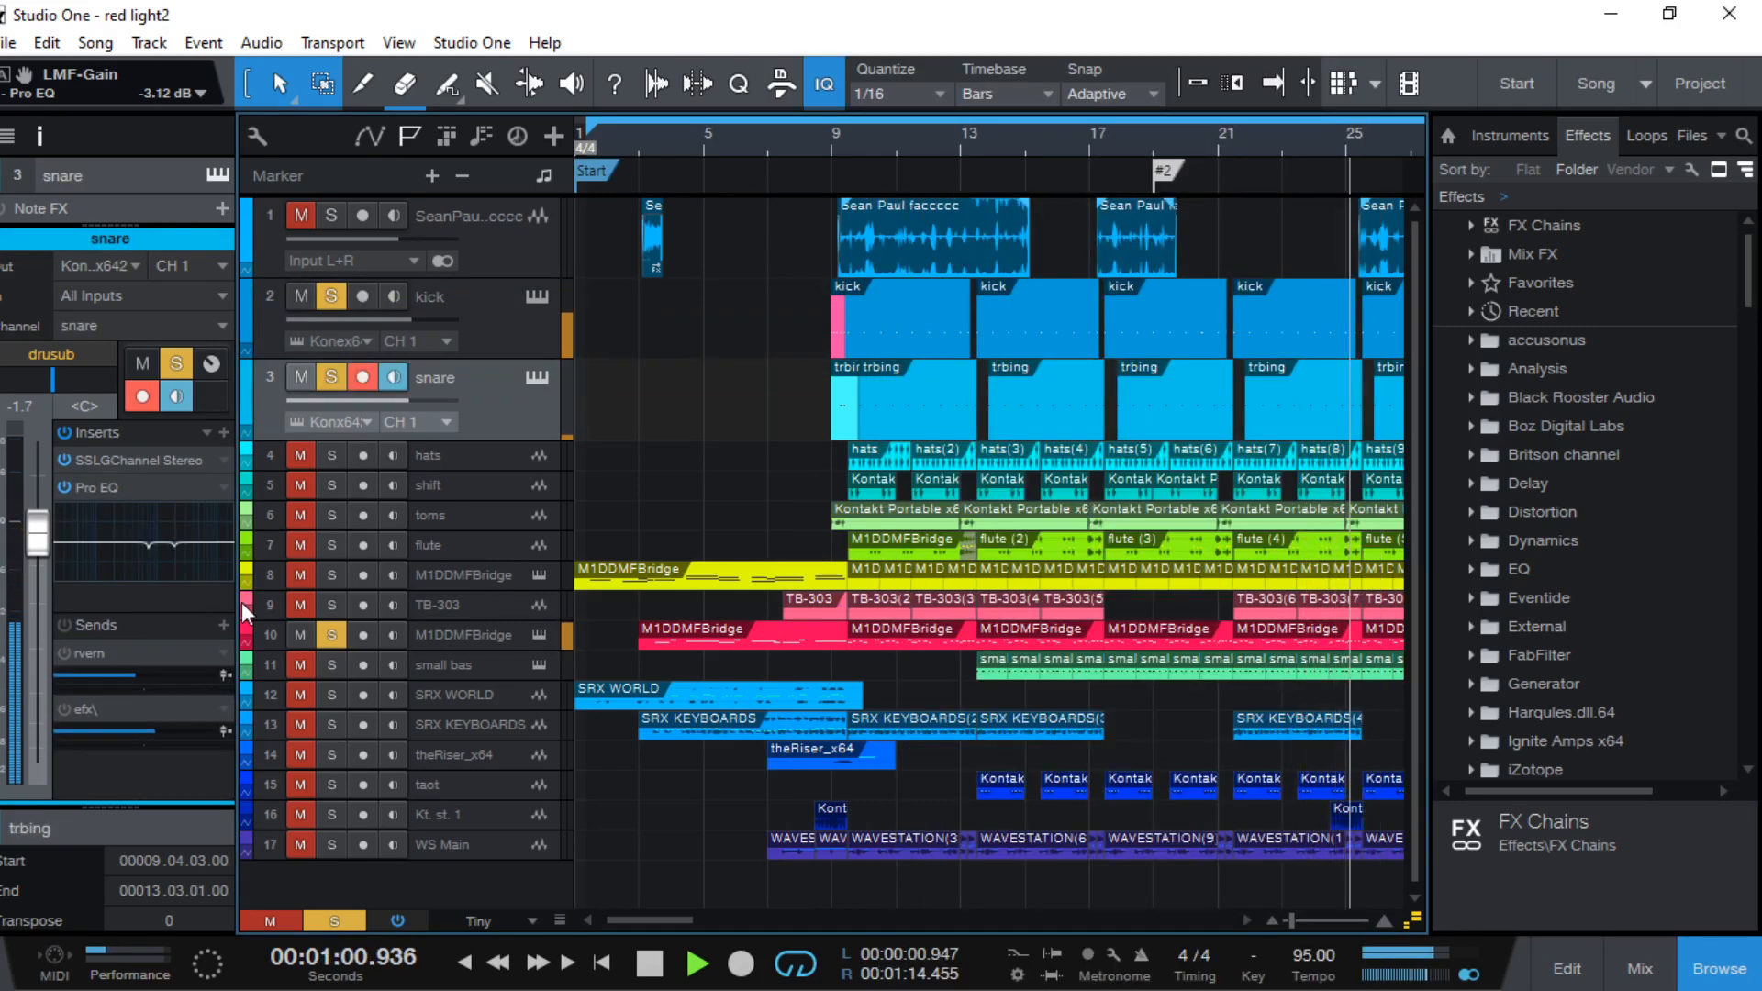
Look over the track channels and the effect and mix buses in the full mixing console, then close it
left_click(1640, 970)
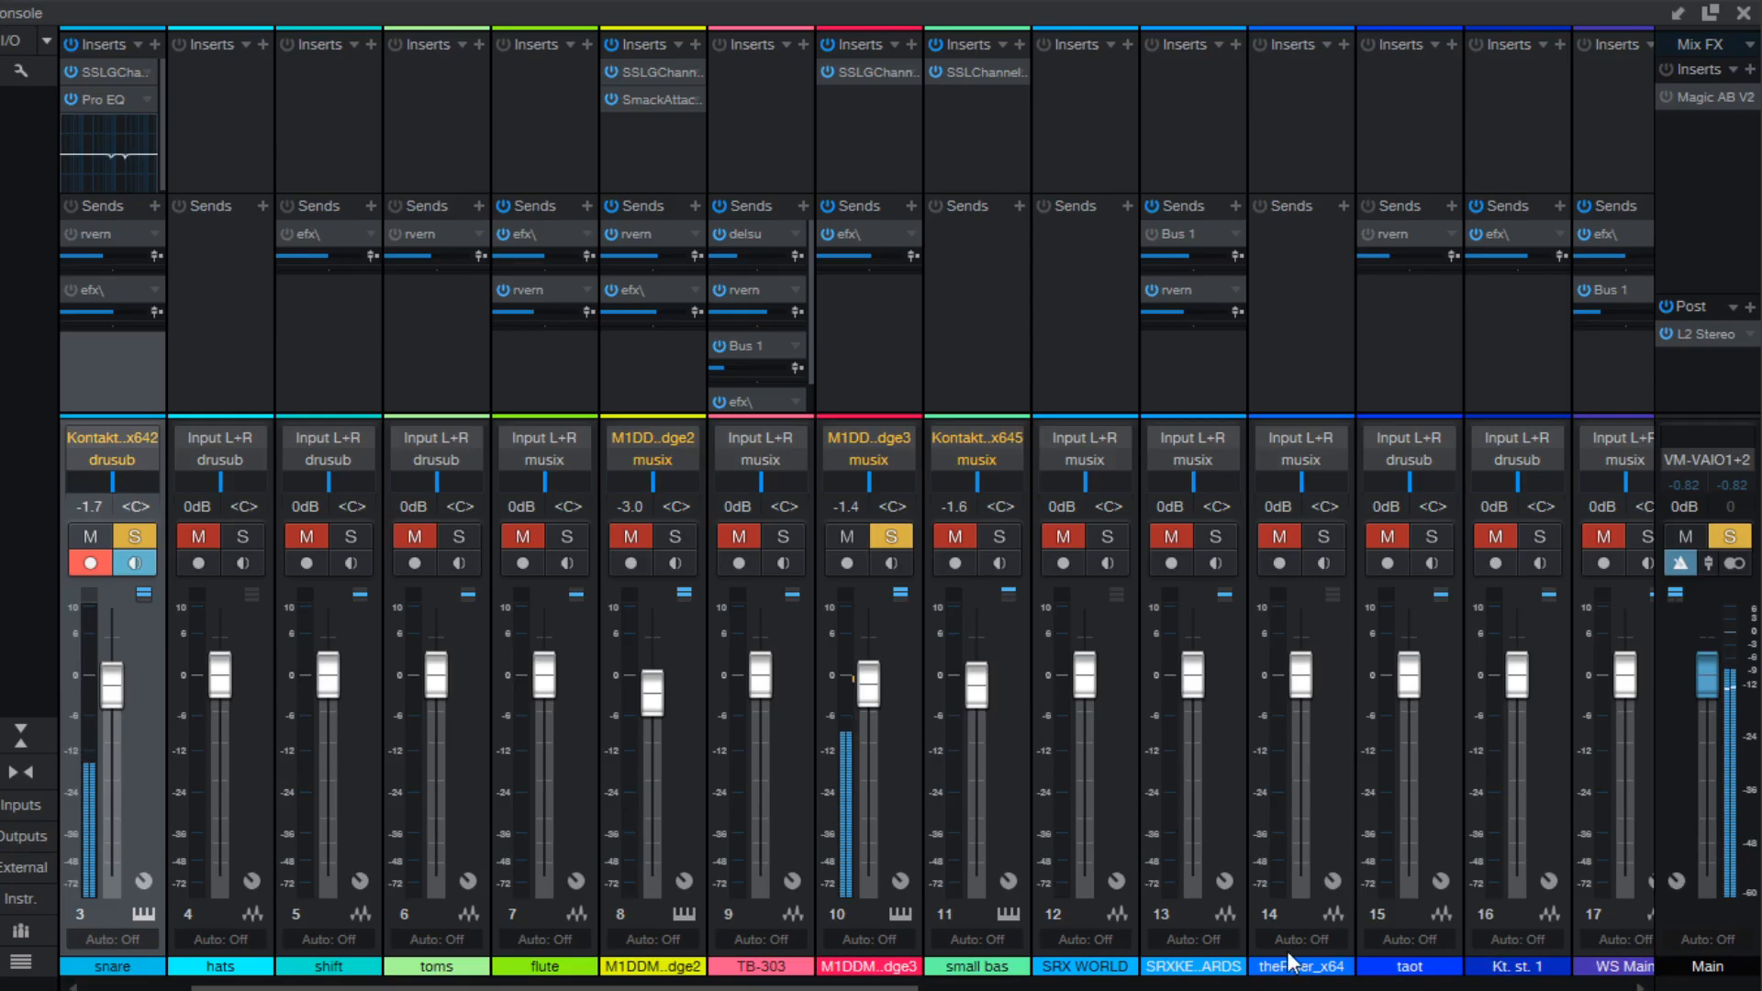
left_click(911, 981)
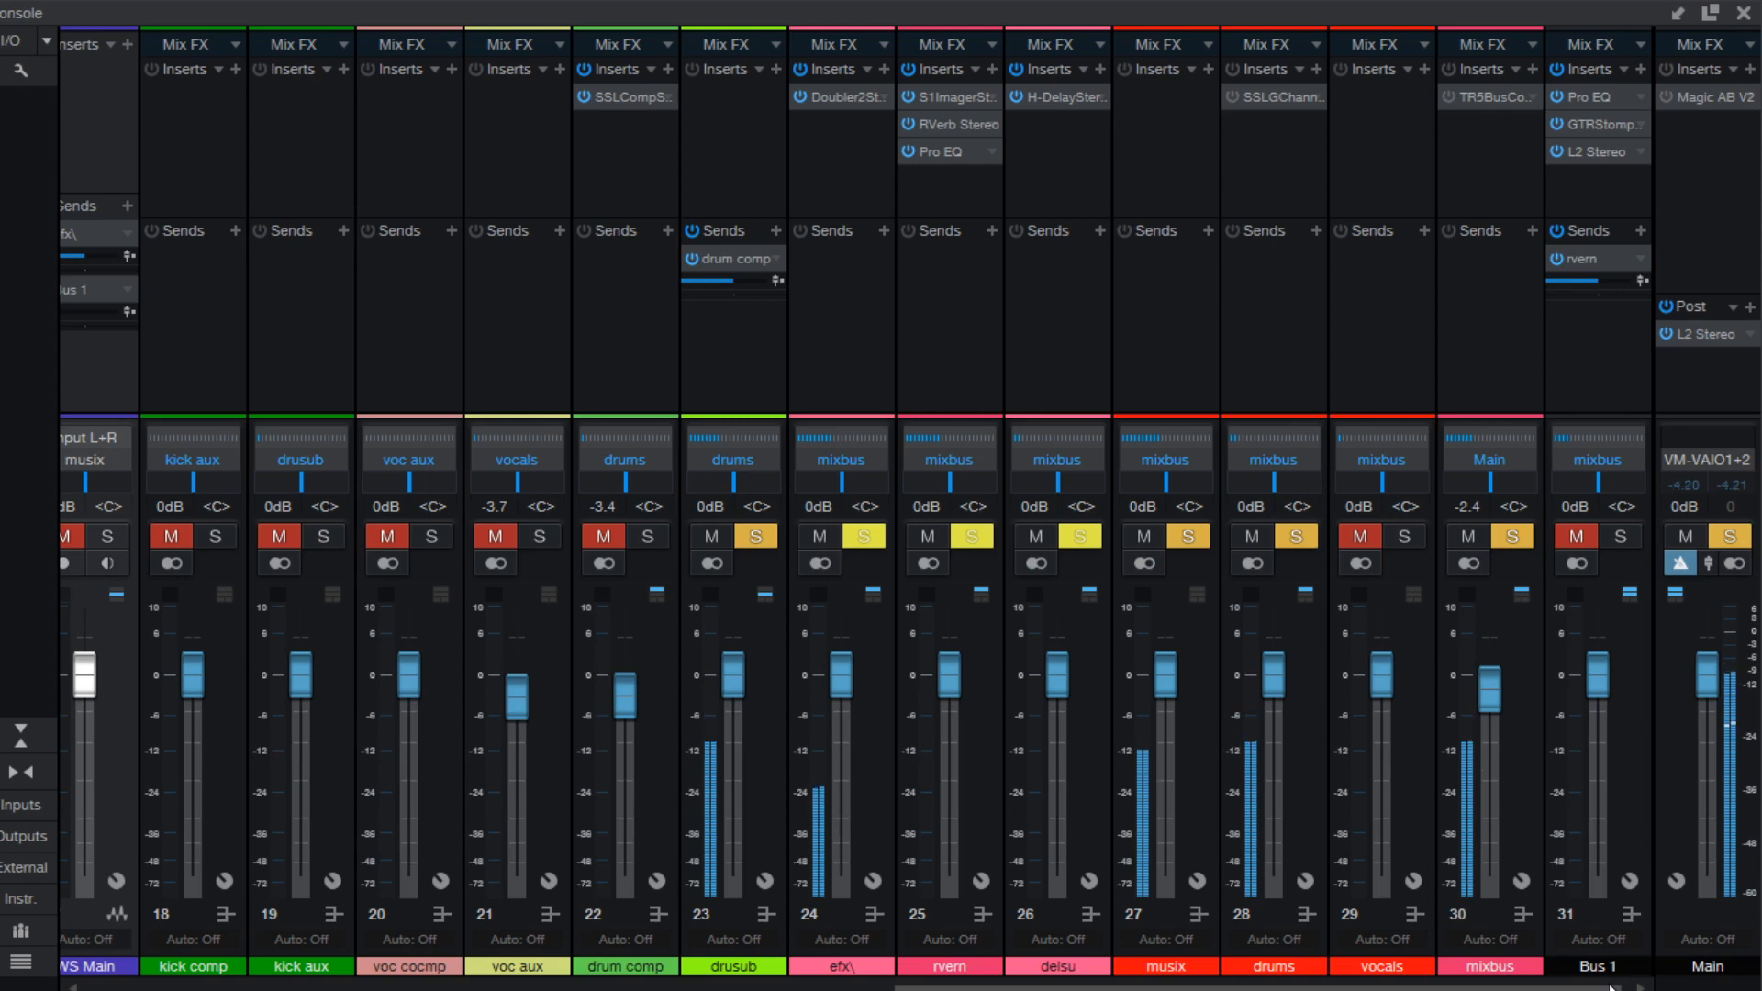
left_click(1743, 13)
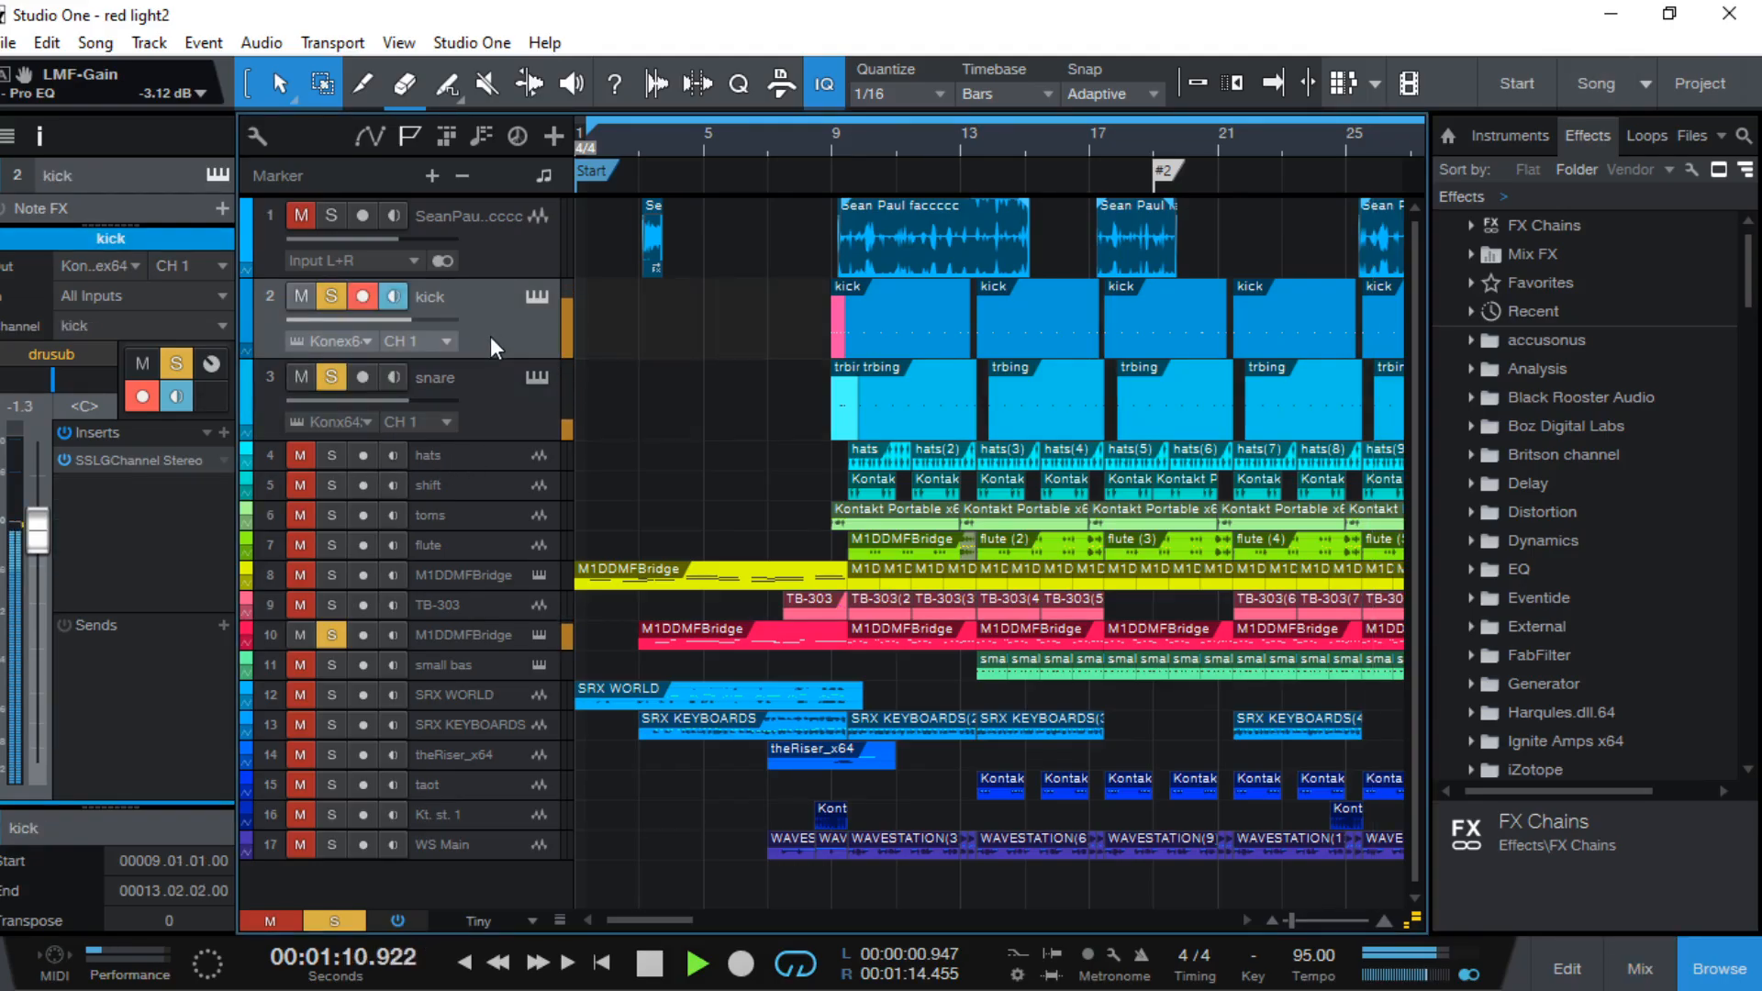
Restart playback just before bar 9, activate the snare's rvern send, and view the S1 Imager Stereo insert on the rvern bus
left_click(823, 136)
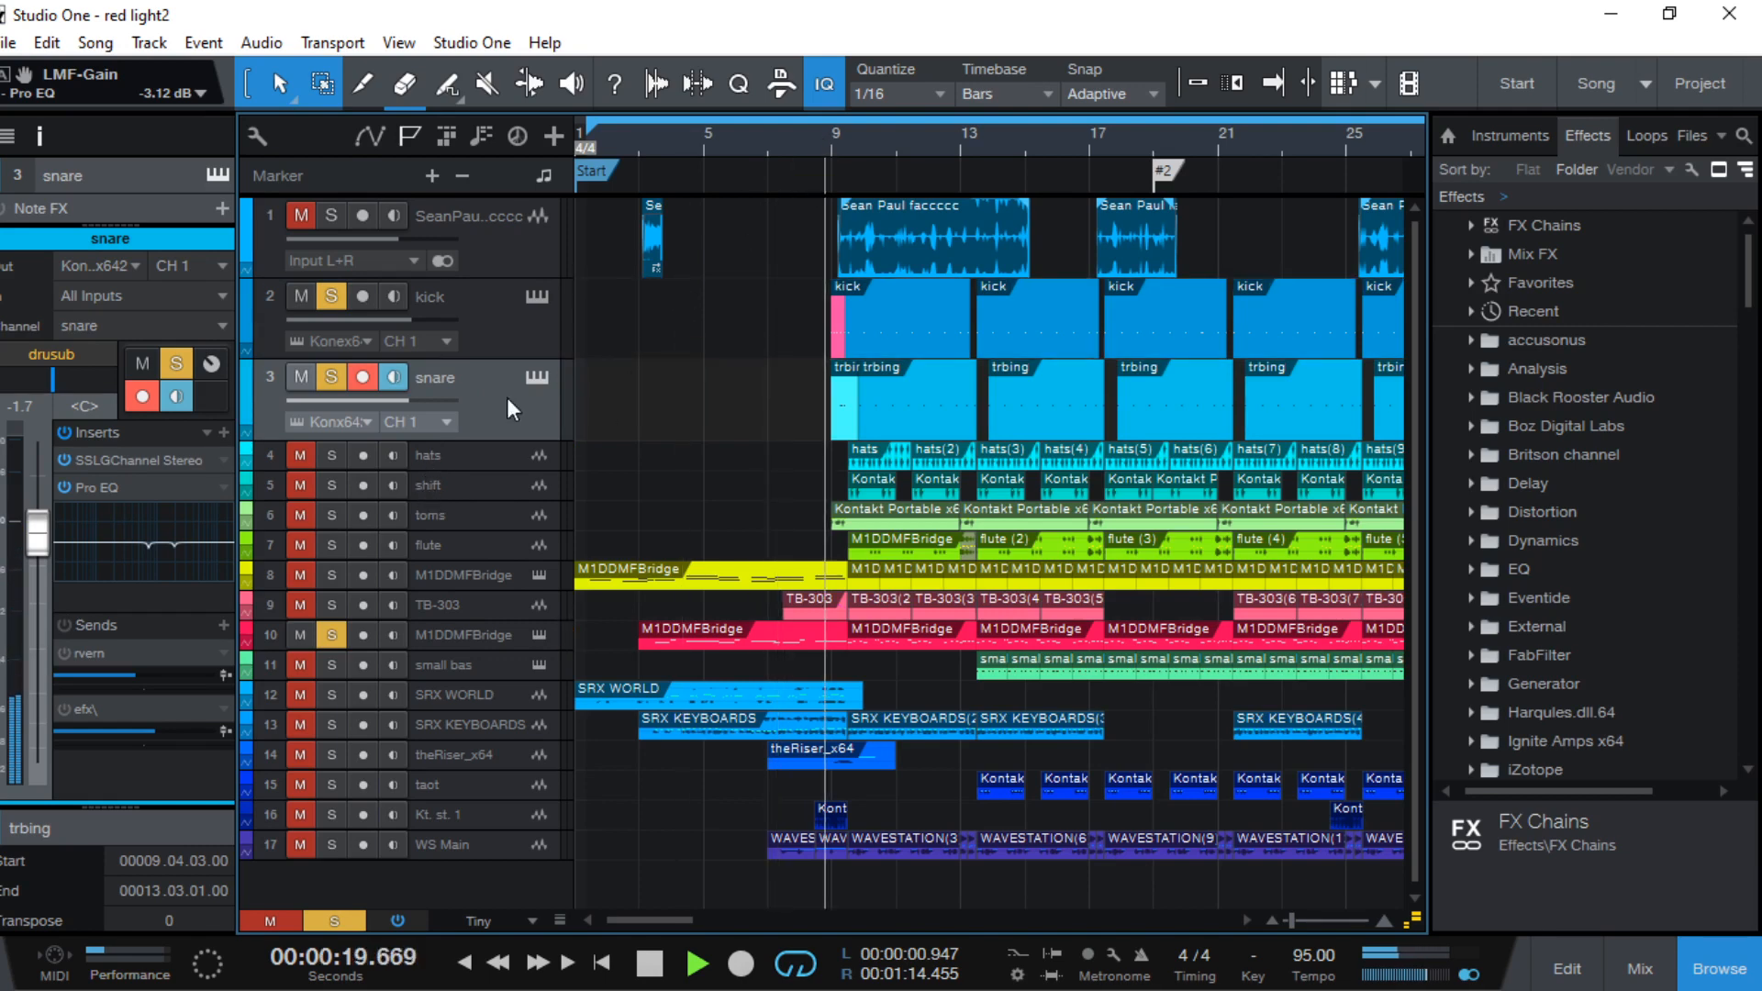
left_click(62, 654)
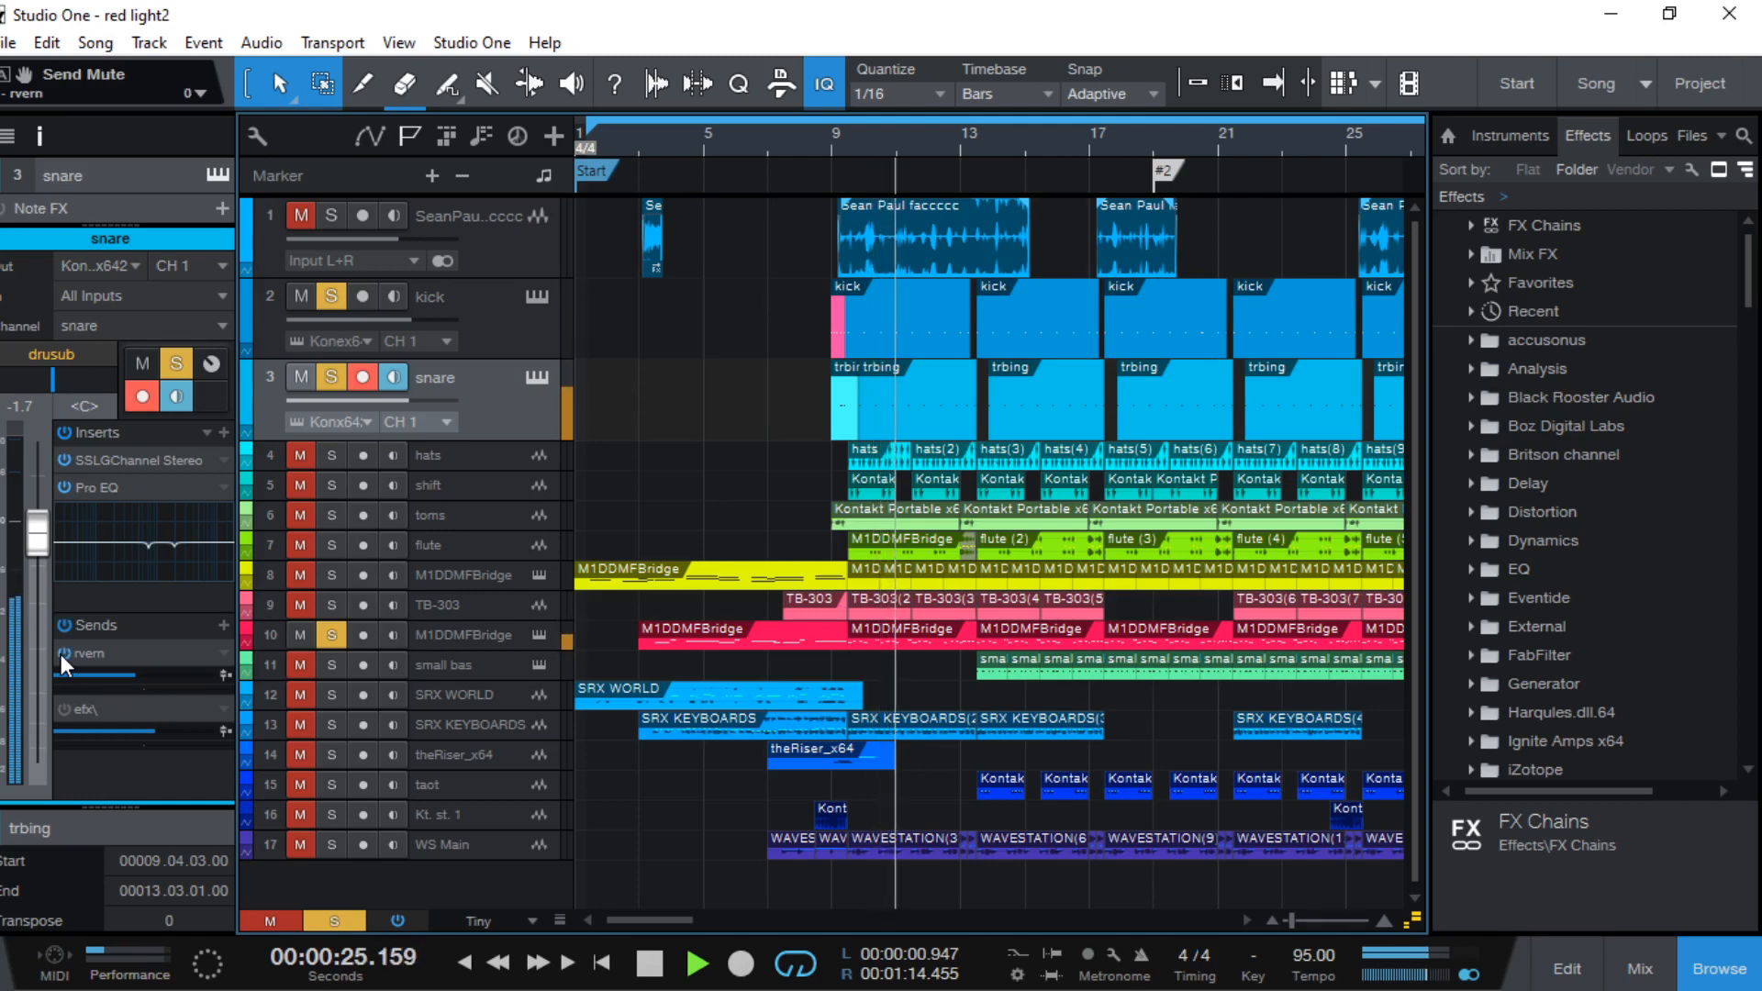
left_click(120, 652)
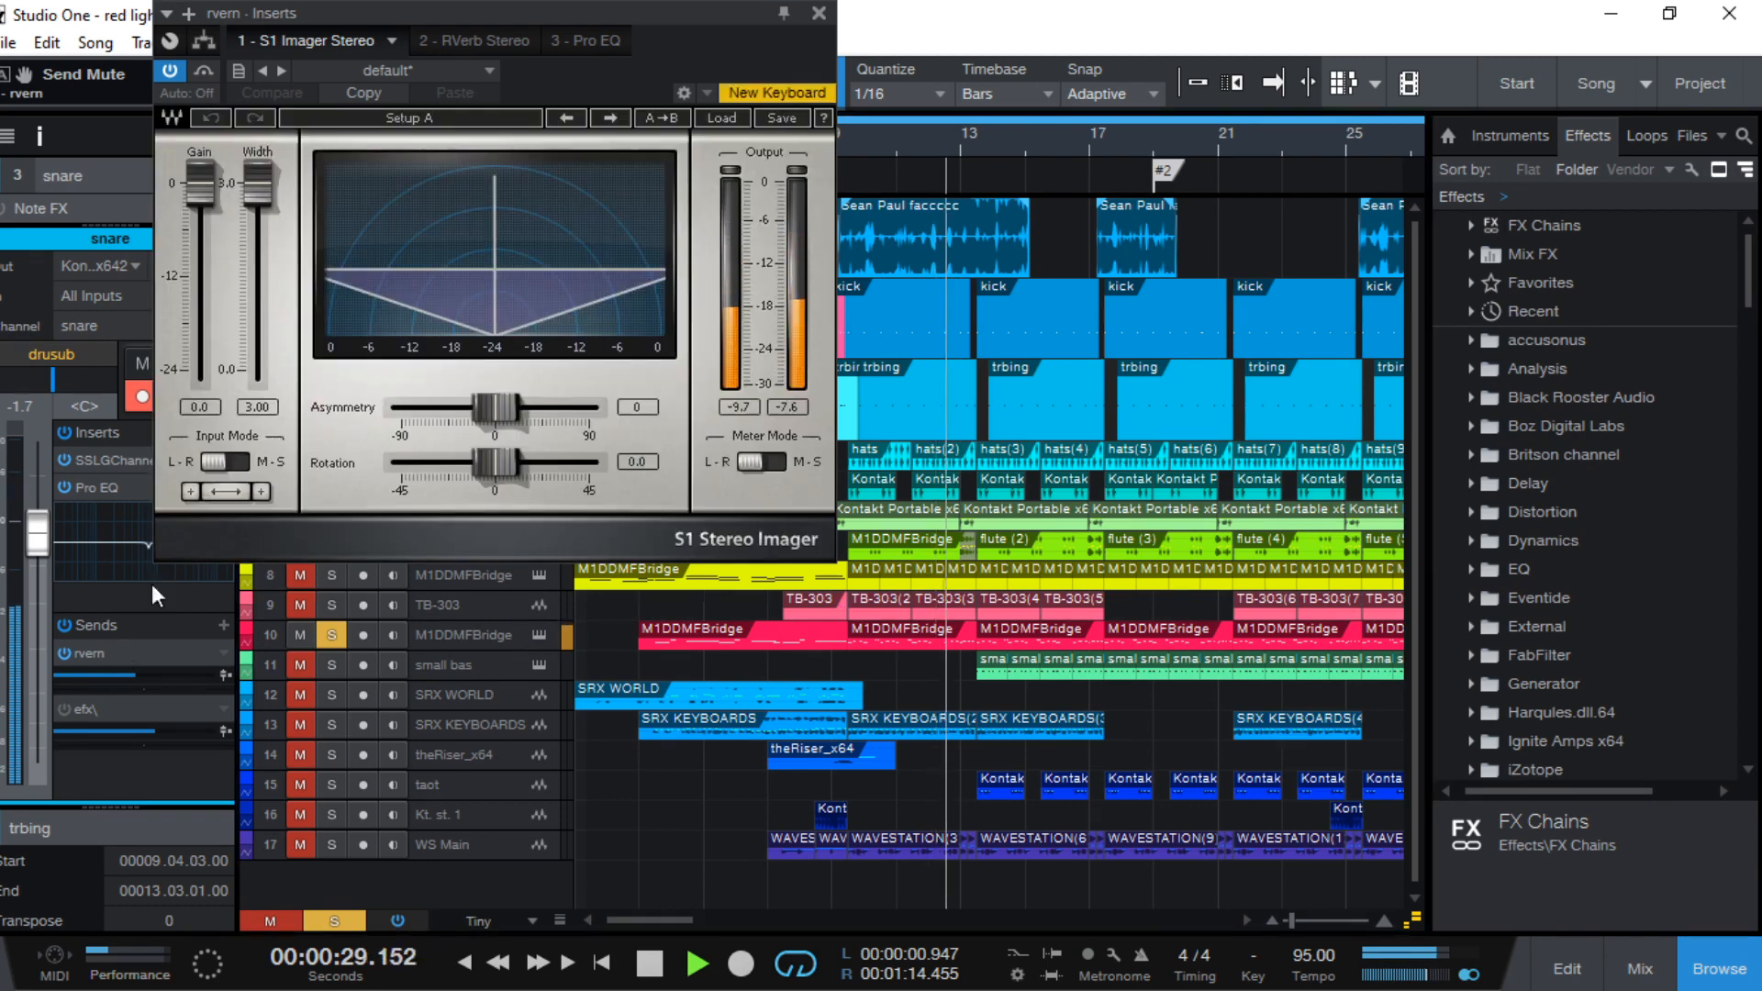
left_click(819, 13)
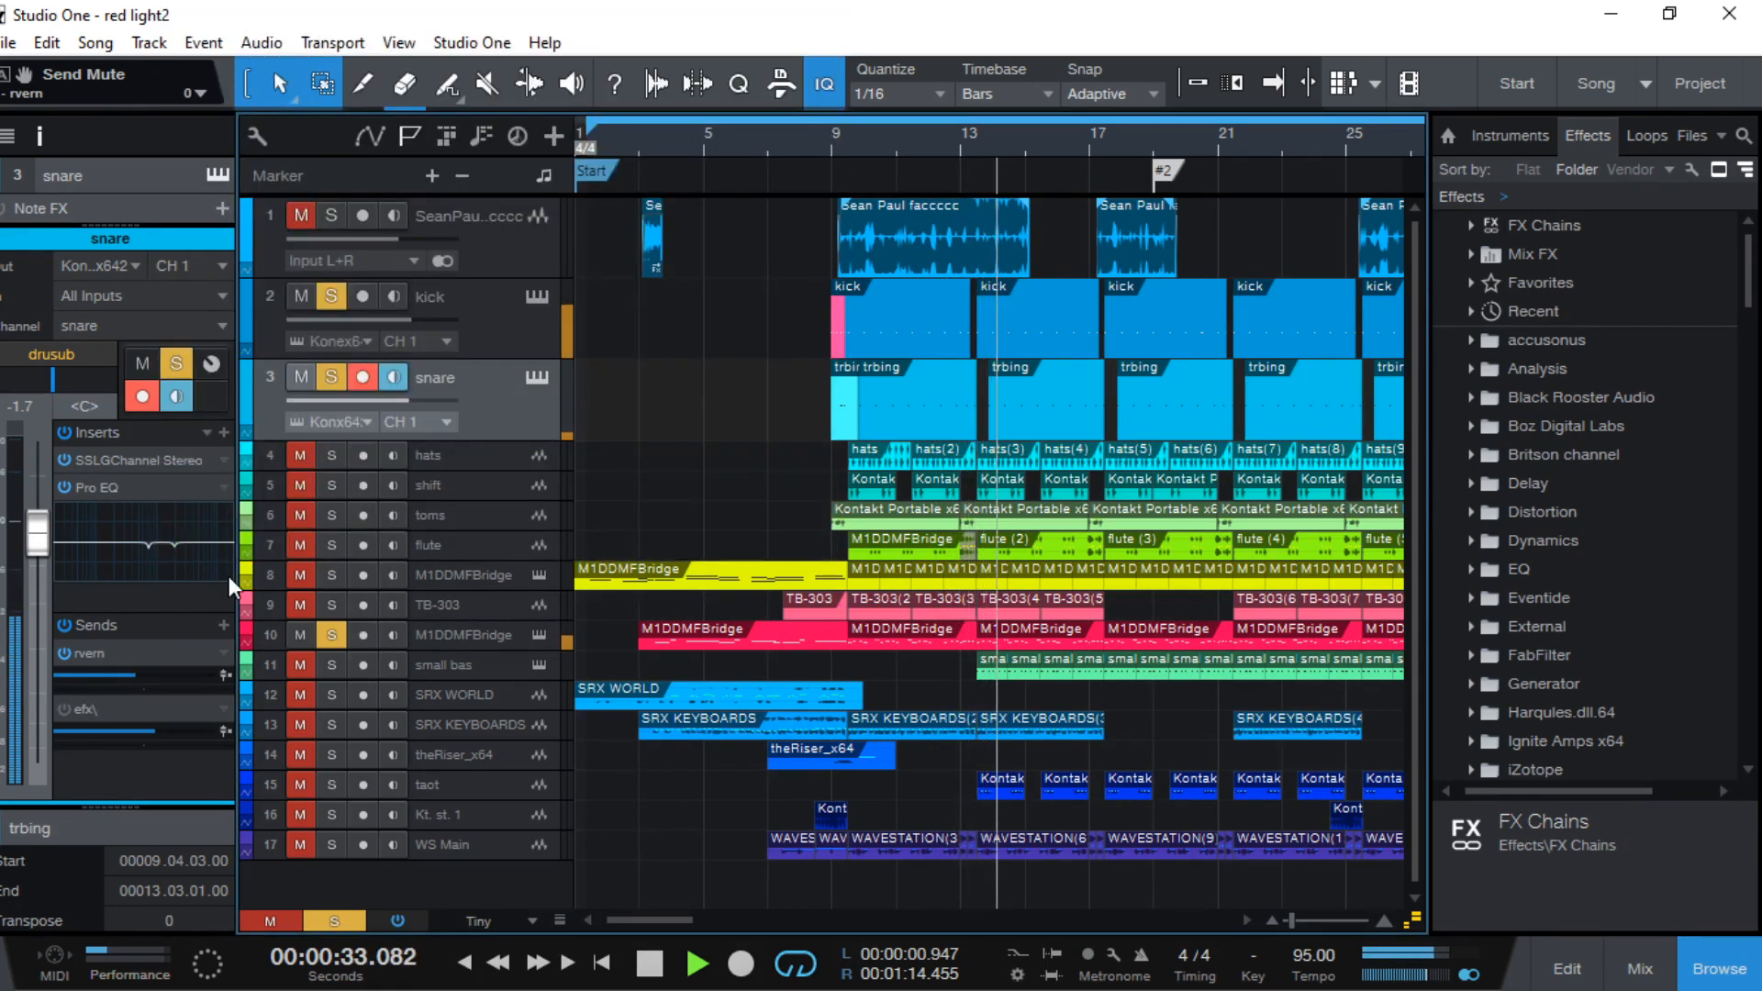
Play from bar 9 with the vocal track unmuted and compare the snare with its rvern send off and on
left_click(832, 147)
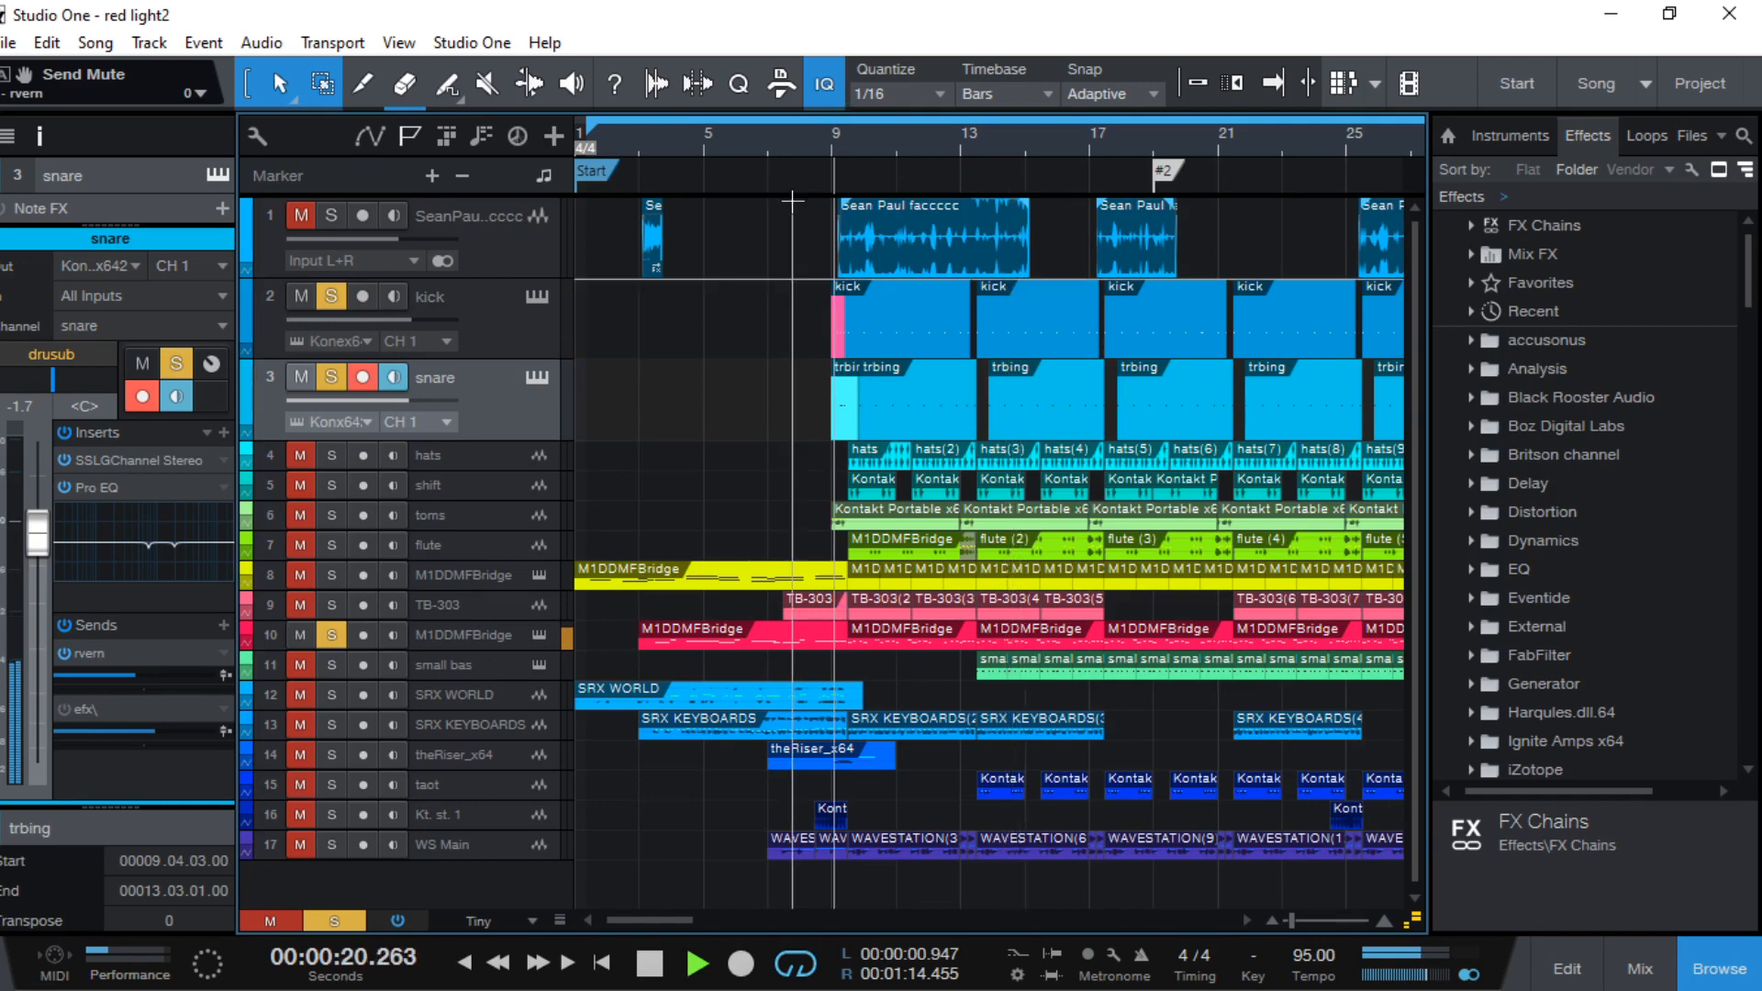
left_click(296, 219)
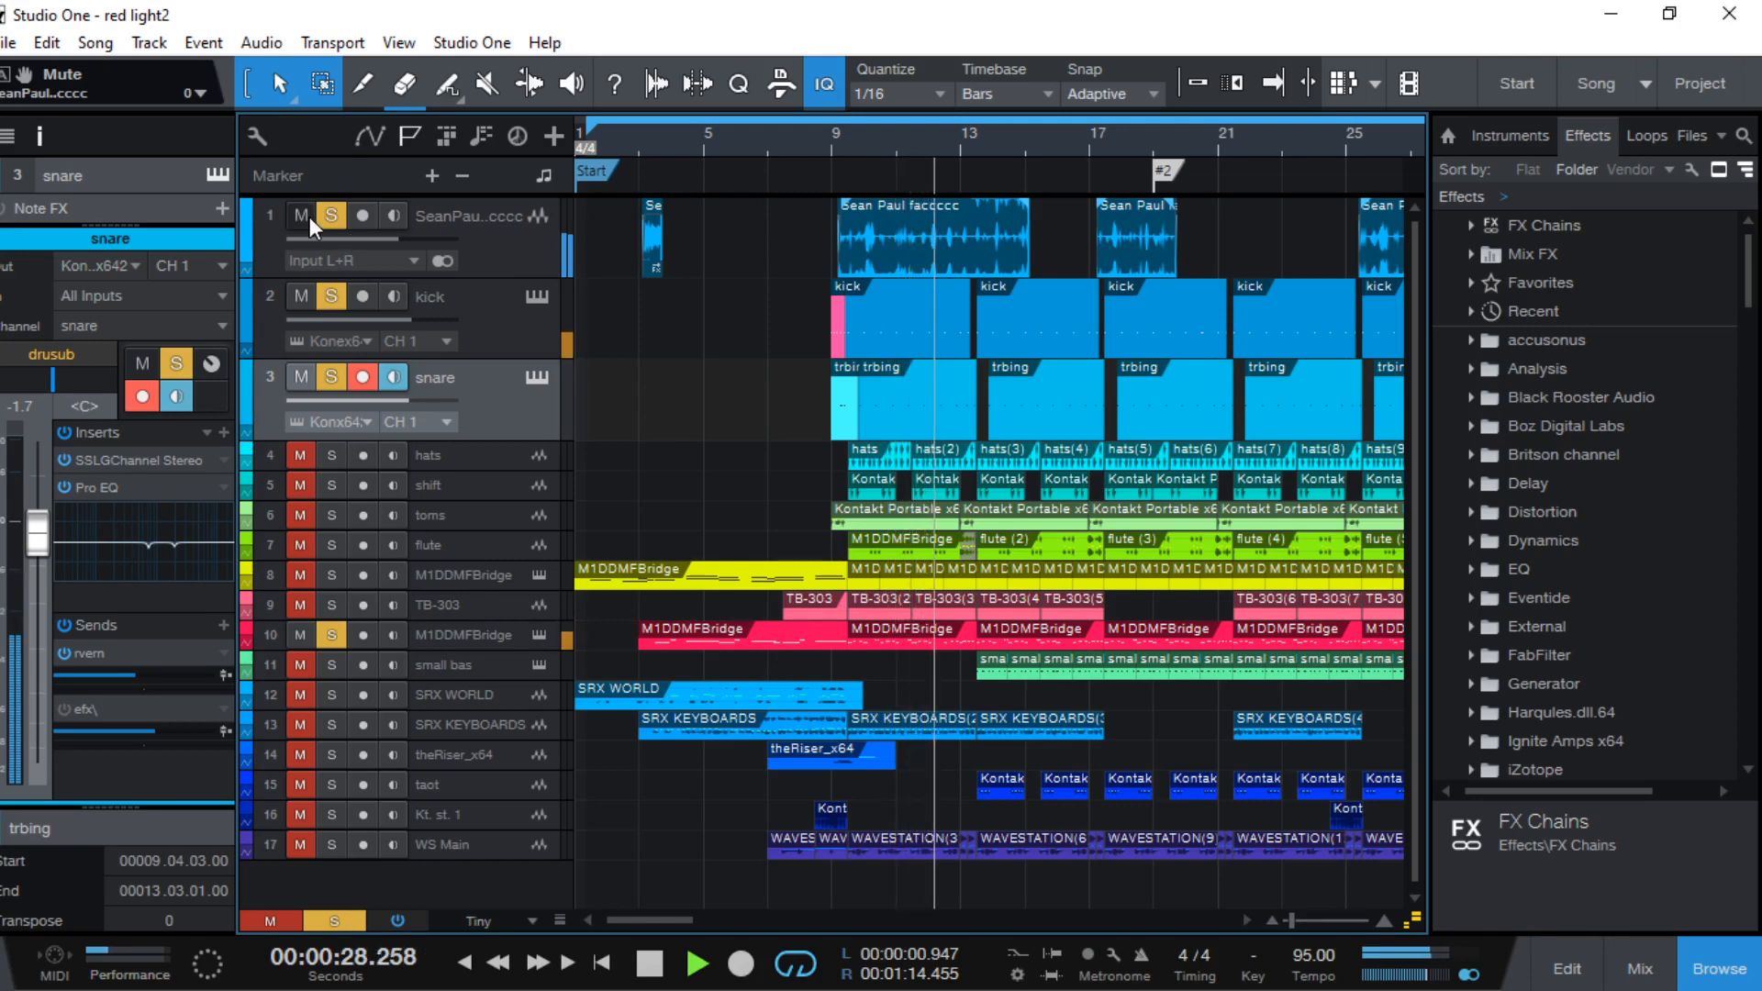
left_click(63, 653)
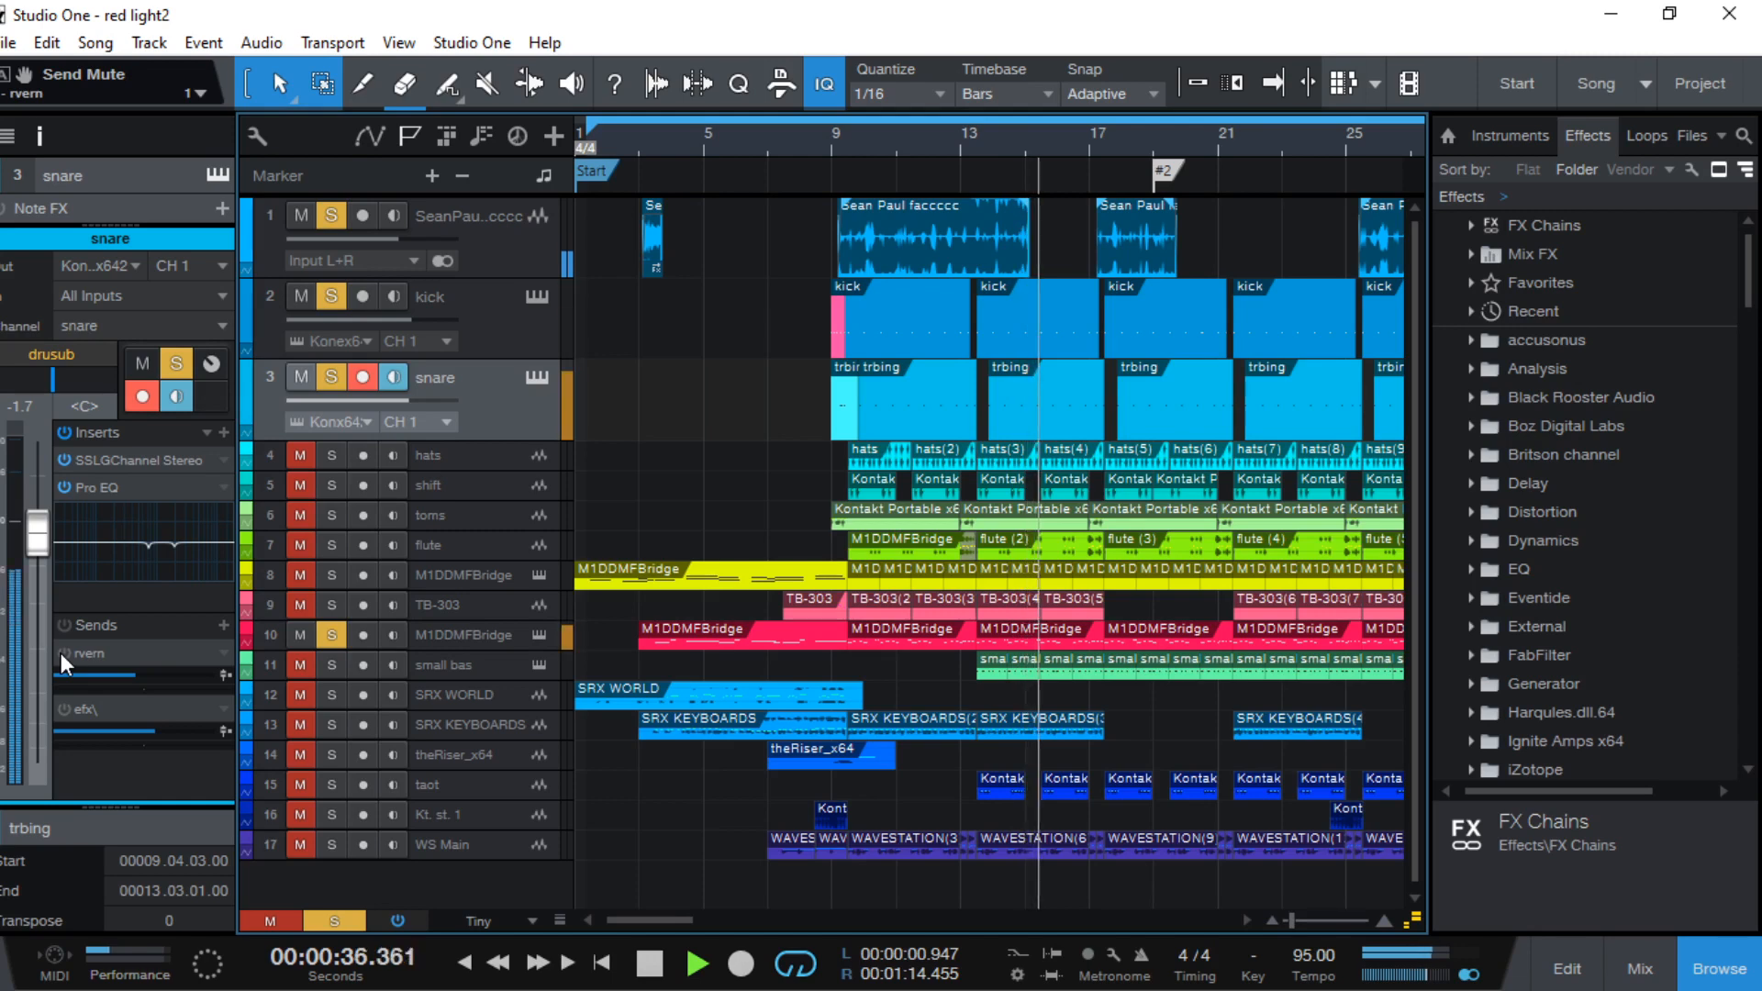
left_click(64, 653)
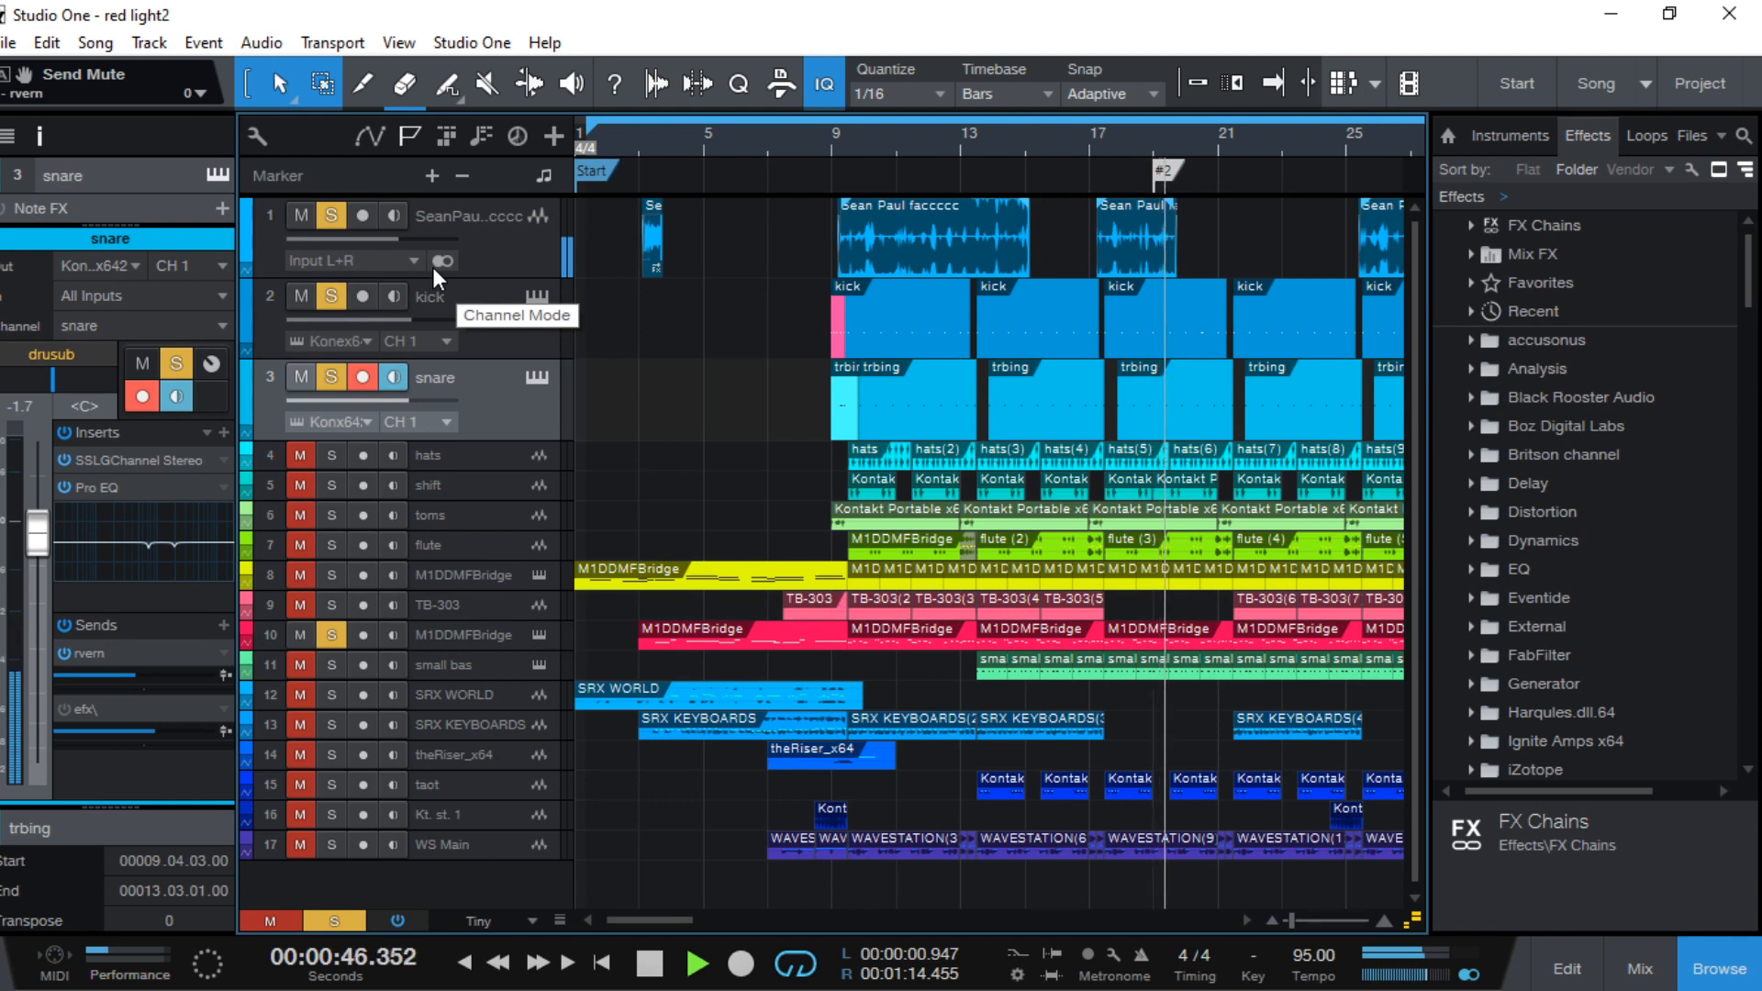
Stop playback, activate the snare's efx\ send, view the Doubler2 Stereo insert on that bus, and resume playback
key("space")
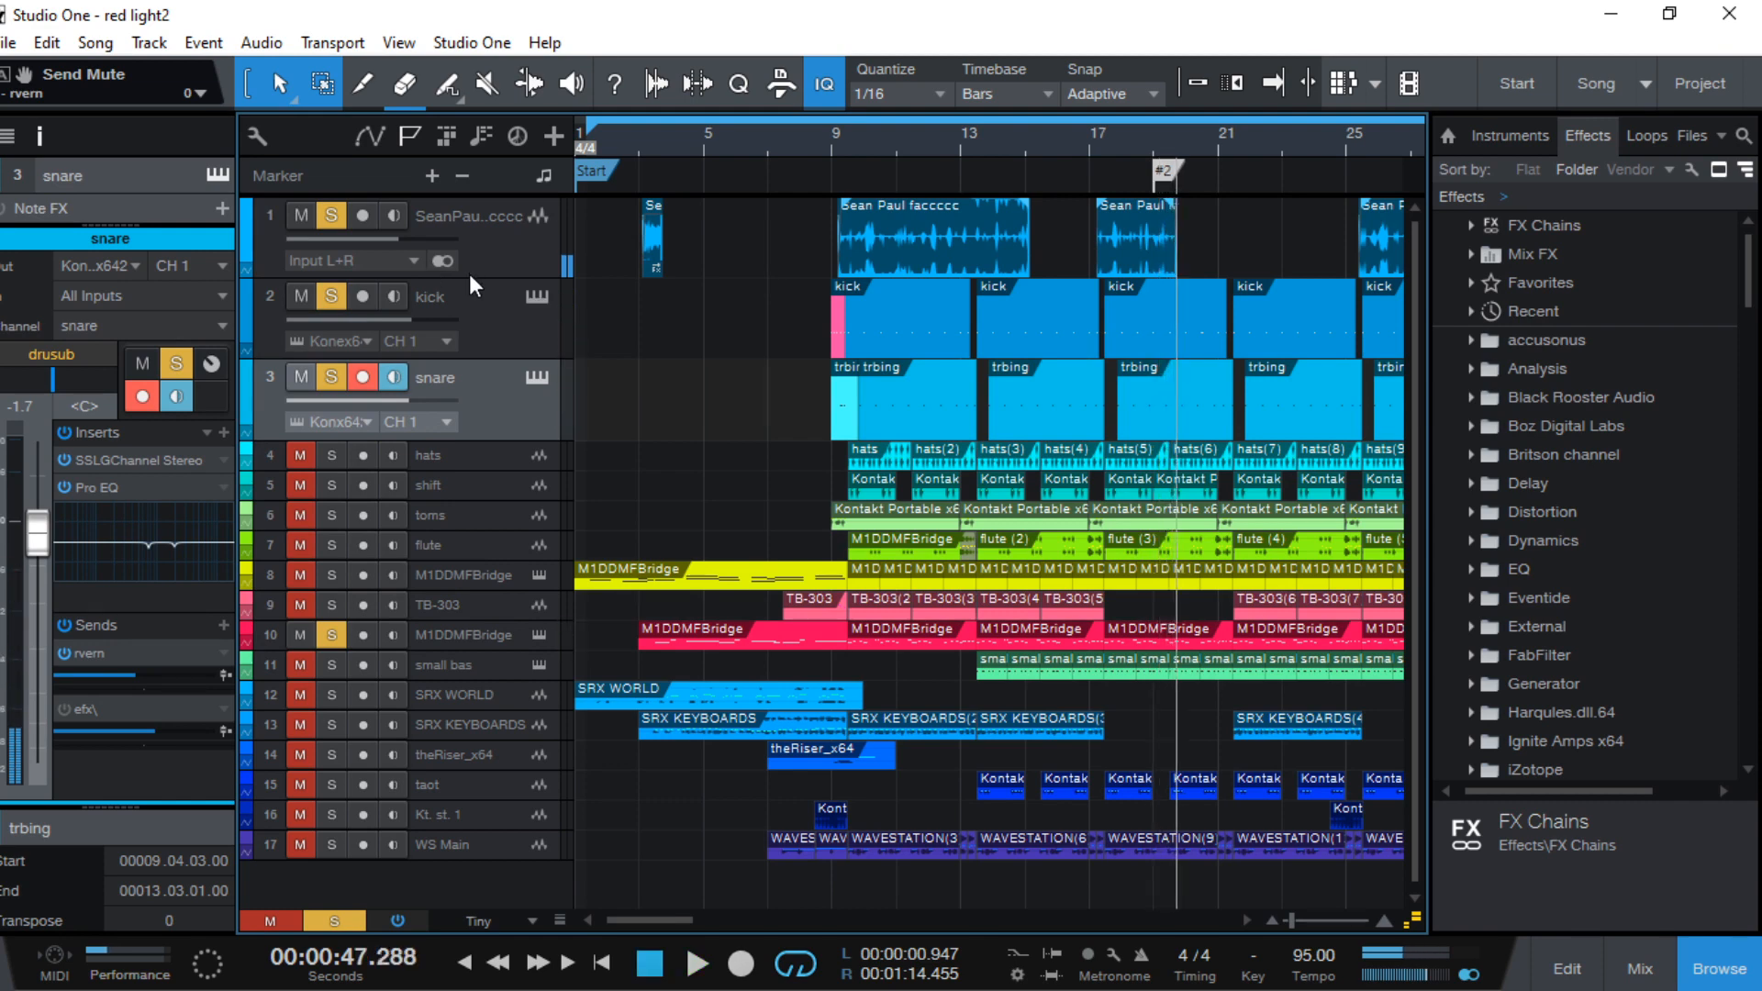
left_click(62, 713)
double_click(87, 705)
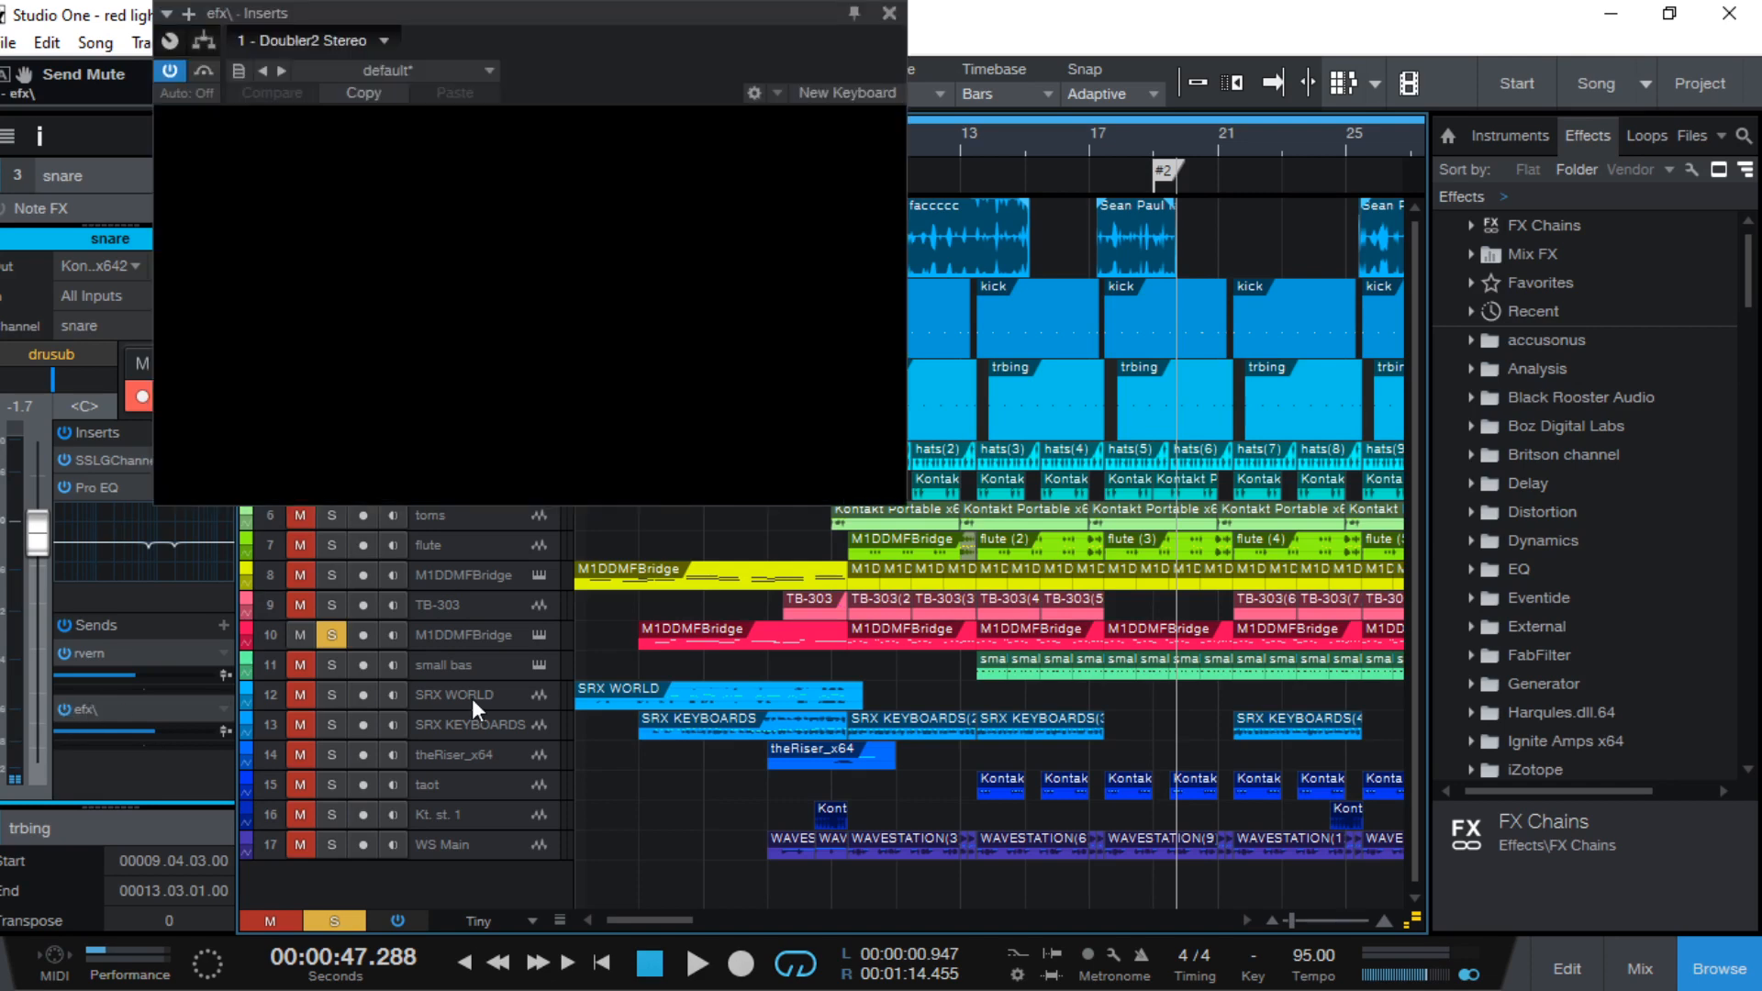
left_click(889, 13)
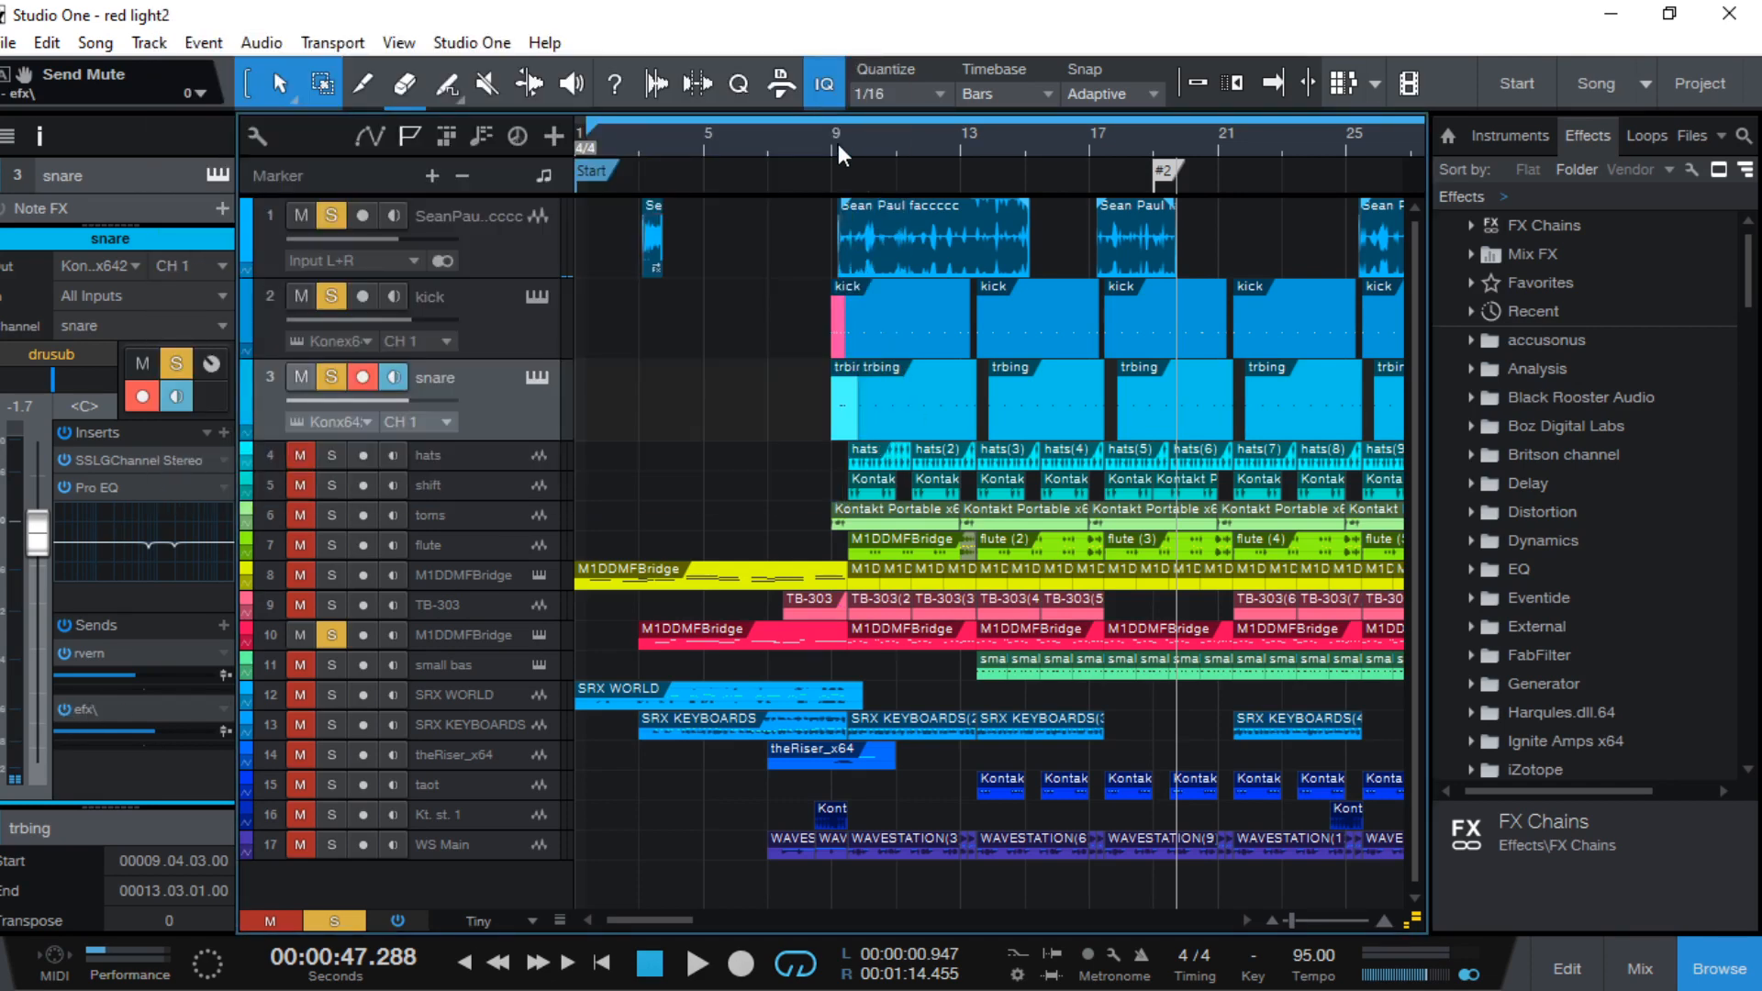
key("space")
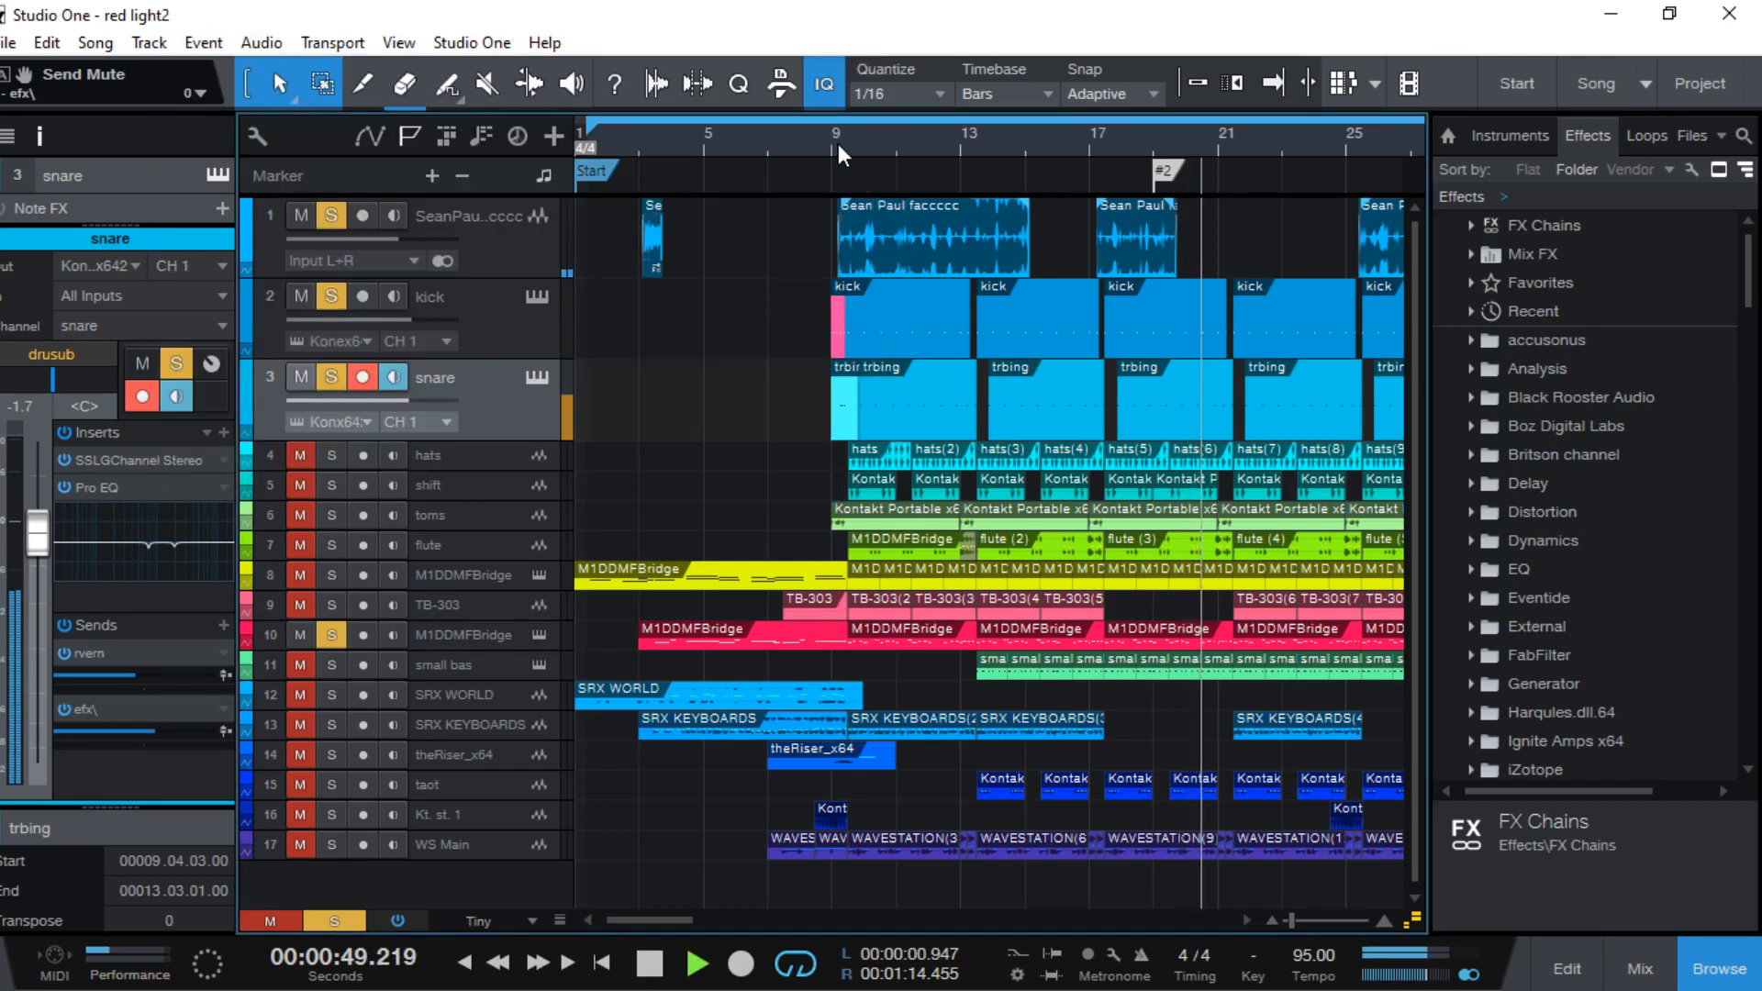
Select the kick track and check the HMF frequency in its SSLGChannel Stereo insert with playback stopped
left_click(497, 326)
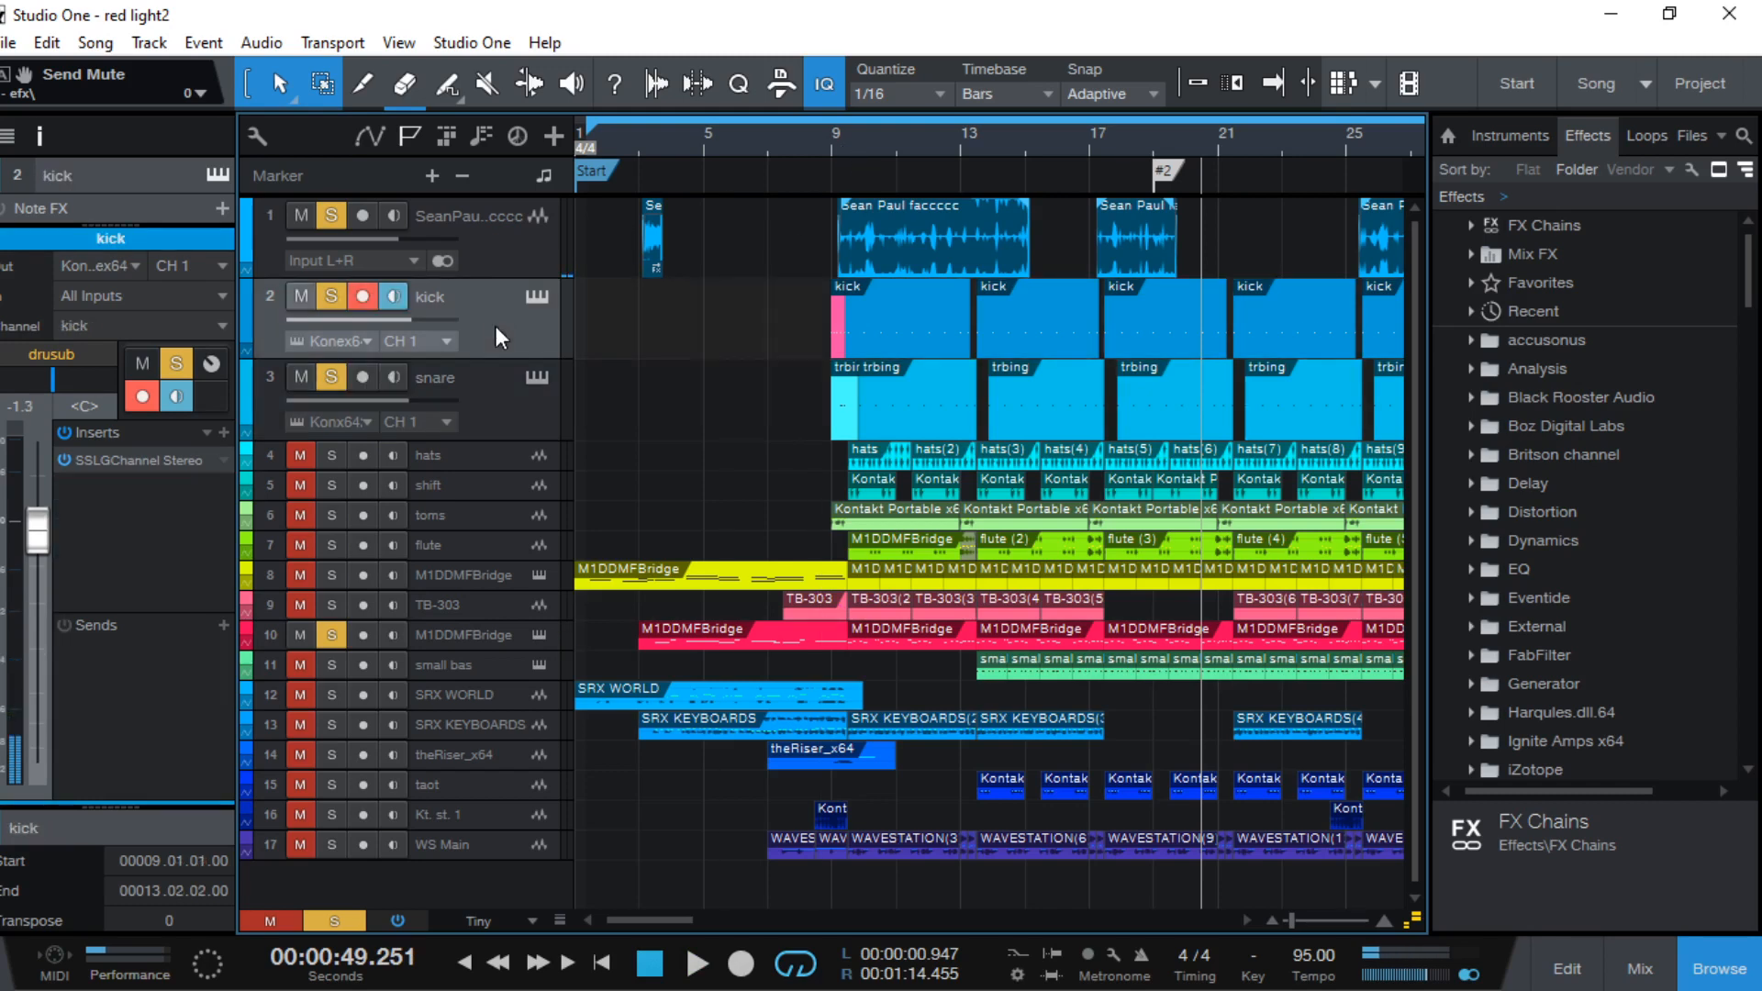
left_click(178, 466)
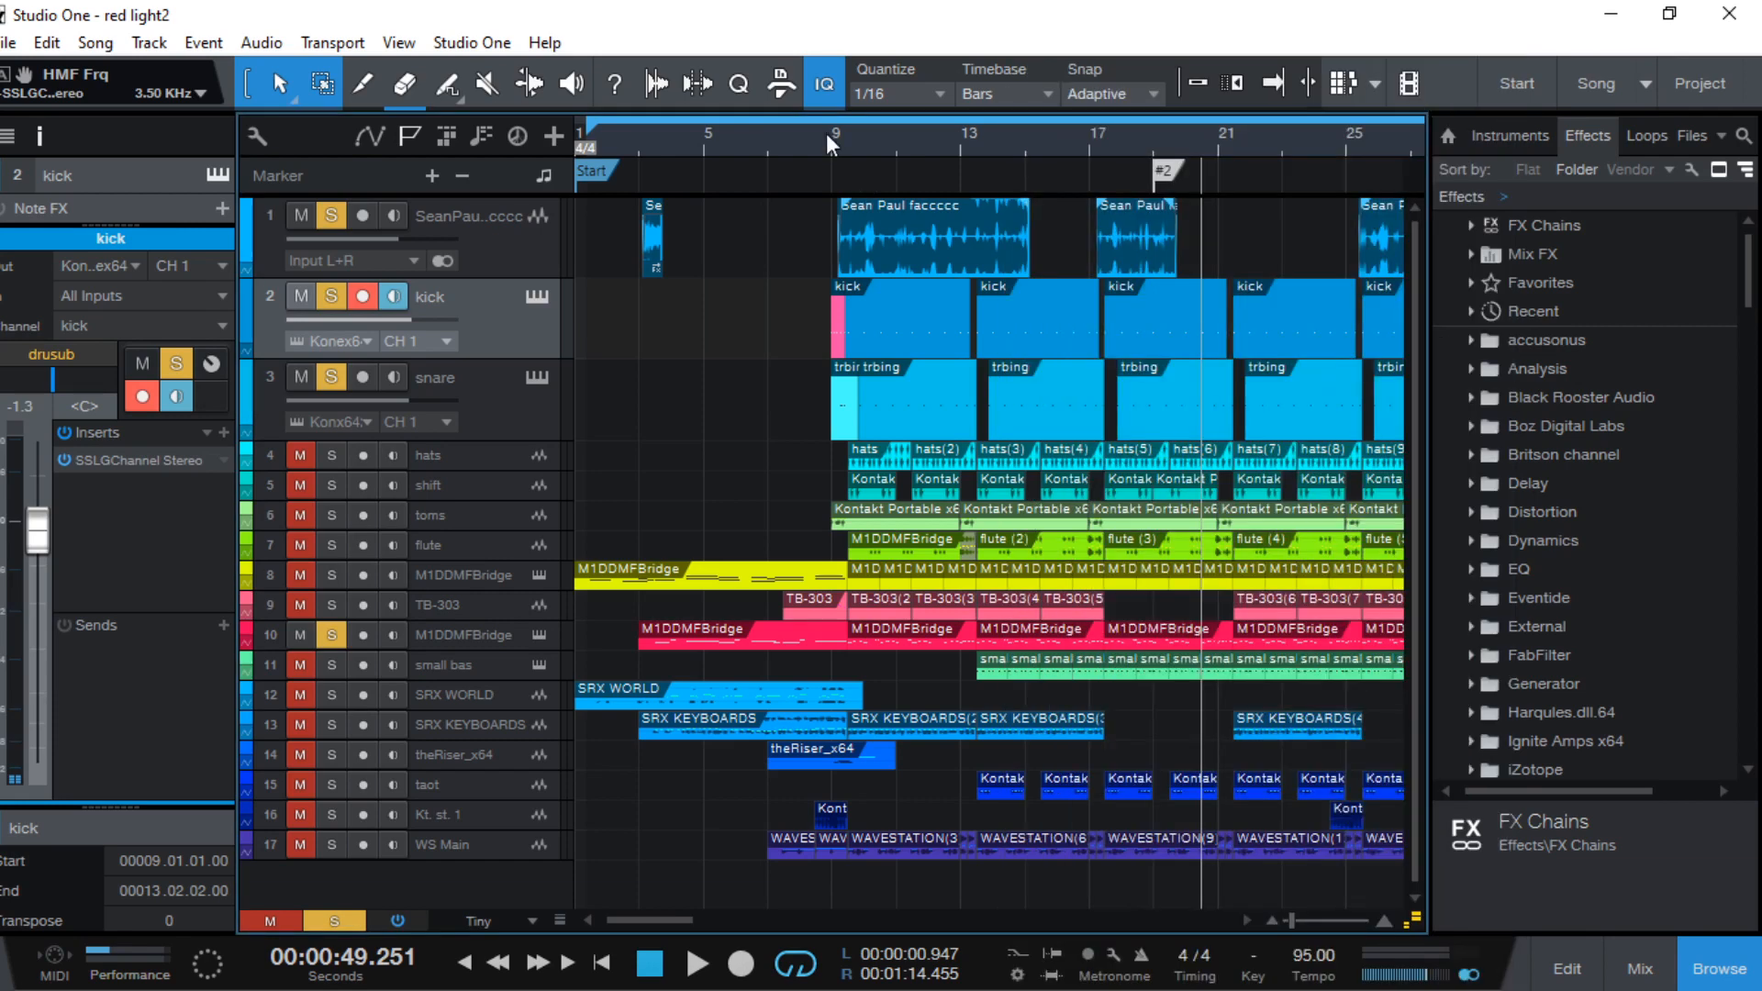
Unmute the hats track and play the mix from about bar 10
left_click(828, 133)
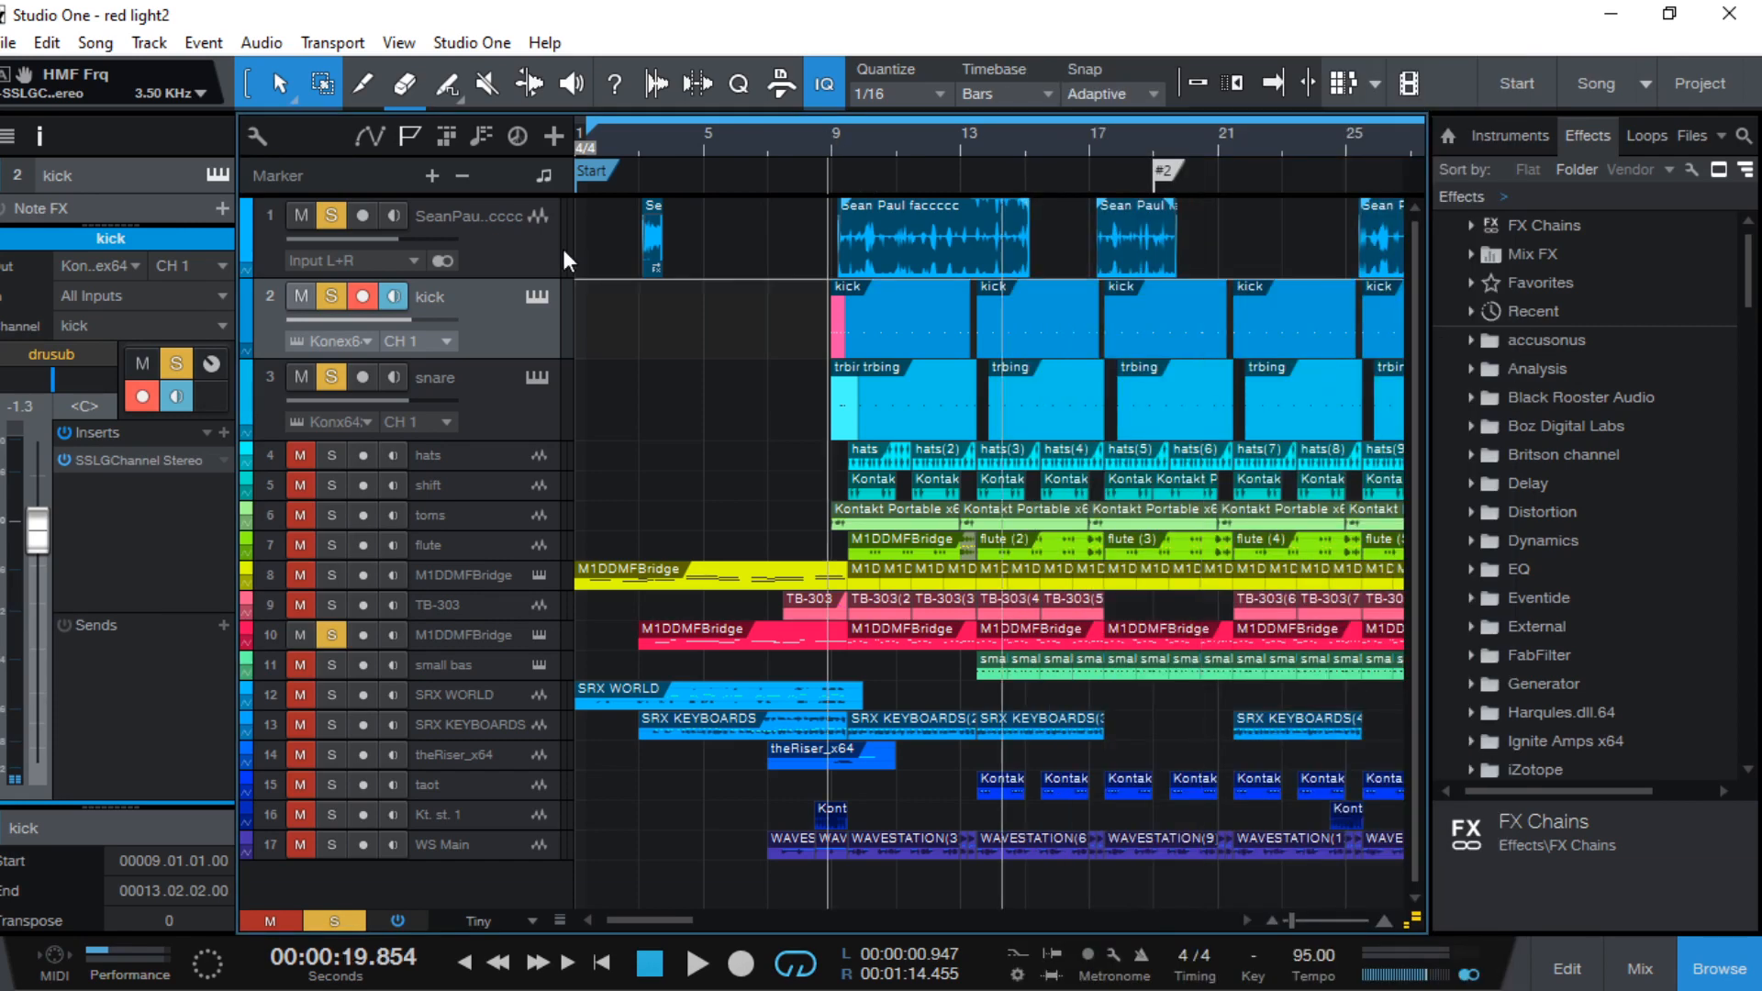
left_click(490, 396)
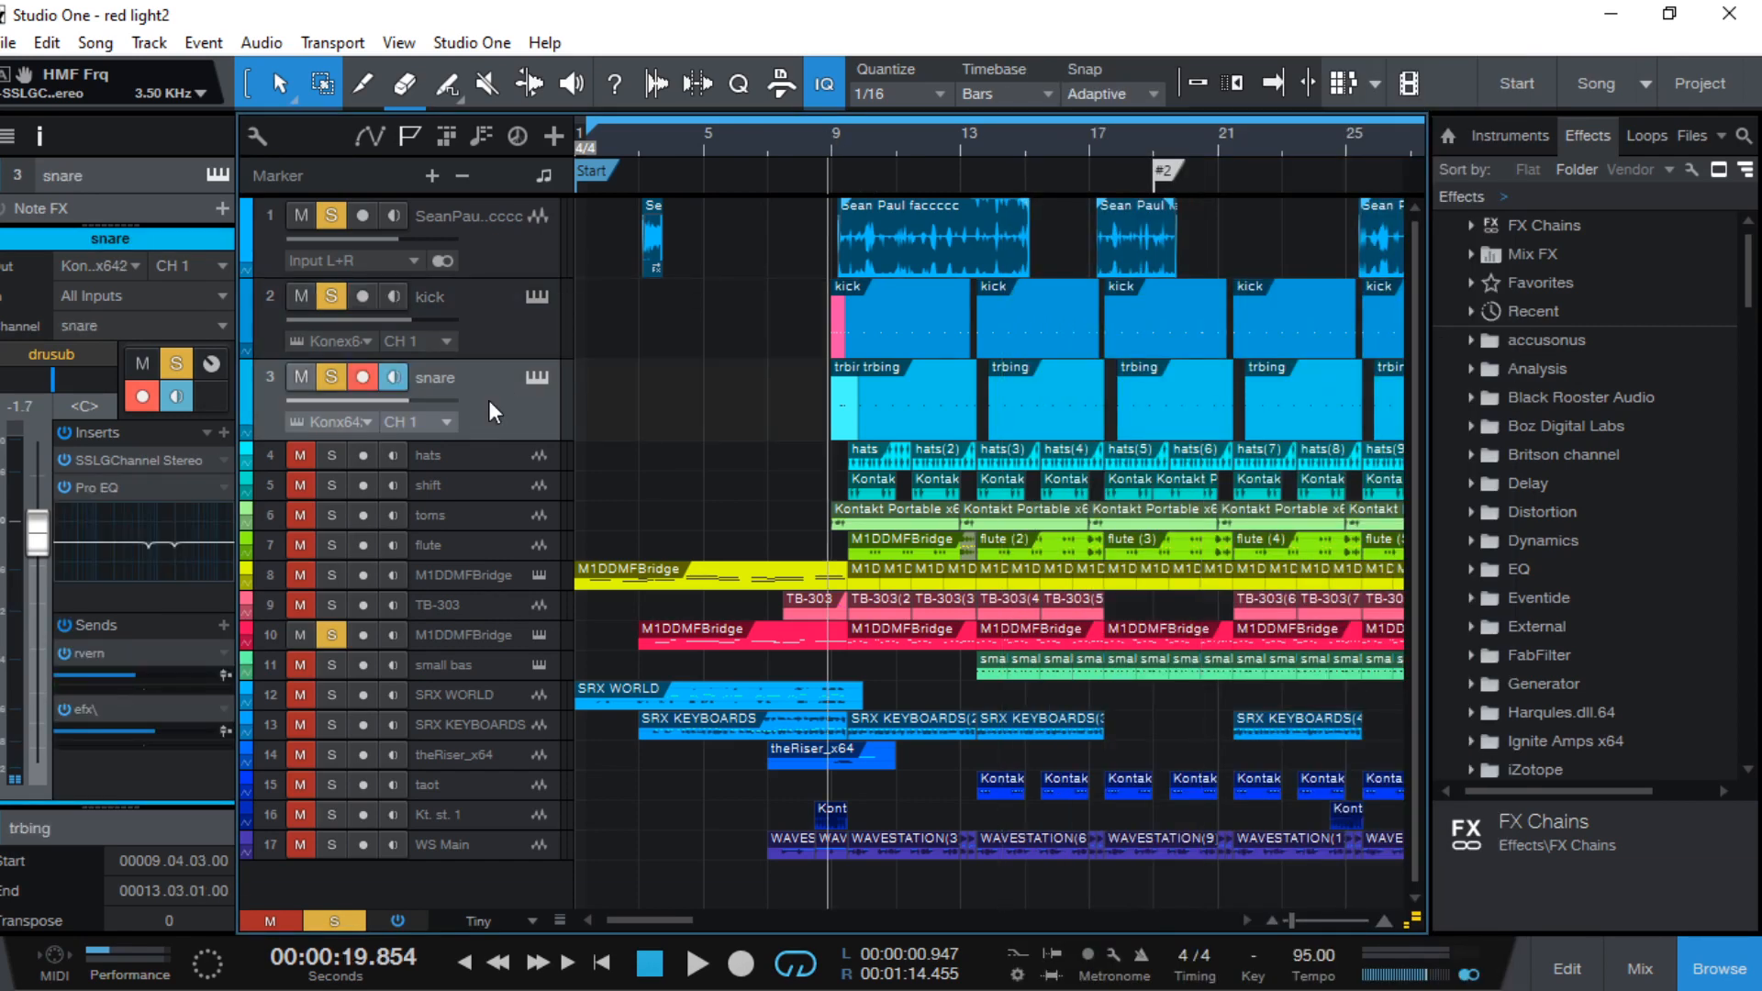
left_click(300, 457)
left_click(476, 452)
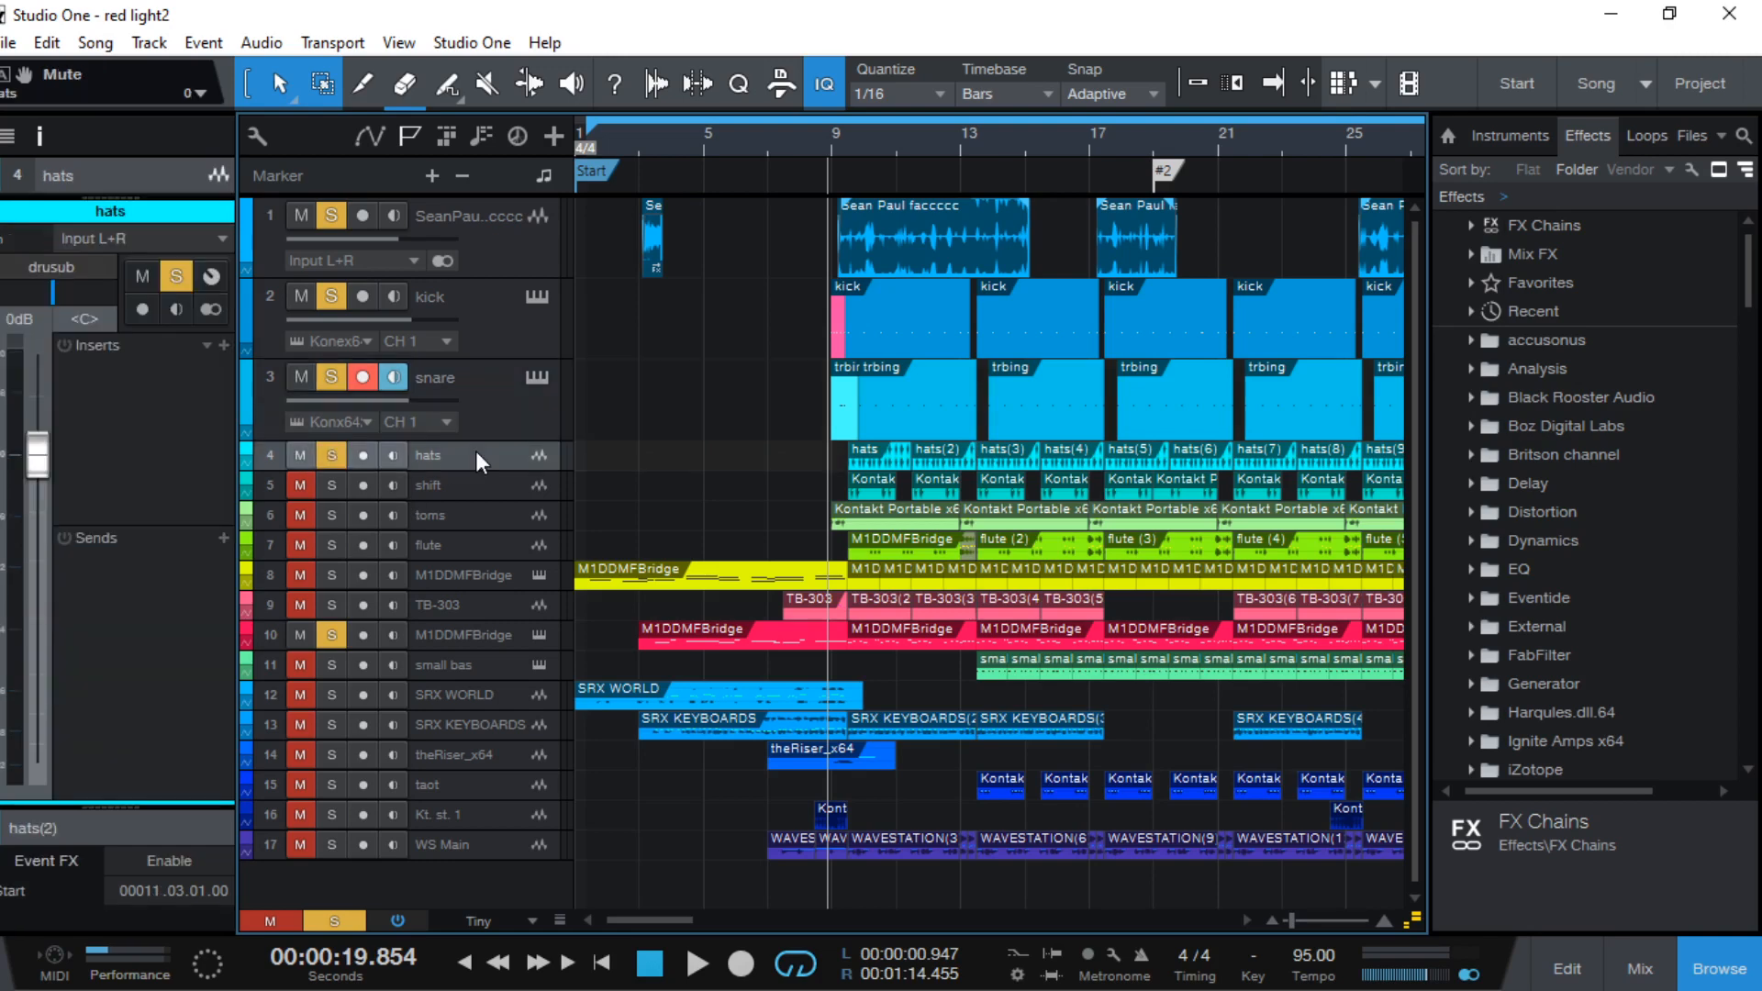
left_click(863, 129)
key("space")
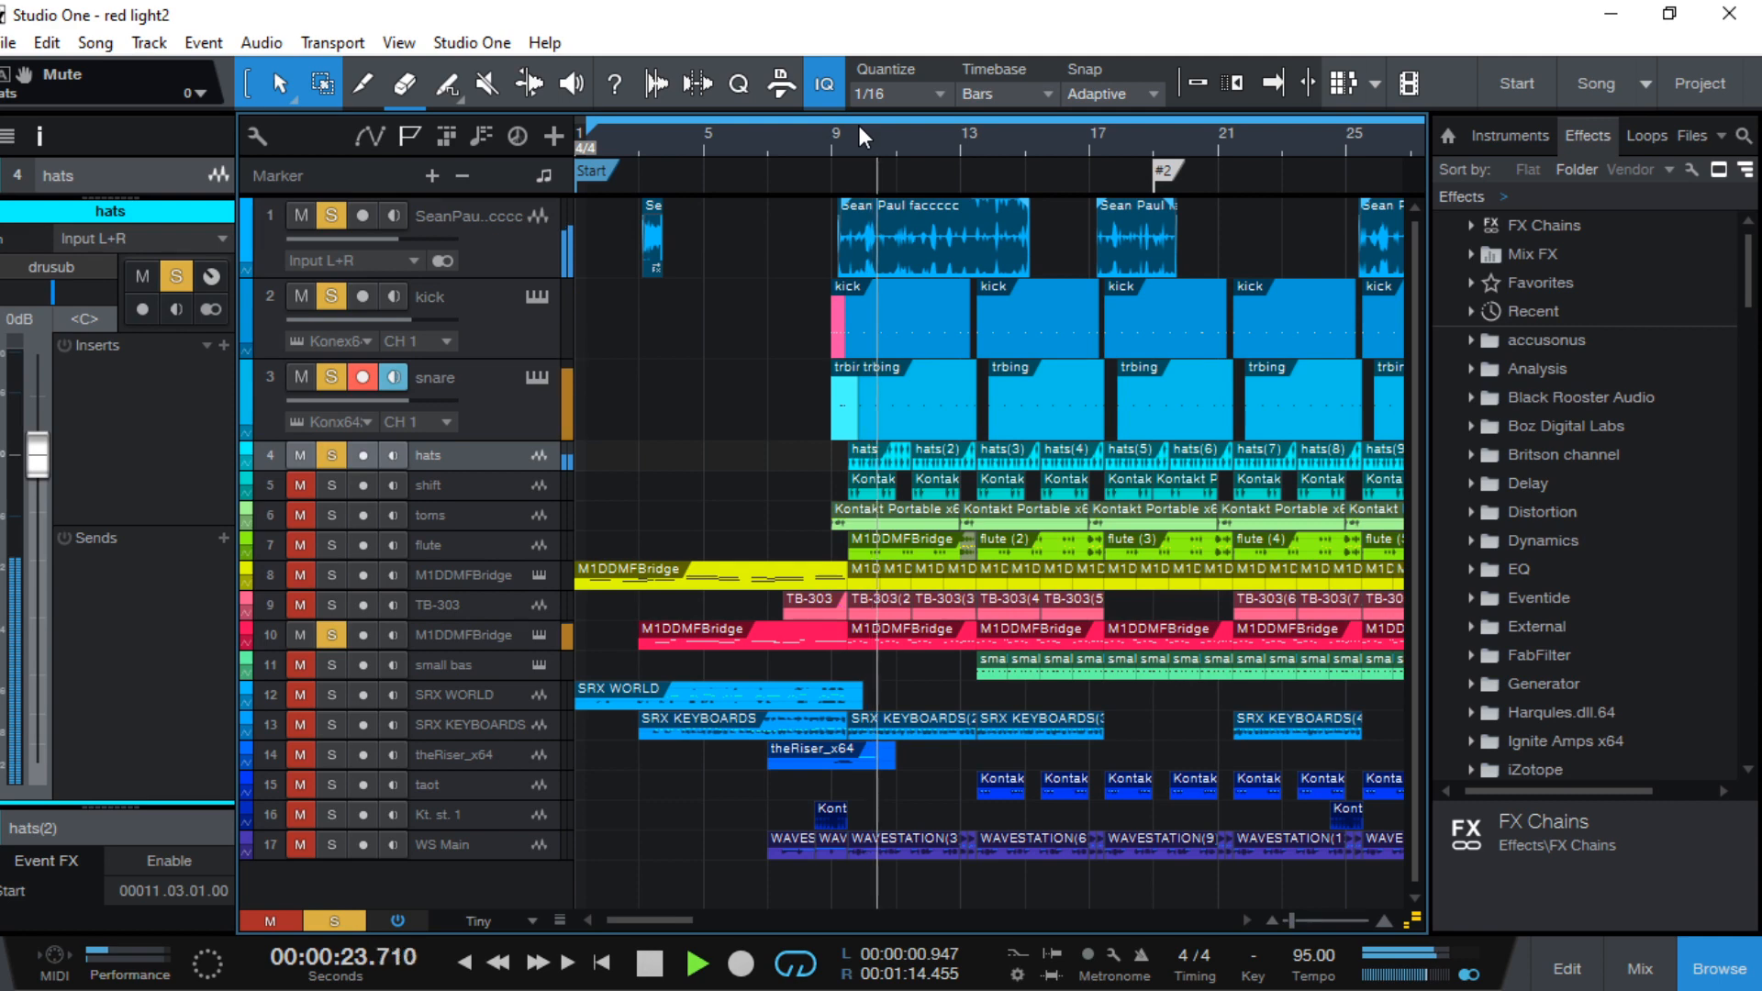
Mute the vocal track and bring the toms track into the mix, unmuted and soloed
left_click(301, 215)
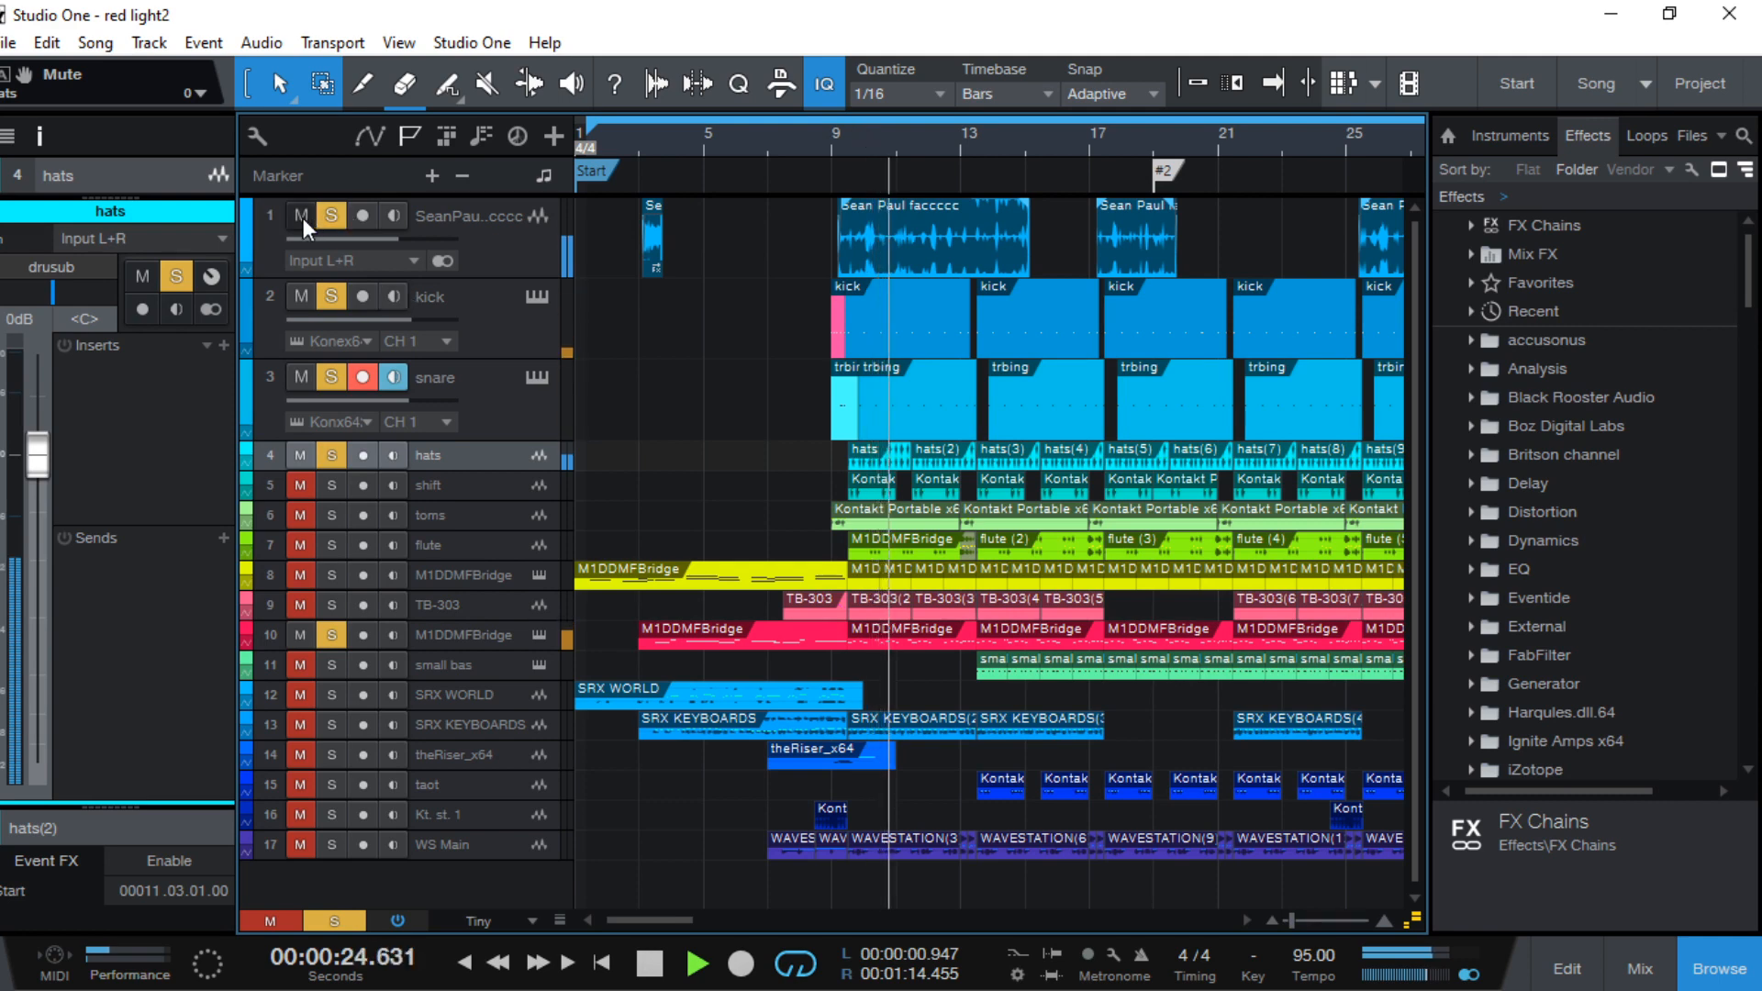
left_click(487, 516)
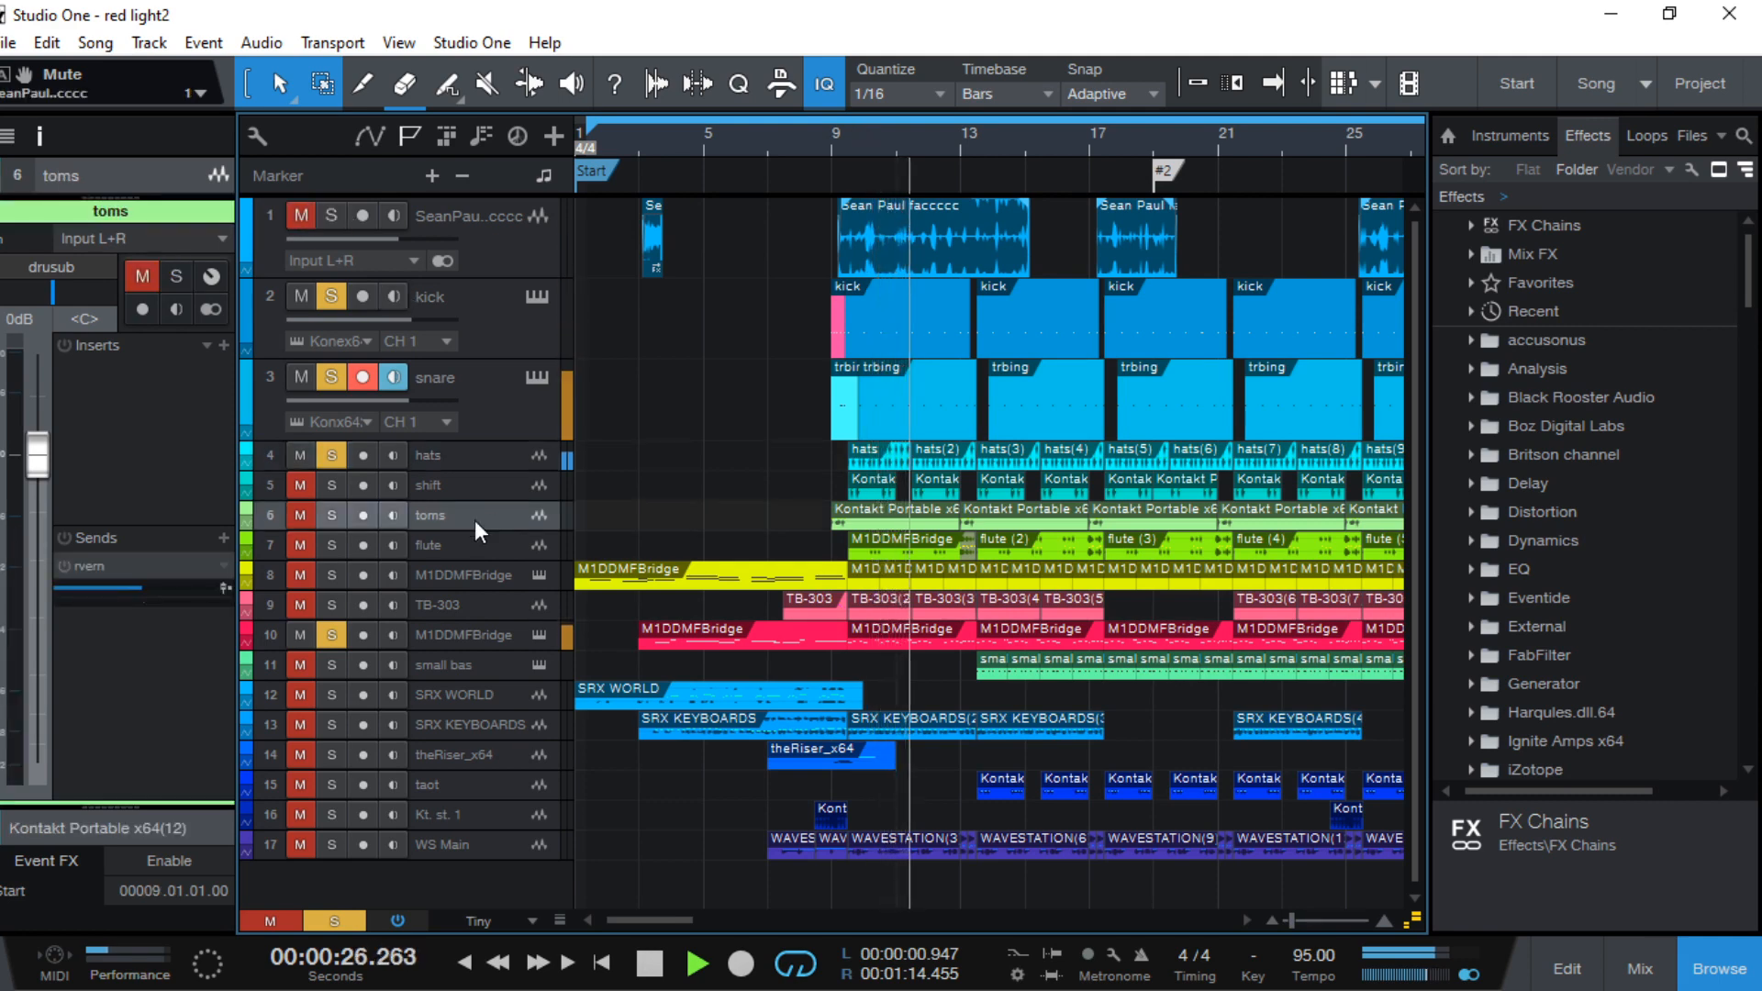
left_click(301, 515)
left_click(331, 515)
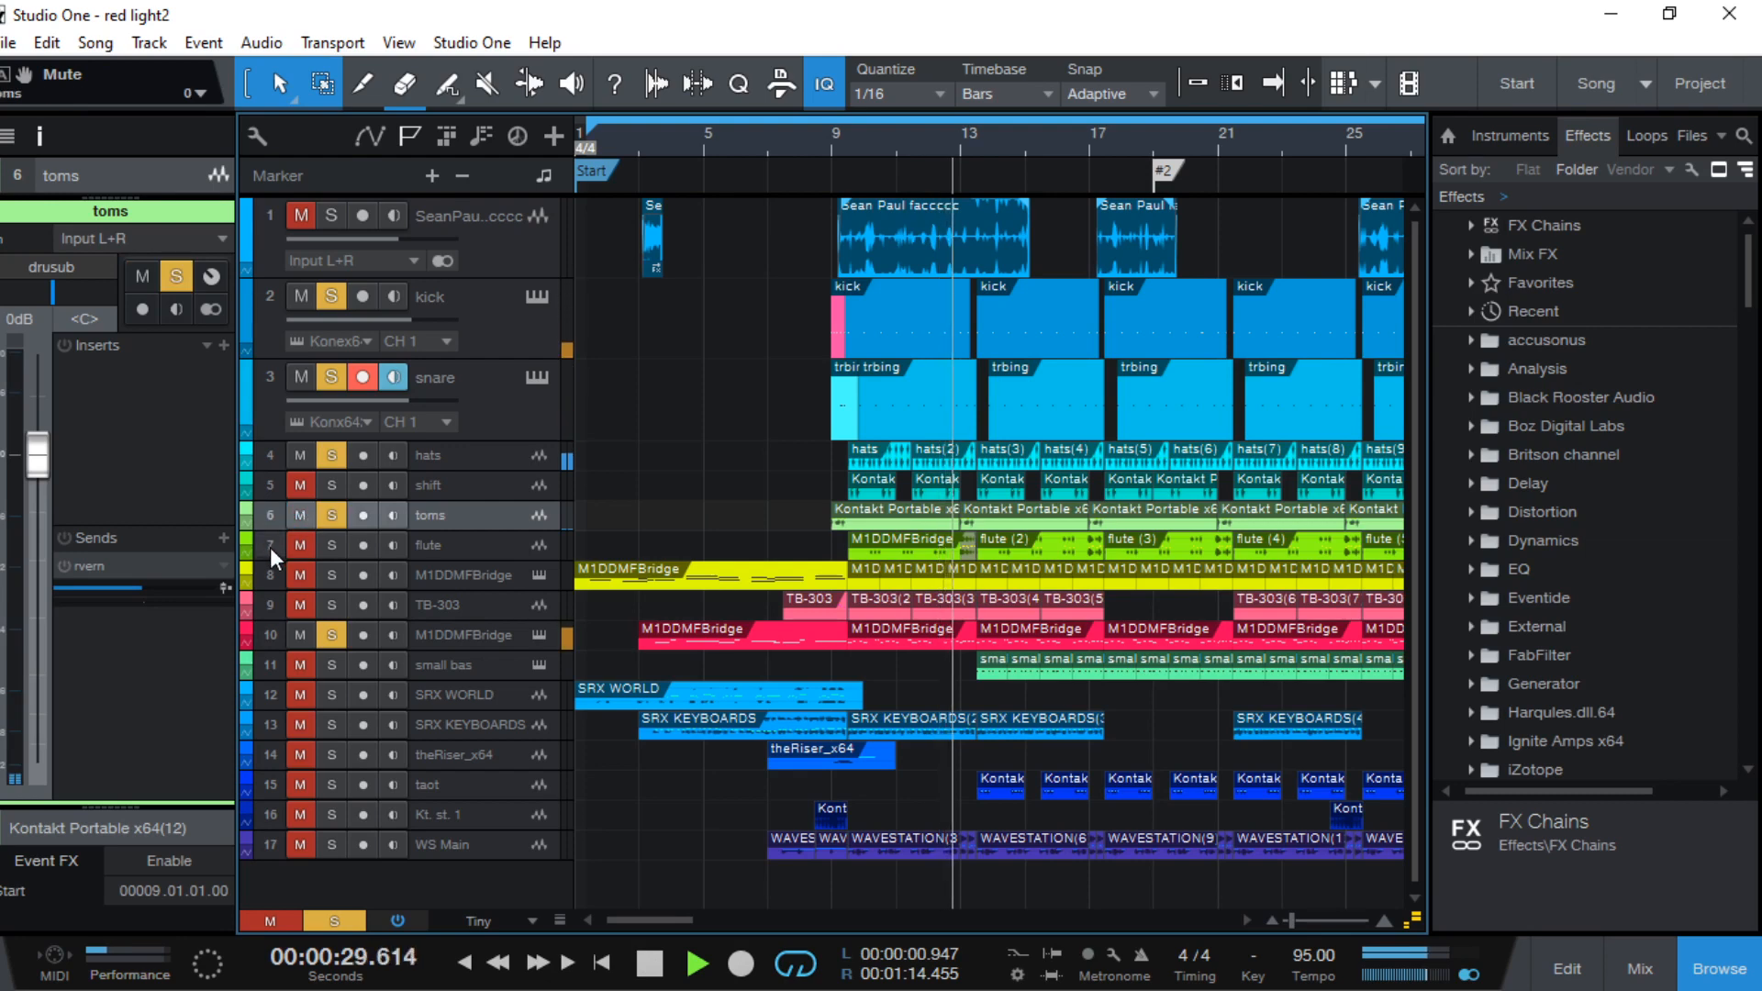
Activate the toms' rvern send, restart playback just before bar 9 and set the toms' volume to +0.2 dB
left_click(65, 566)
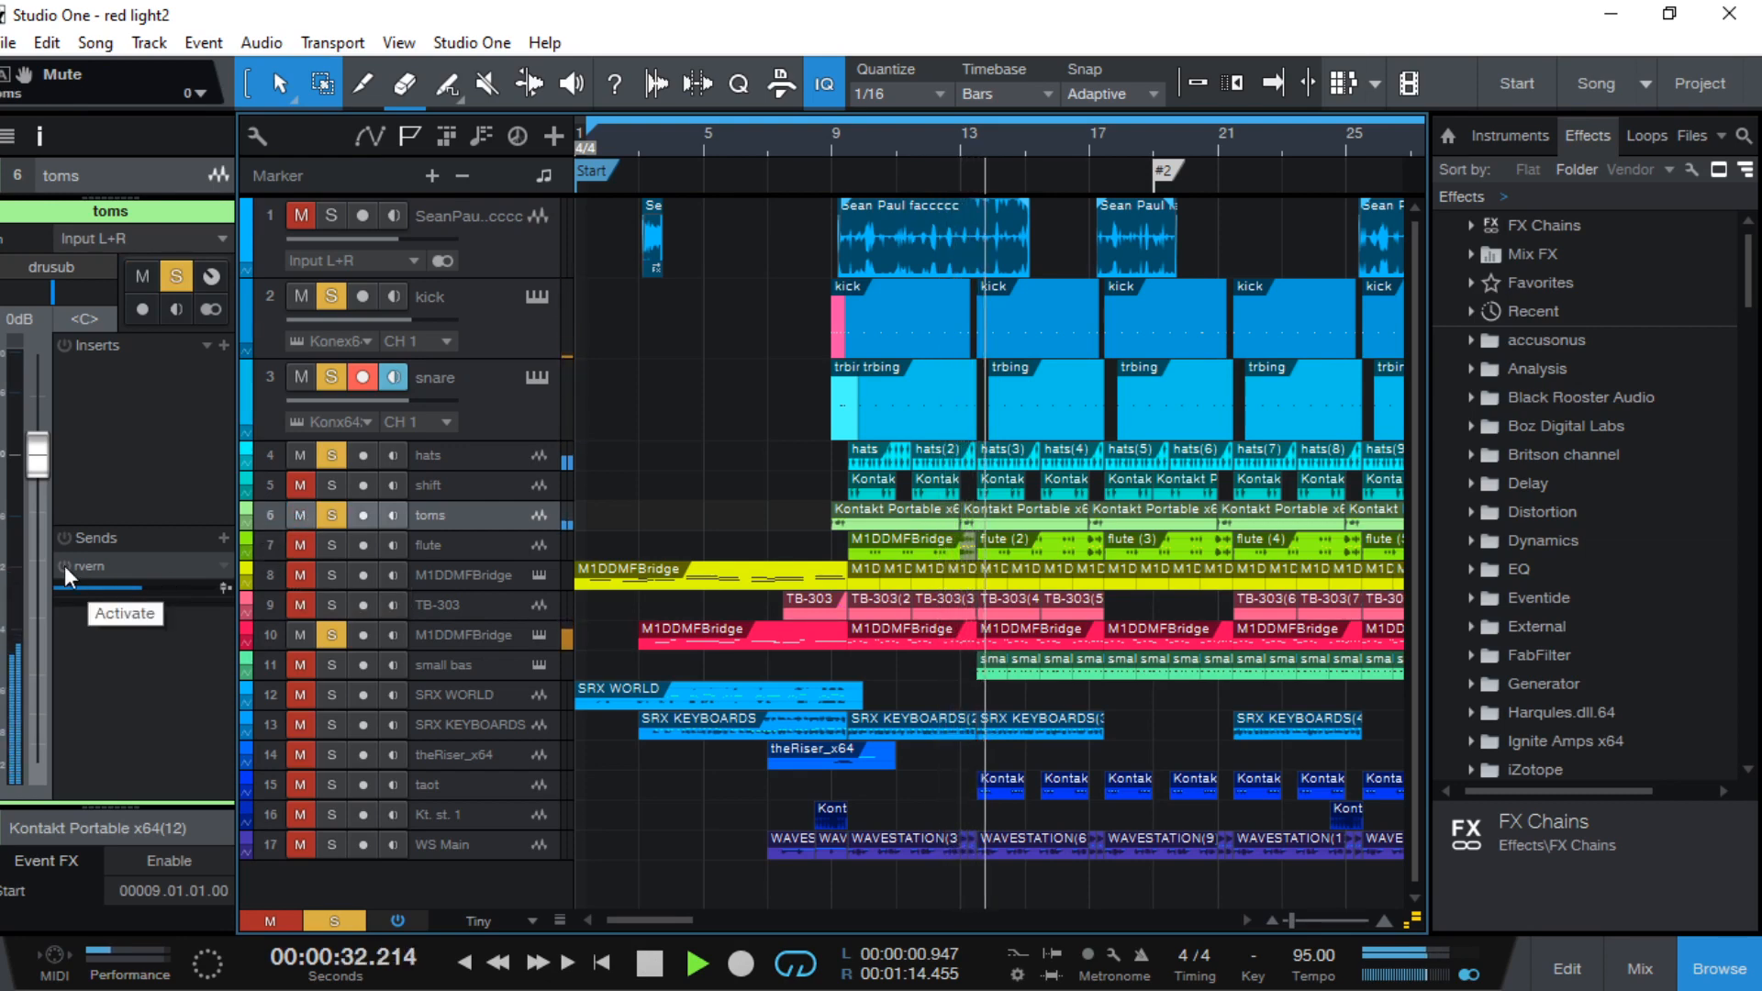
left_click(826, 134)
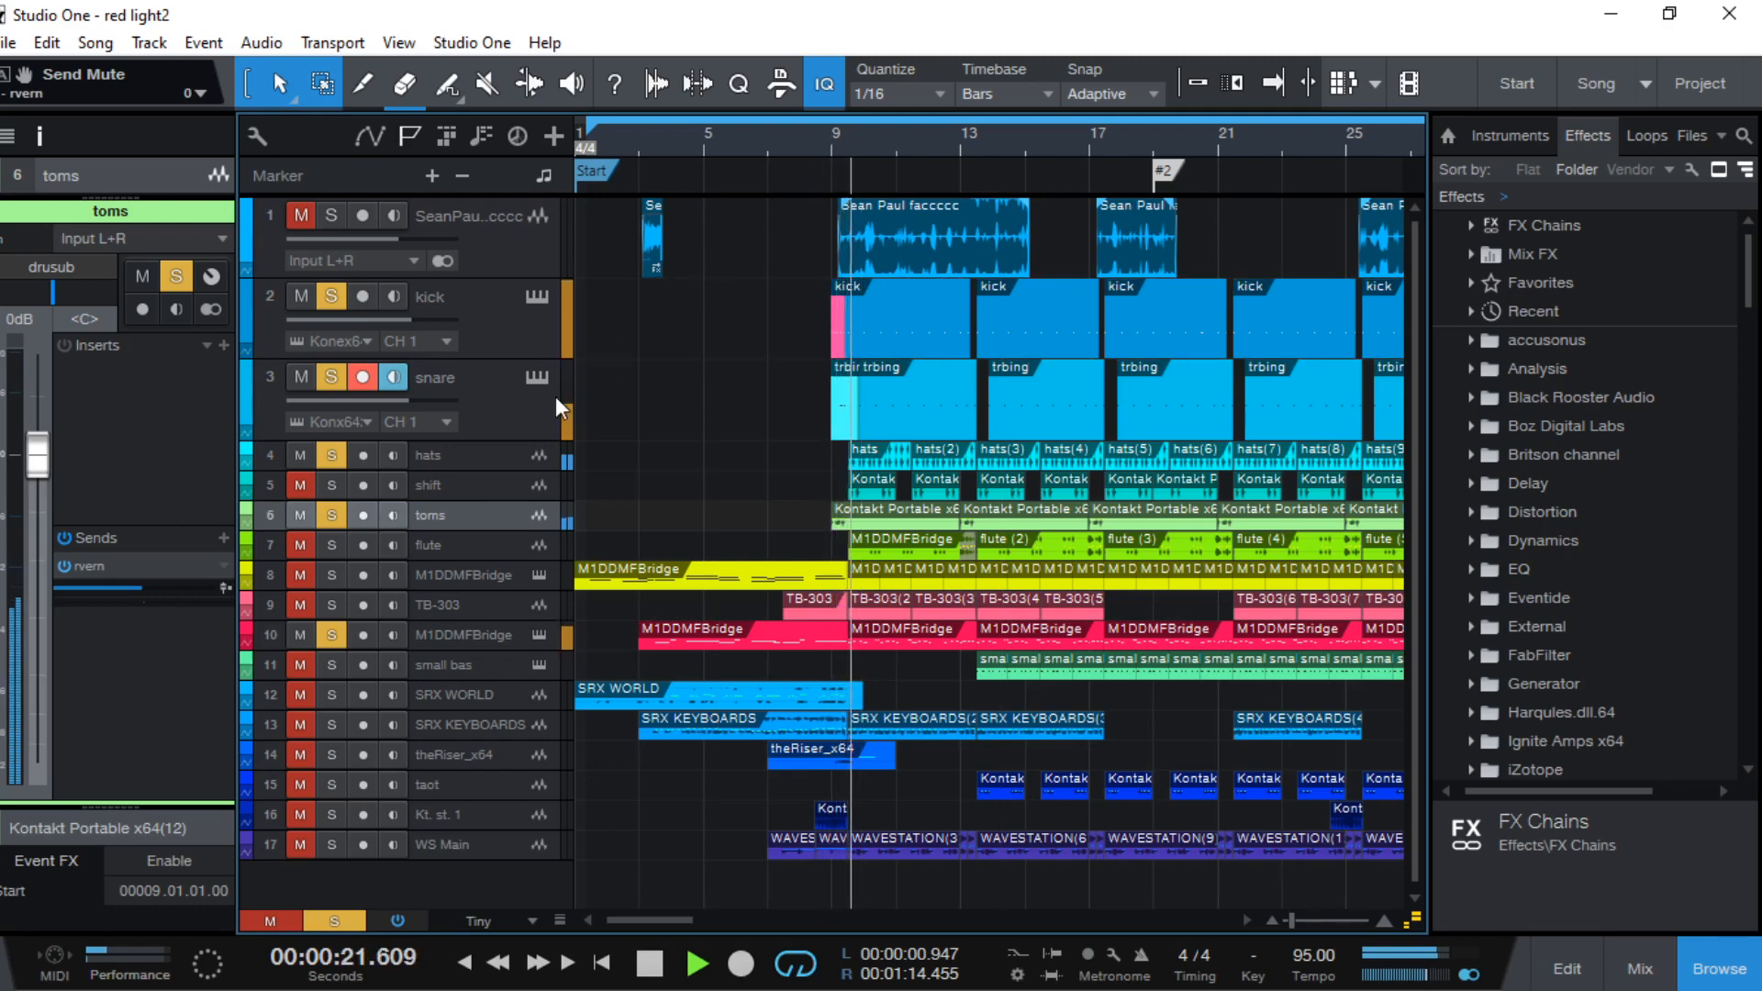
left_click_drag(35, 459, 36, 459)
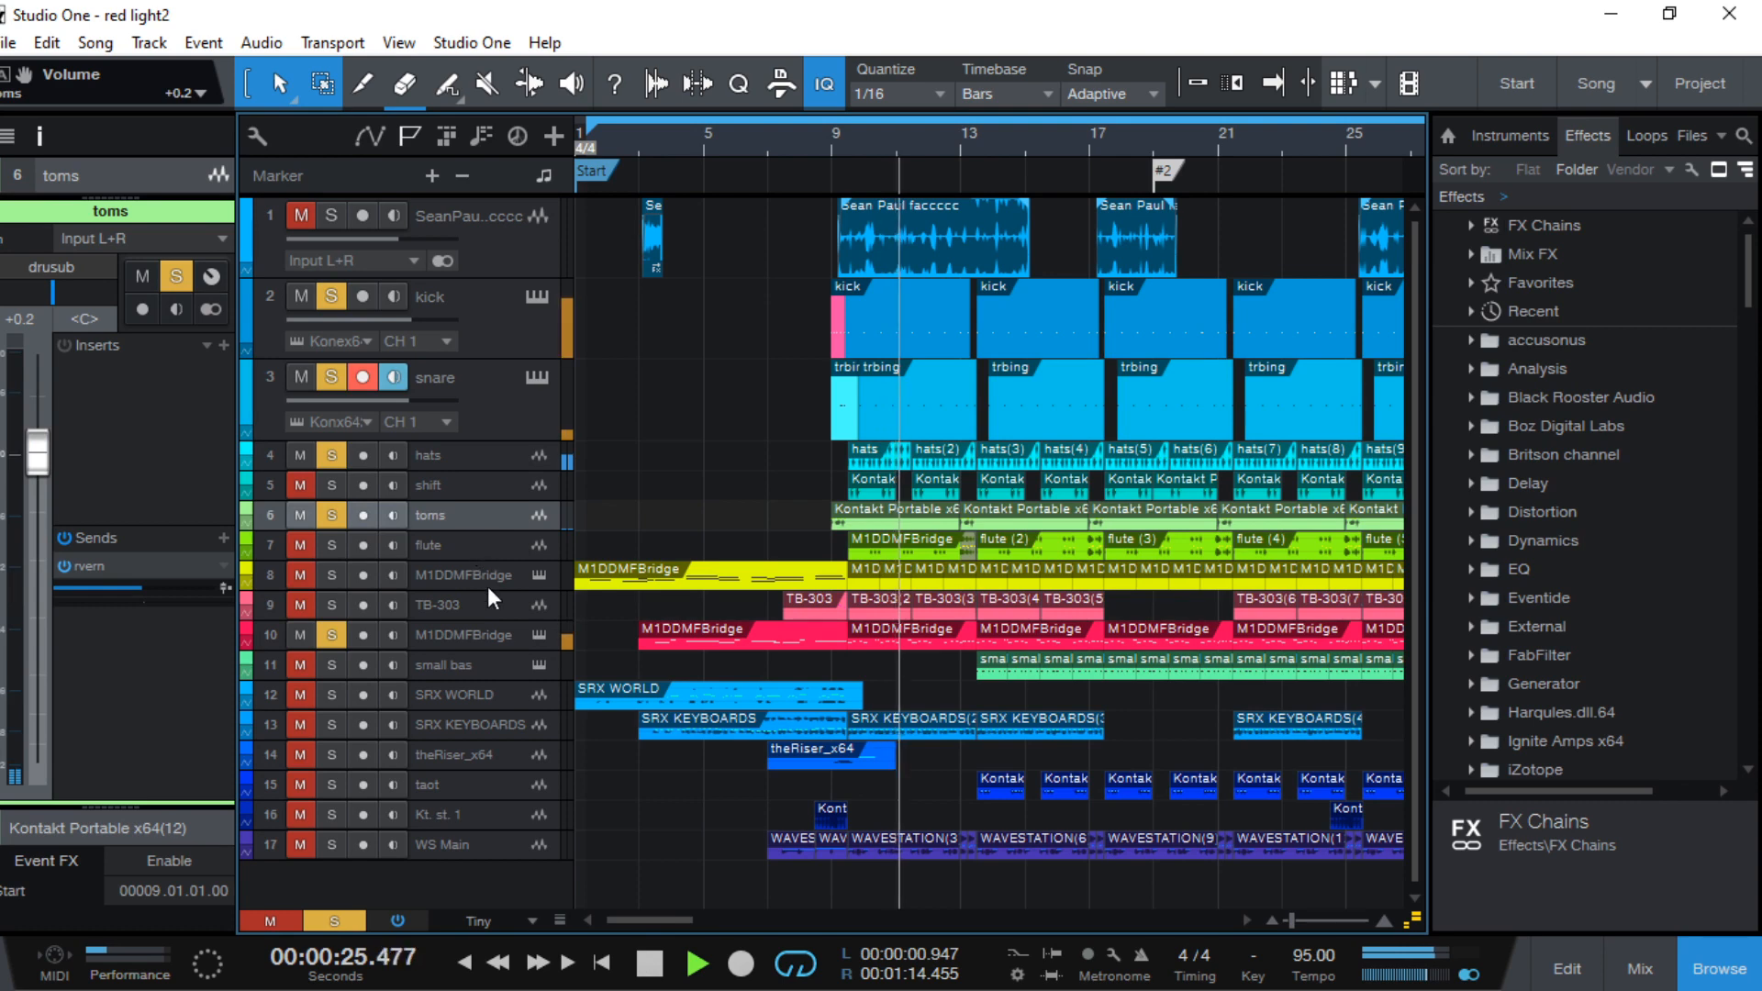
Select the Kt. st. 1 track and briefly audition the flute in solo while the mix plays
scroll(488, 586, "down", 1)
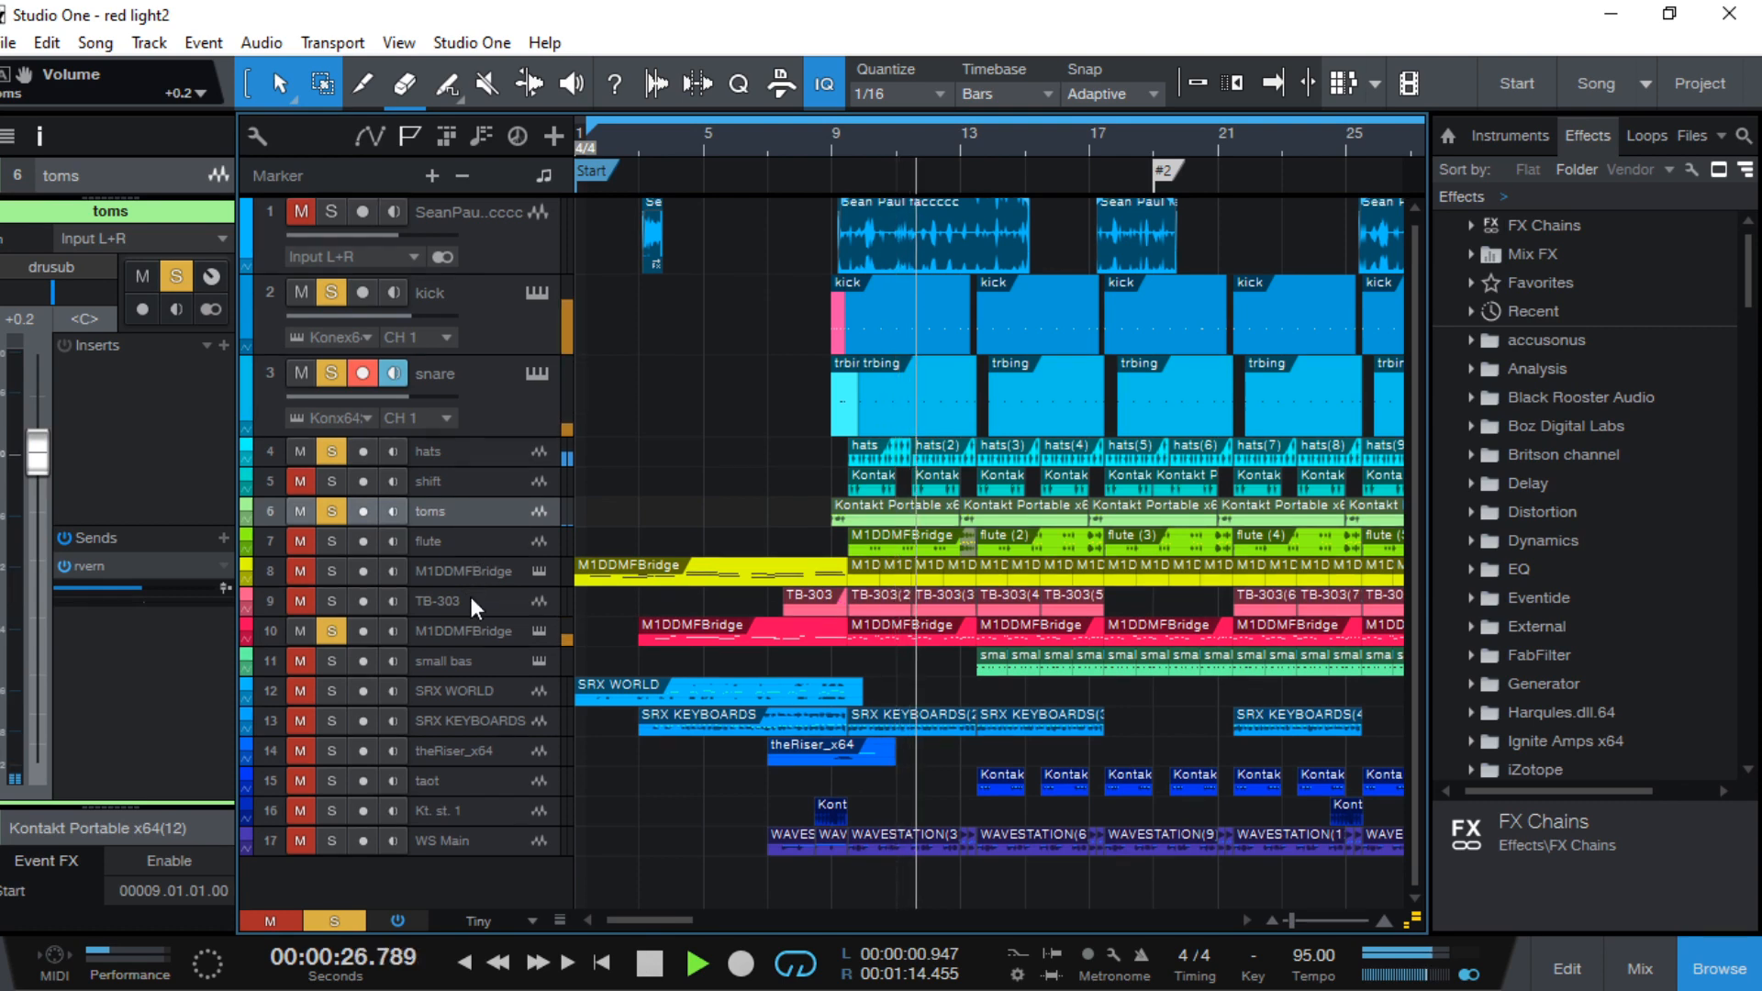
left_click(469, 814)
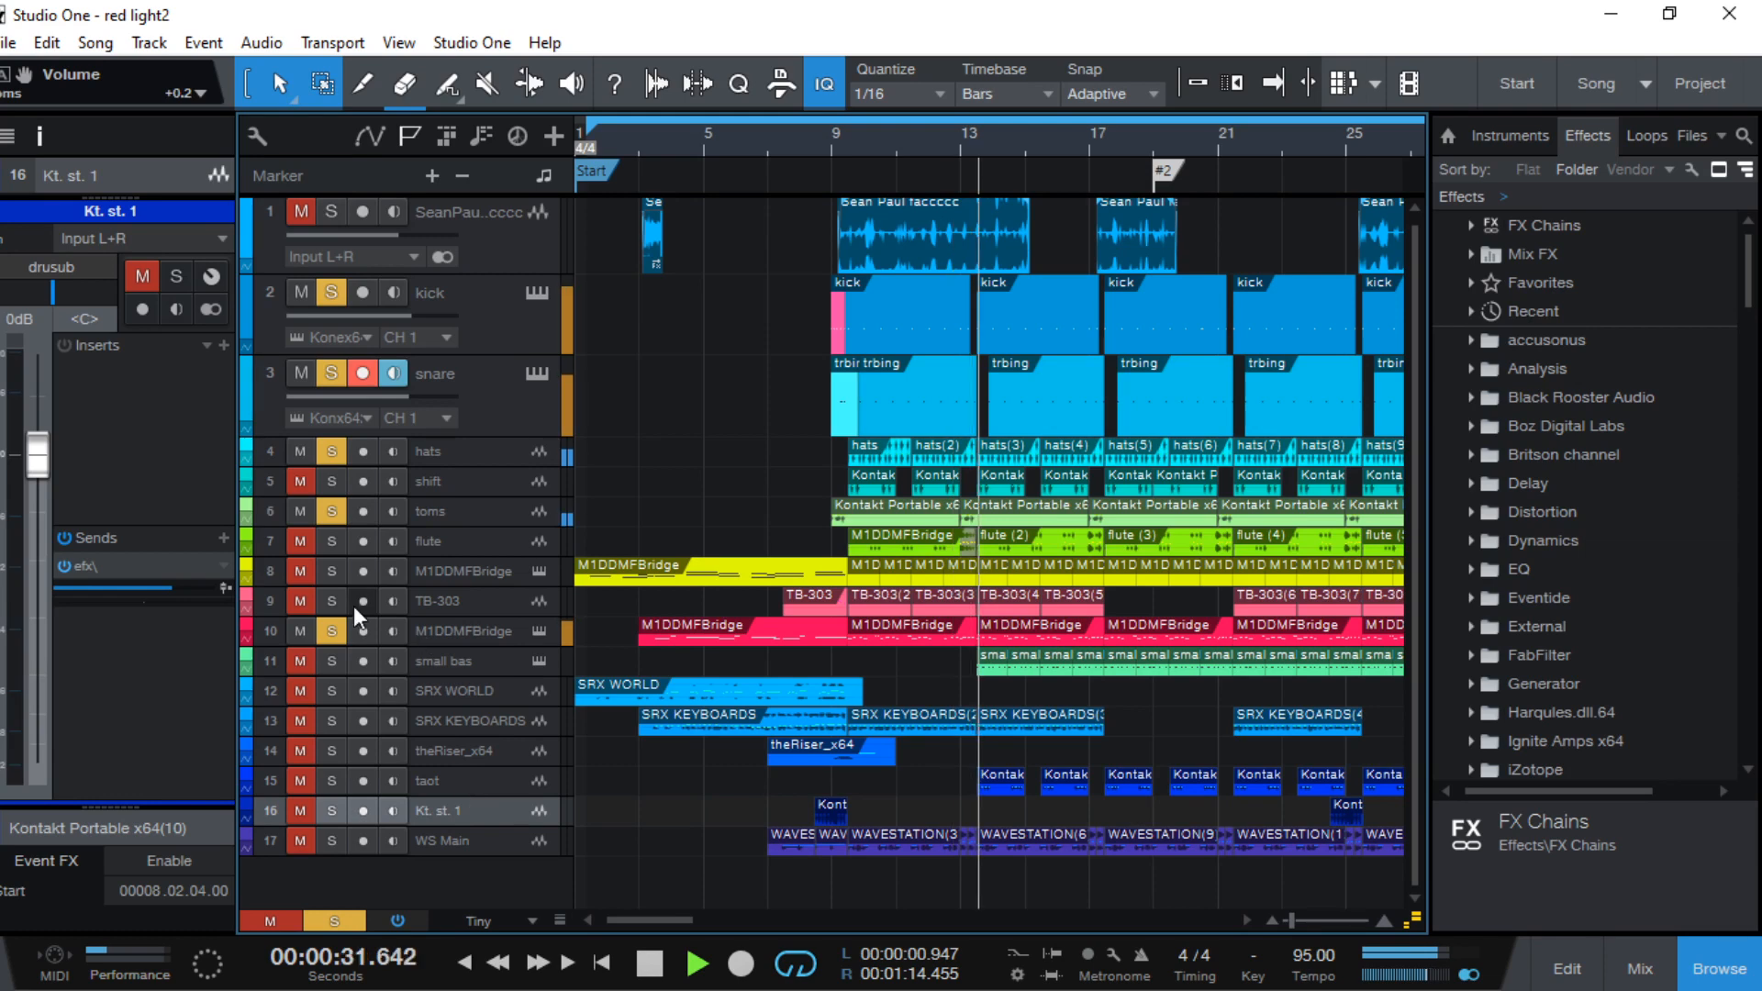
left_click(296, 602)
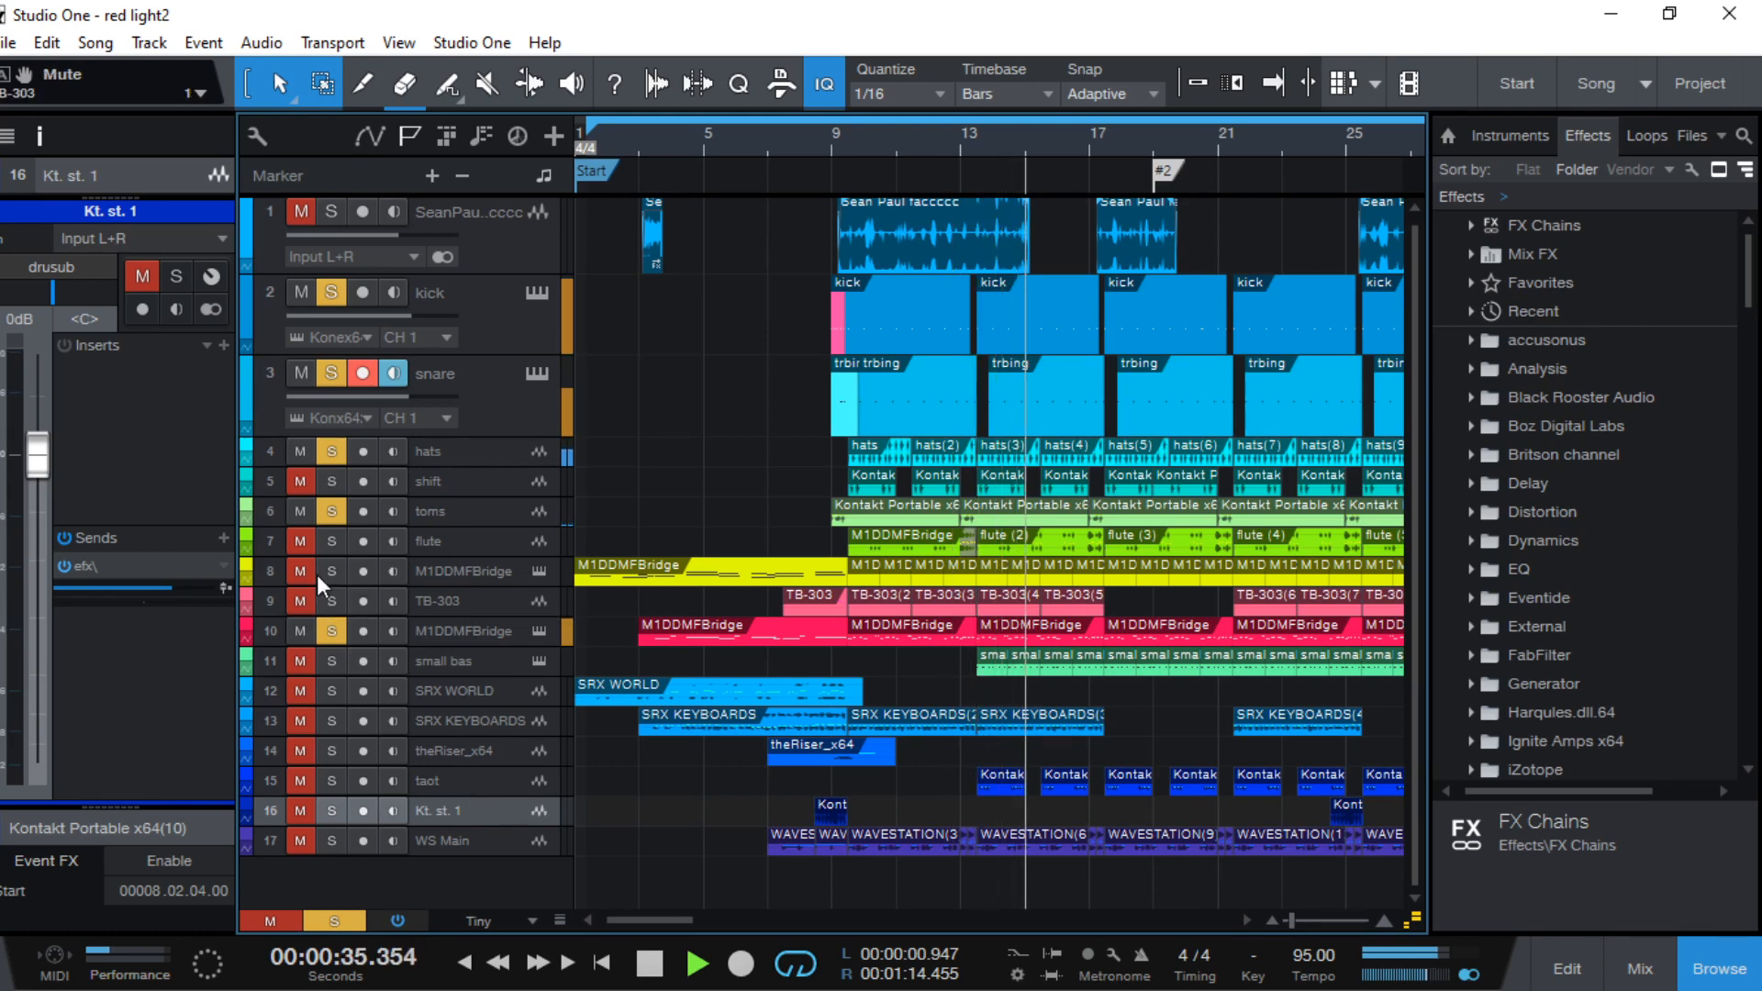
left_click(324, 547)
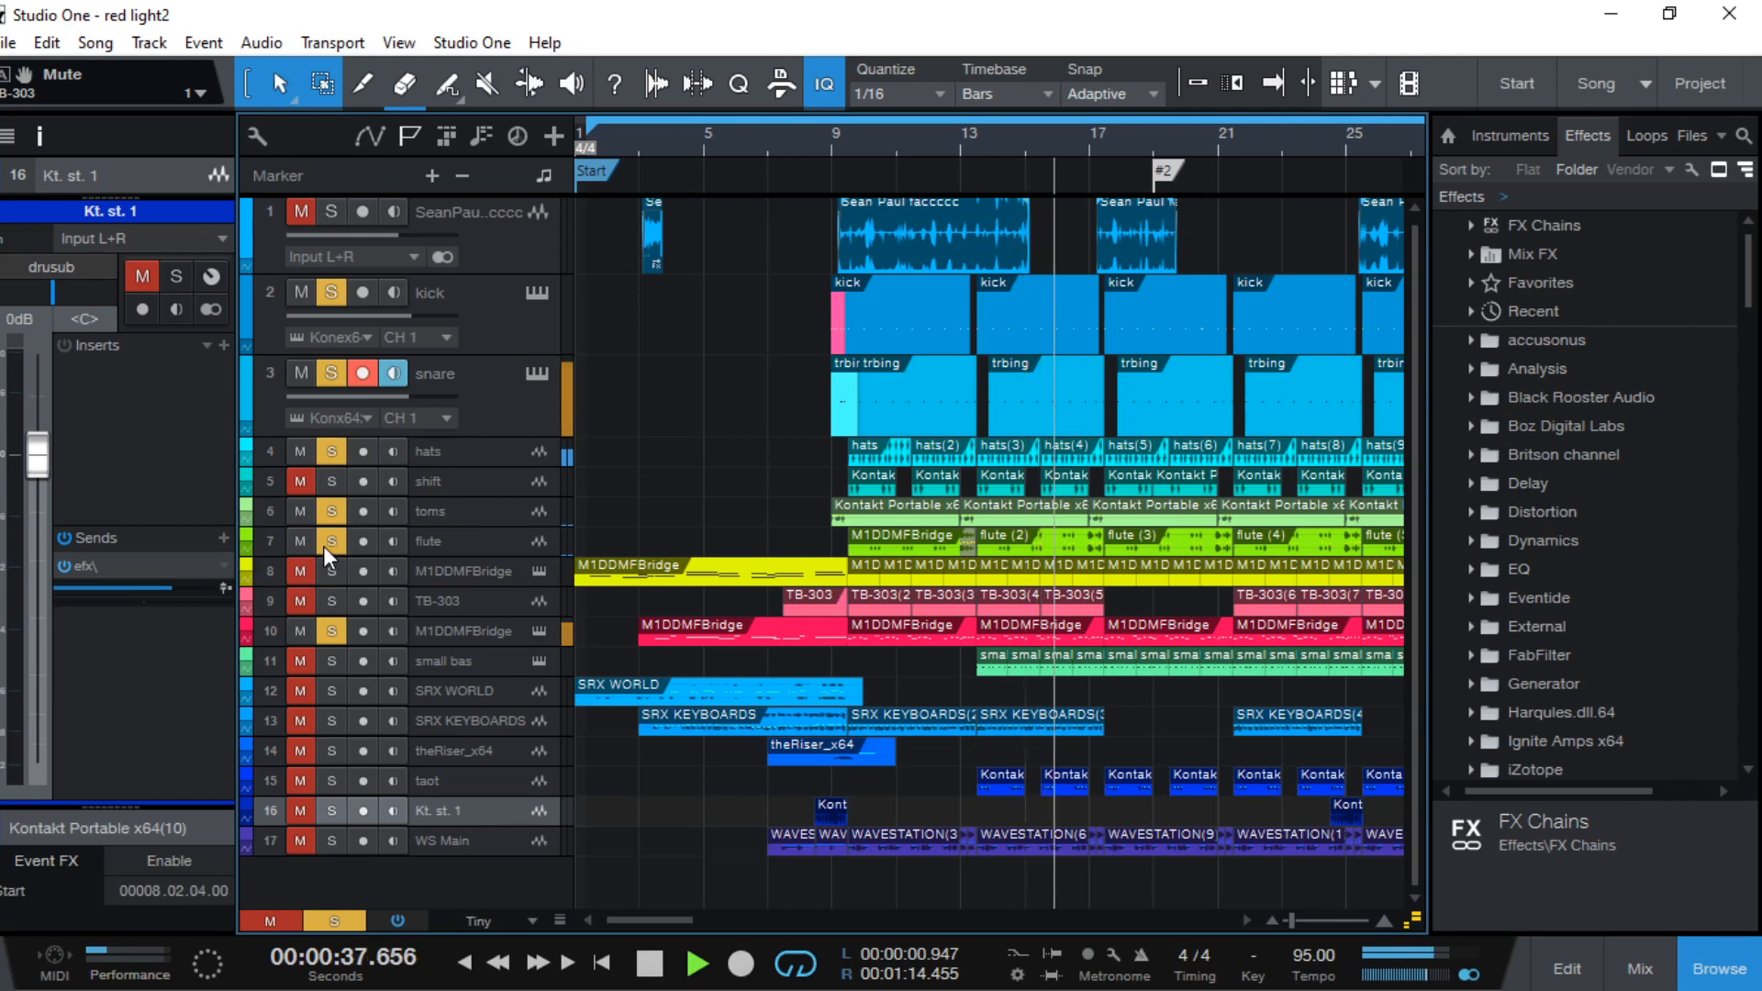
left_click(323, 547)
Solo and select the shift track, and mute the snare and kick tracks
left_click(331, 481)
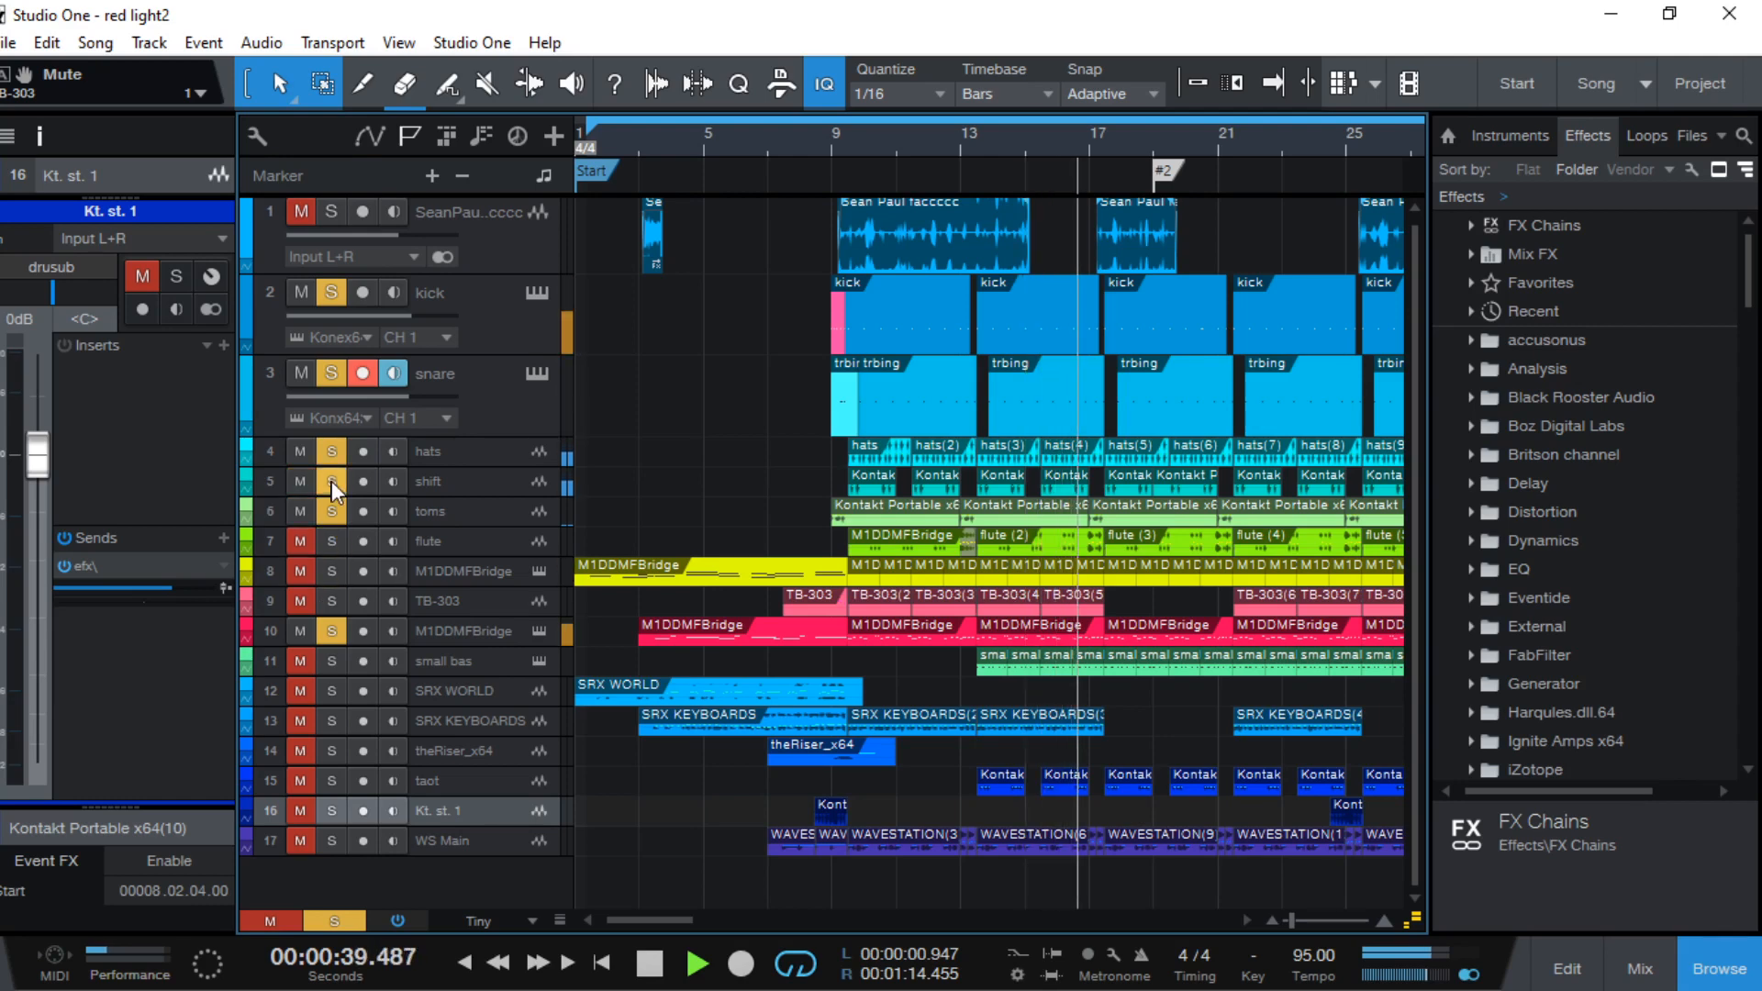
left_click(459, 487)
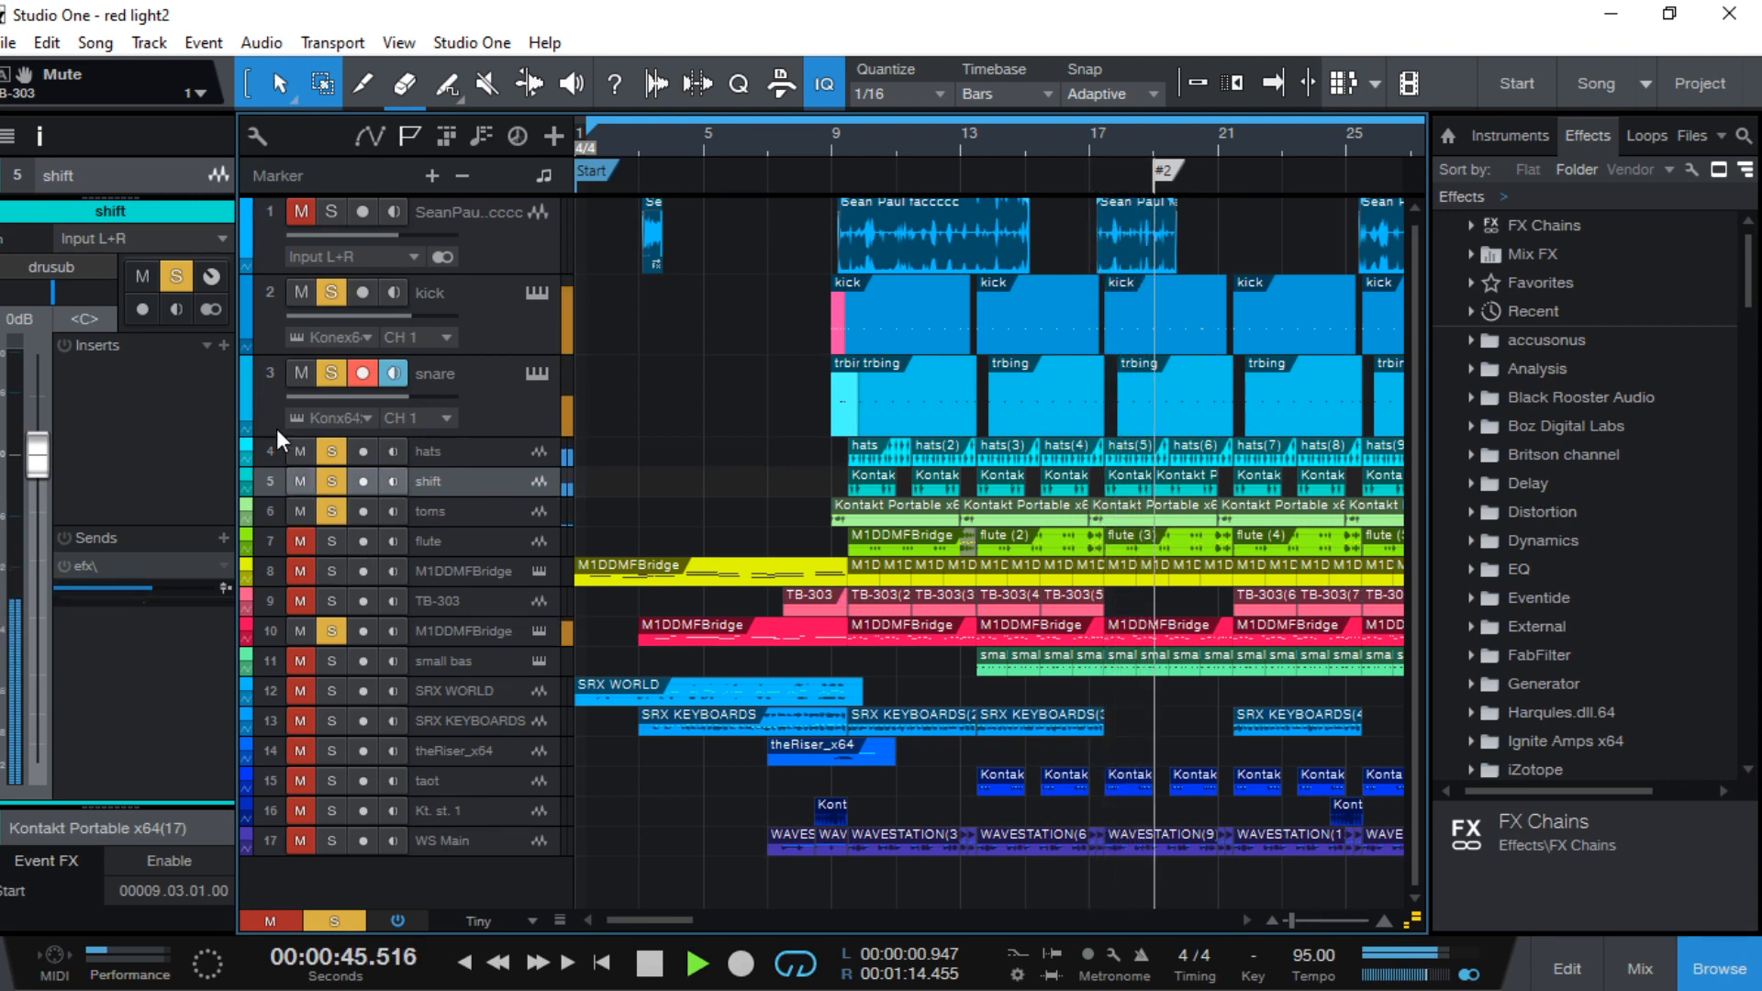
left_click_drag(294, 367, 294, 300)
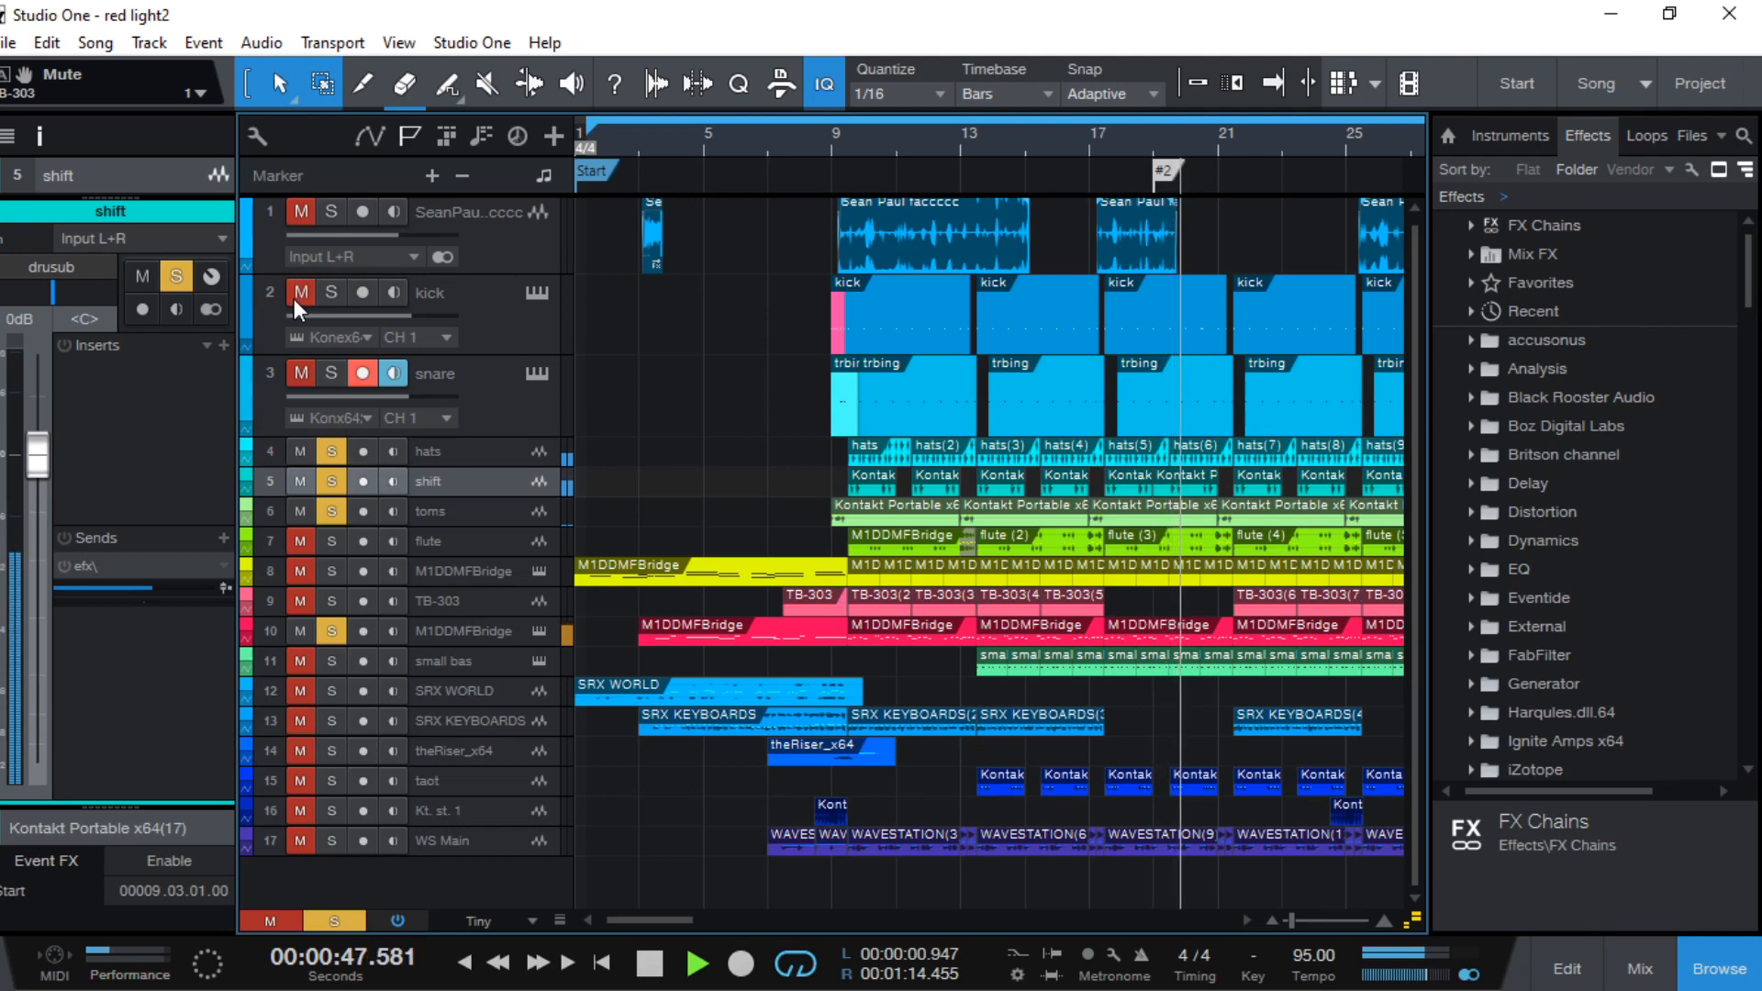
Activate the shift track's efx send at a level of -5.0 dB and bring the snare and kick back into the mix
left_click(69, 565)
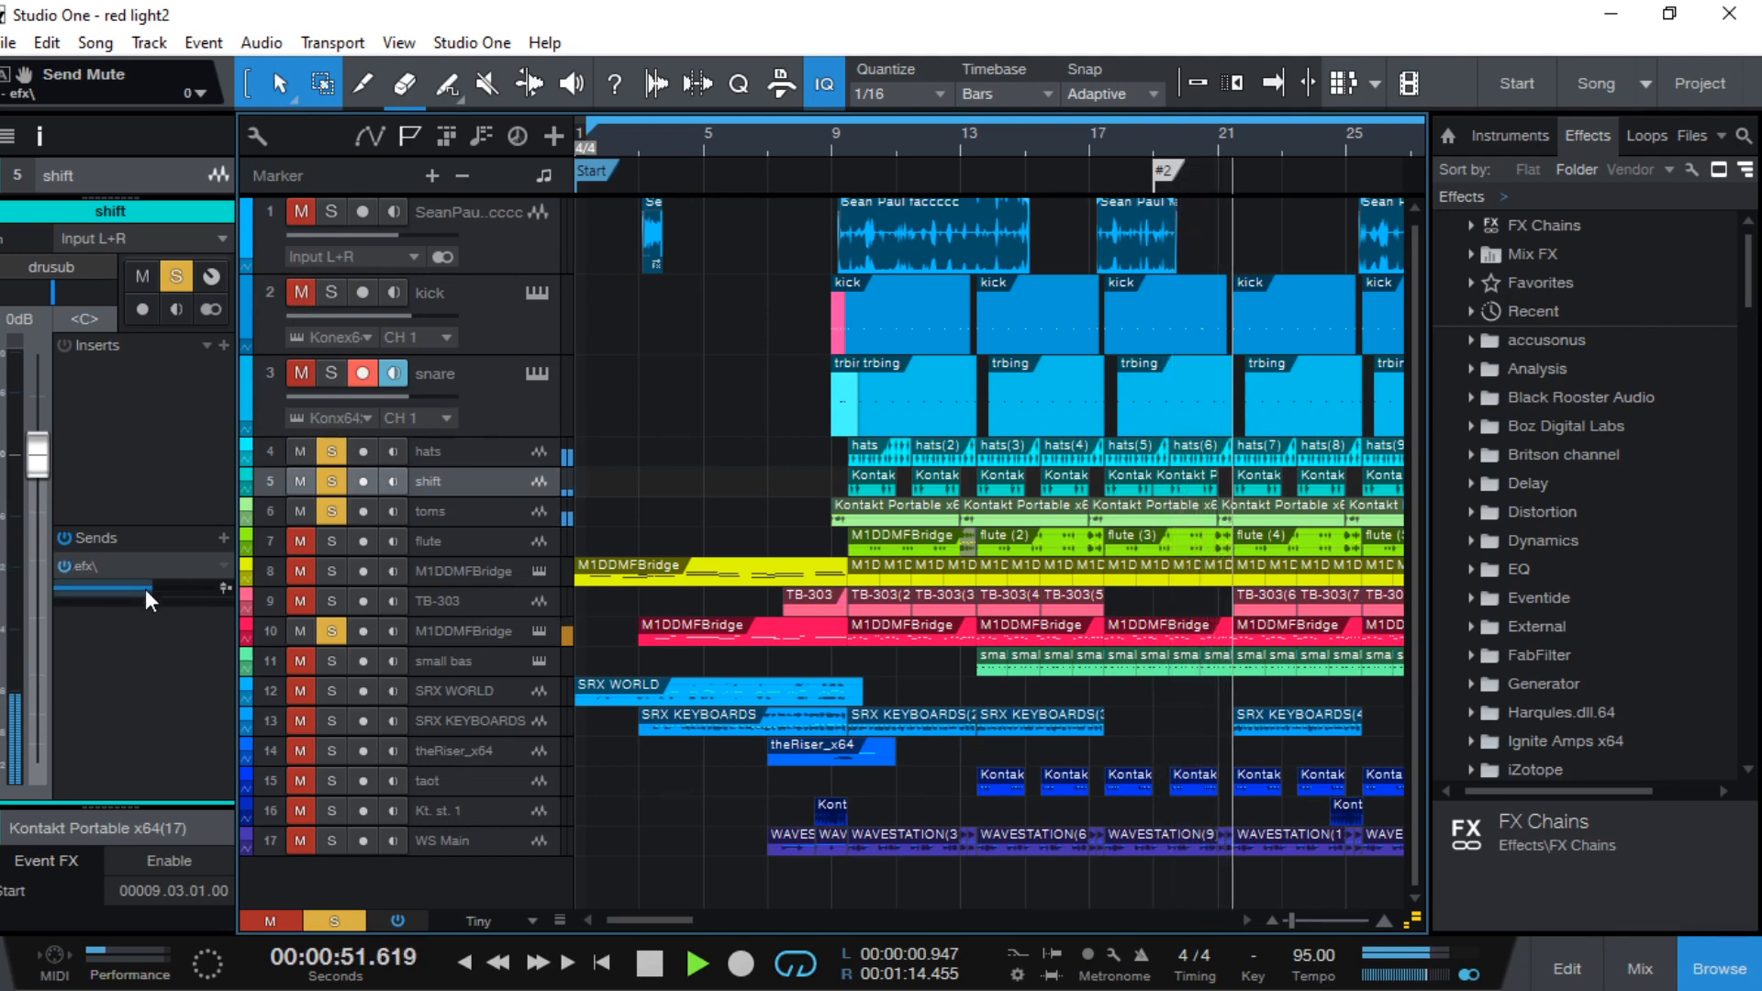
mouse_move(147, 590)
scroll(146, 590, "up", 1)
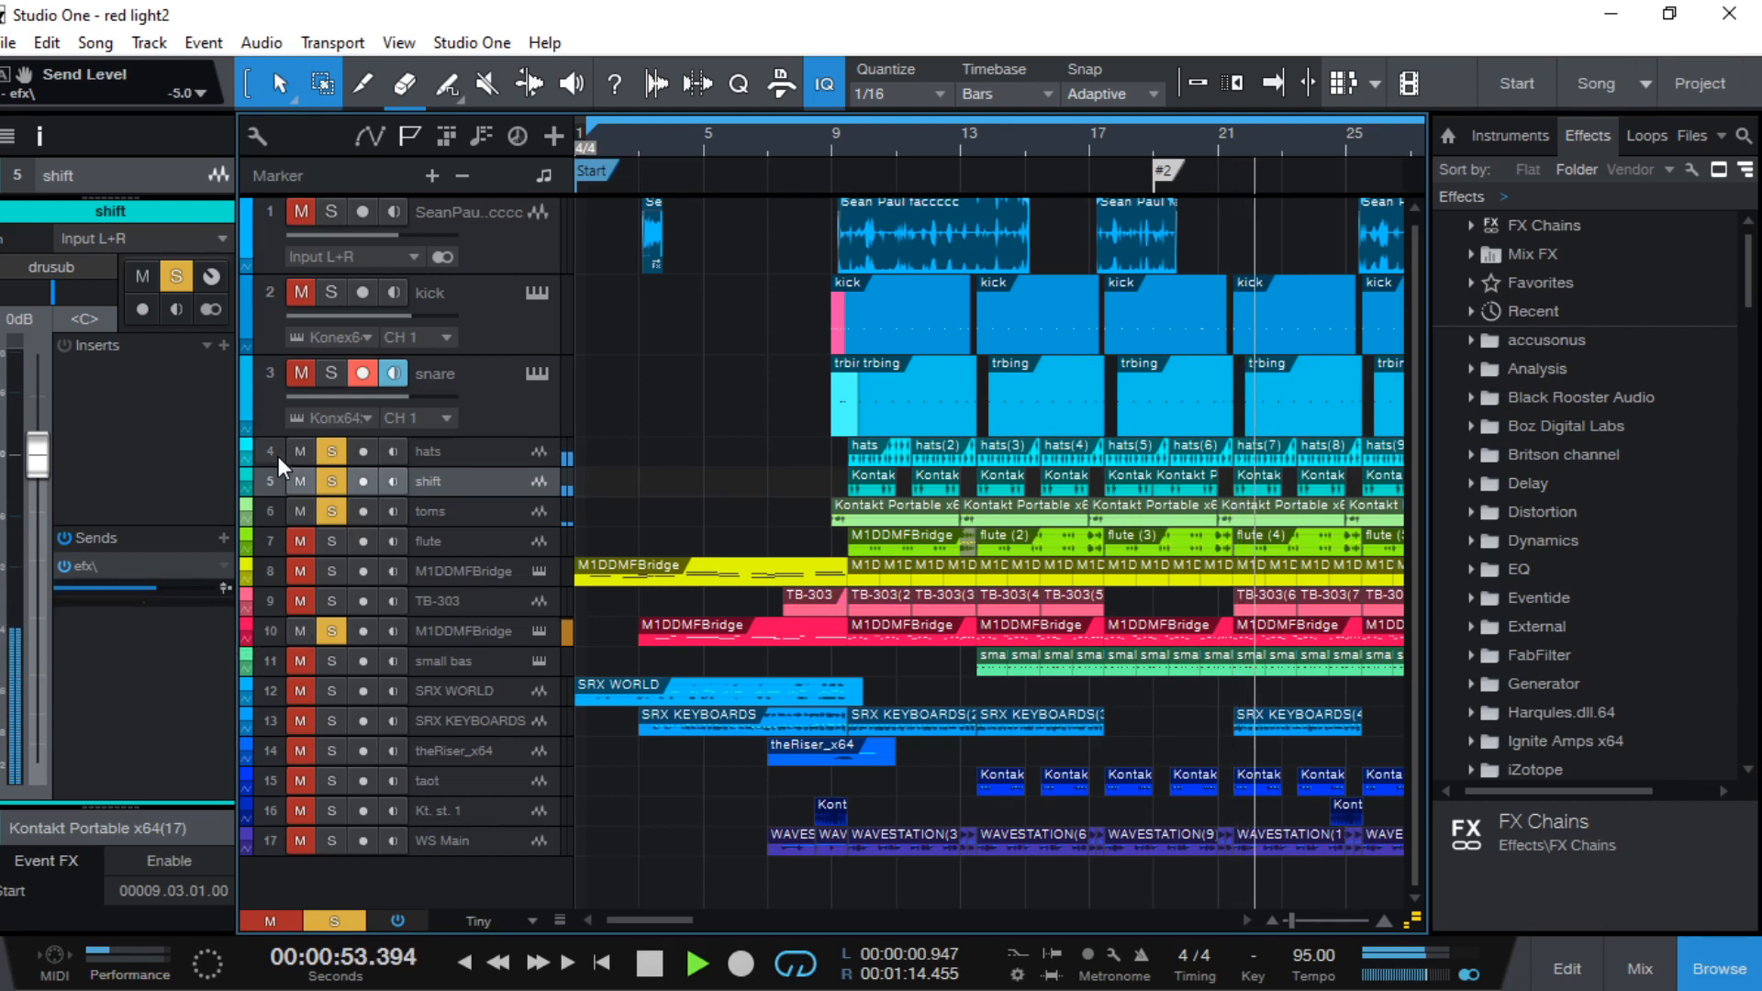
left_click(294, 375)
left_click(293, 293)
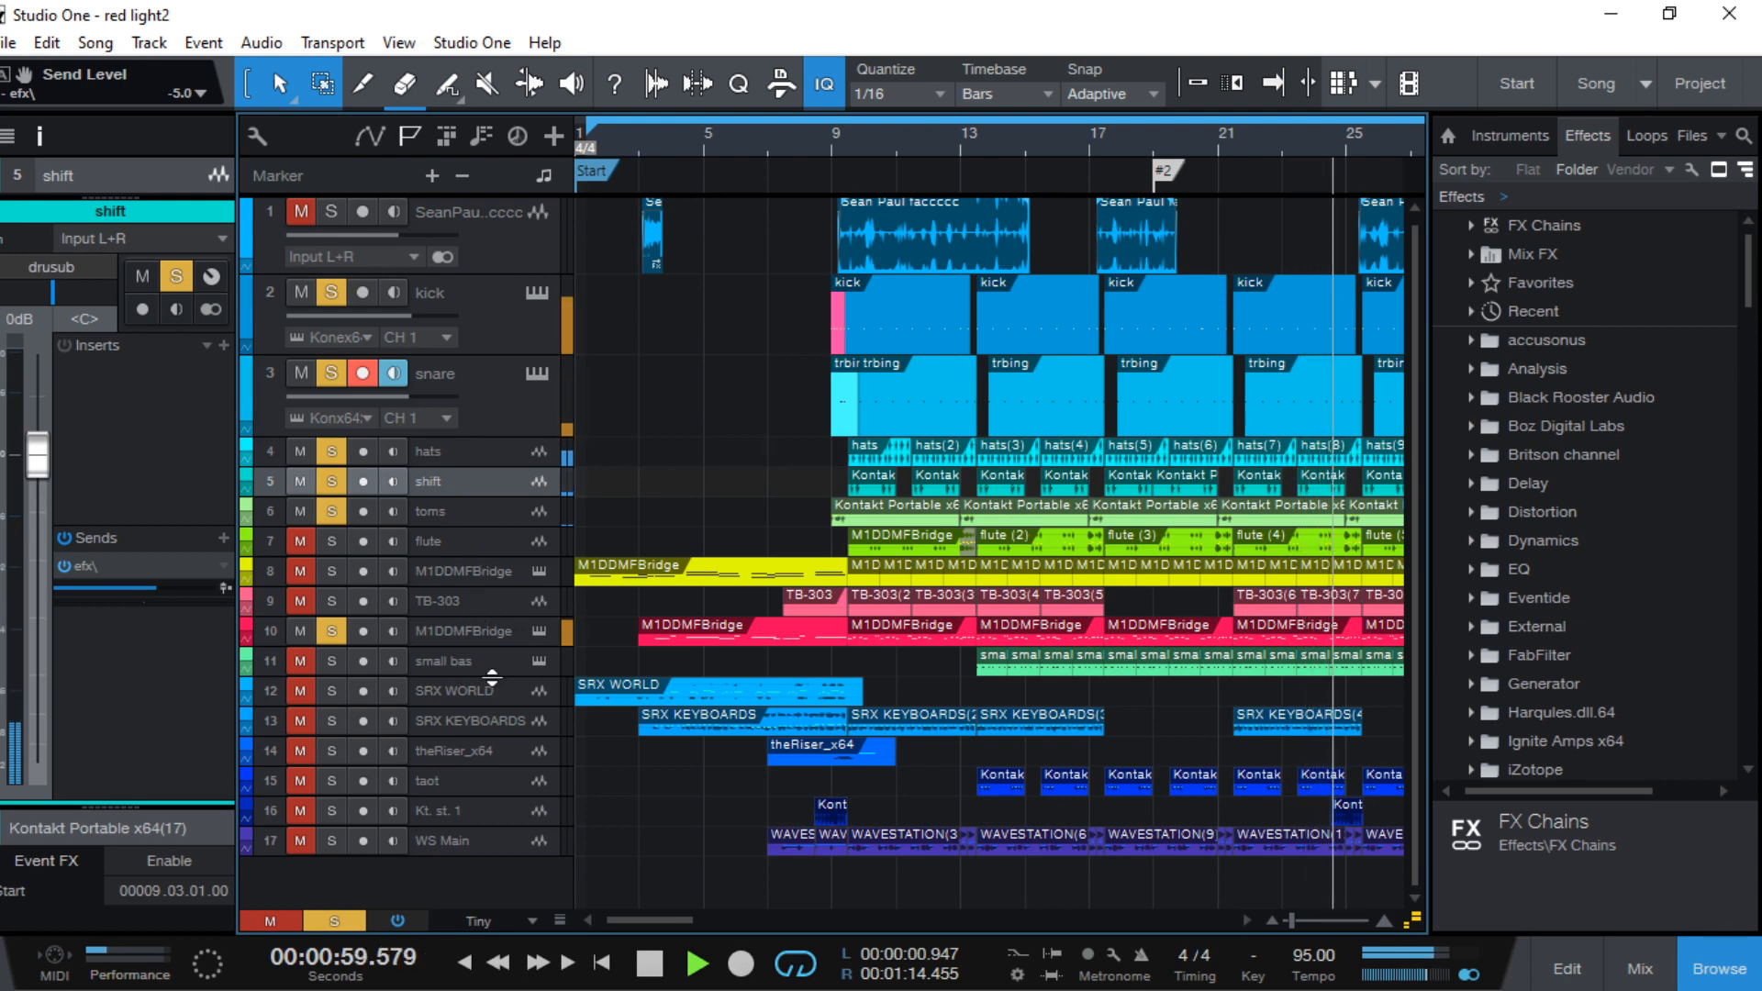
Stop playback and clear every solo and mute across the tracks
key("space")
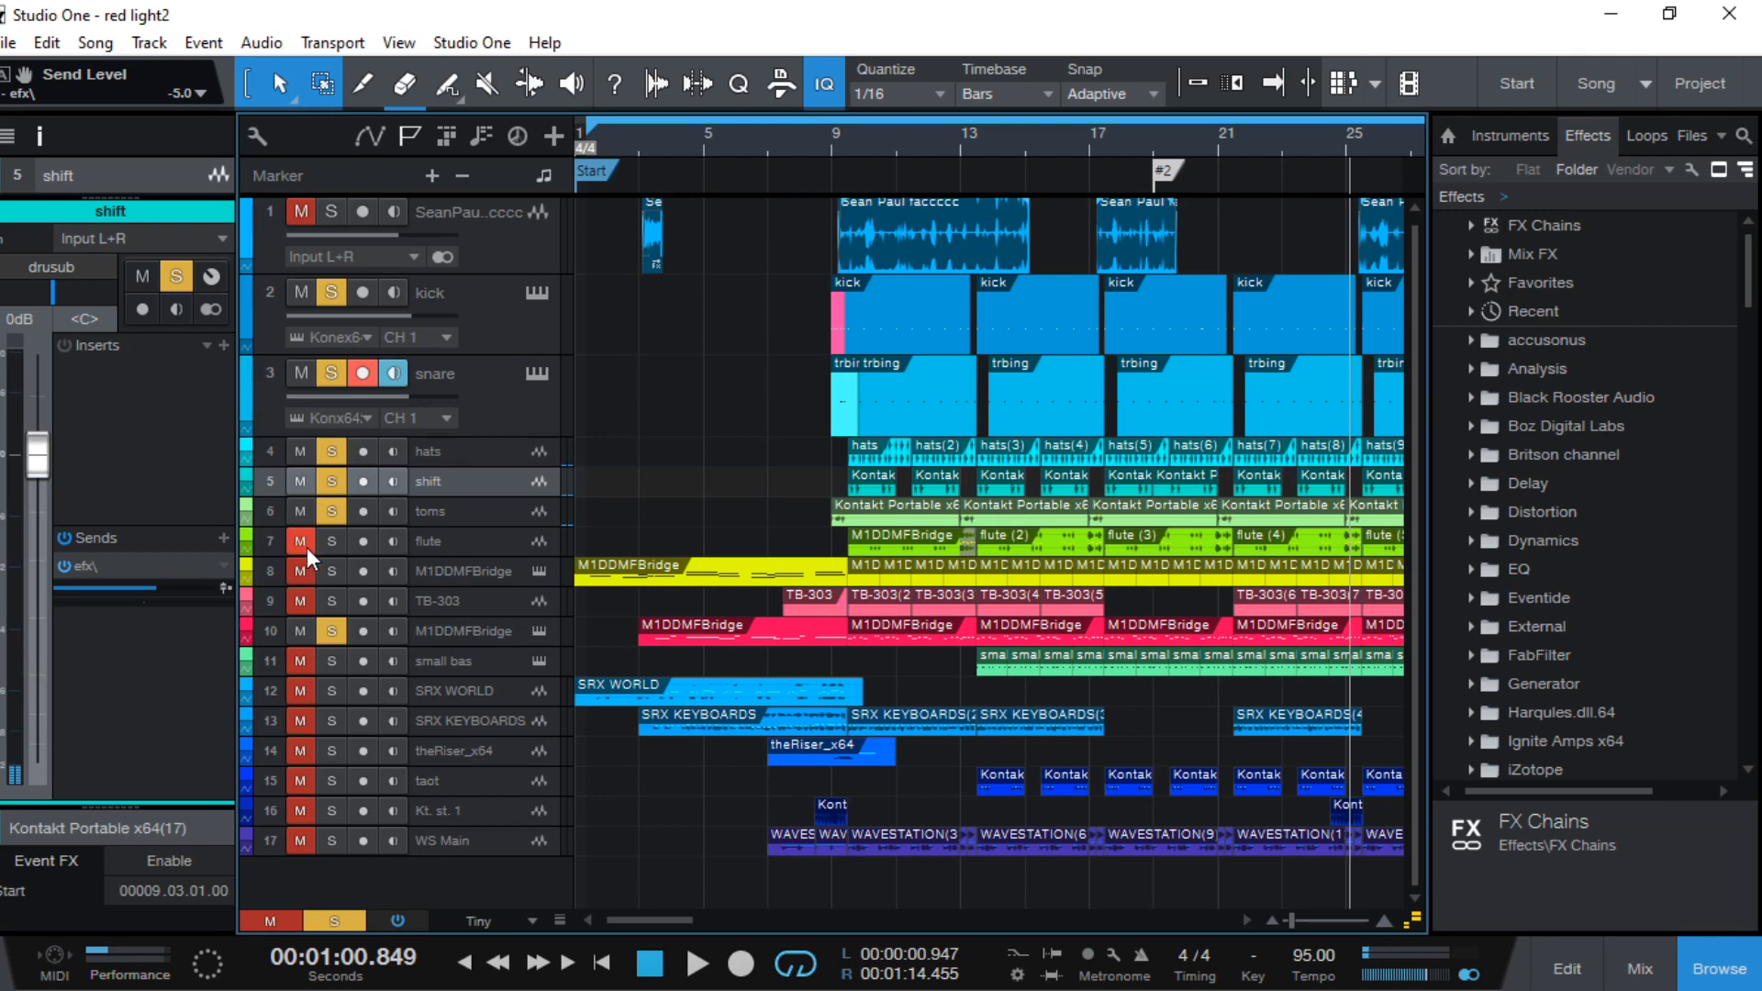
left_click_drag(296, 542, 298, 601)
left_click(312, 912)
left_click(278, 918)
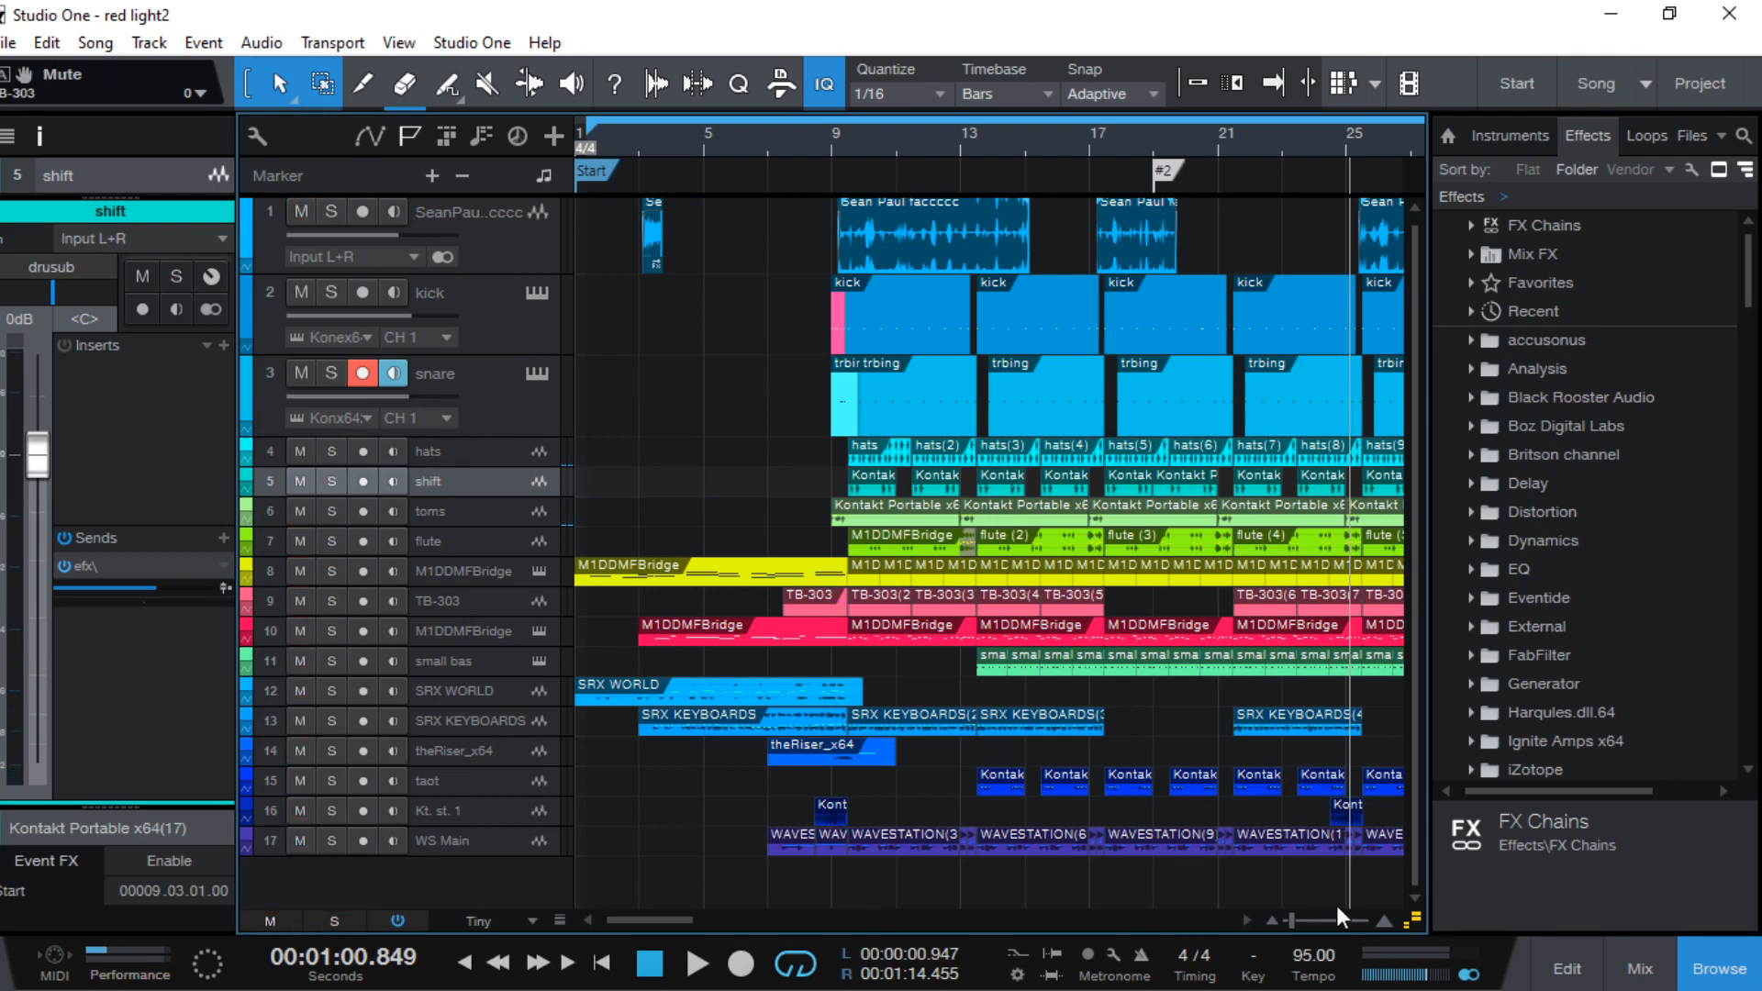
Mute the drum comp bus in the mix console and mute the vocal track in the arrangement
left_click(1629, 972)
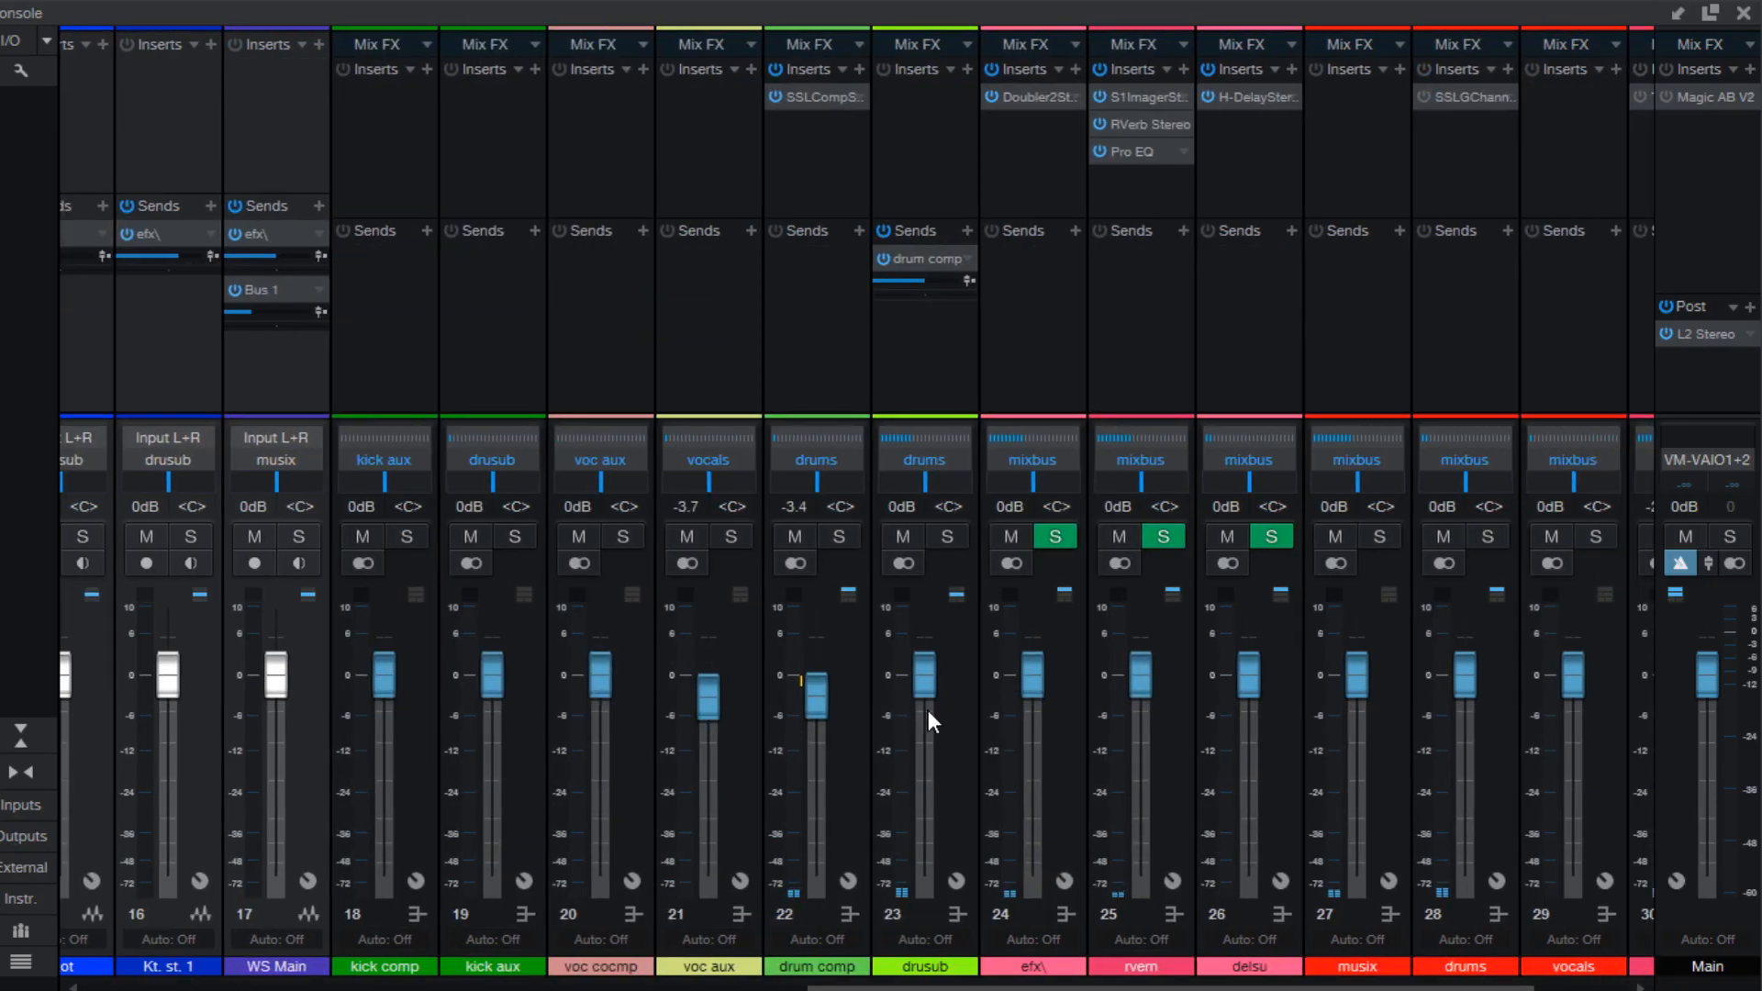
left_click(795, 537)
left_click(1743, 14)
left_click(300, 212)
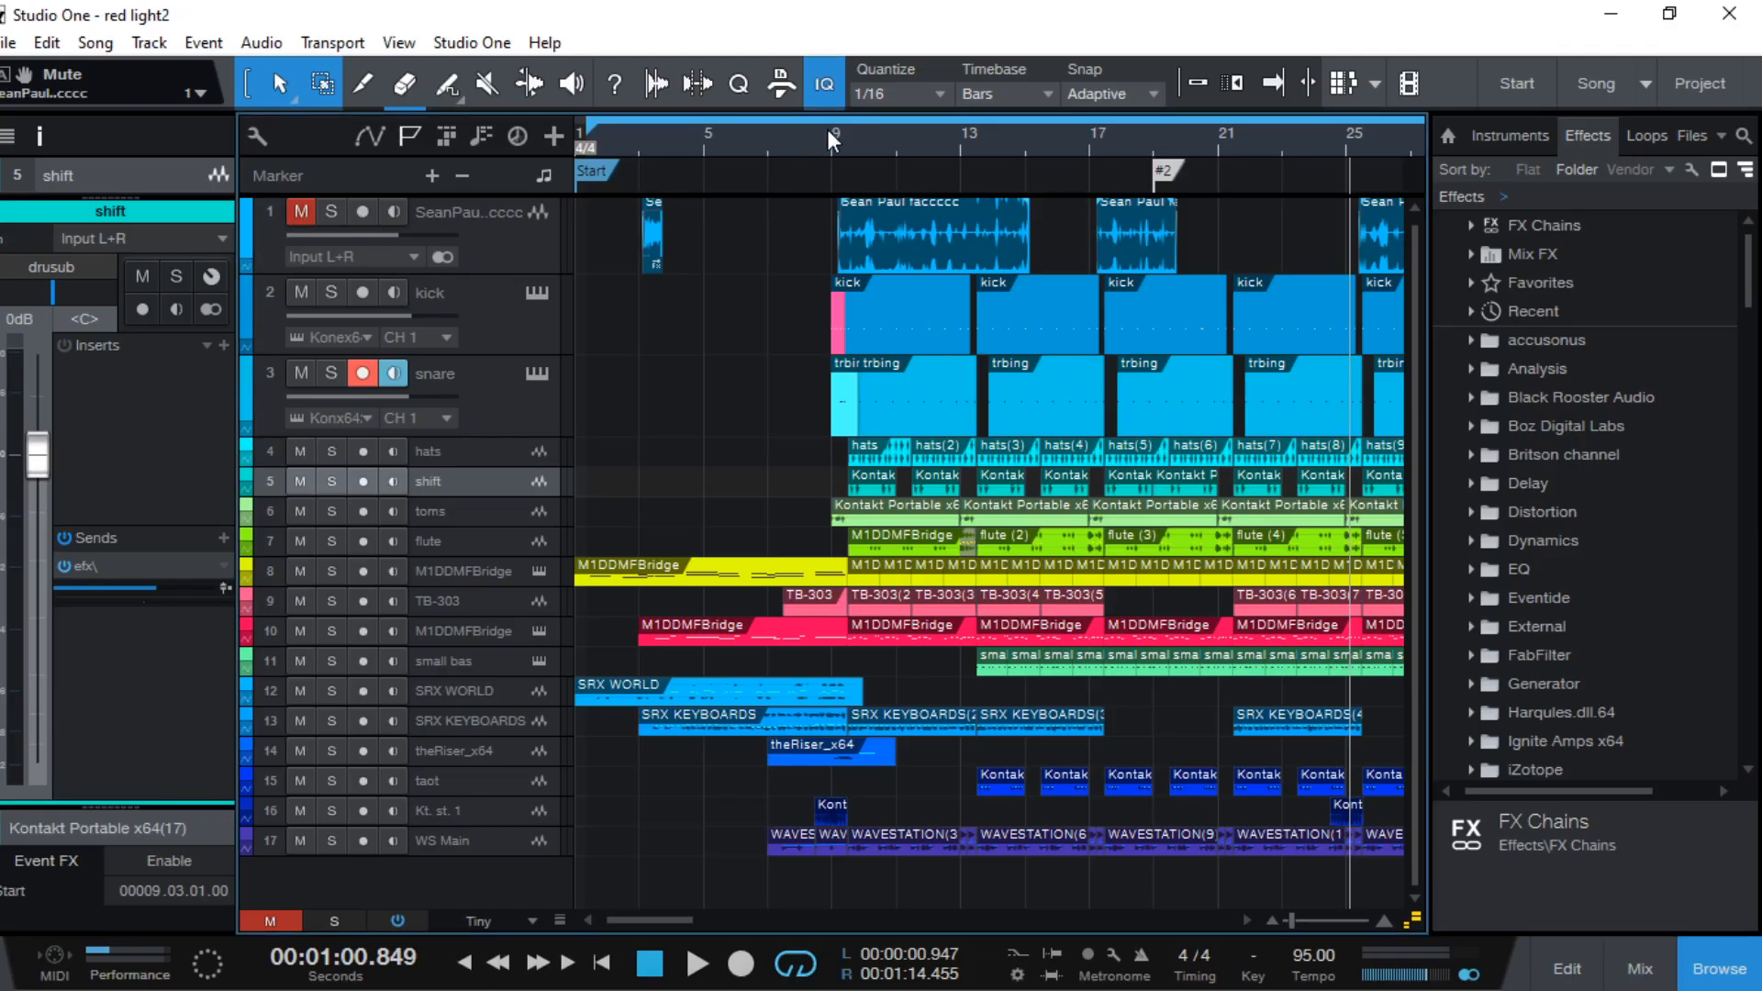
Play the mix from bar 9, comparing it with the flute muted and unmuted, and mute the M1DDMFBridge track 10
left_click(832, 134)
key("space")
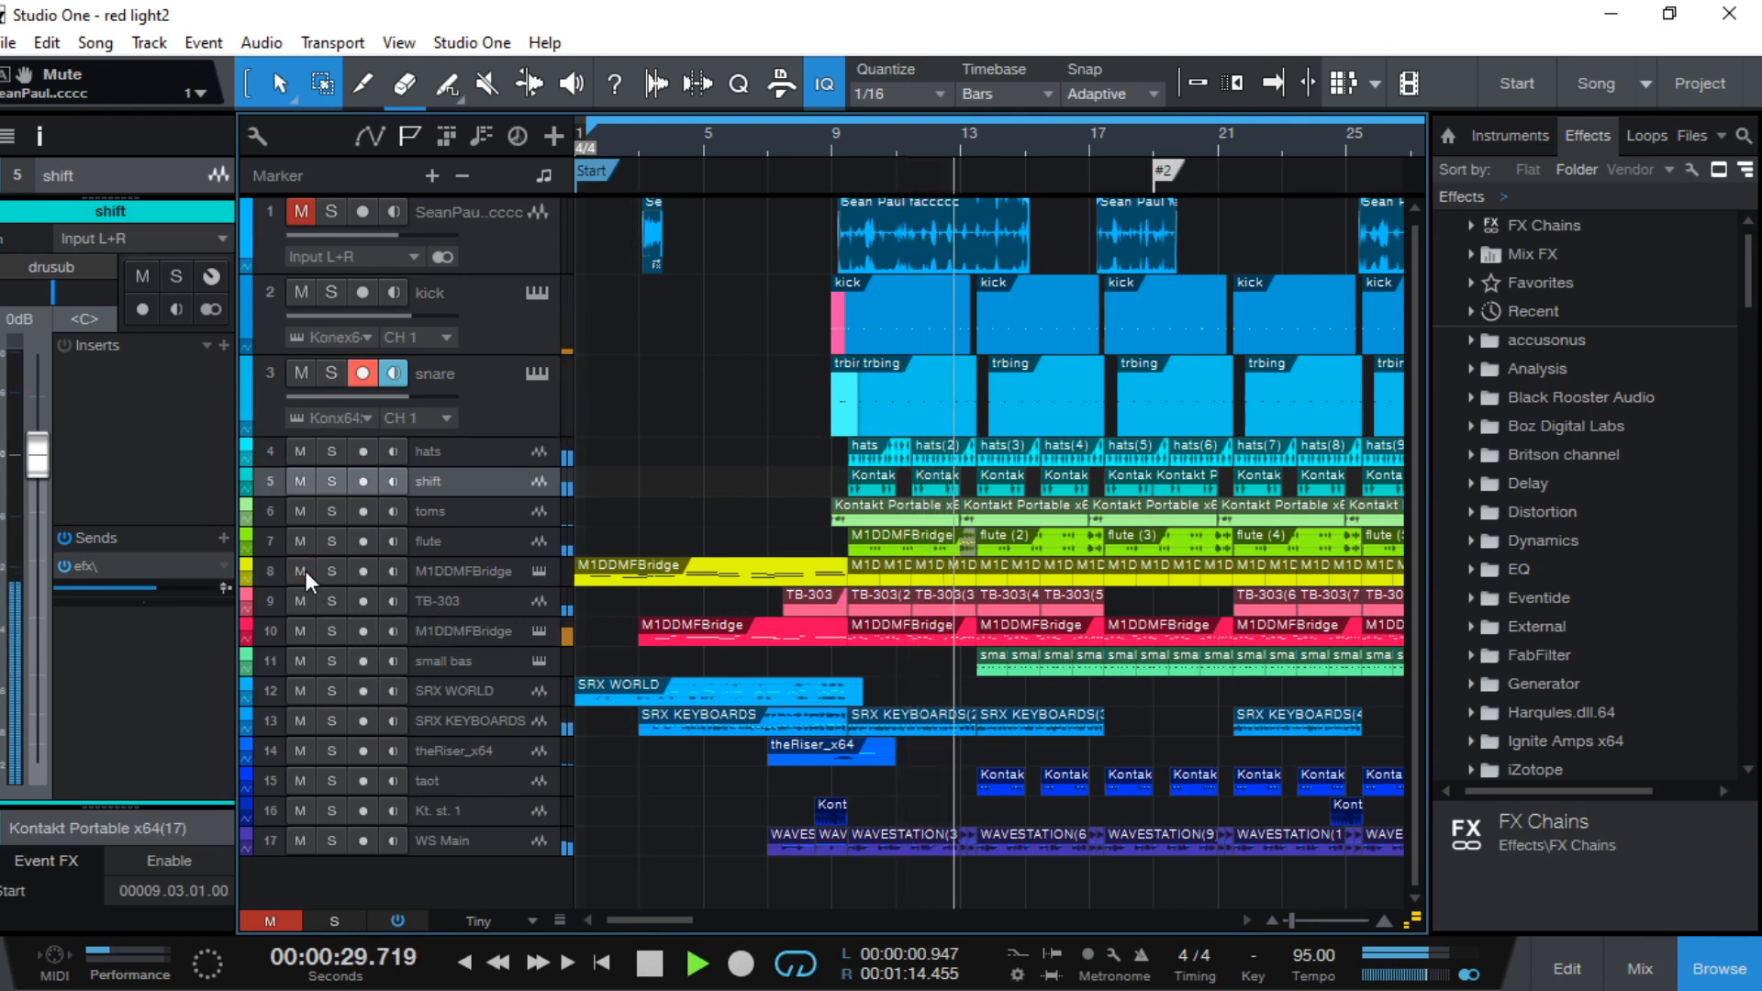
left_click(294, 541)
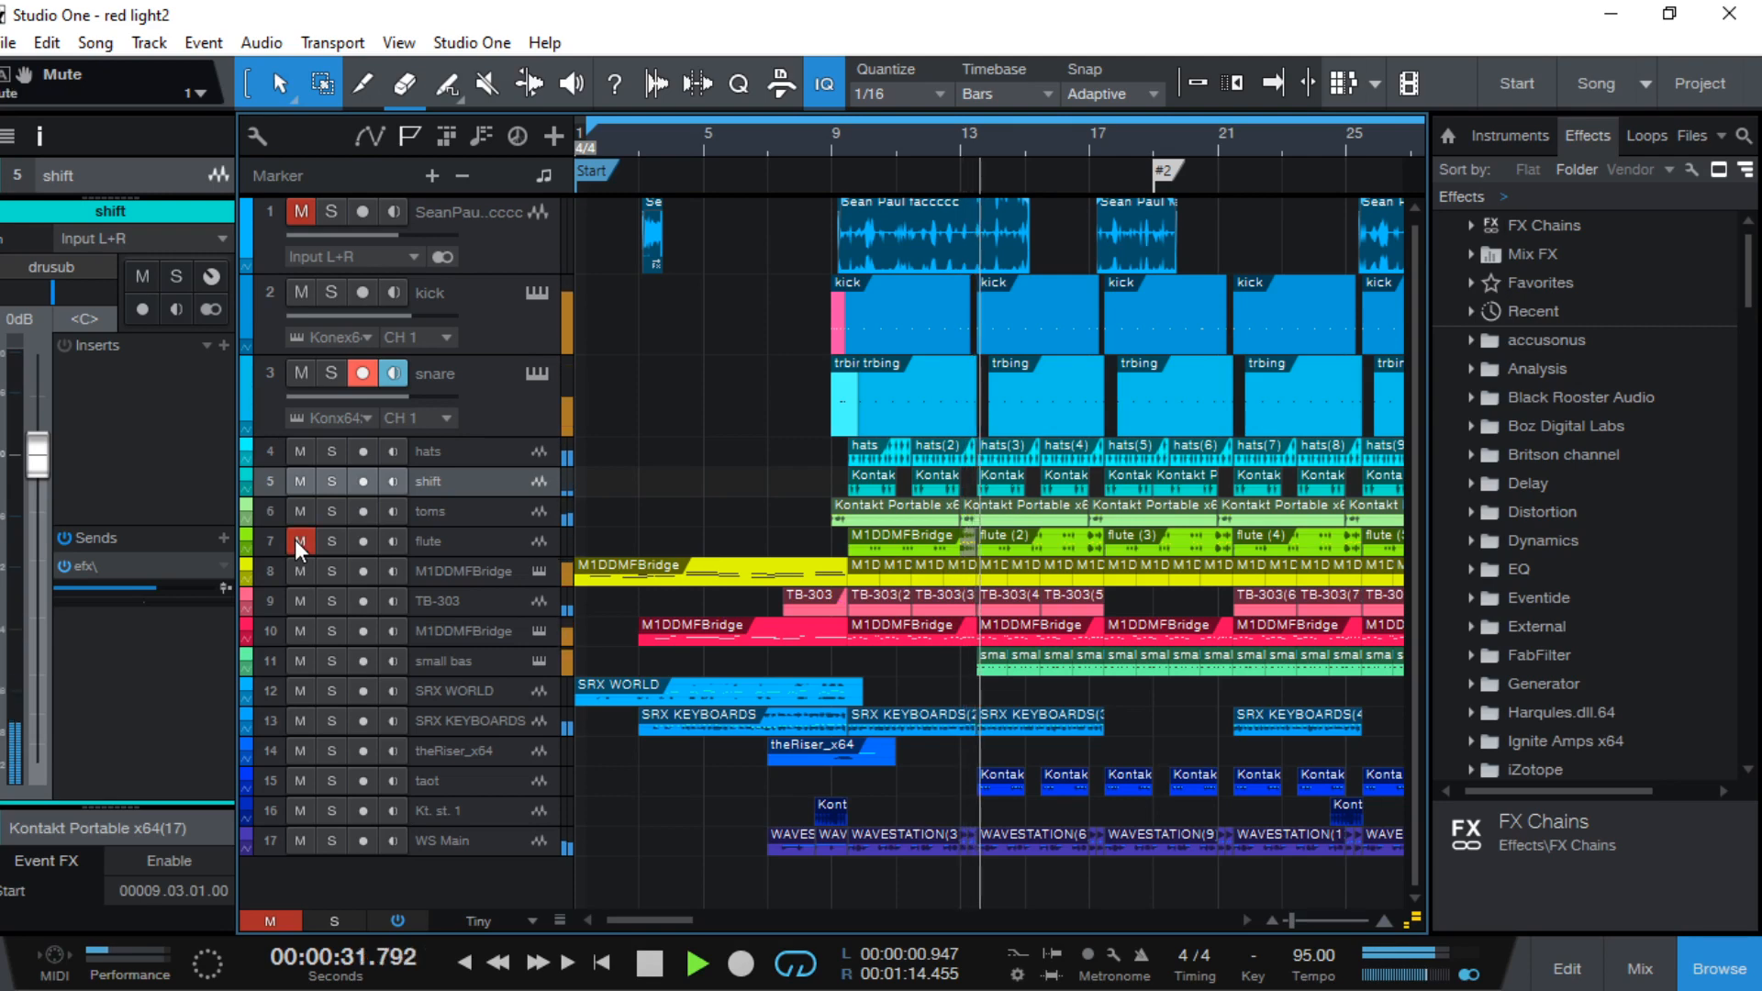
left_click(295, 540)
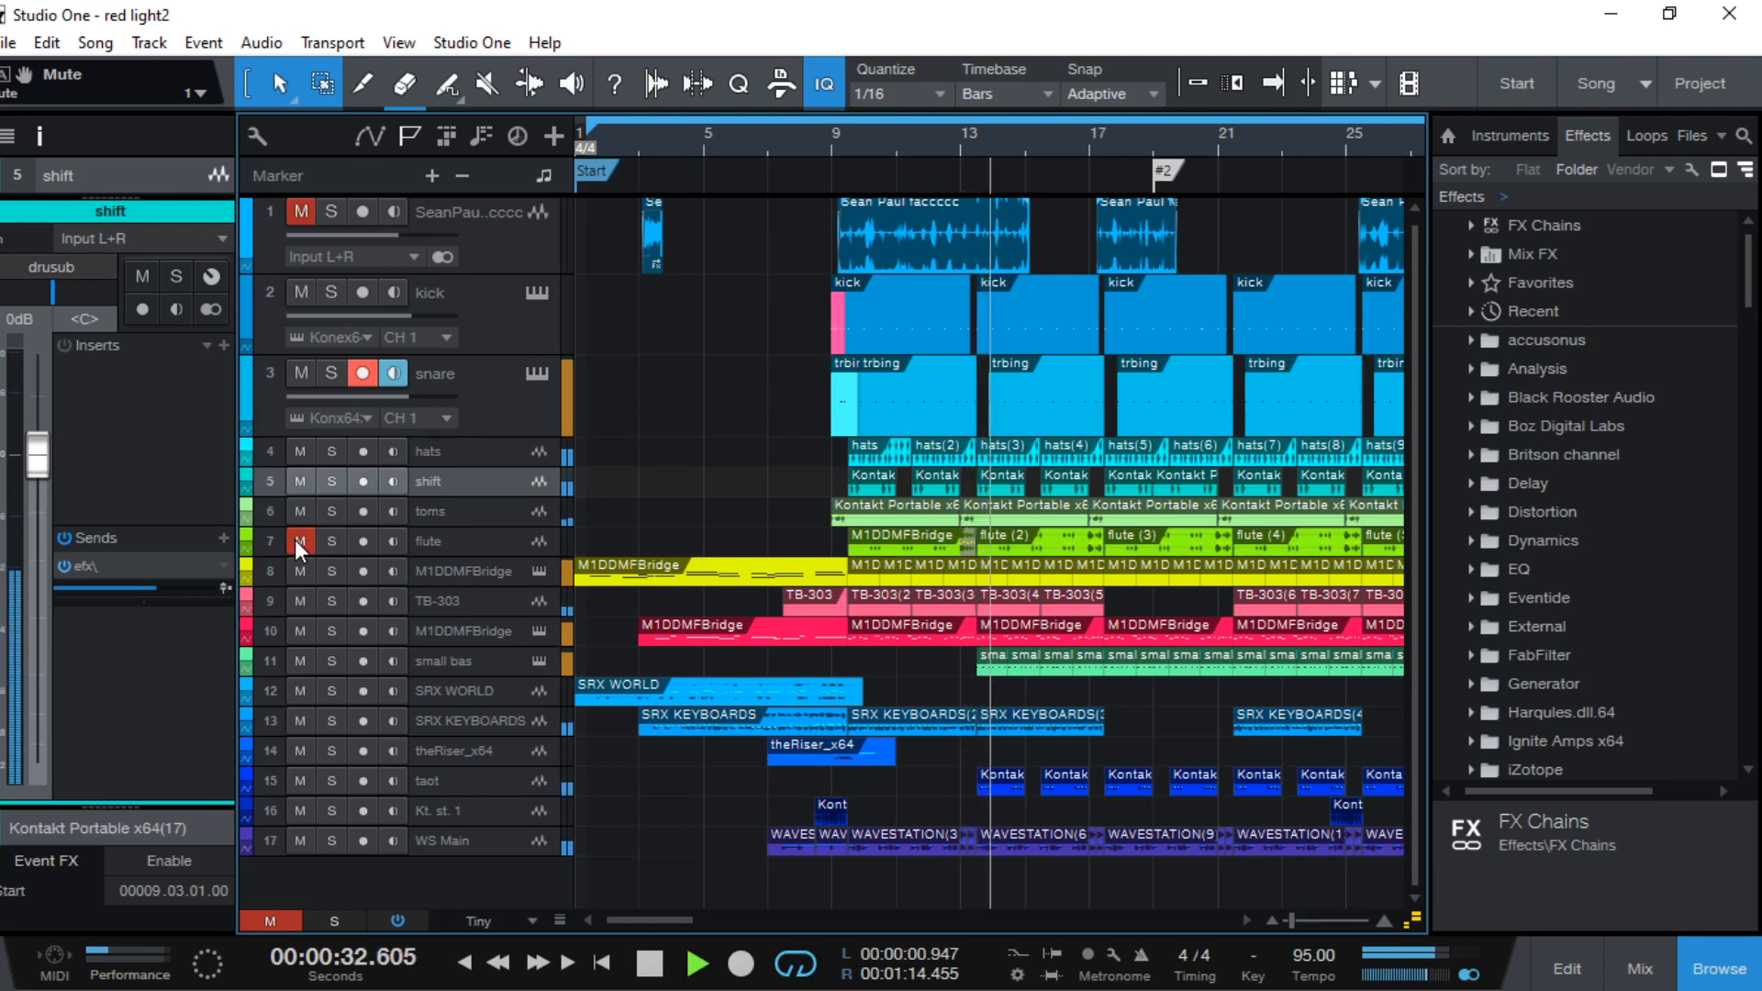
left_click(309, 630)
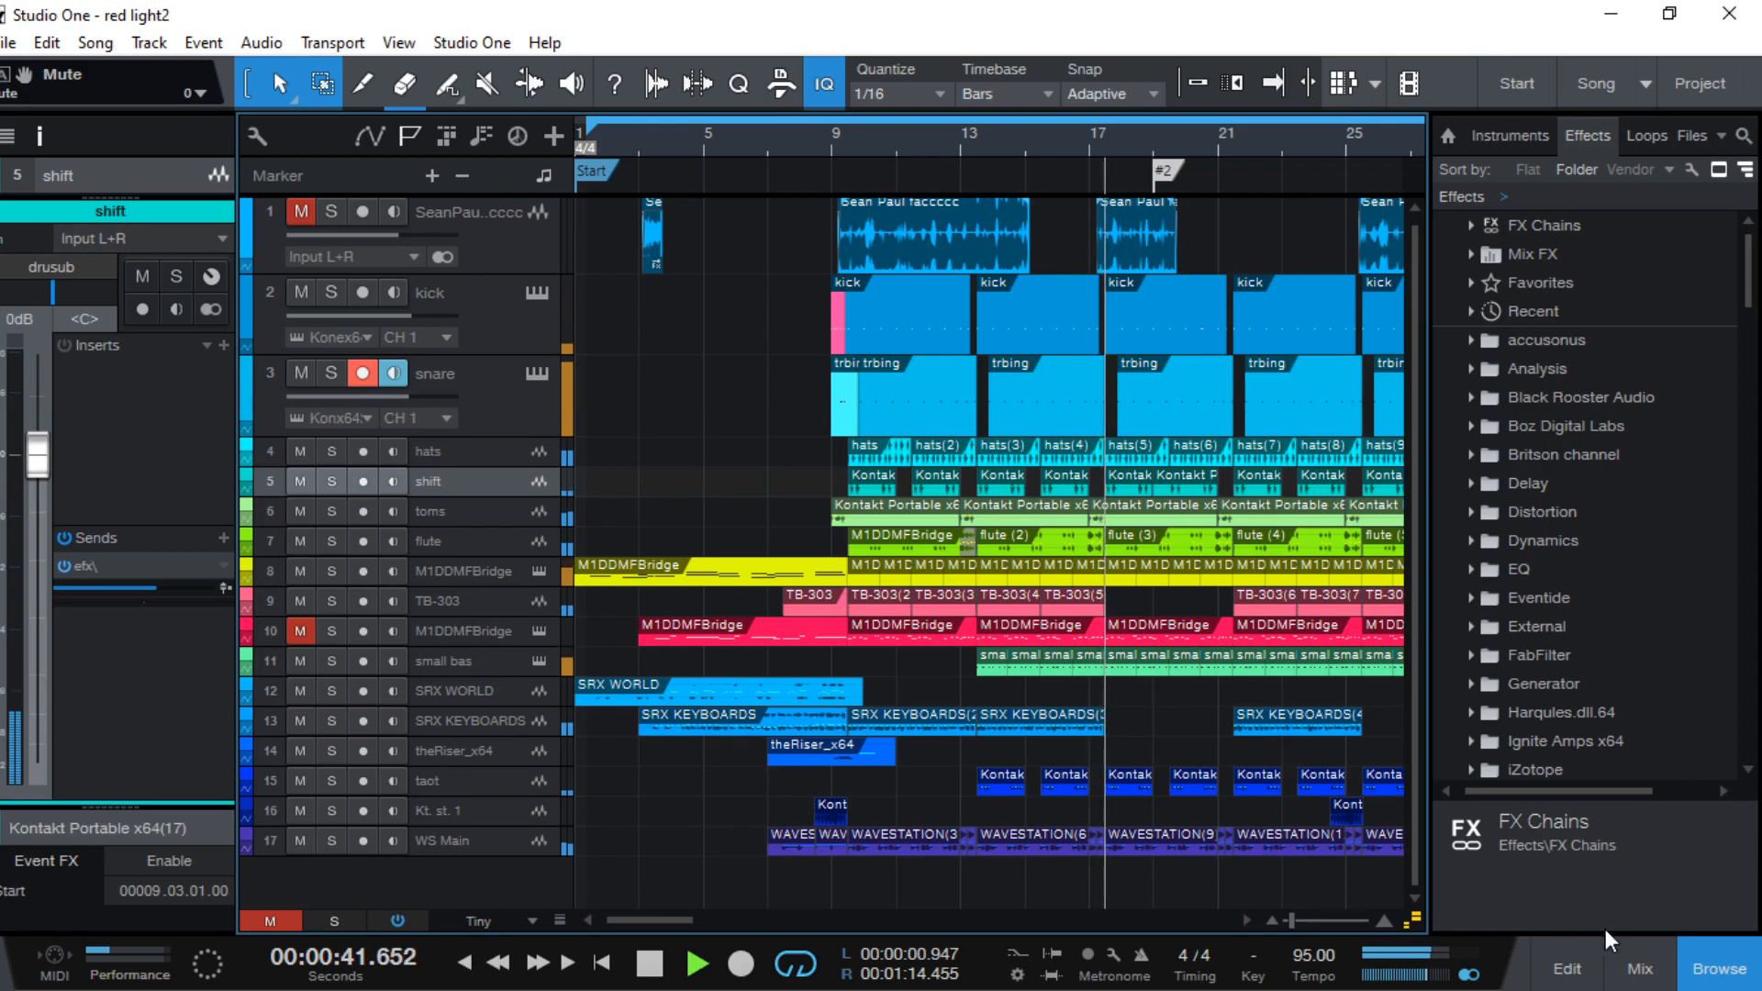
Compare the playing mix with the drum comp bus muted and unmuted in the console, leaving the bus unmuted
left_click(1639, 969)
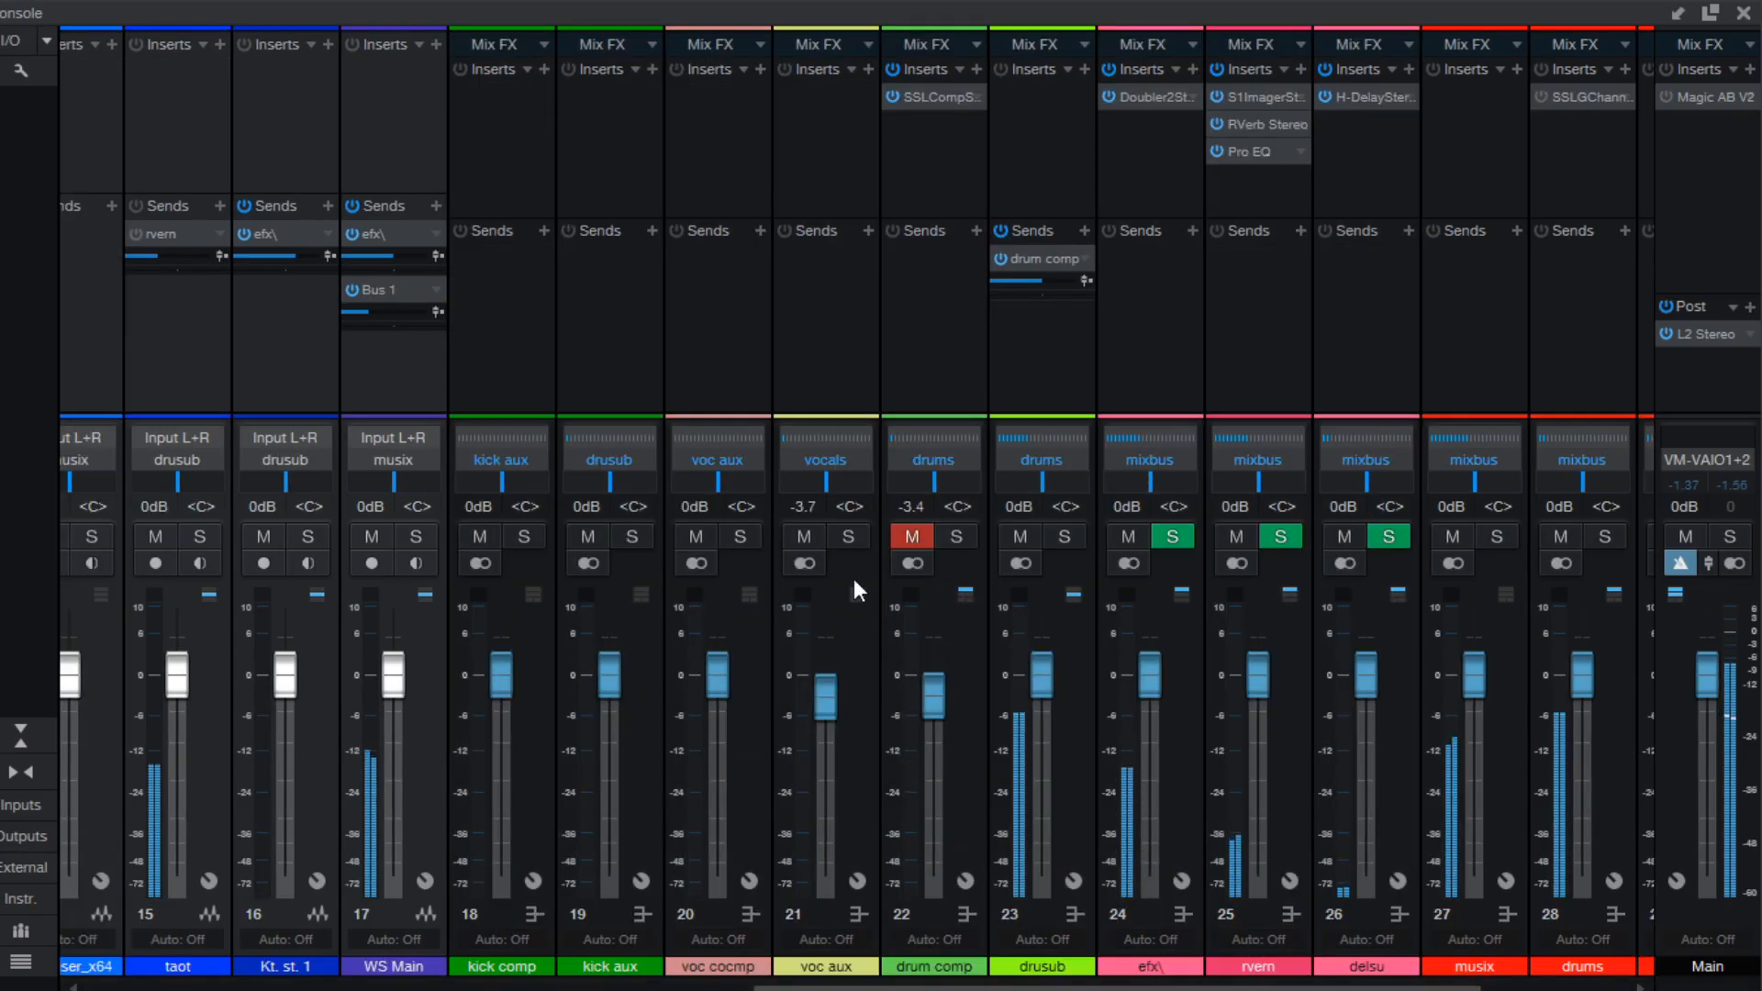
left_click(909, 537)
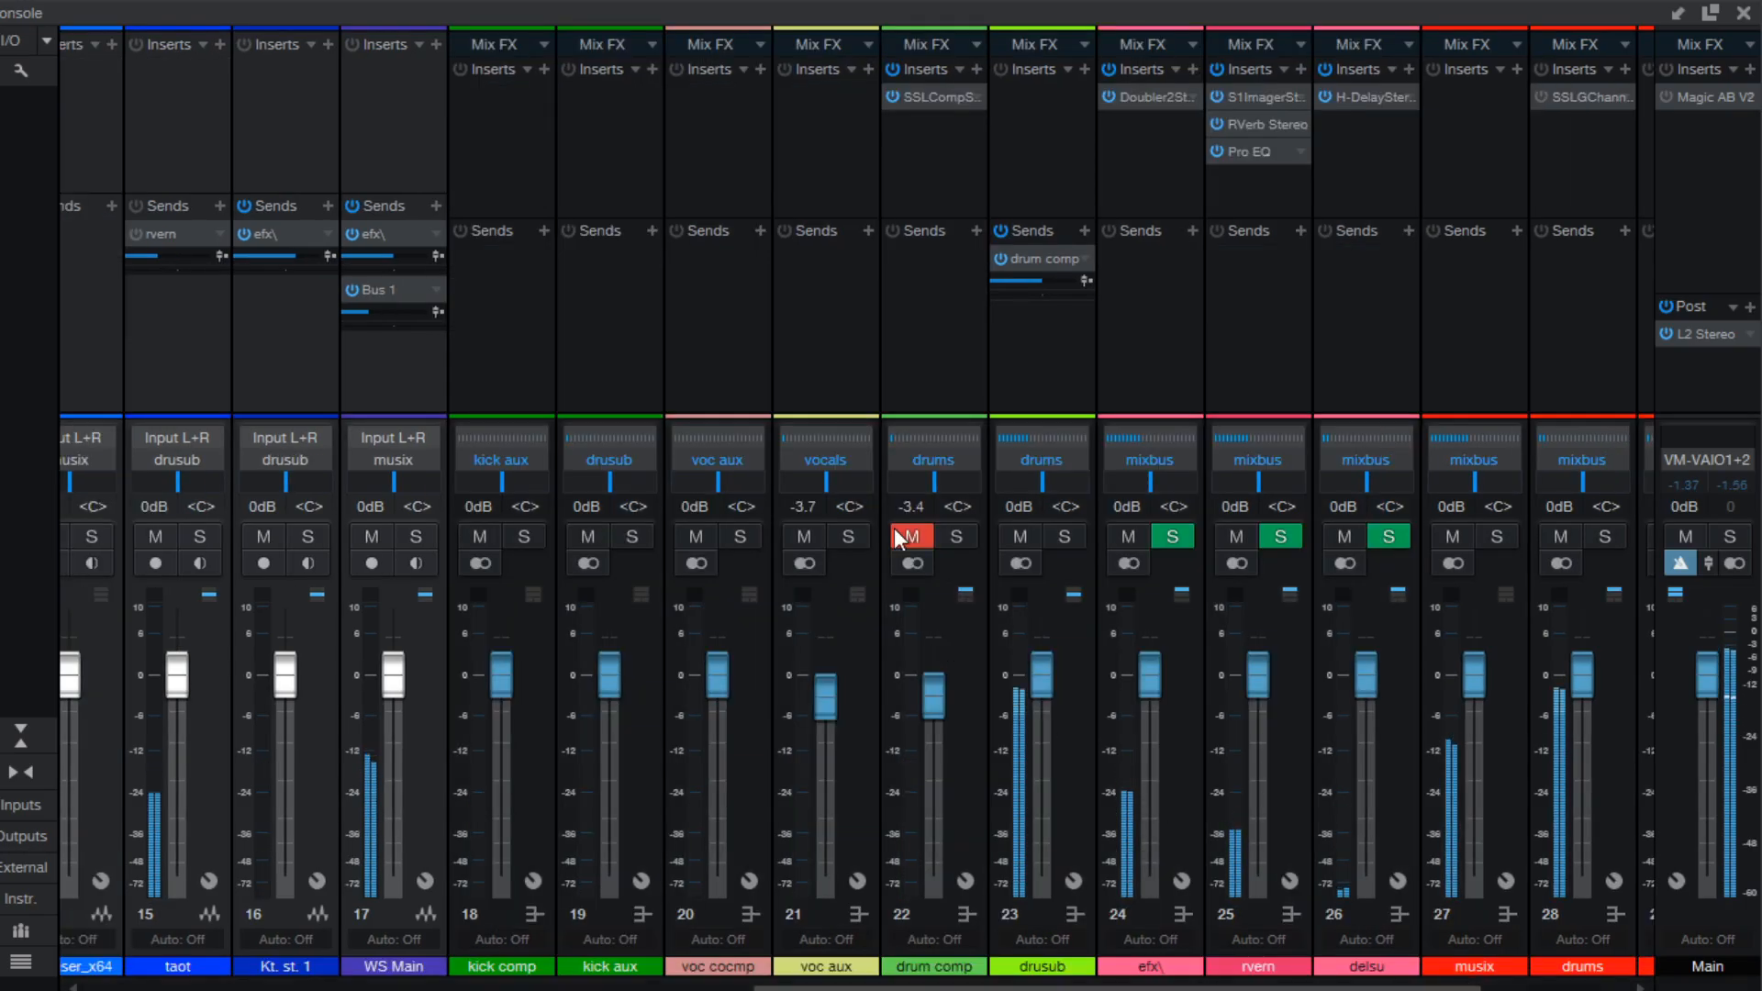
left_click(905, 535)
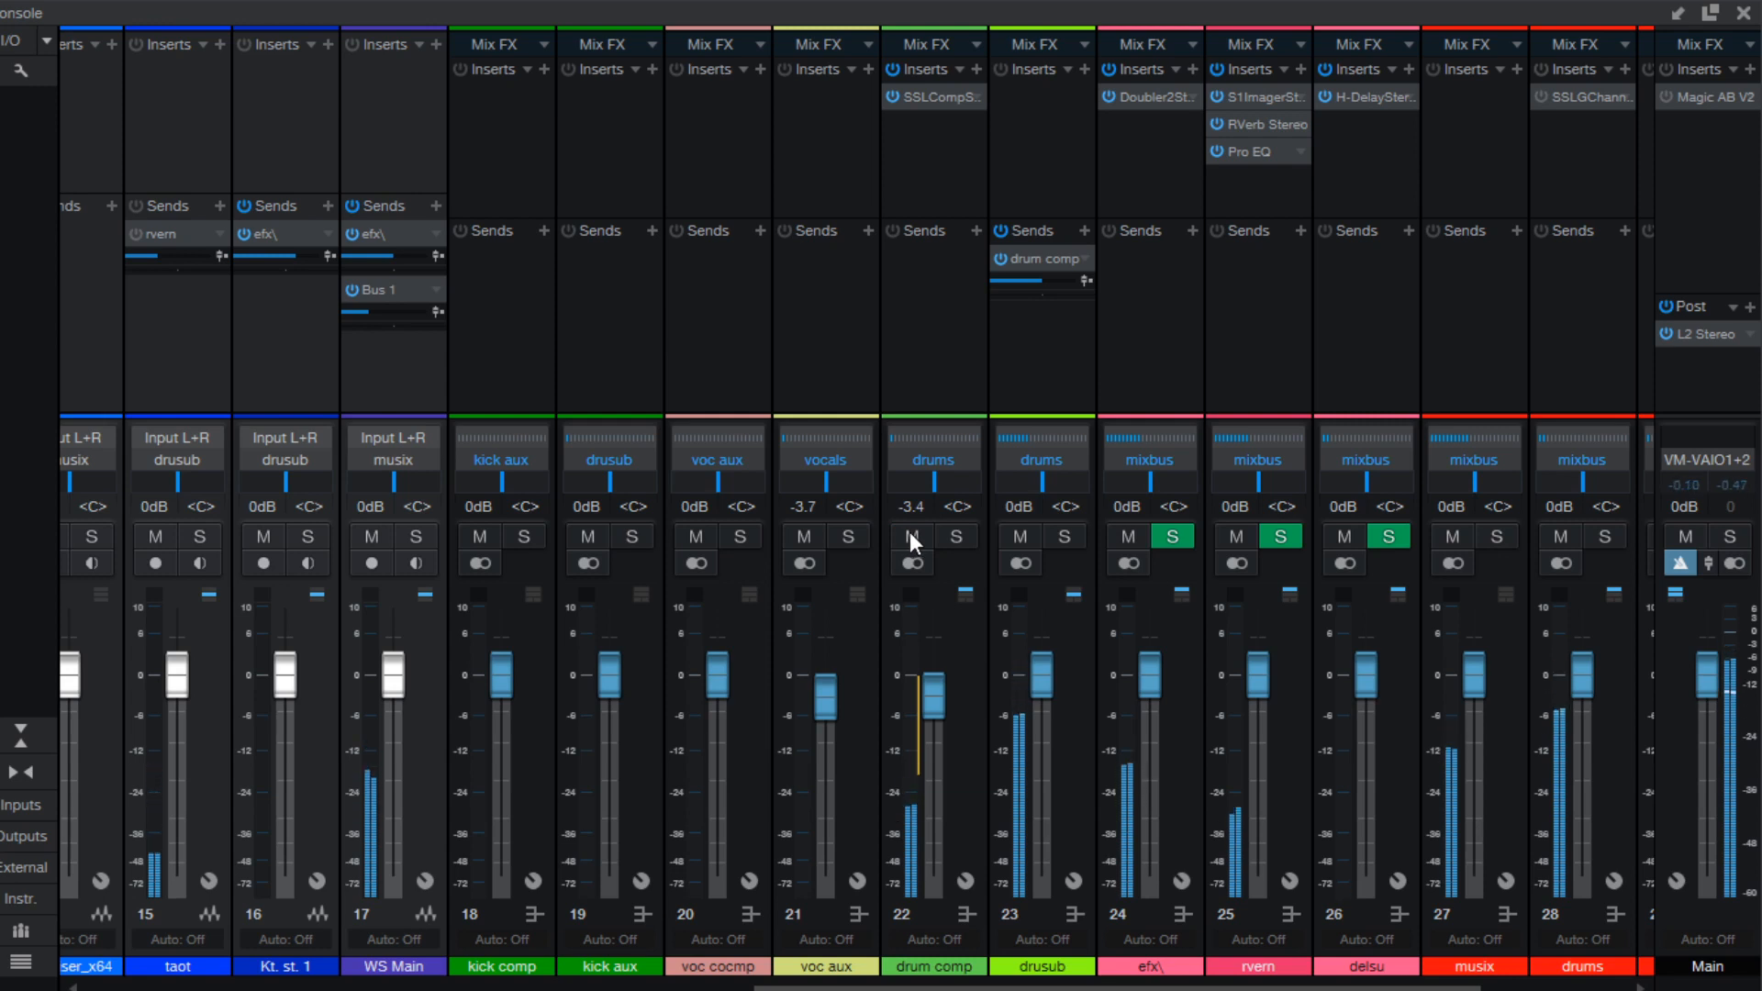
left_click(910, 535)
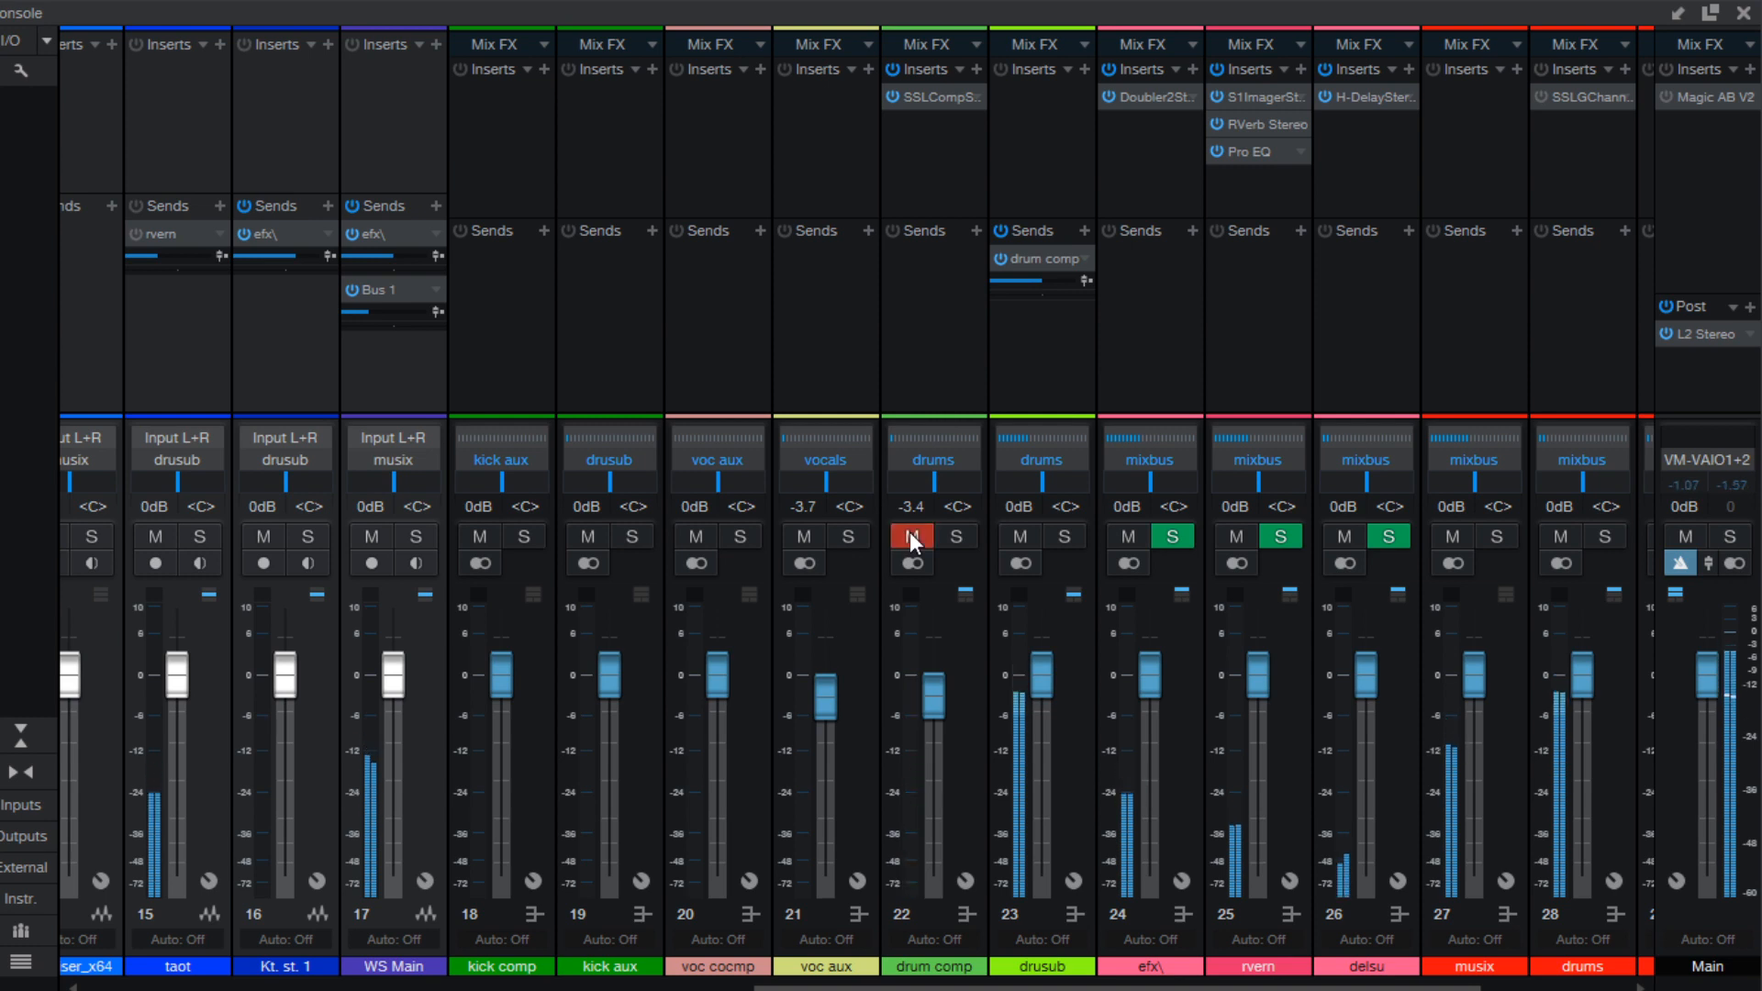
left_click(910, 534)
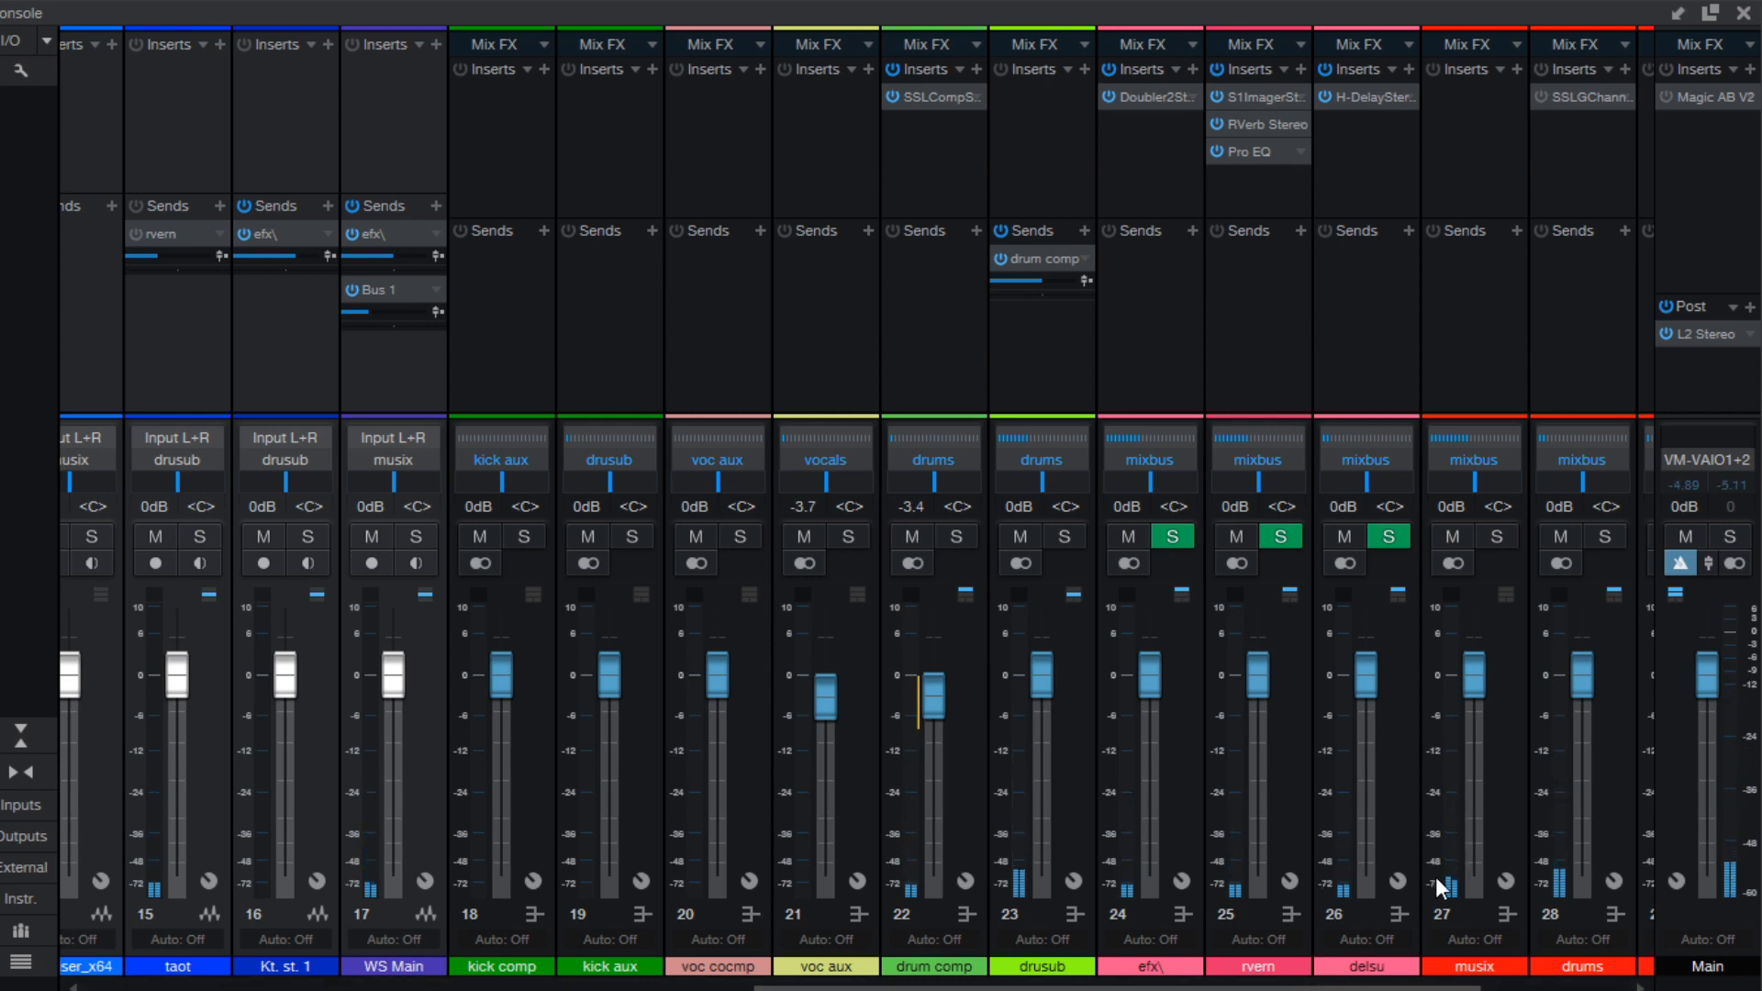
Solo the vocals and drums buses, select drusub and examine the SSLComp Stereo settings on the drum comp bus
scroll(1312, 975, "right", 3)
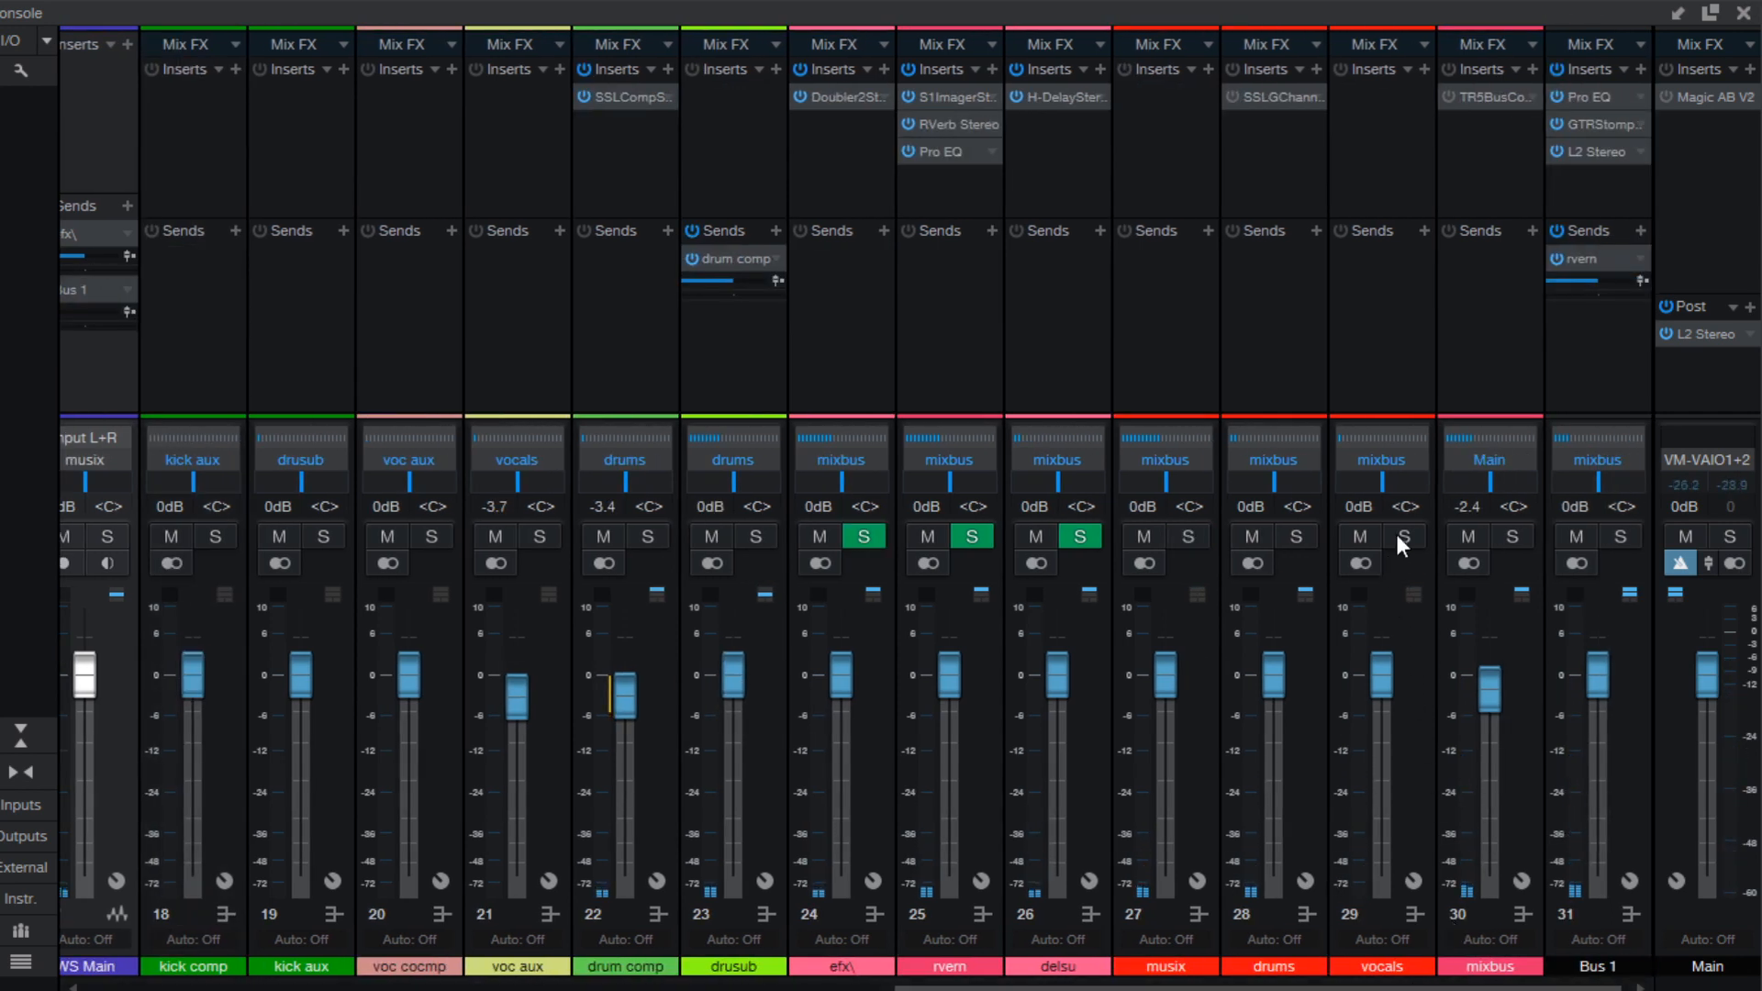
left_click(1403, 536)
left_click(1295, 536)
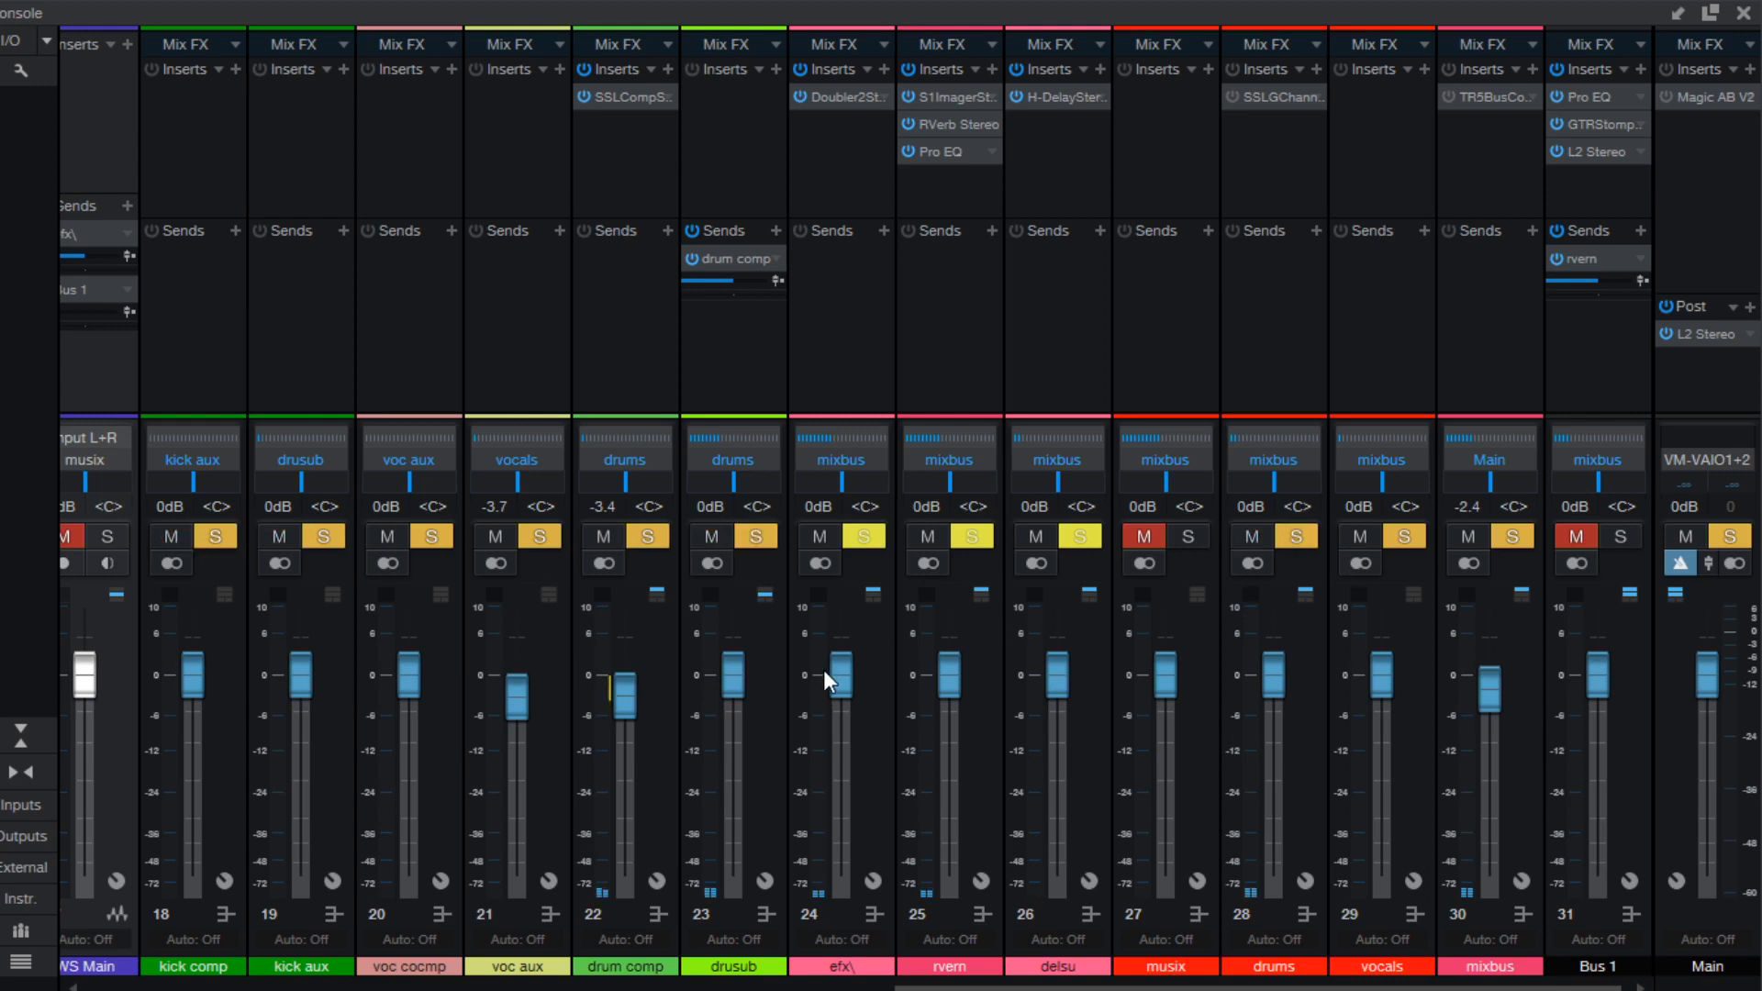
left_click(755, 805)
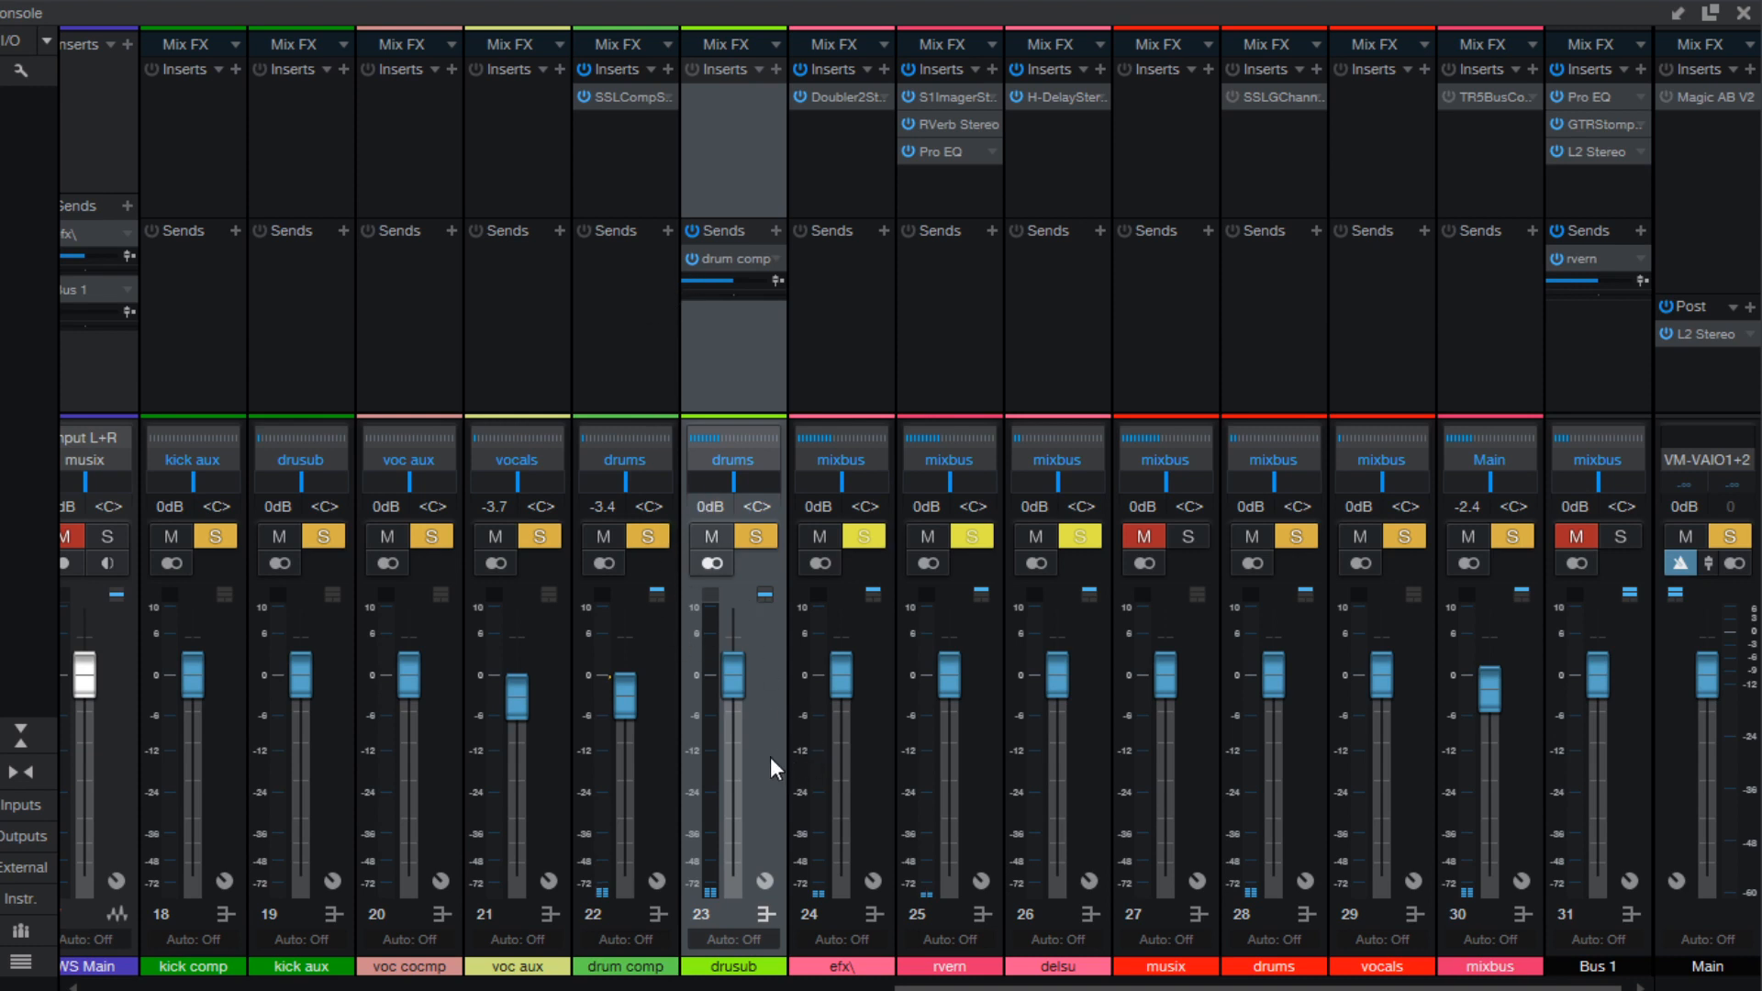
left_click(624, 94)
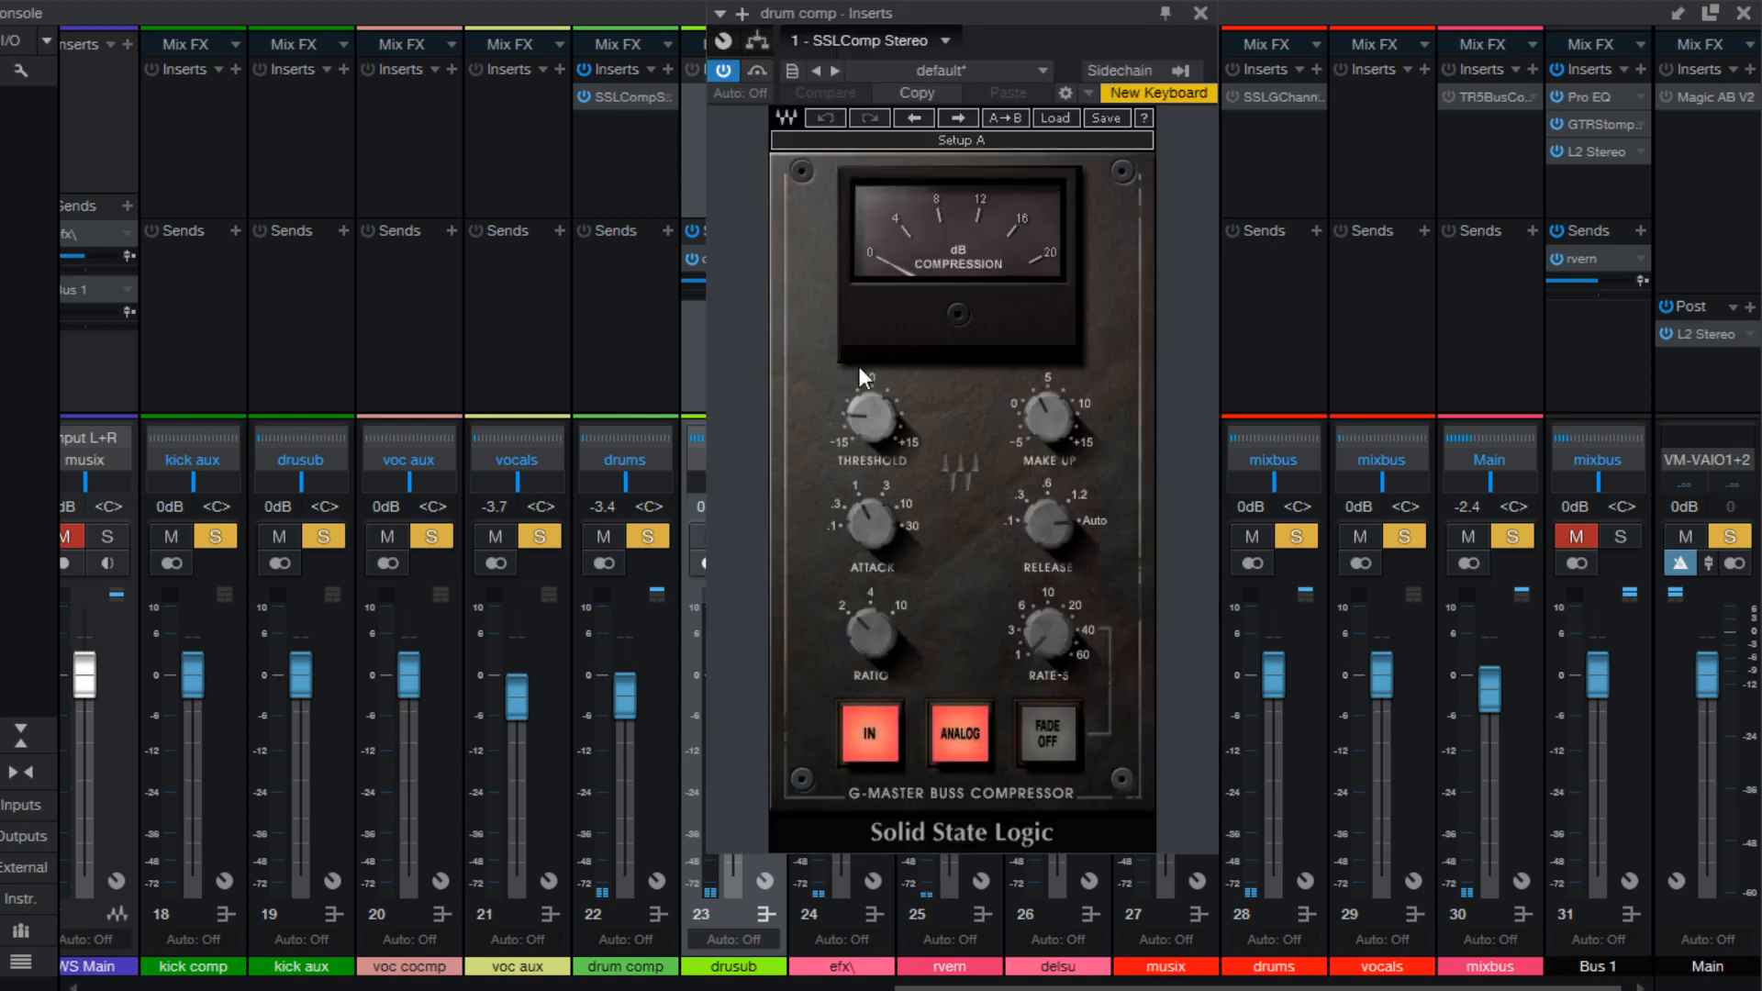
left_click(1199, 12)
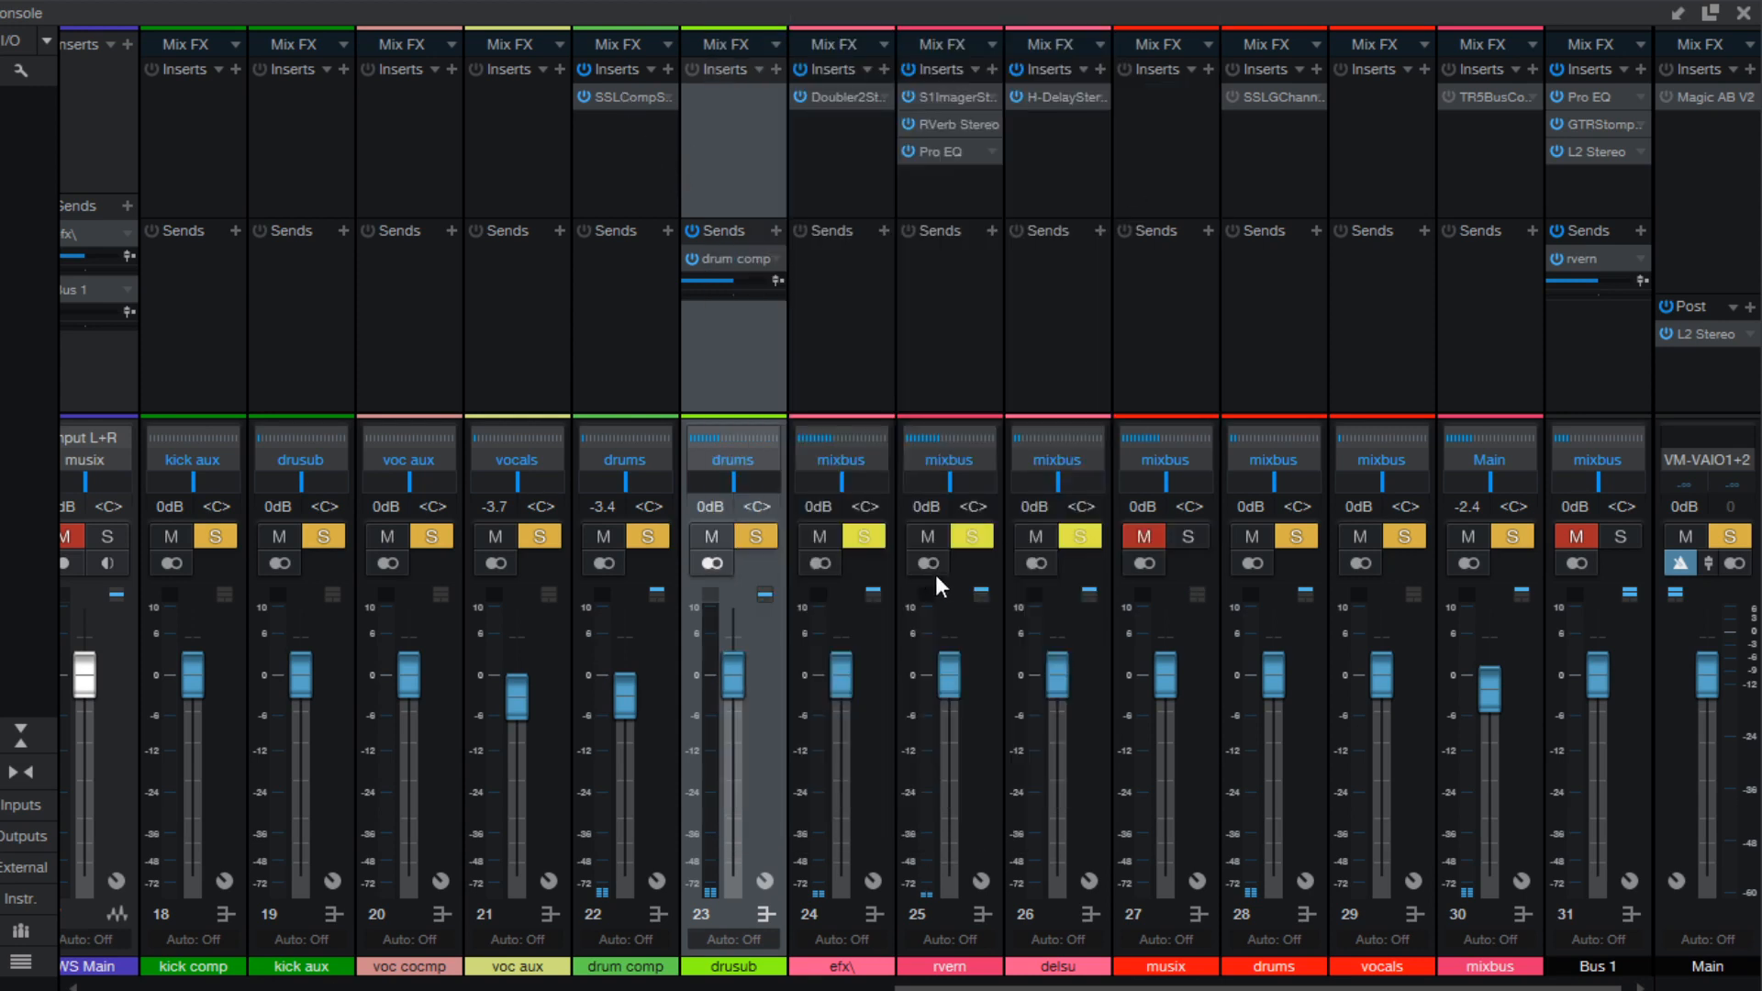
Clear the solos, solo only the drums bus with drum comp muted, and start playback
left_click(1719, 538)
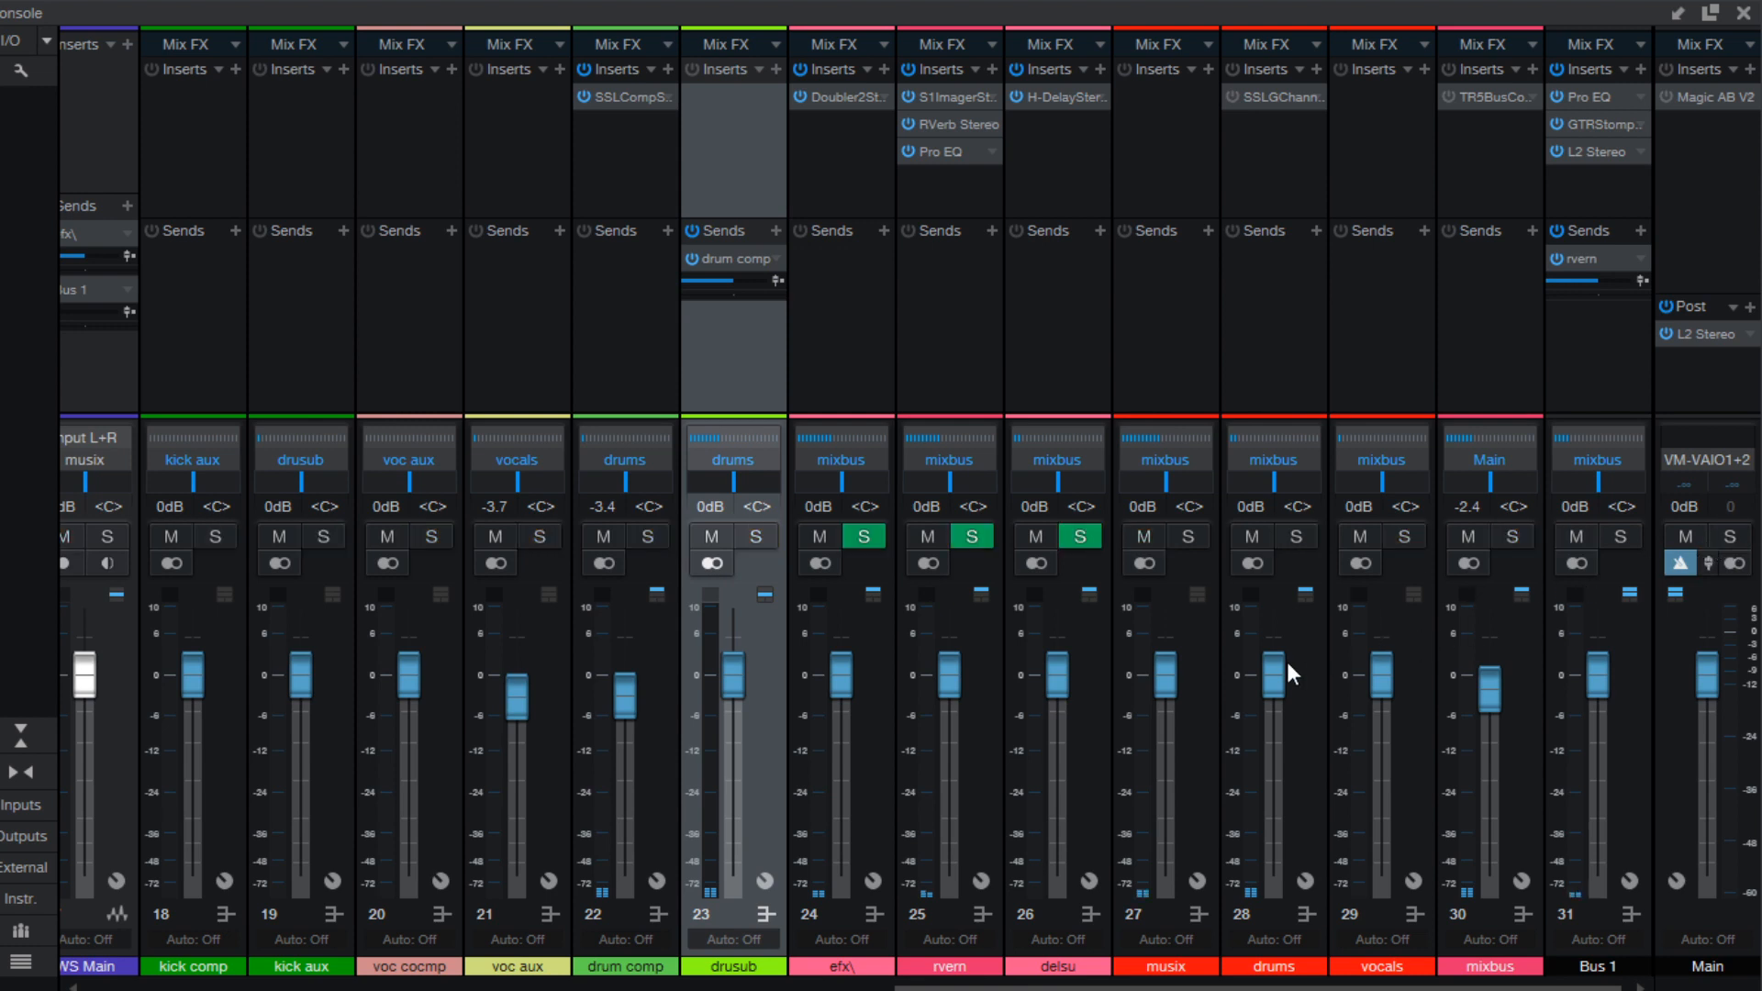
left_click(1287, 541)
left_click(603, 533)
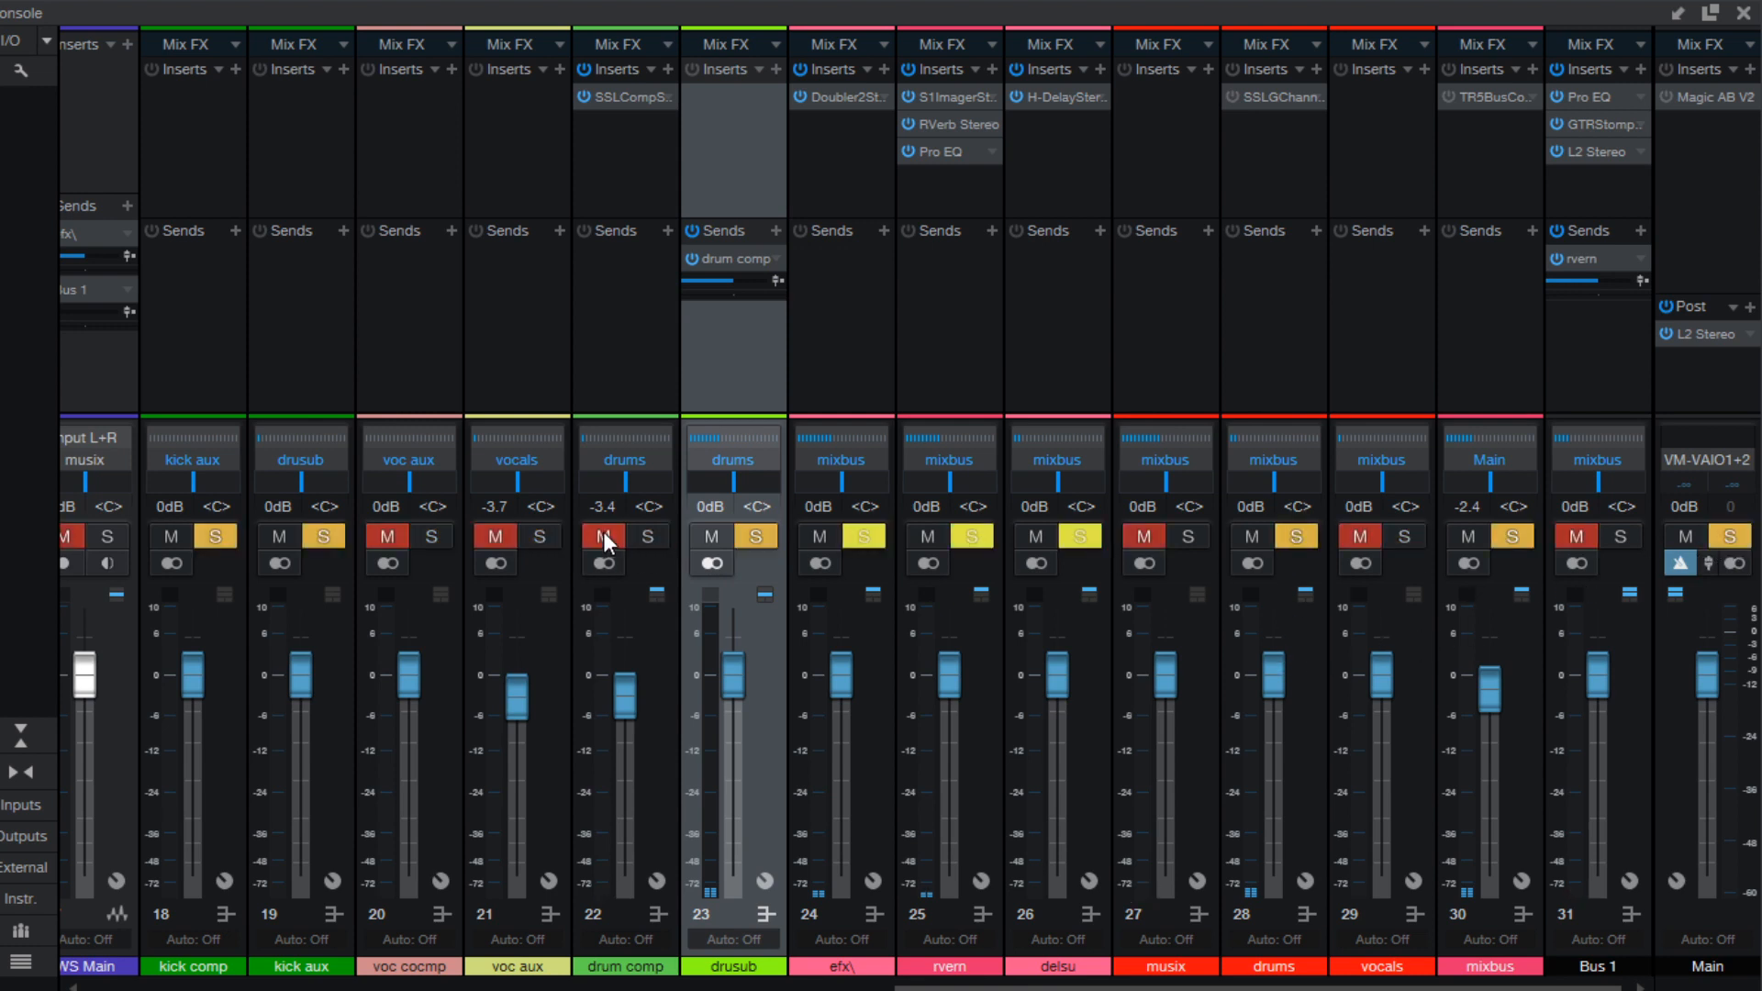
key("space")
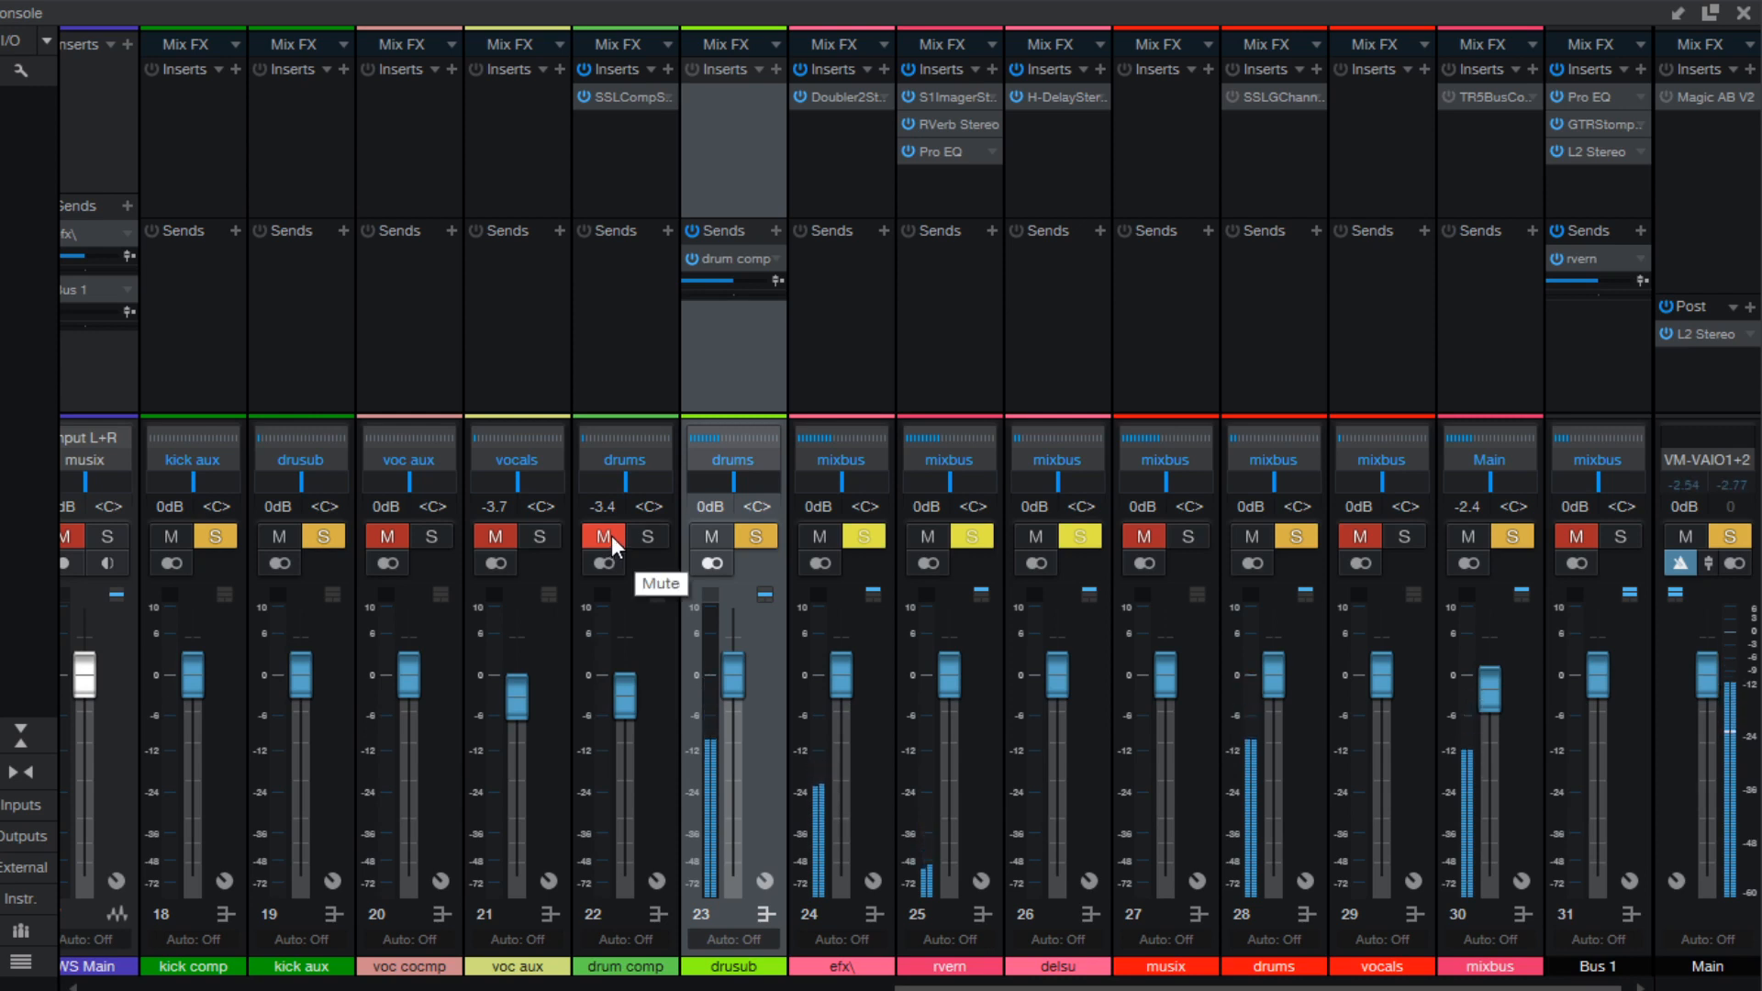
Unmute the drum comp bus and raise its volume to +0.2 dB while the soloed drums play
left_click(611, 536)
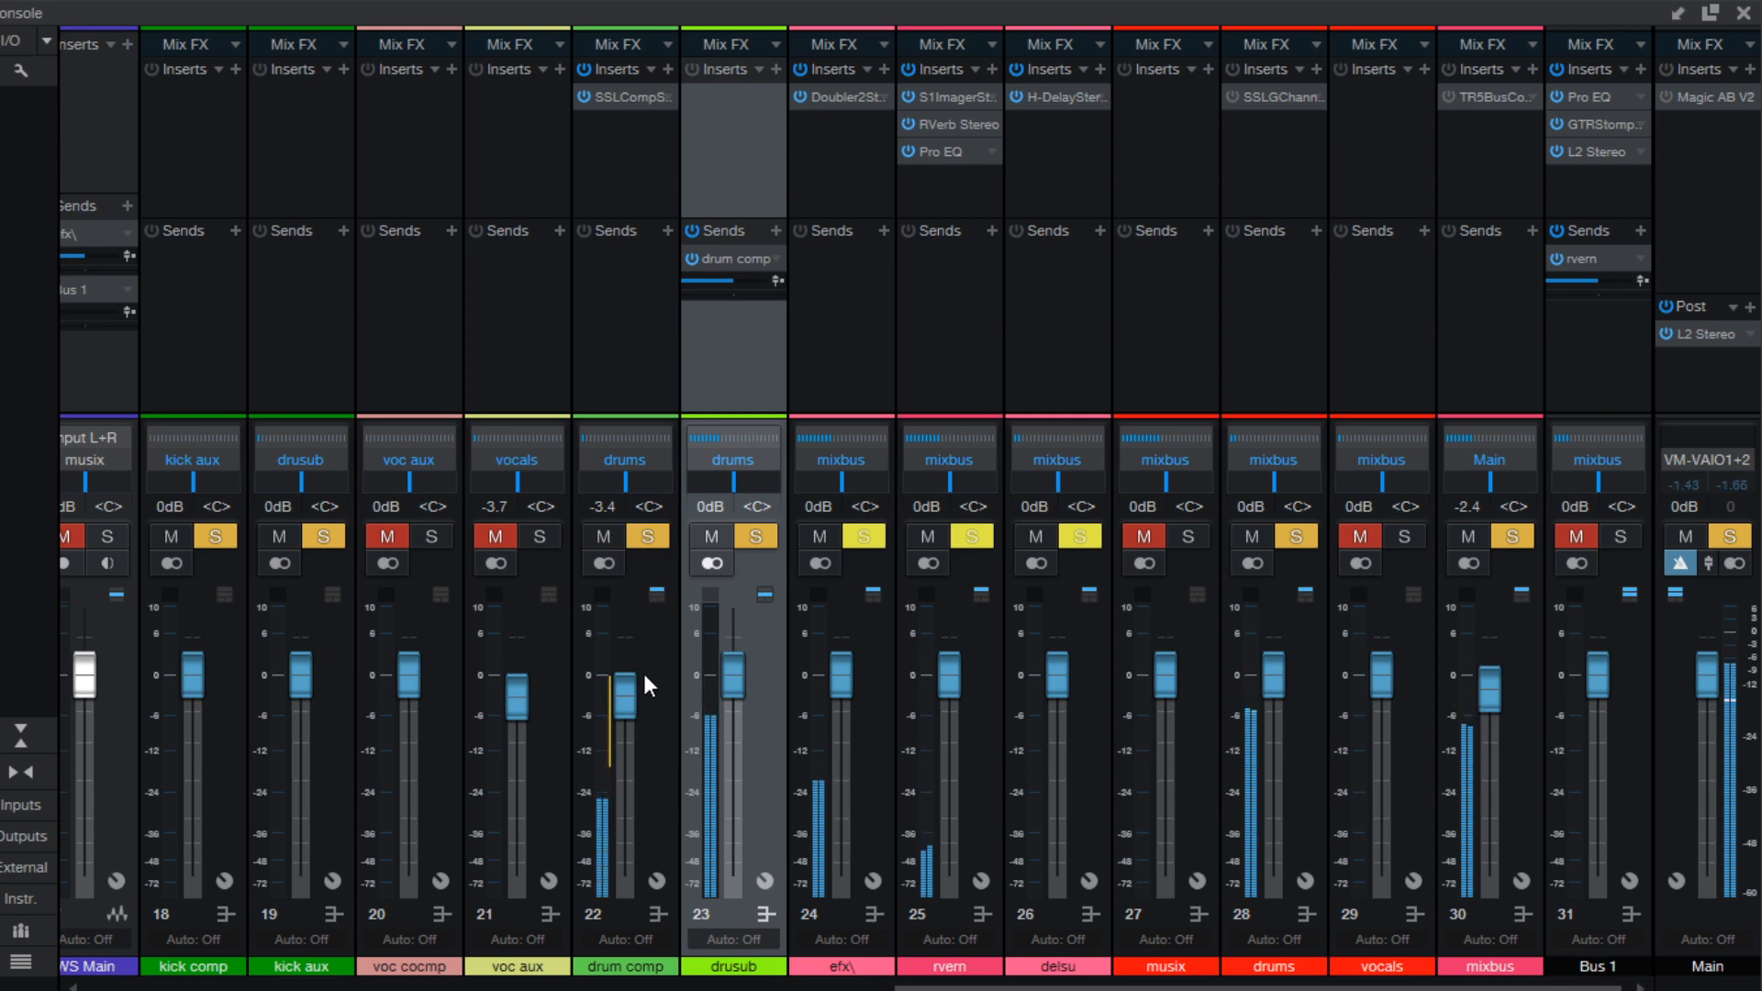
left_click_drag(626, 697, 621, 671)
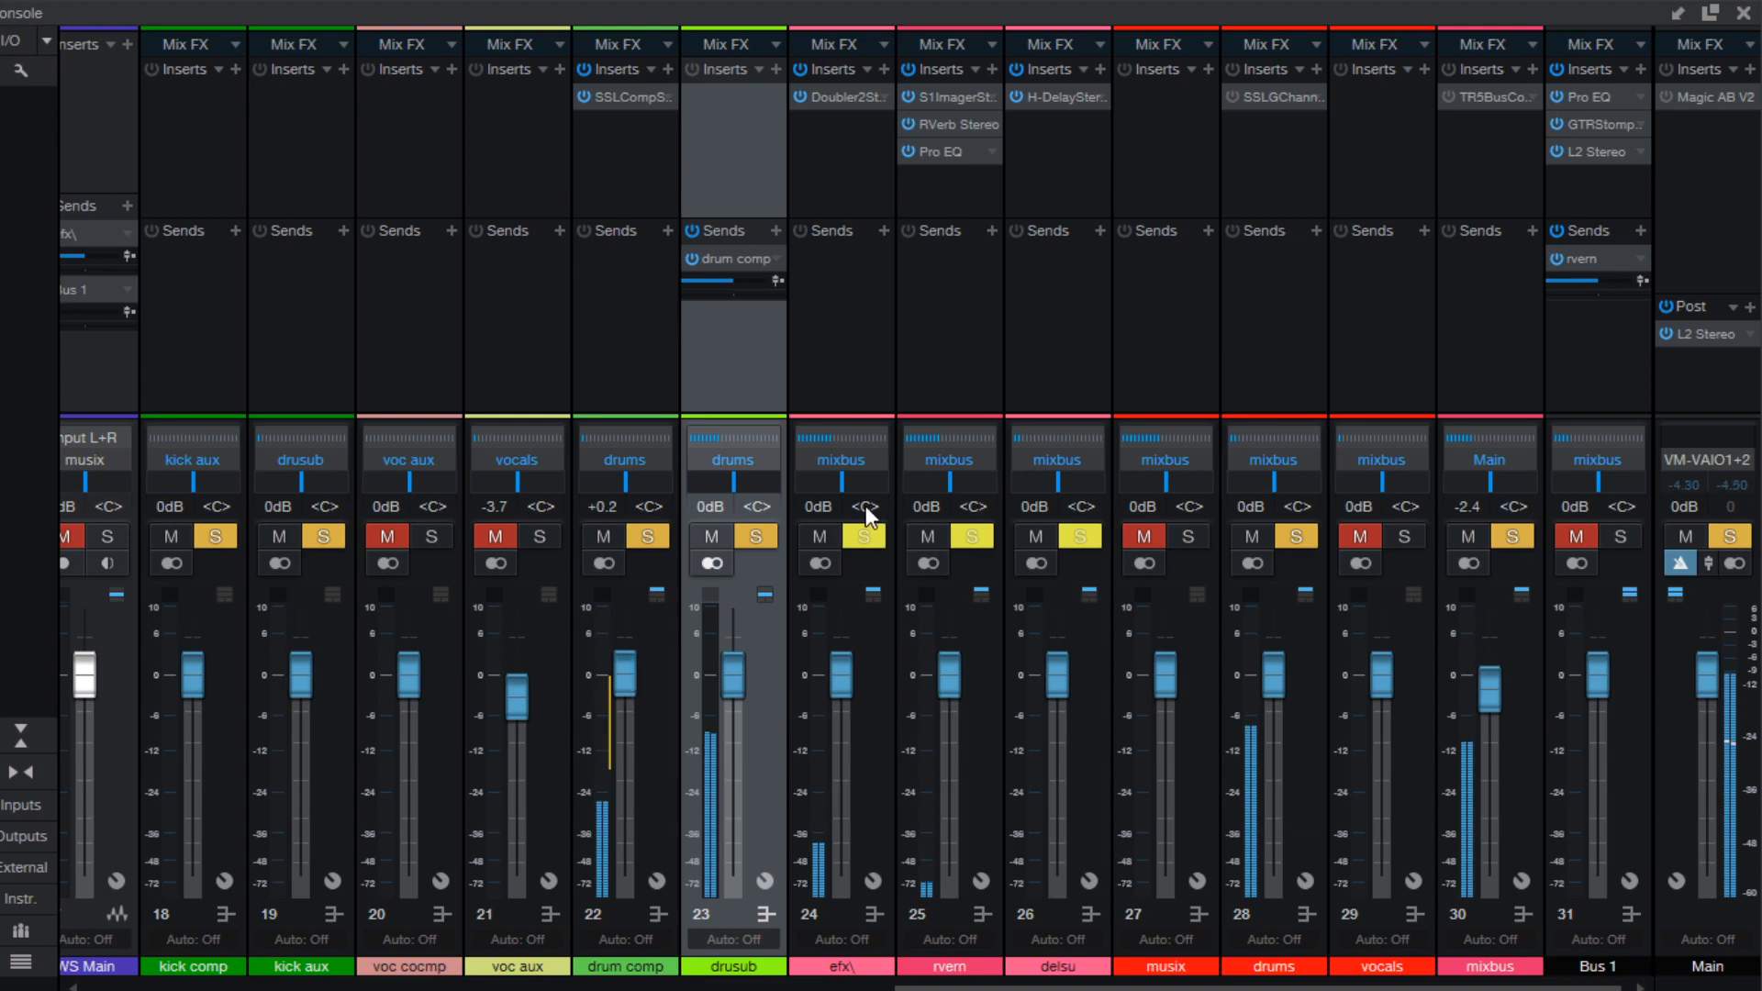
left_click(1741, 15)
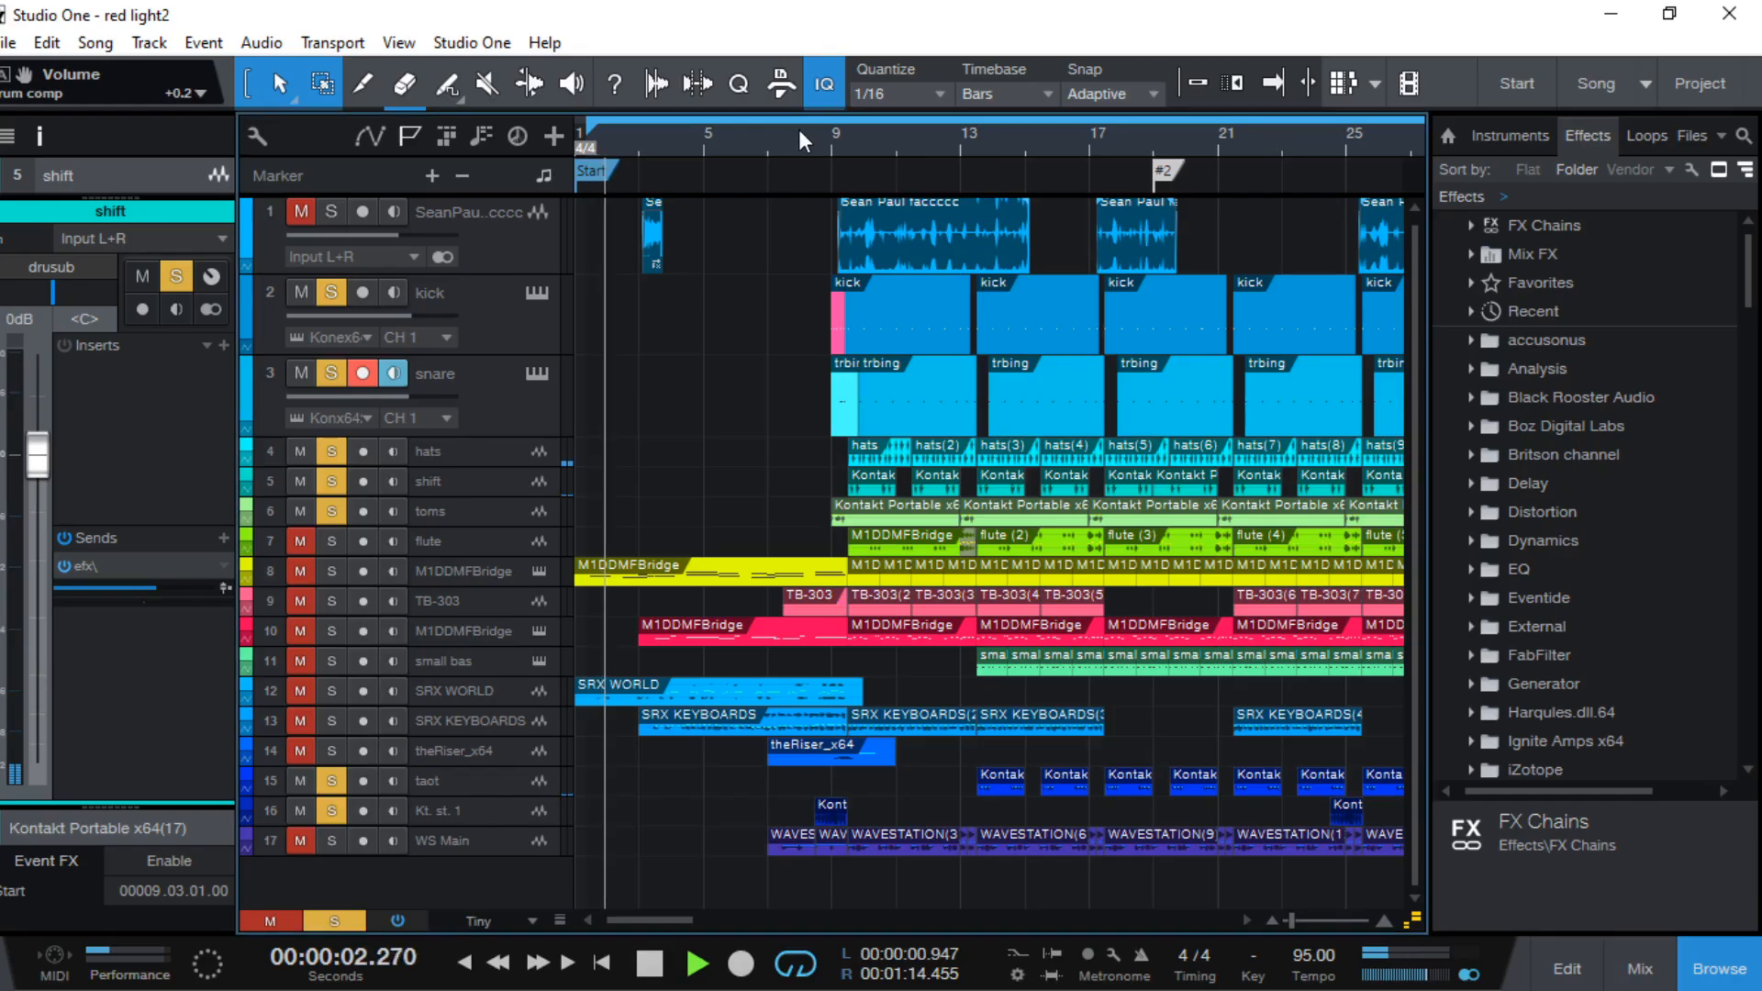
left_click(1643, 955)
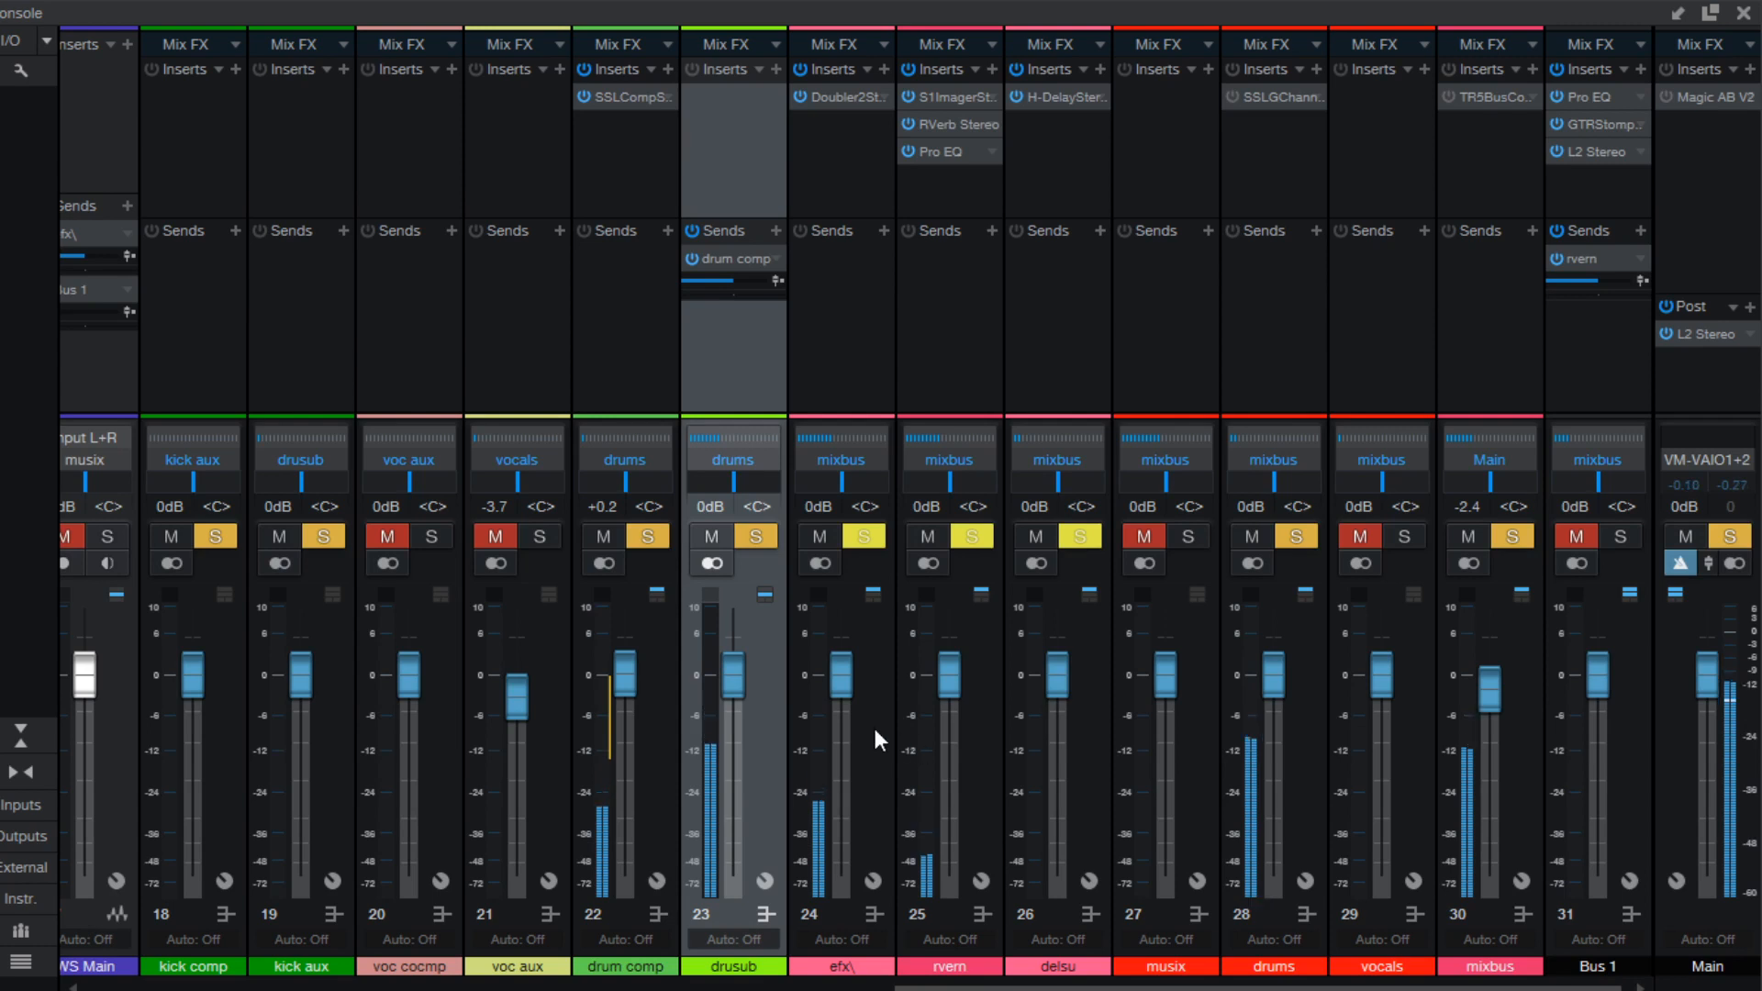
Toggle the drum comp bus's mute to compare the soloed drums with and without parallel compression, leaving the bus active
left_click(604, 538)
left_click(604, 538)
left_click(648, 537)
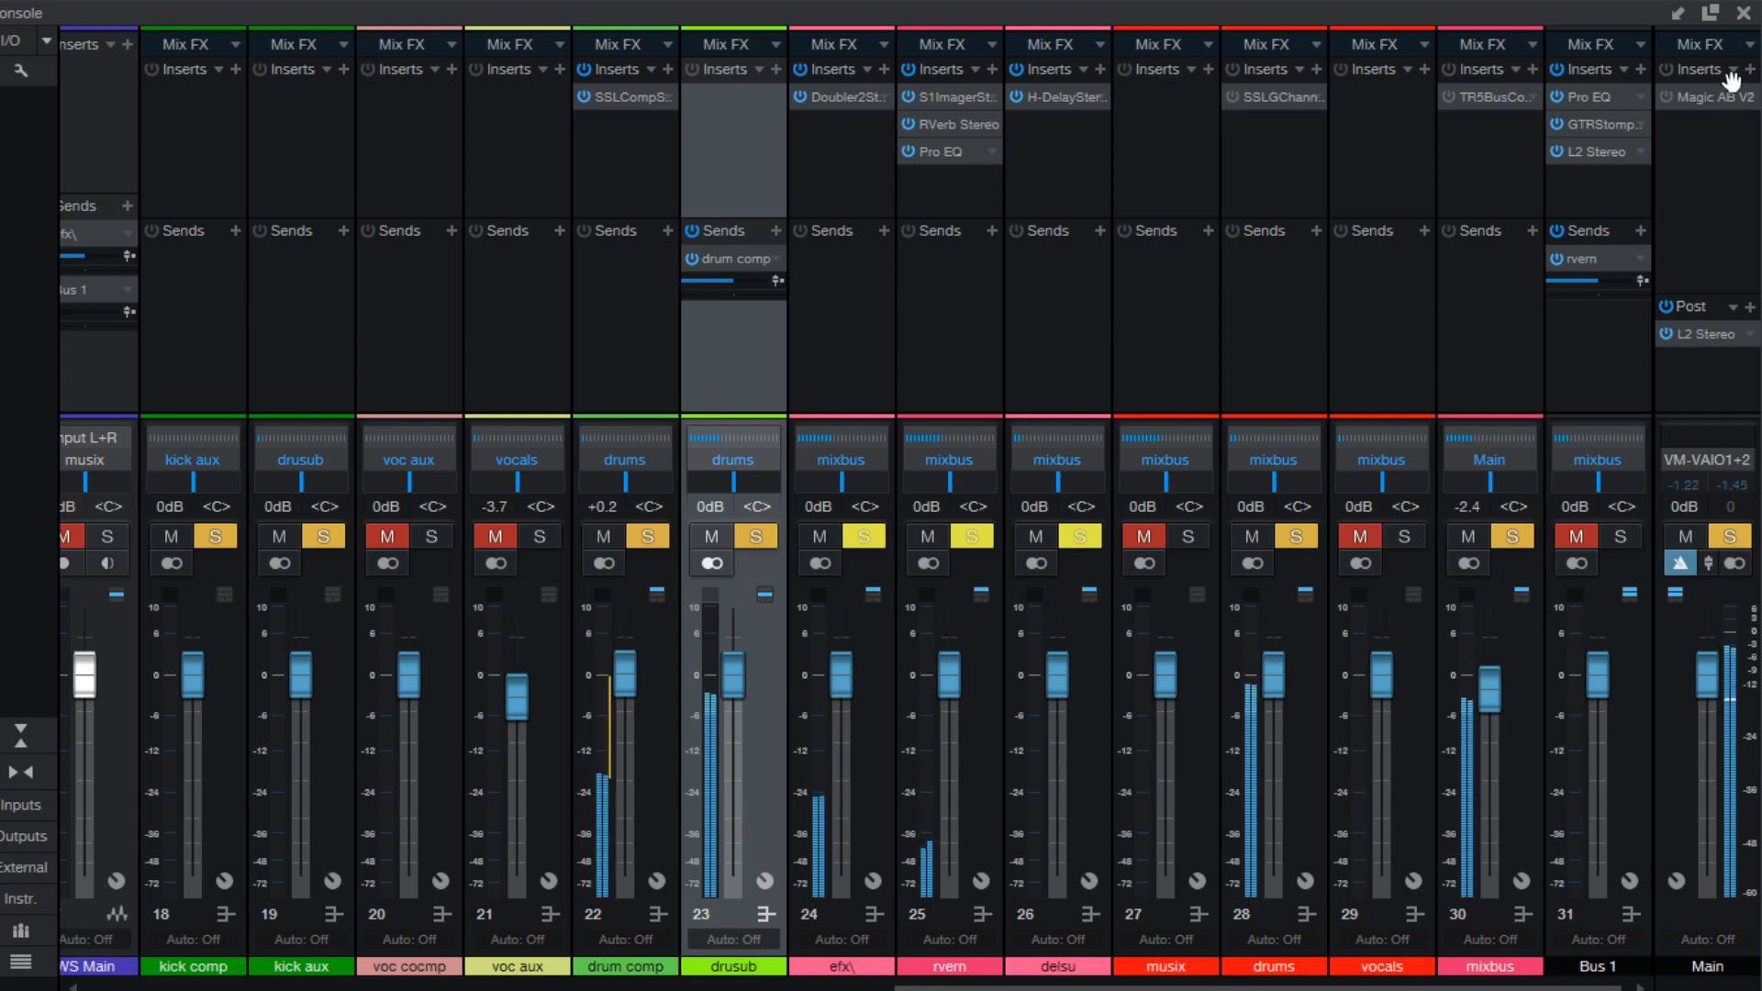
Return to the arrangement, then unmute and solo the small bas track and the M1DDMFBridge track 10 alongside the drums
left_click(1744, 13)
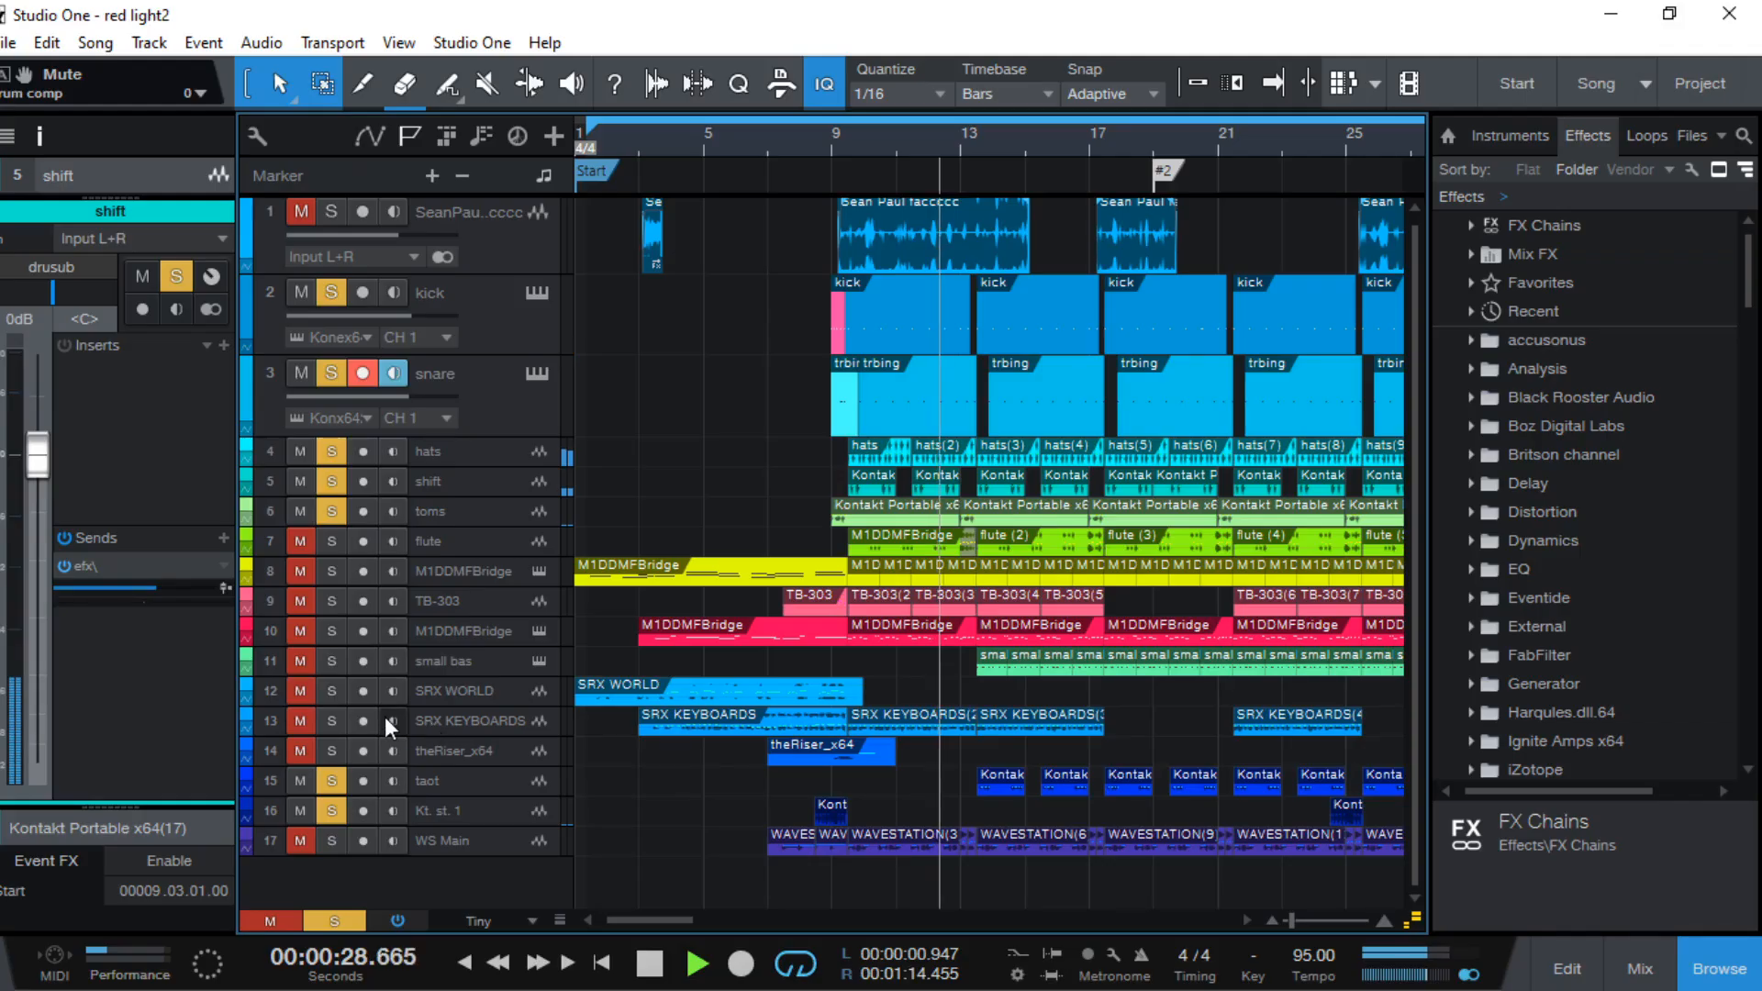
left_click(332, 661)
left_click(300, 661)
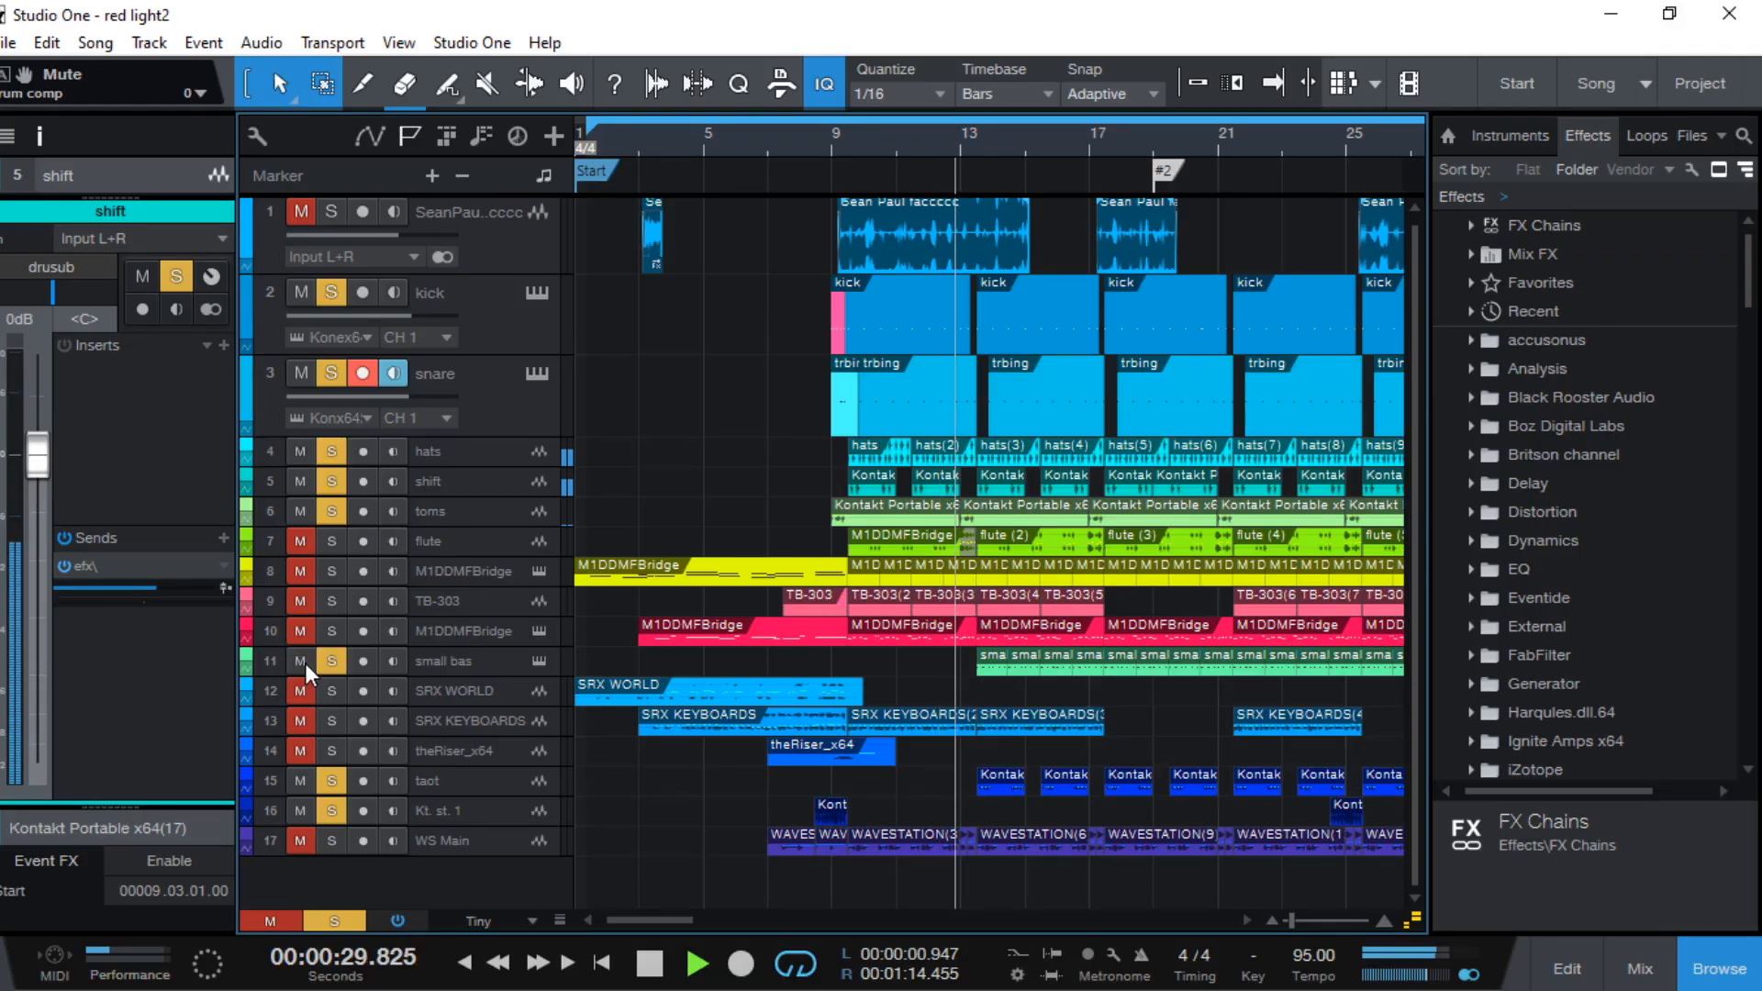
left_click(299, 623)
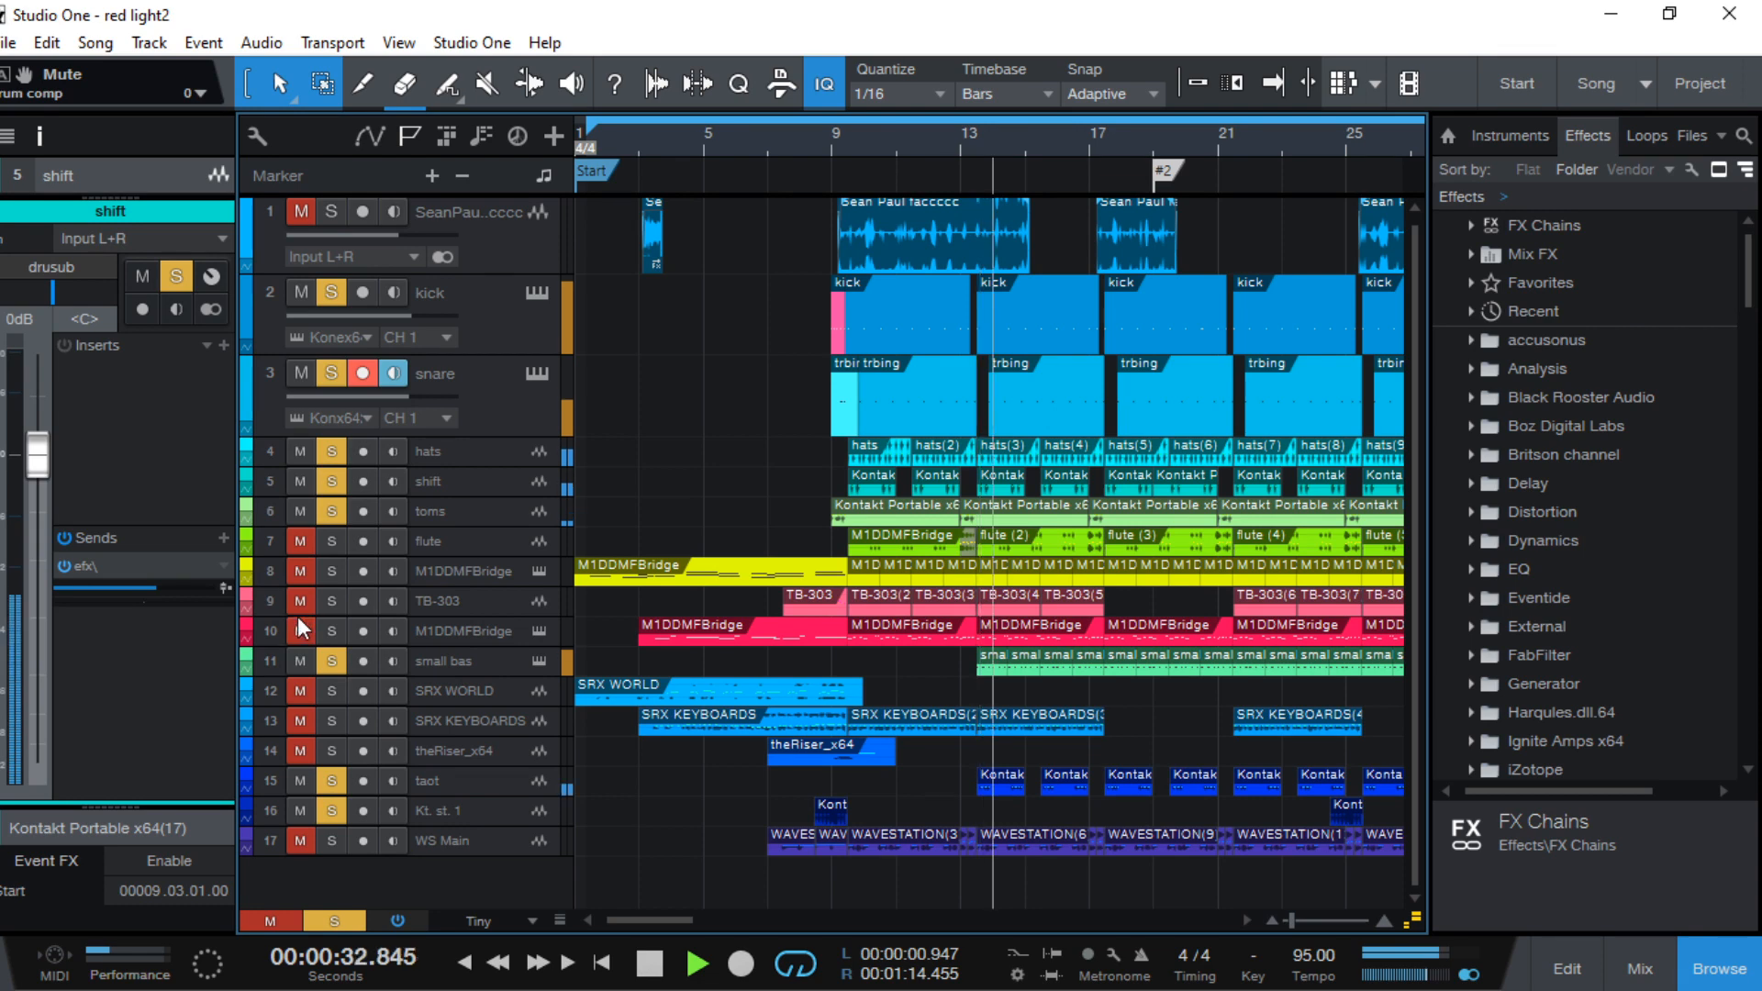
left_click(297, 621)
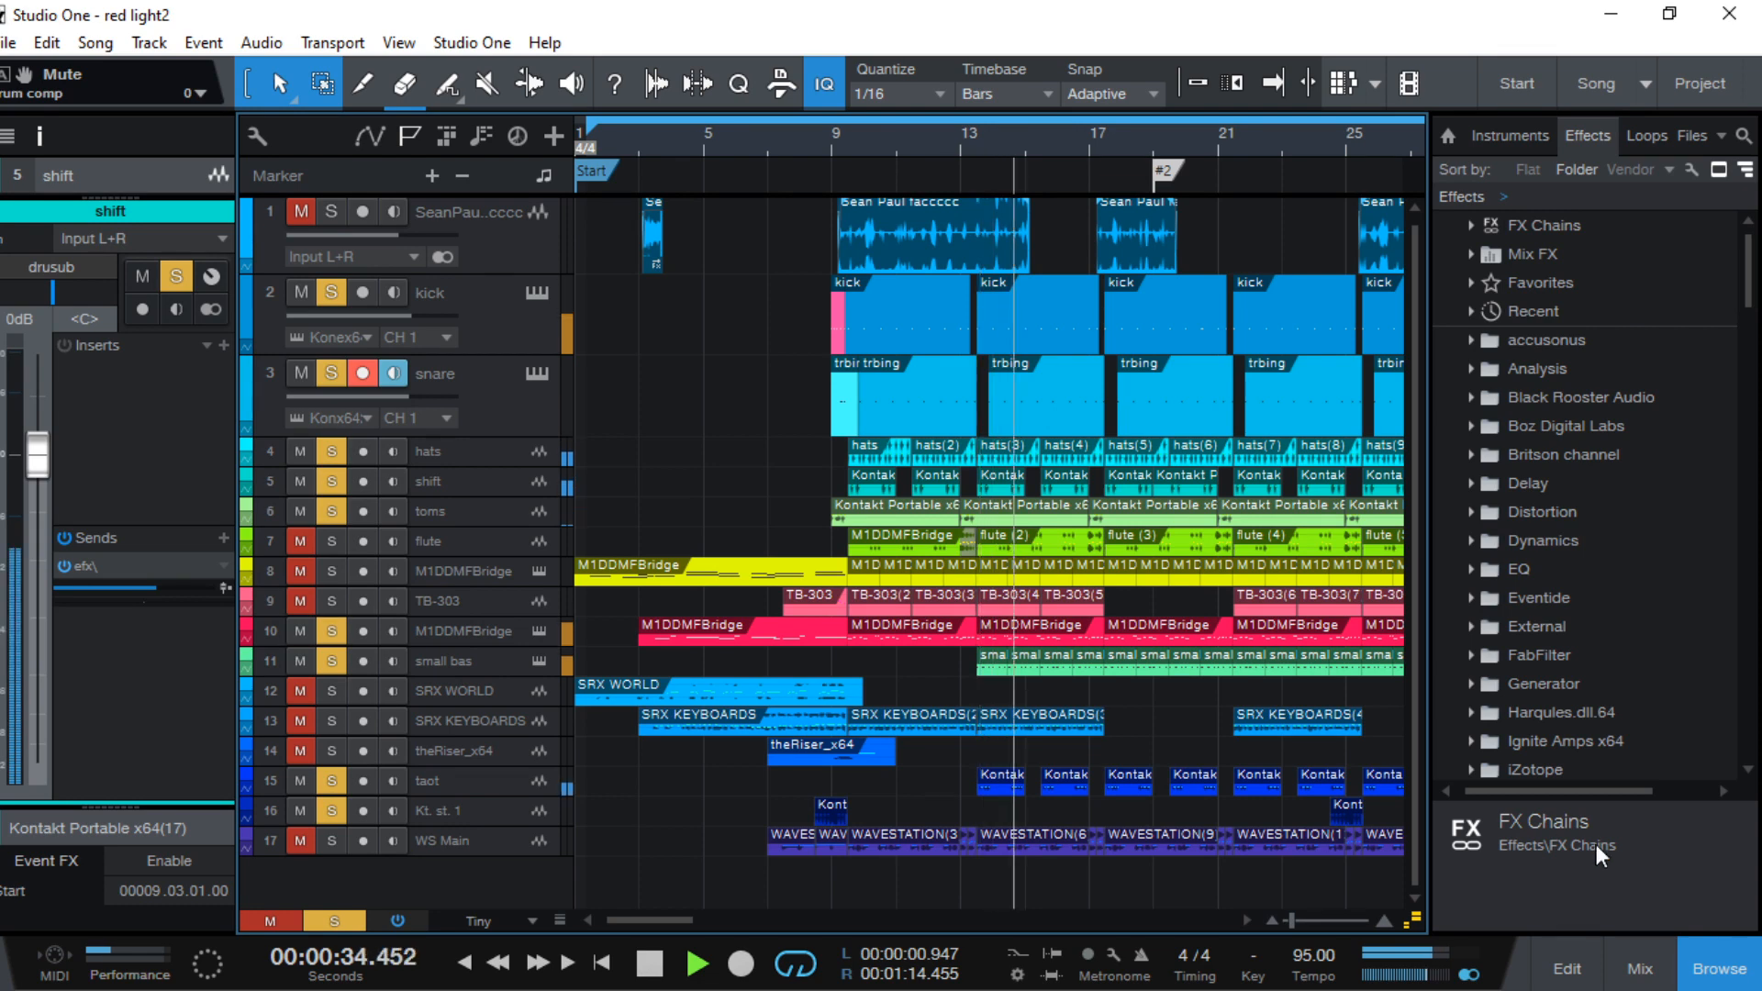
Reopen the console and compare the drums and bass with the drum comp bus muted and unmuted
key("F3")
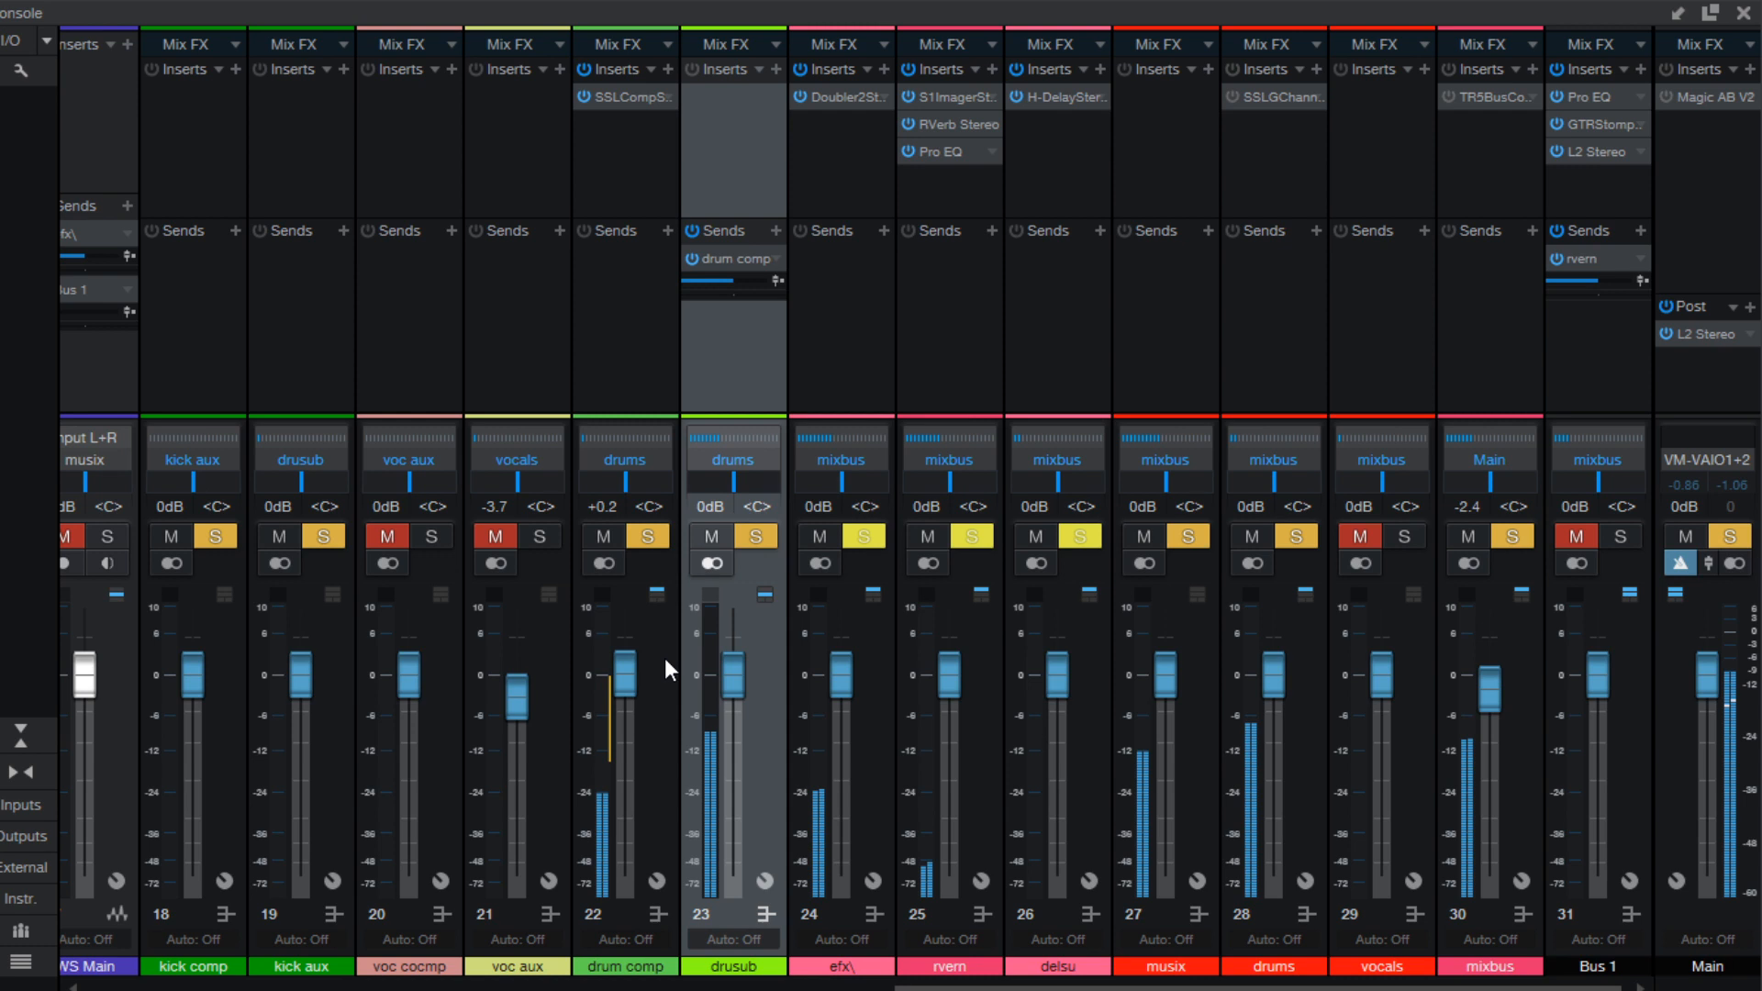
left_click(603, 536)
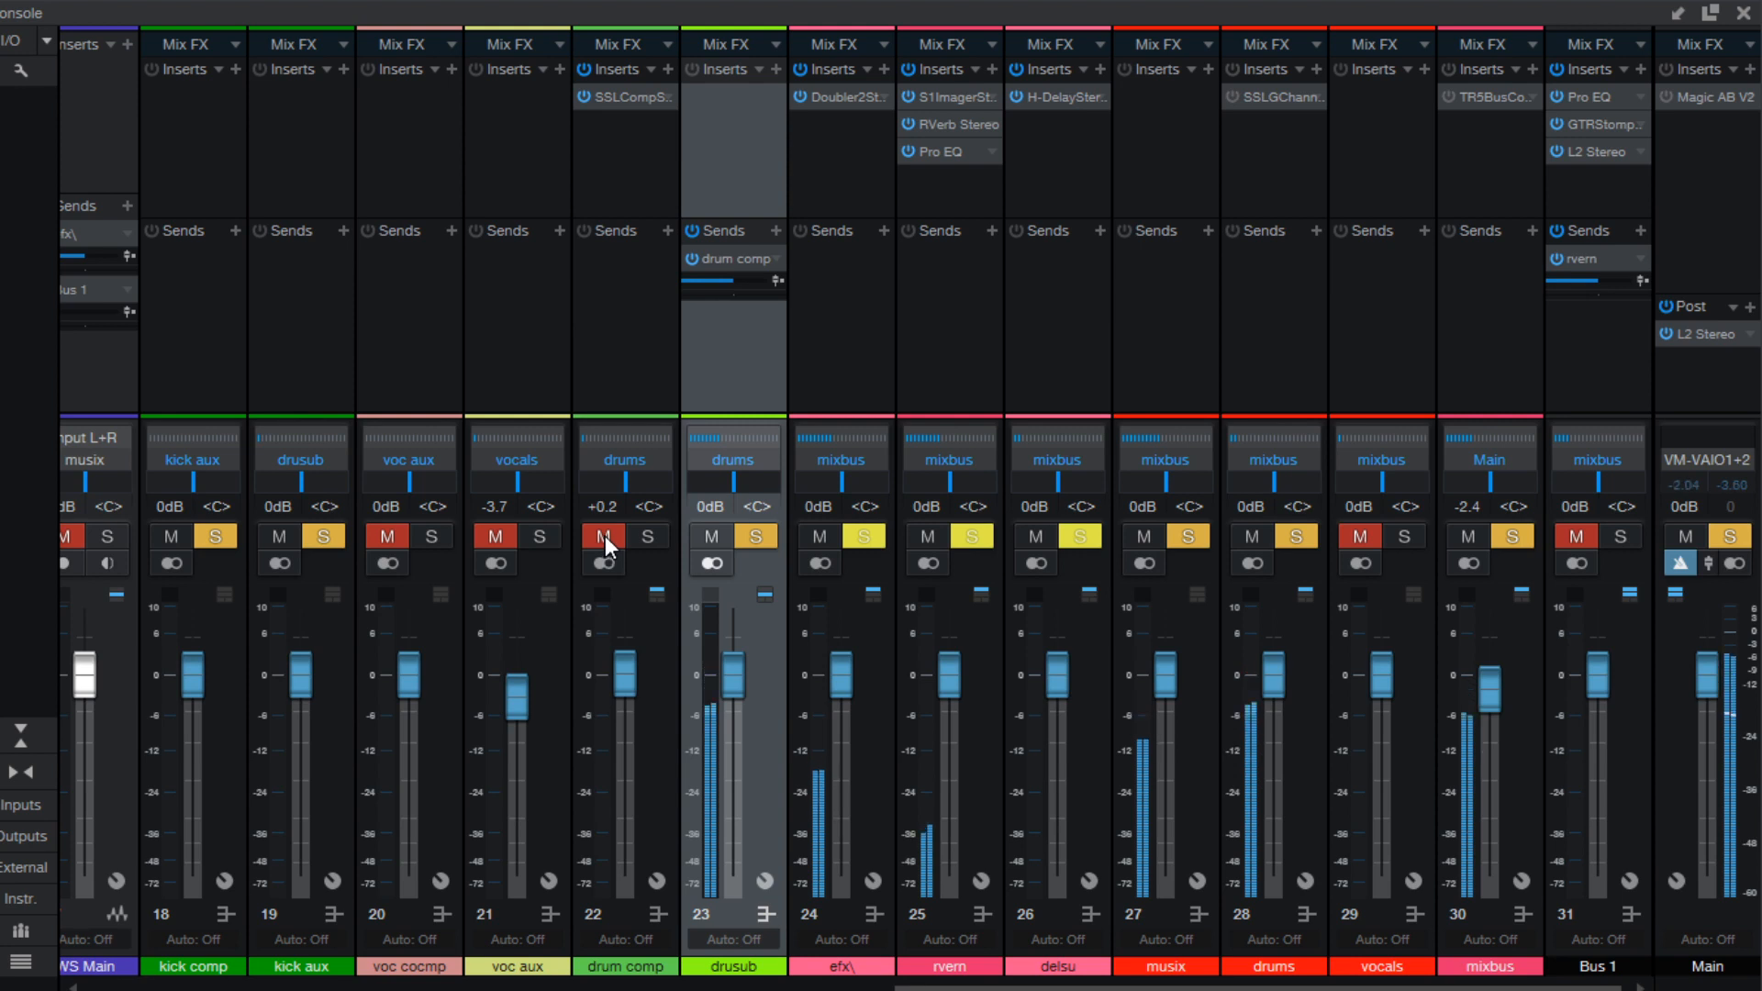
left_click(604, 536)
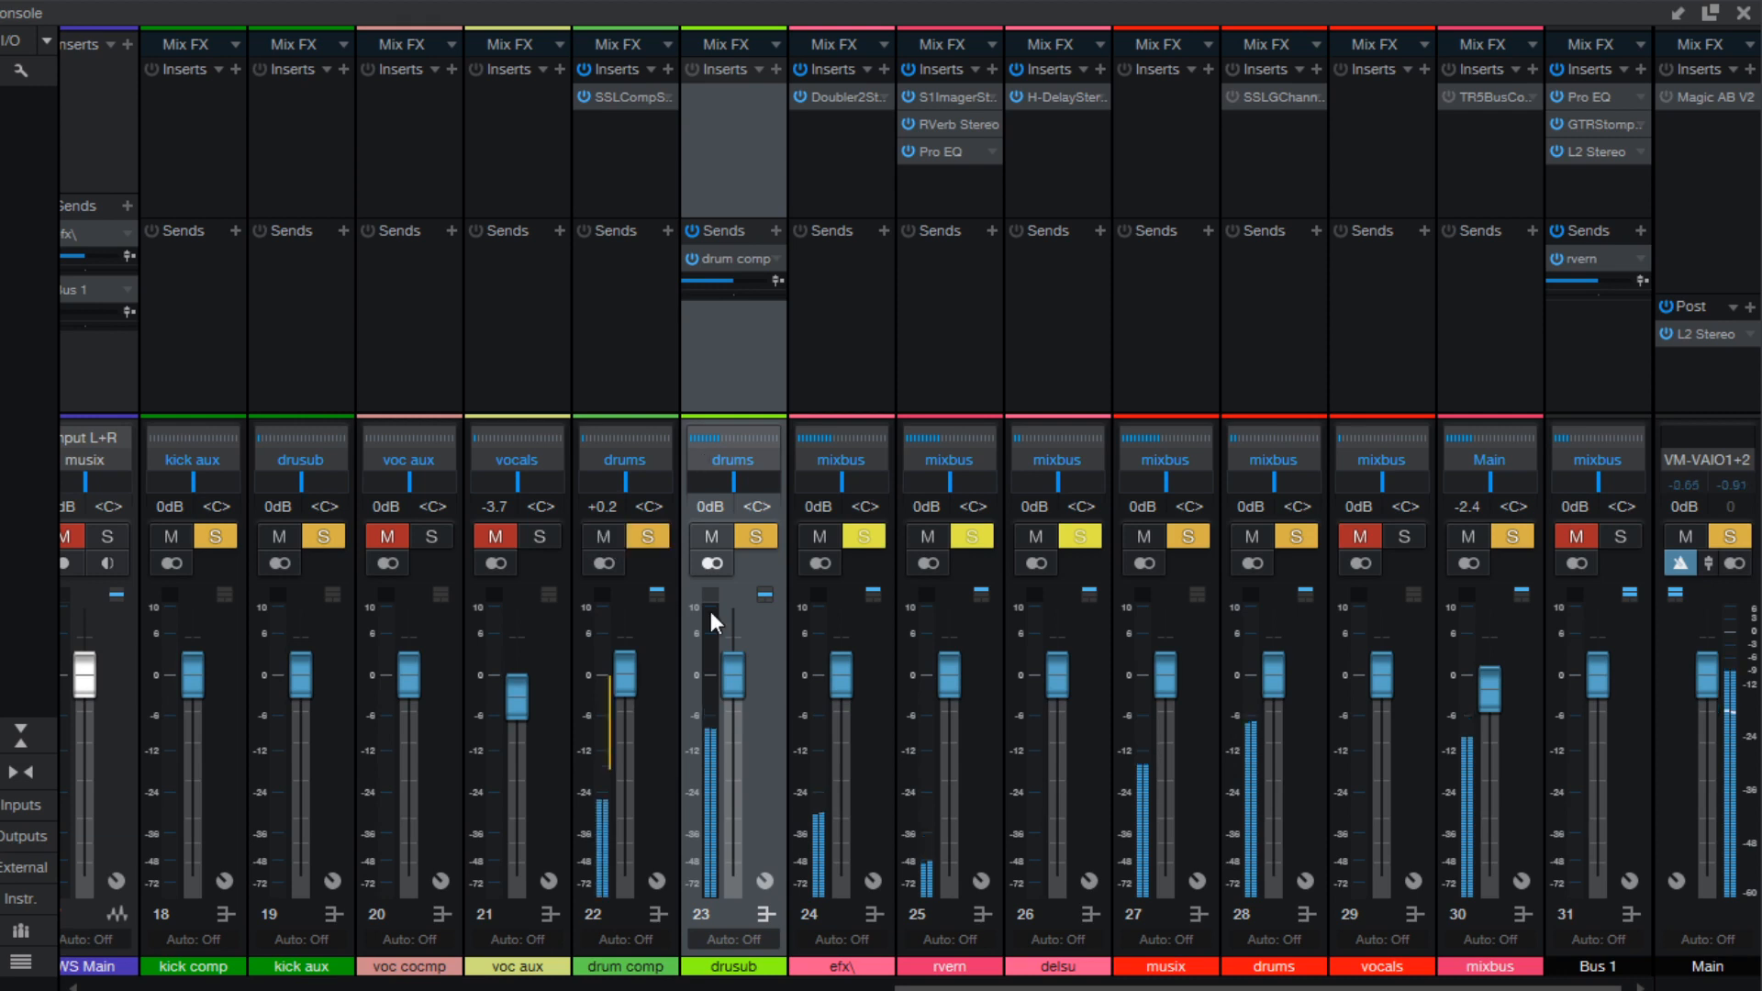
Insert SSLEQ Stereo after the compressor on the drum comp bus, boost its LF gain, and audition the bus unmuted
left_click(685, 104)
type("ss")
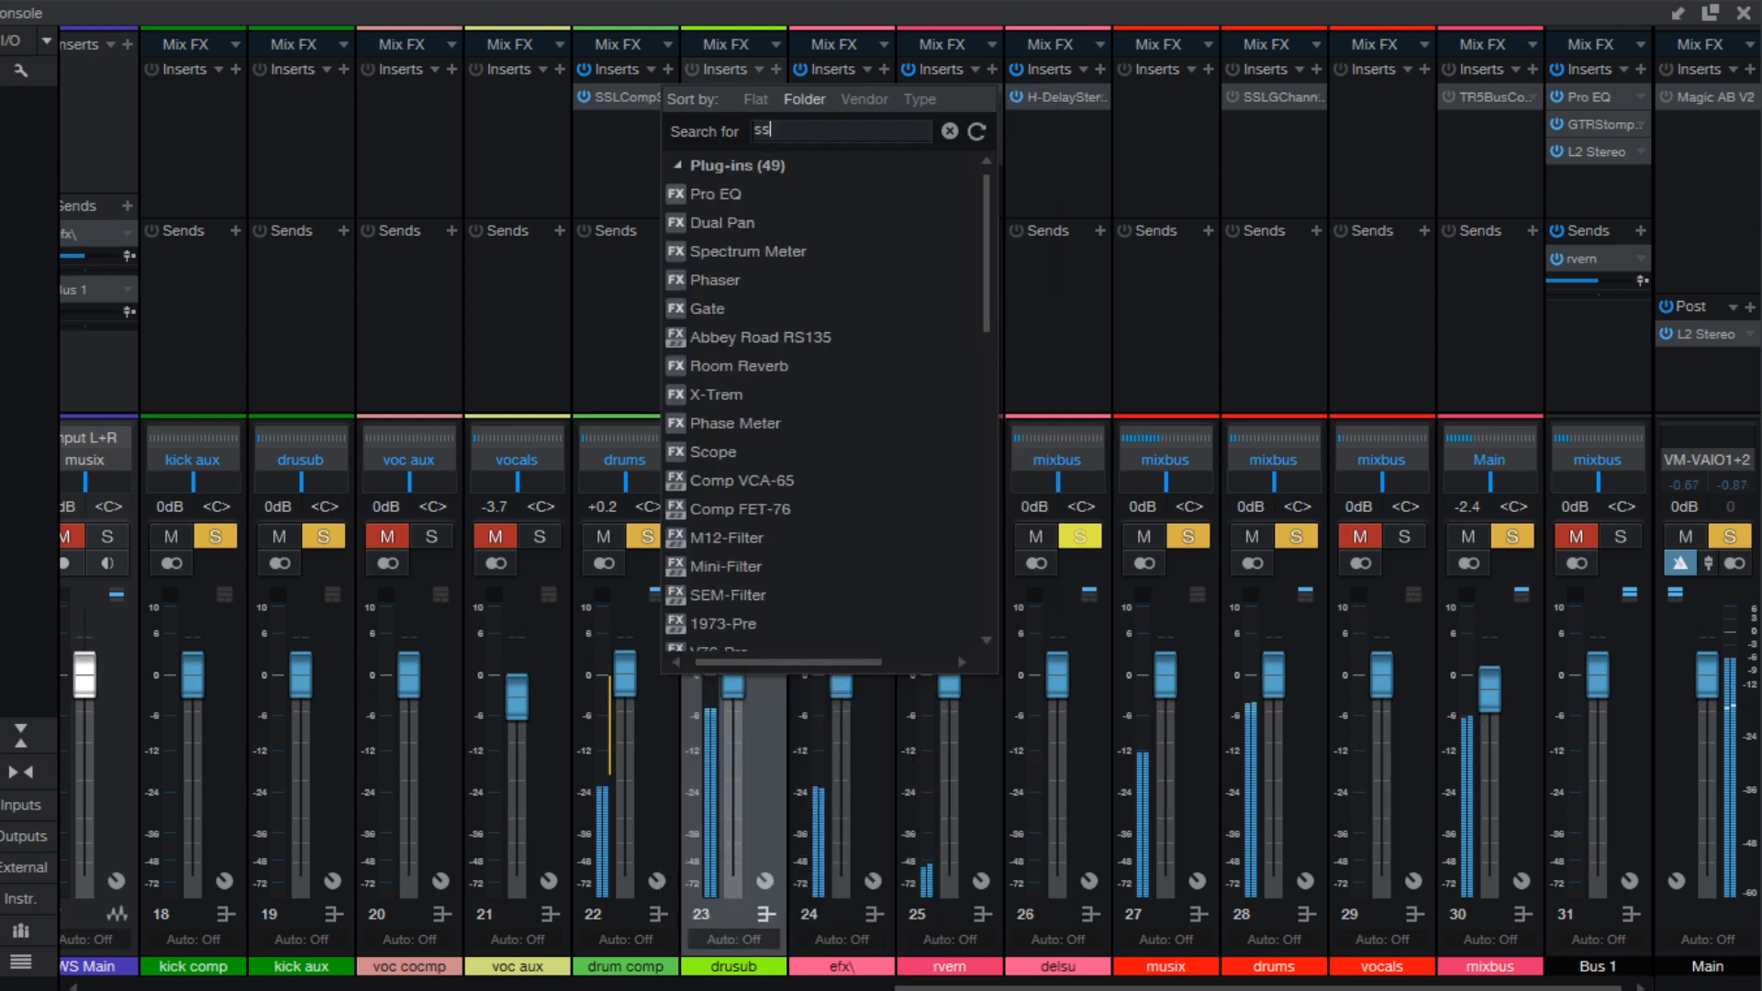
double_click(823, 399)
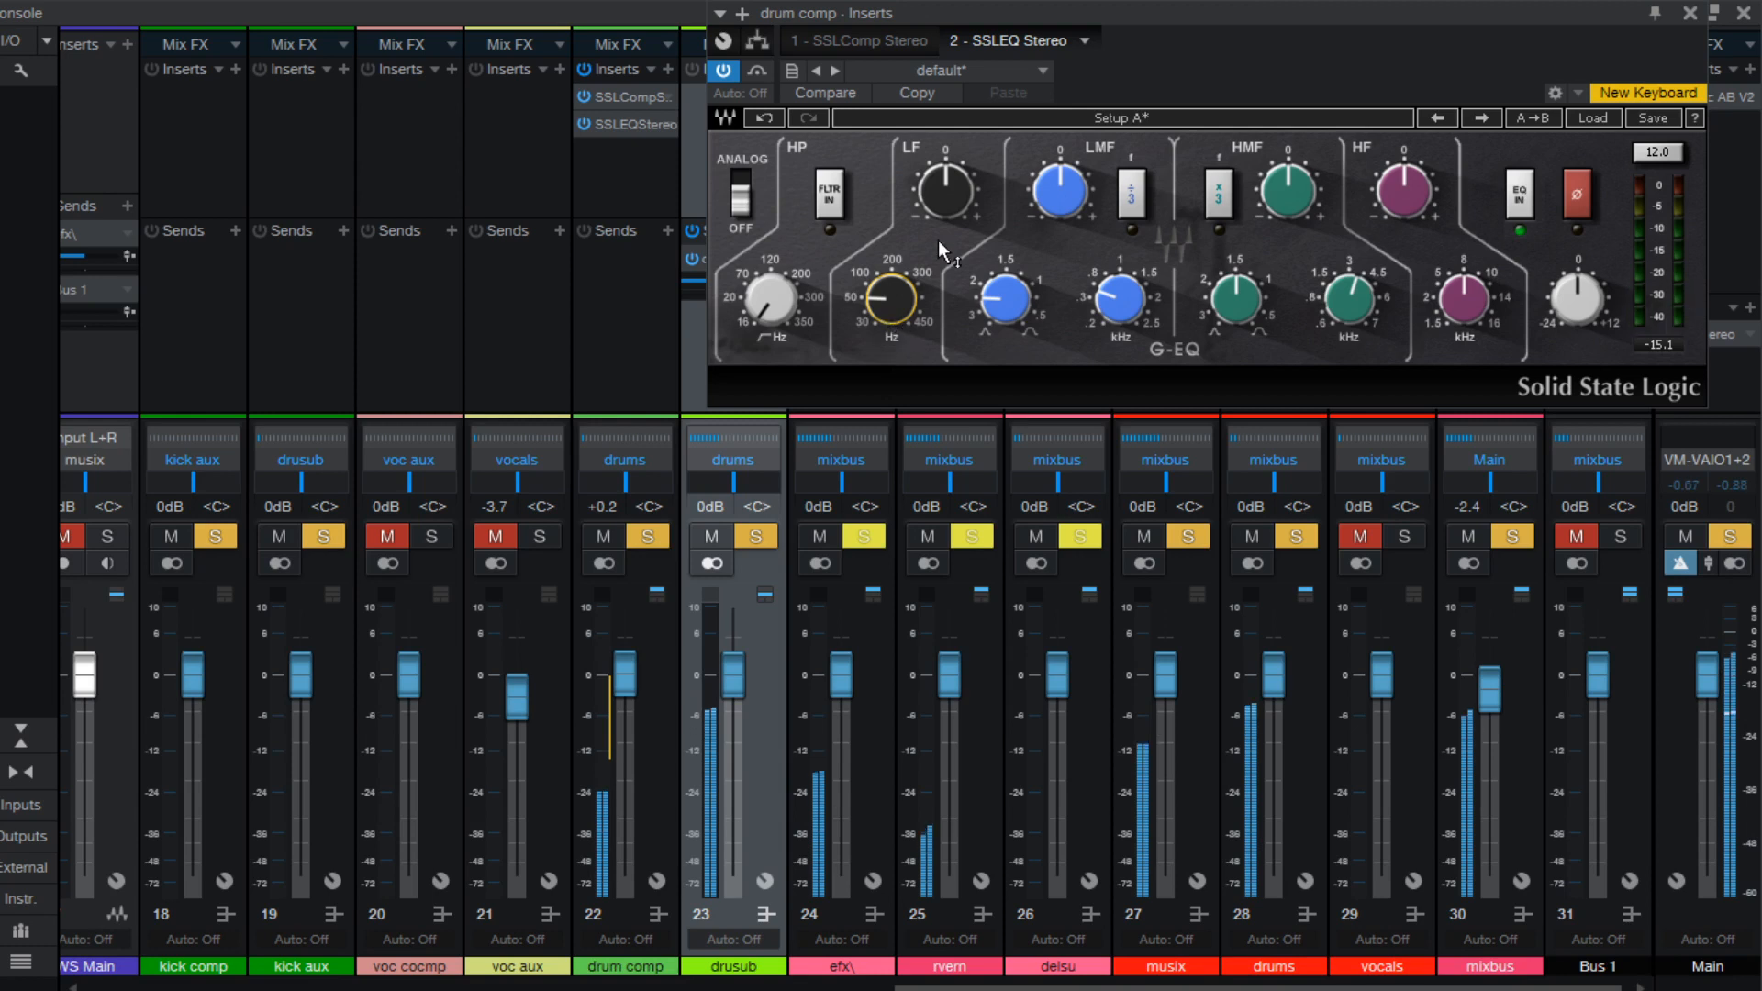
left_click_drag(938, 240, 938, 156)
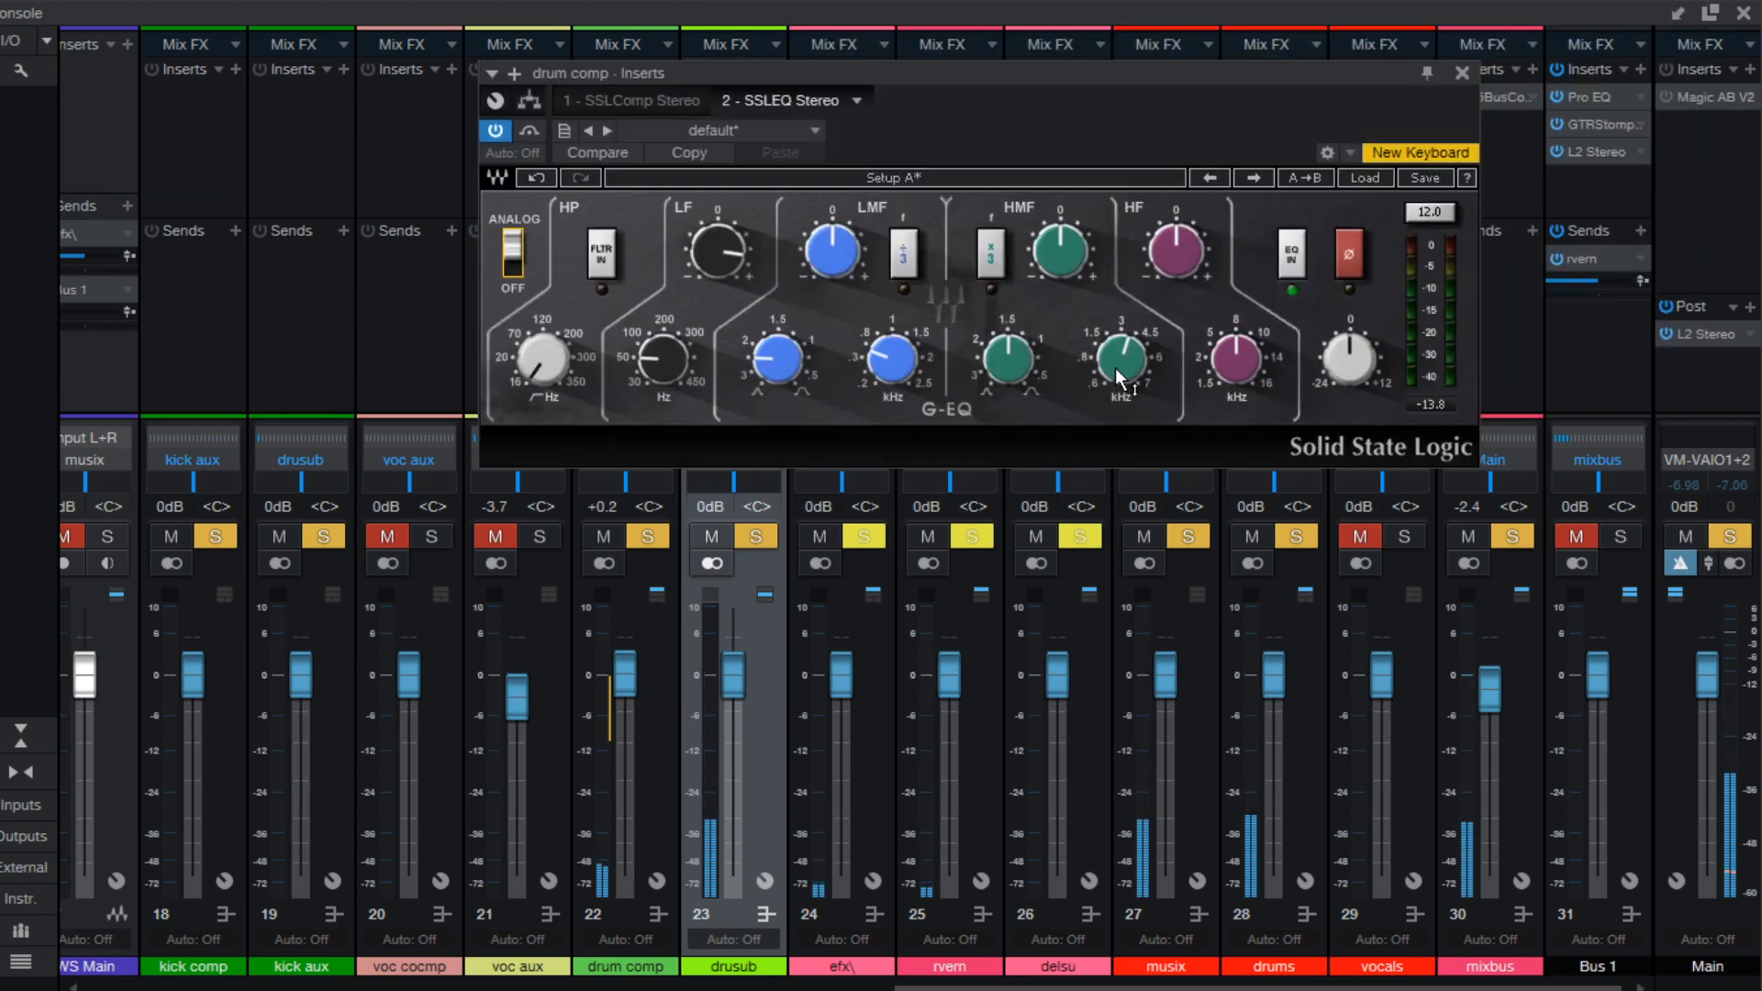
left_click(1115, 367)
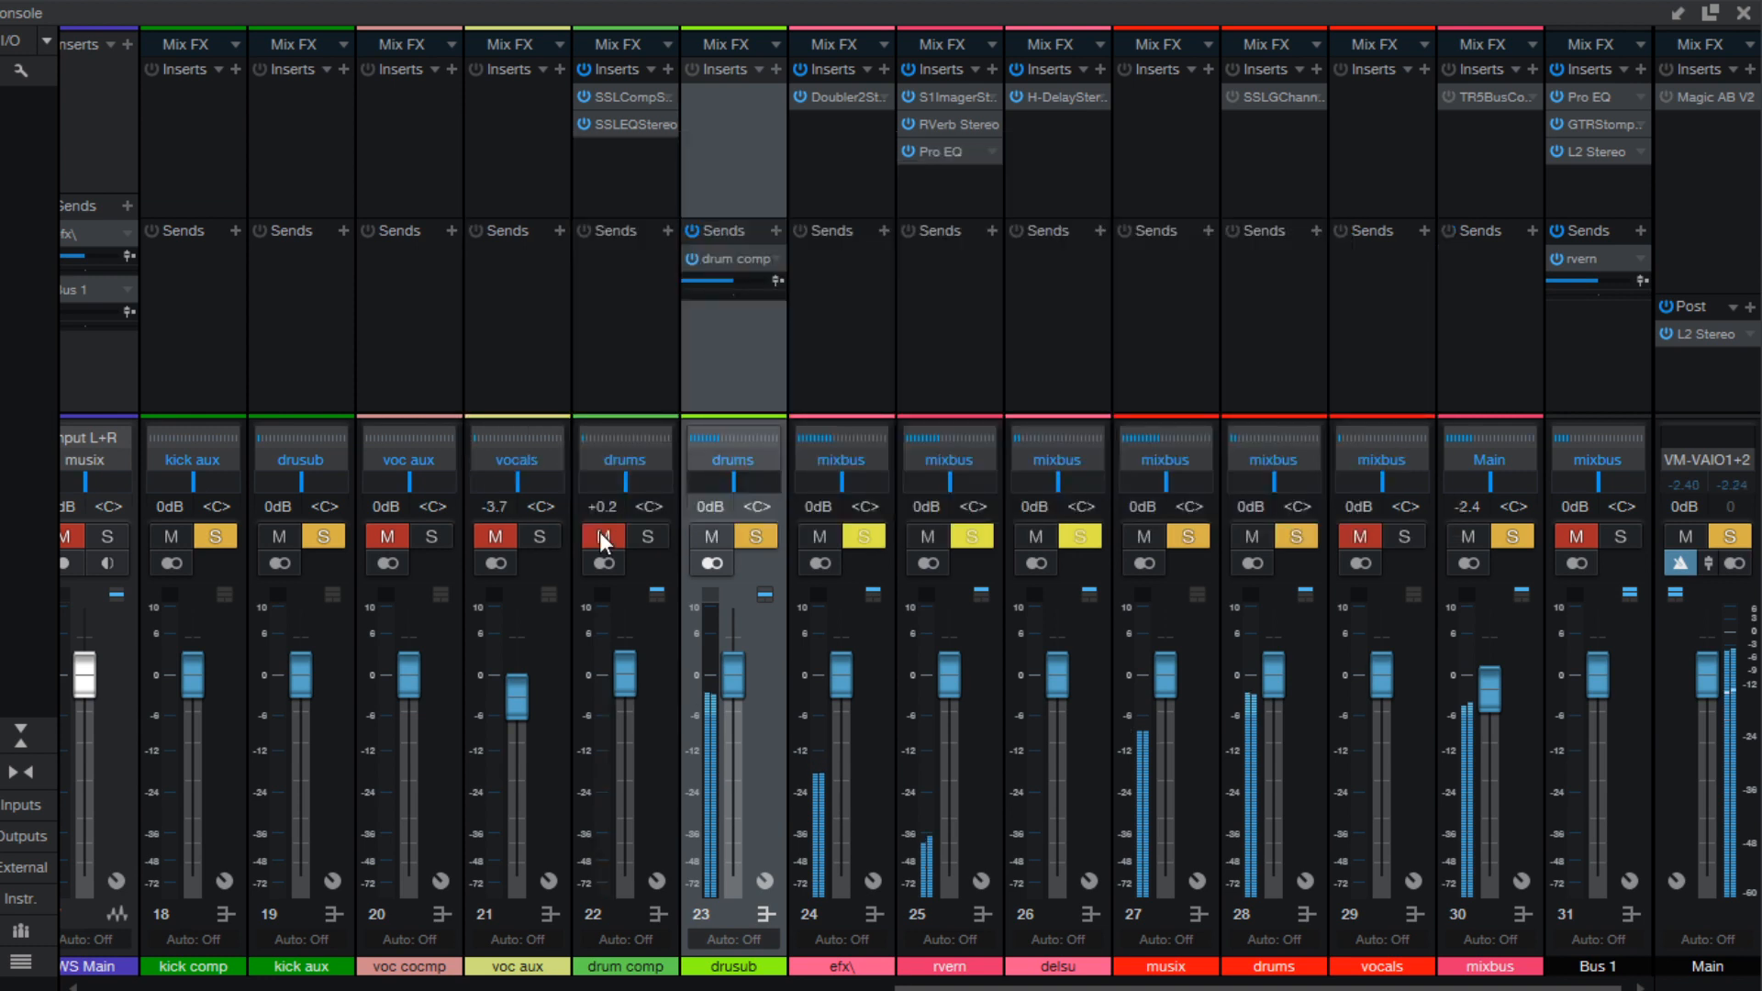
left_click(602, 536)
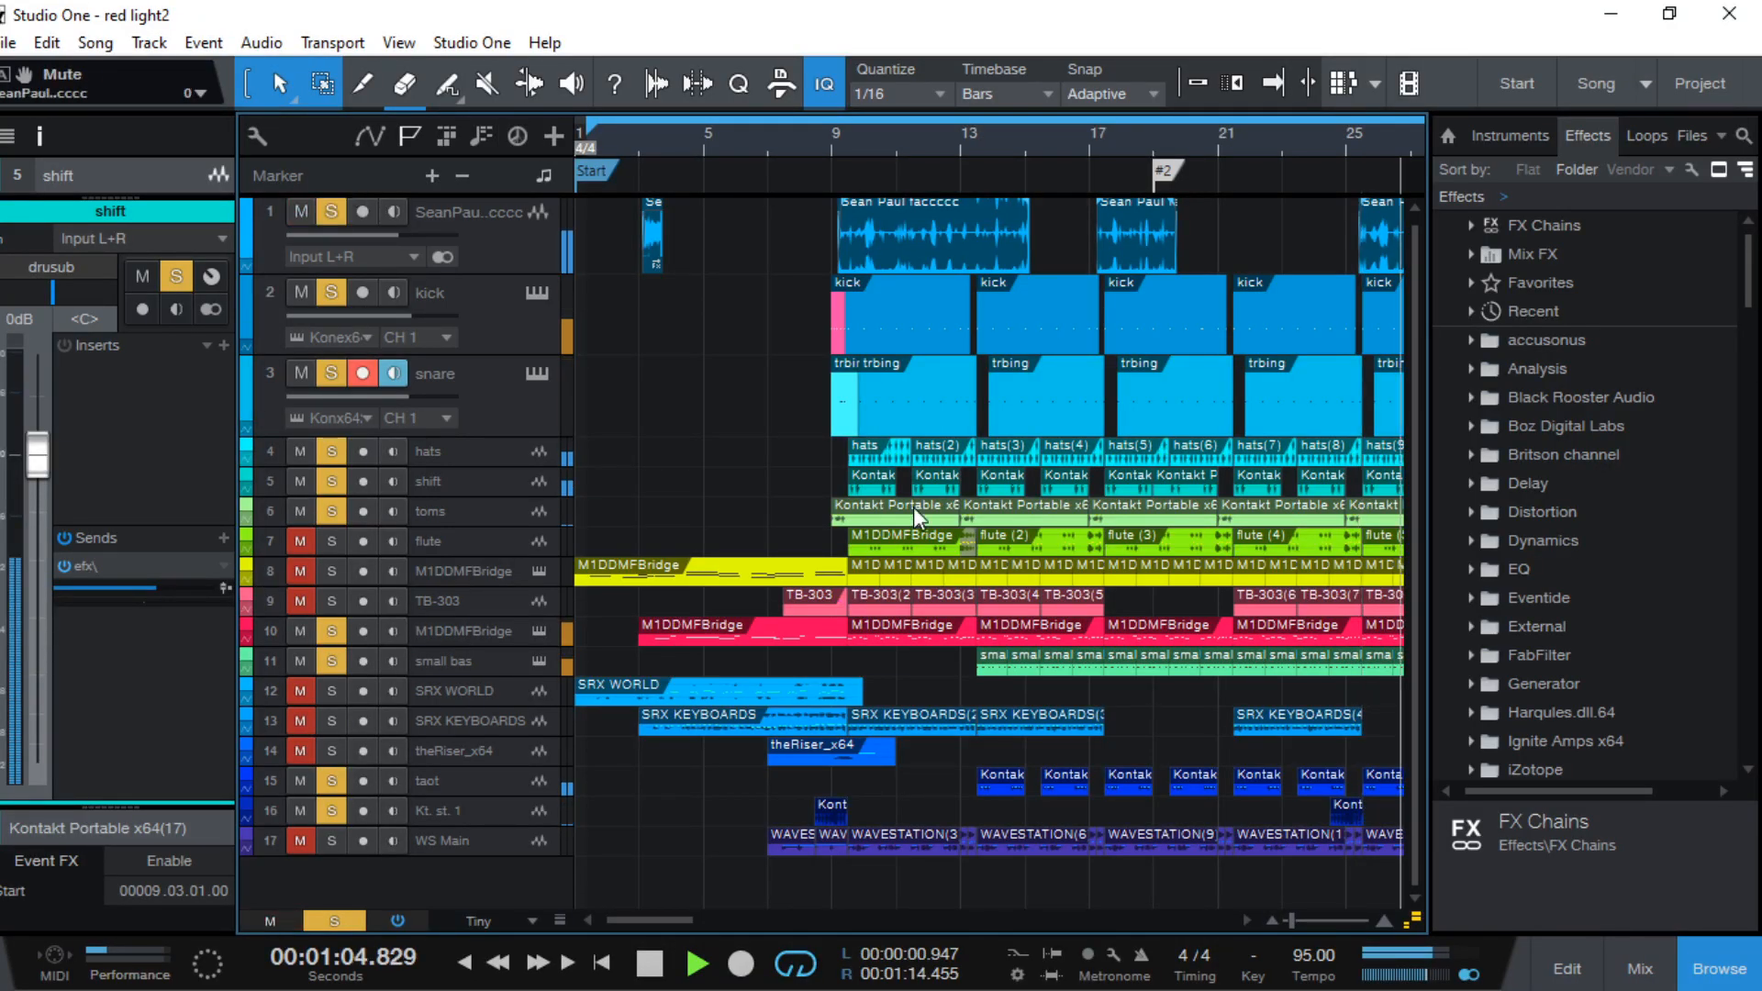
Select the snare track in the arrangement and increase the height of the hats track
left_click_drag(1291, 921, 1286, 921)
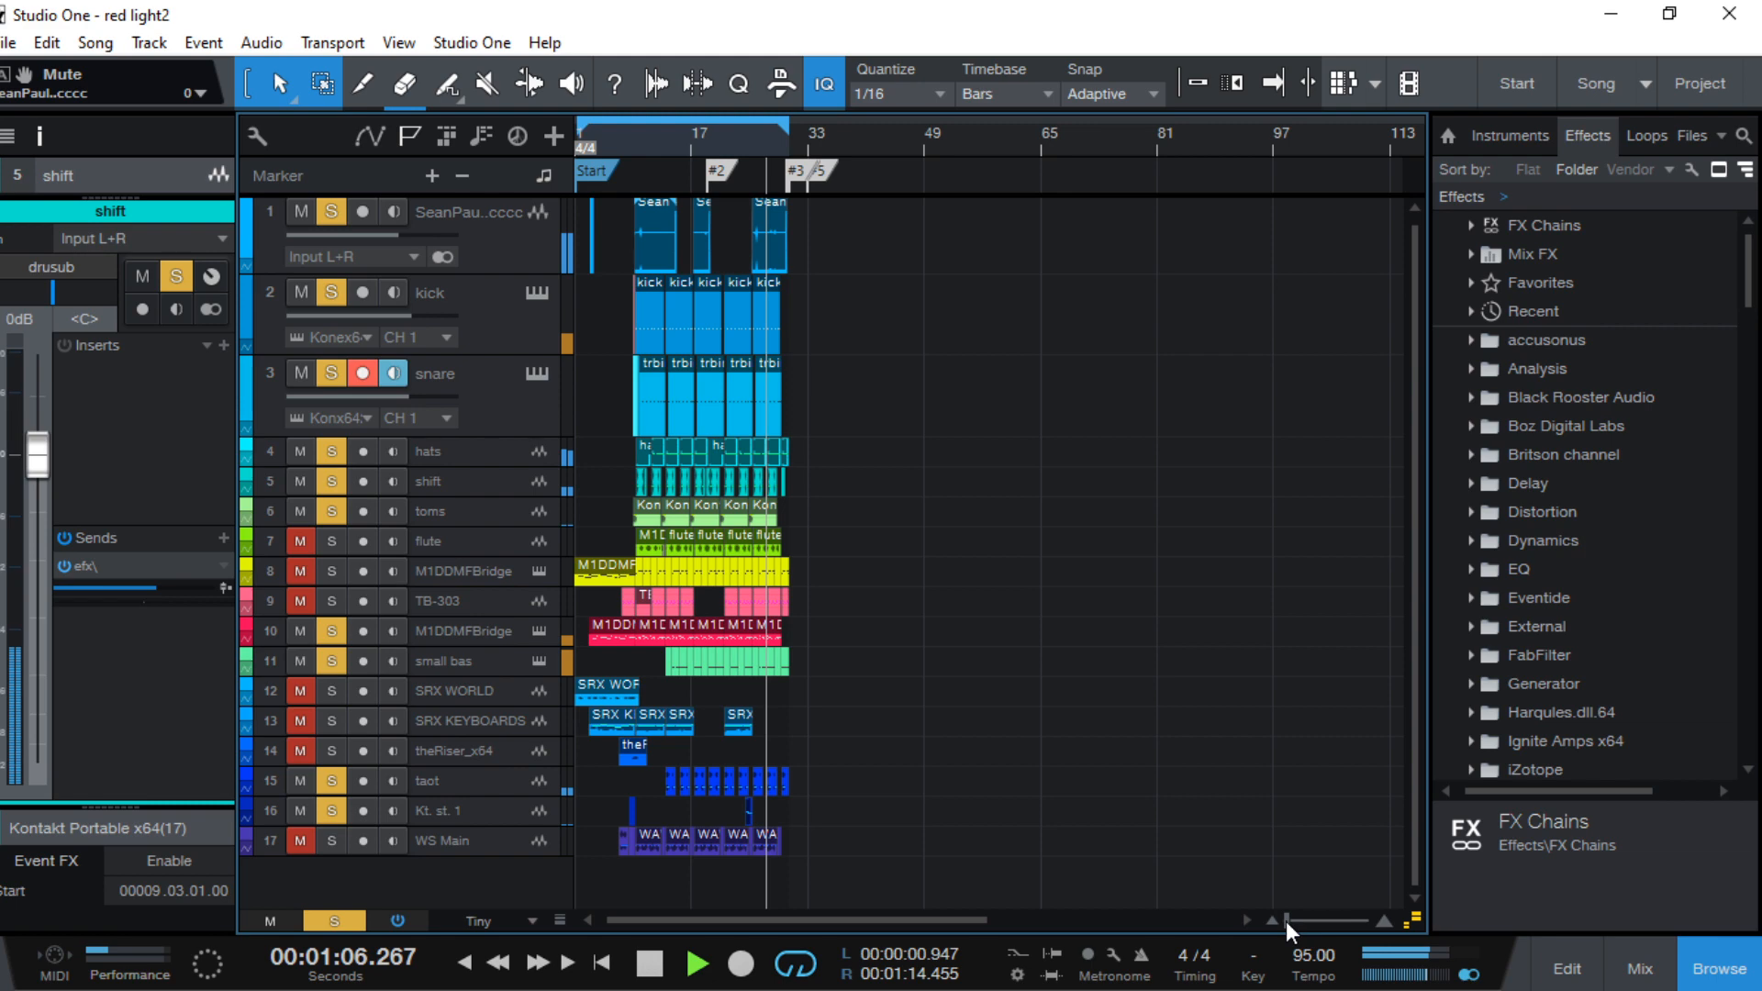
left_click_drag(1286, 921, 1295, 922)
left_click(481, 388)
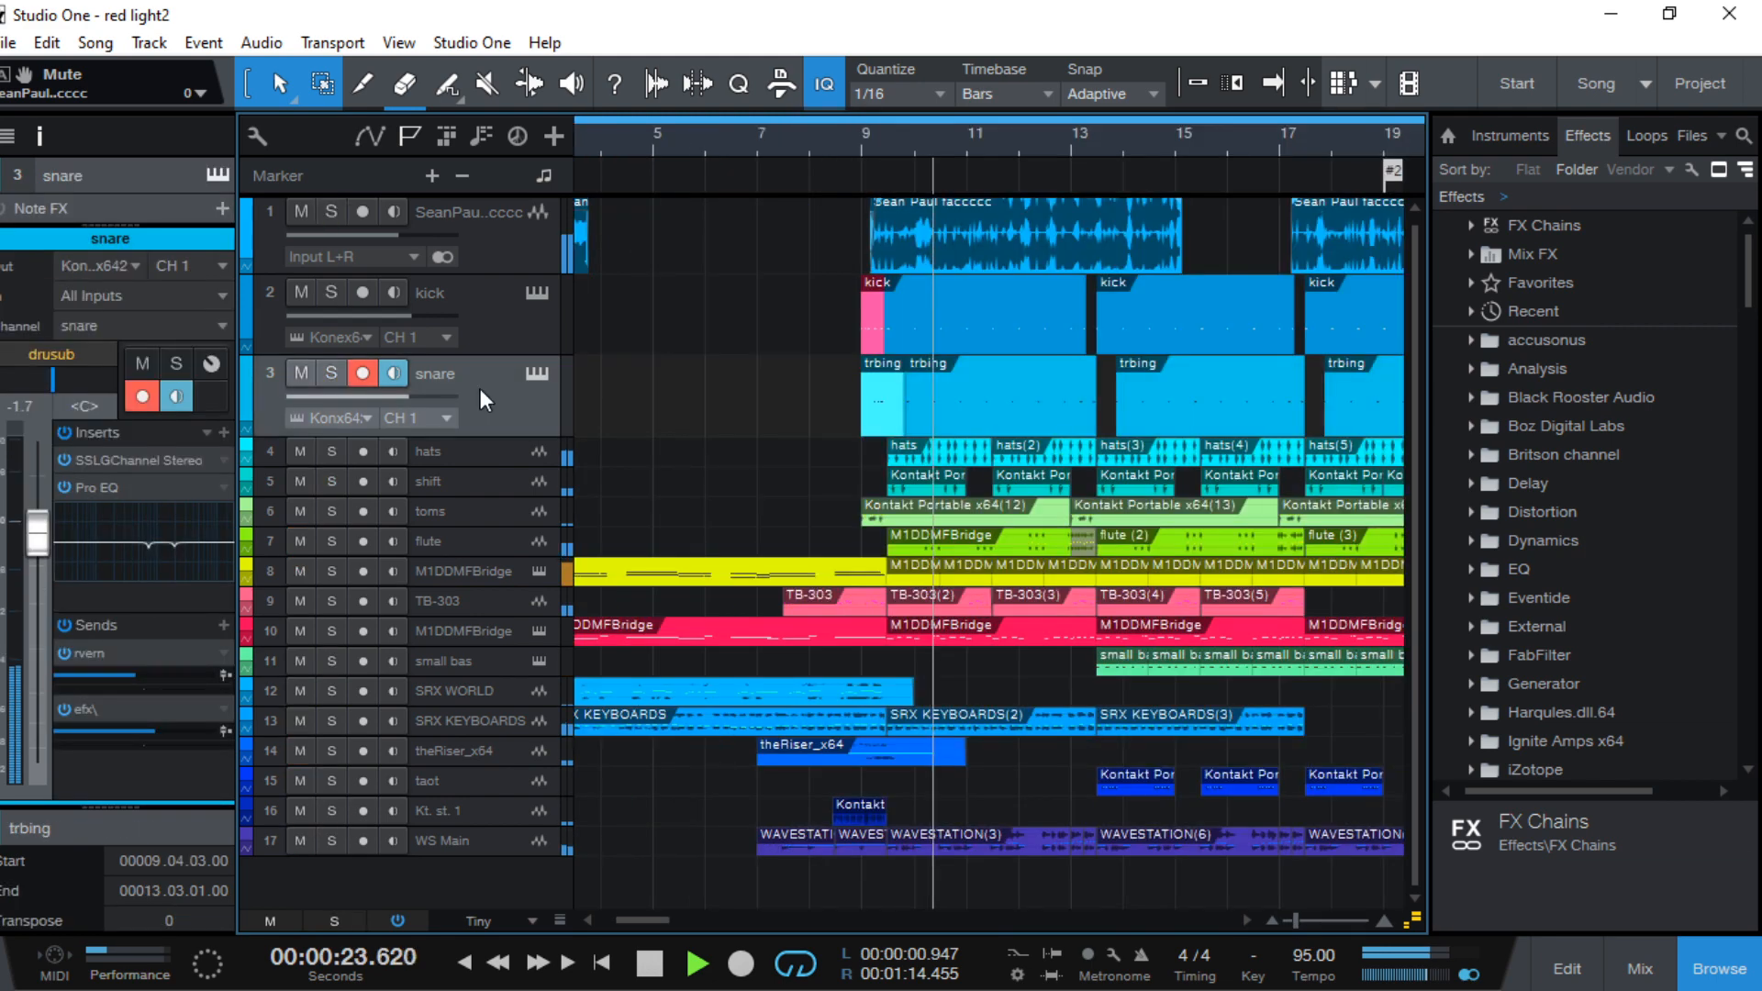
left_click_drag(494, 465, 495, 501)
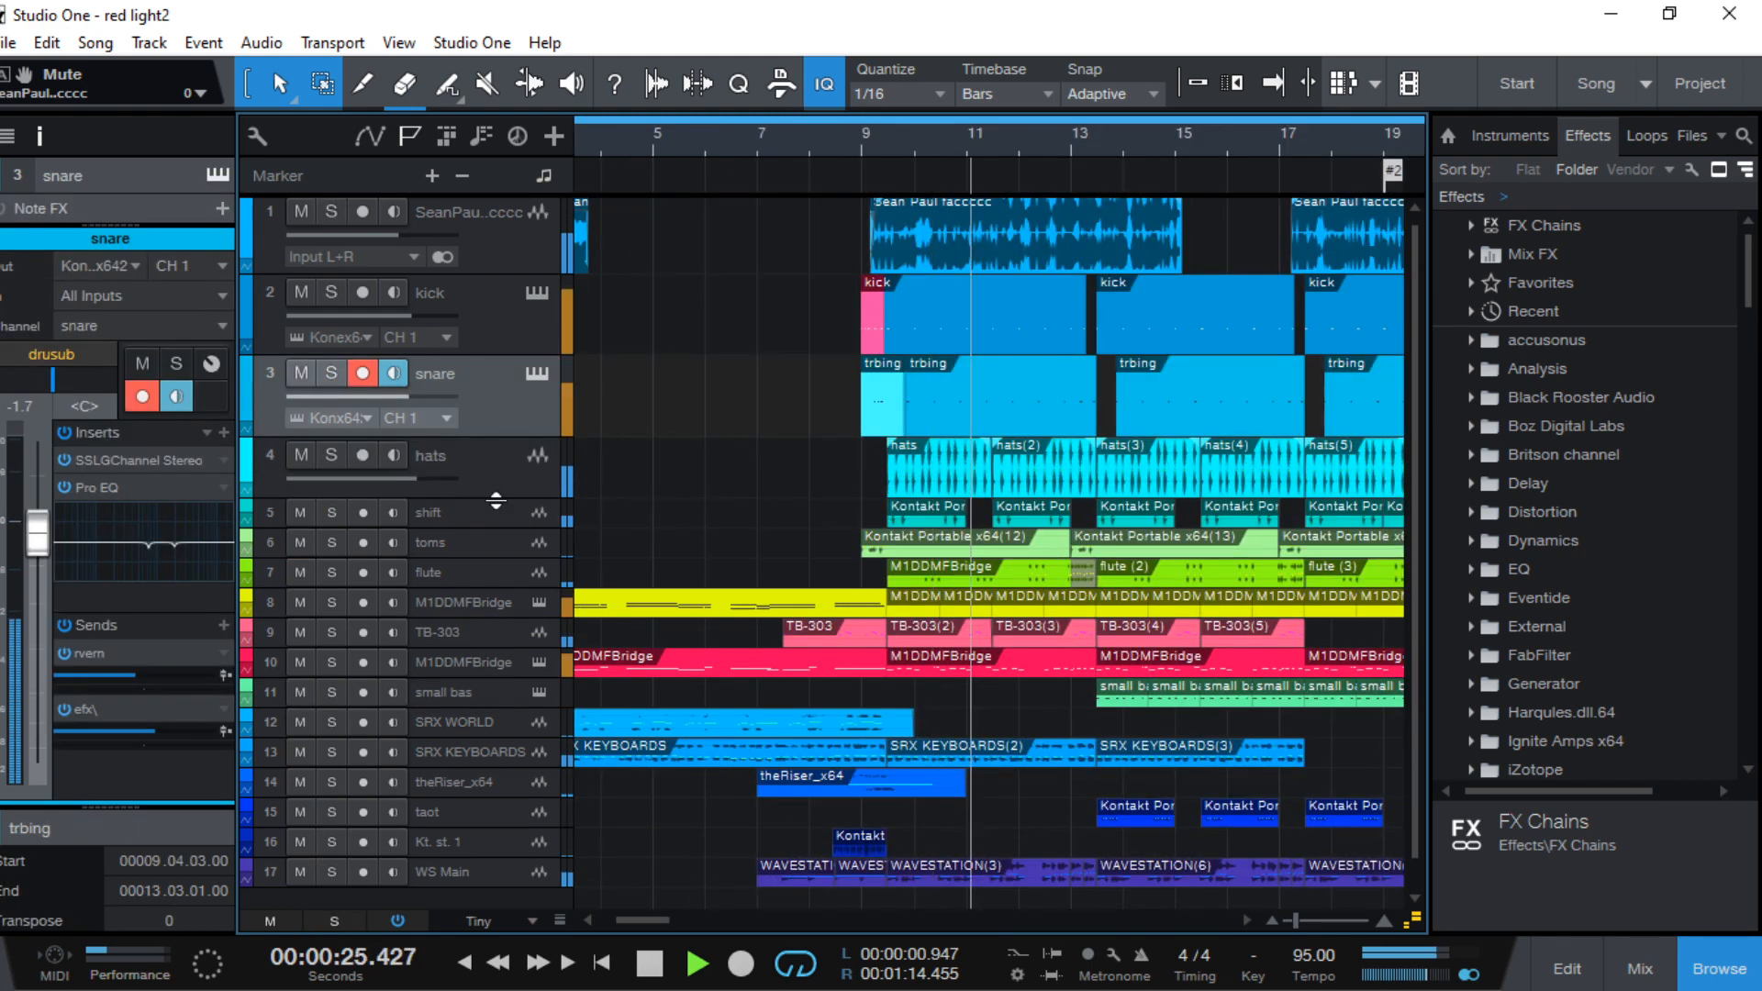
Examine the SSLComp Stereo settings on the drum comp bus in the console, then close the plug-in and console windows
left_click(1633, 971)
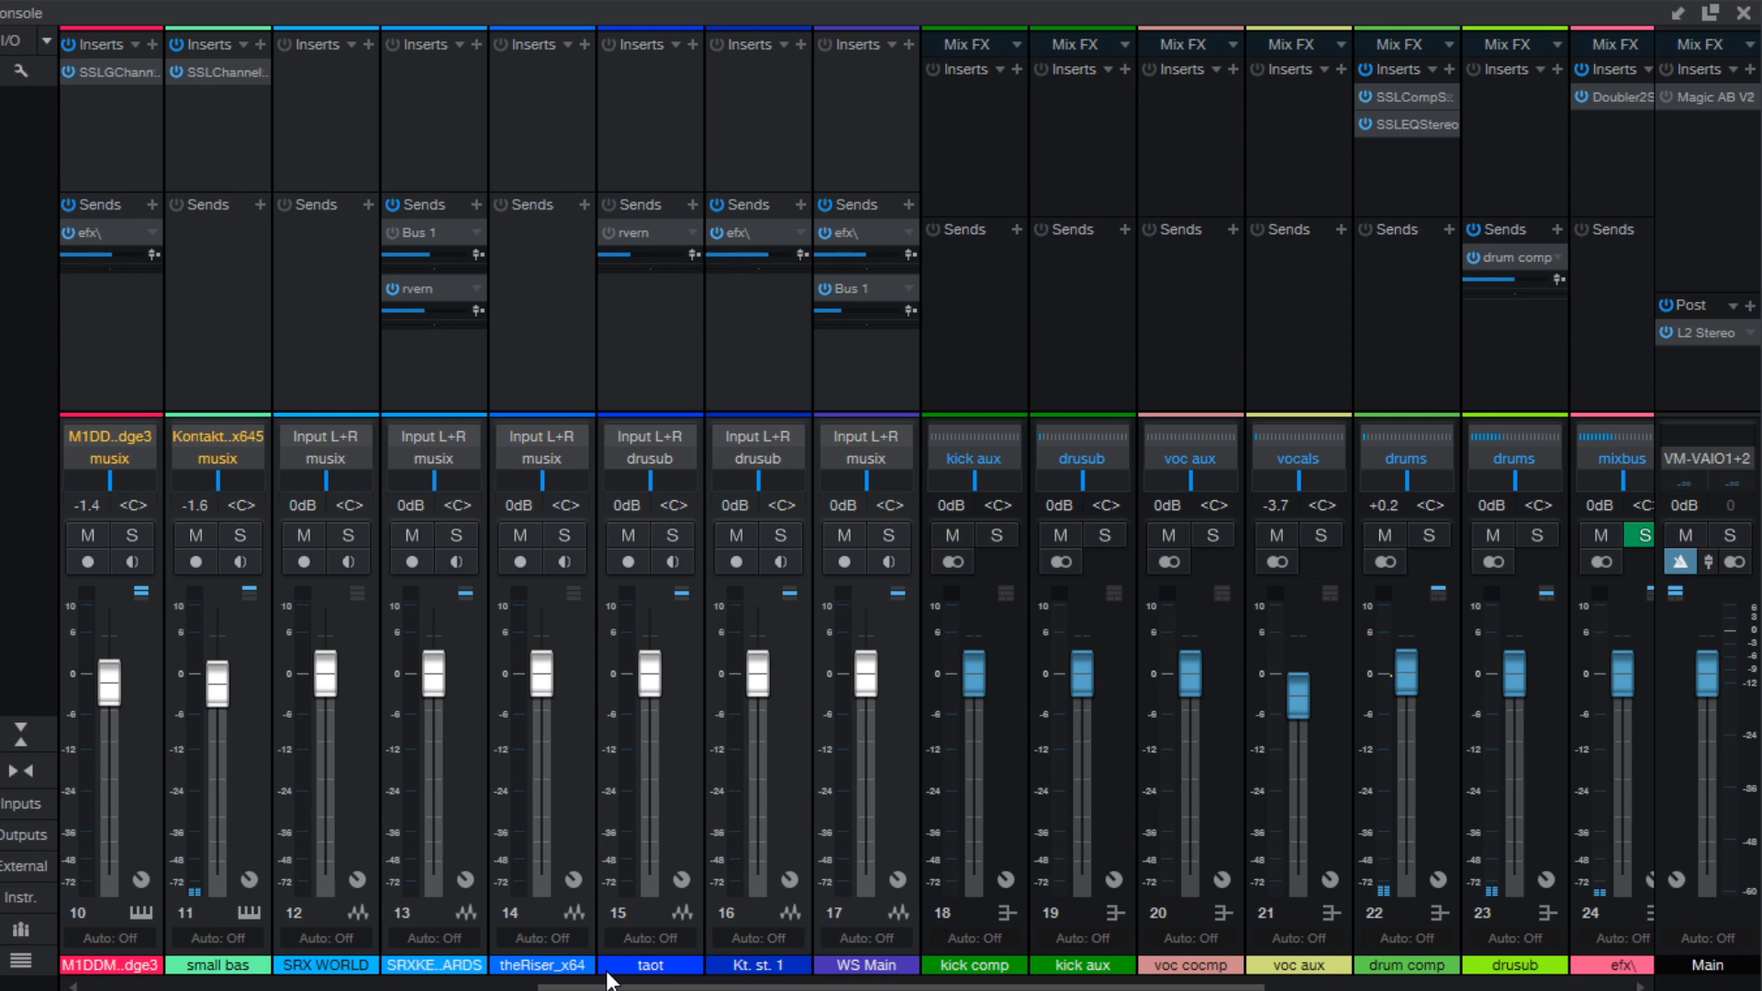
left_click_drag(606, 980, 895, 980)
left_click(795, 98)
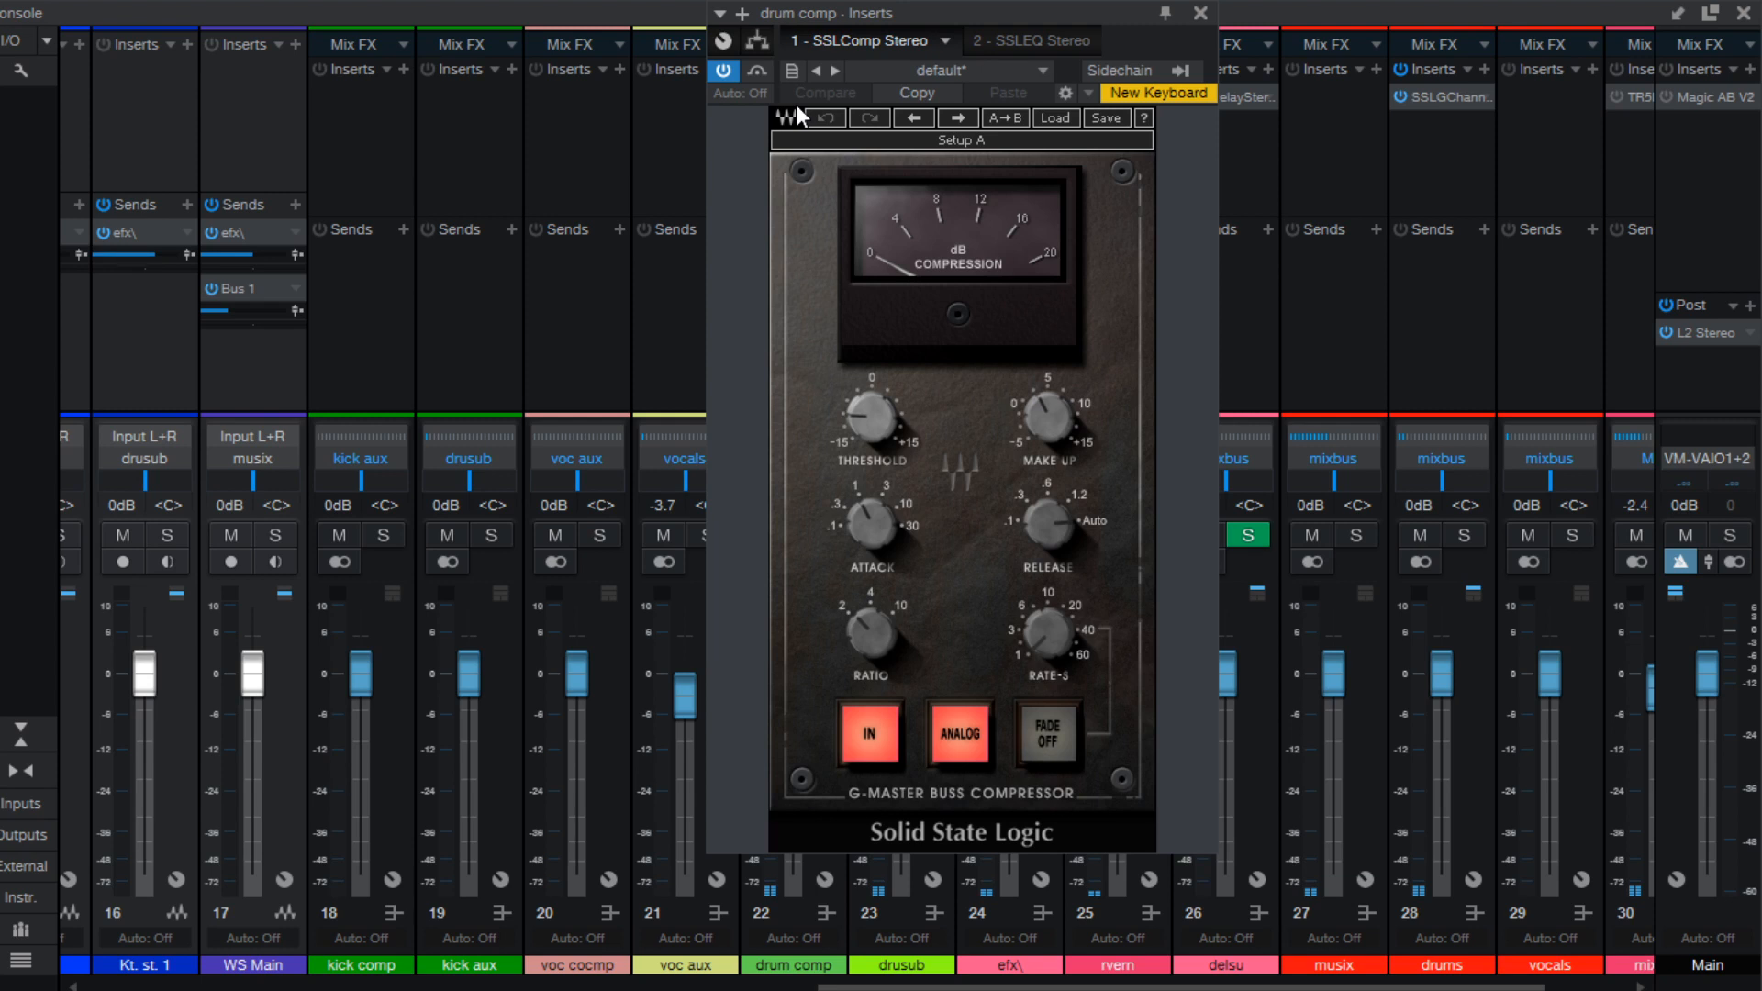
left_click(1200, 12)
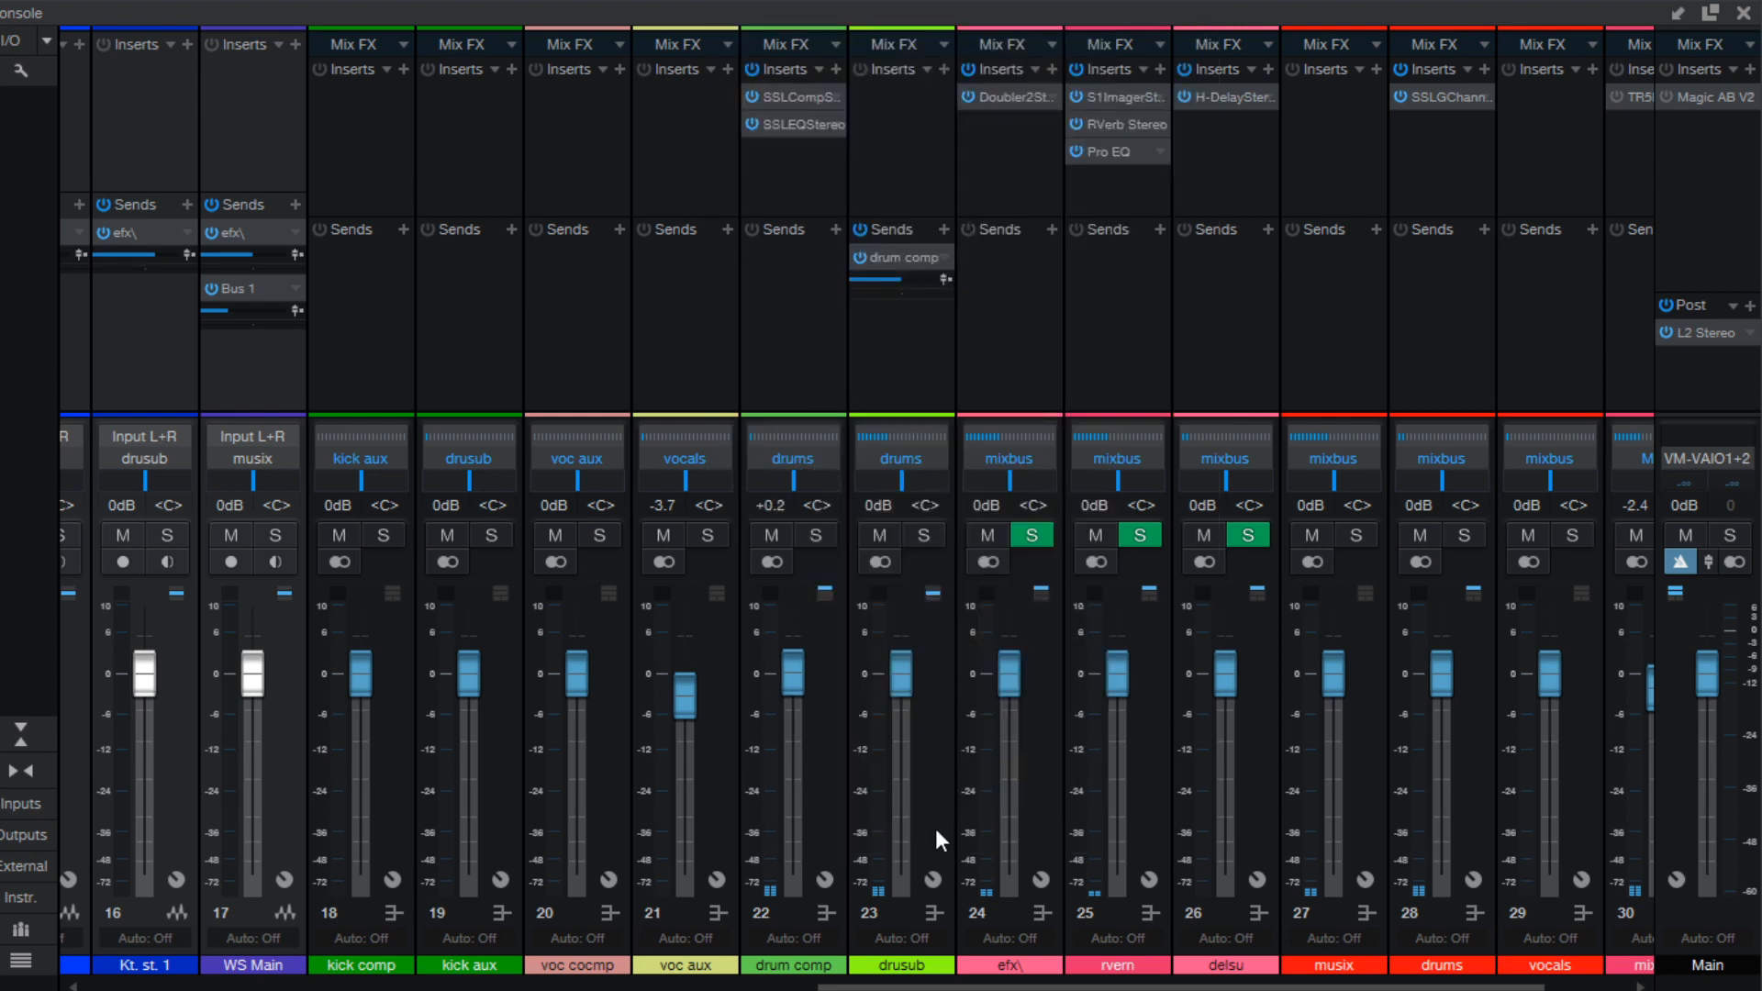
left_click(1743, 15)
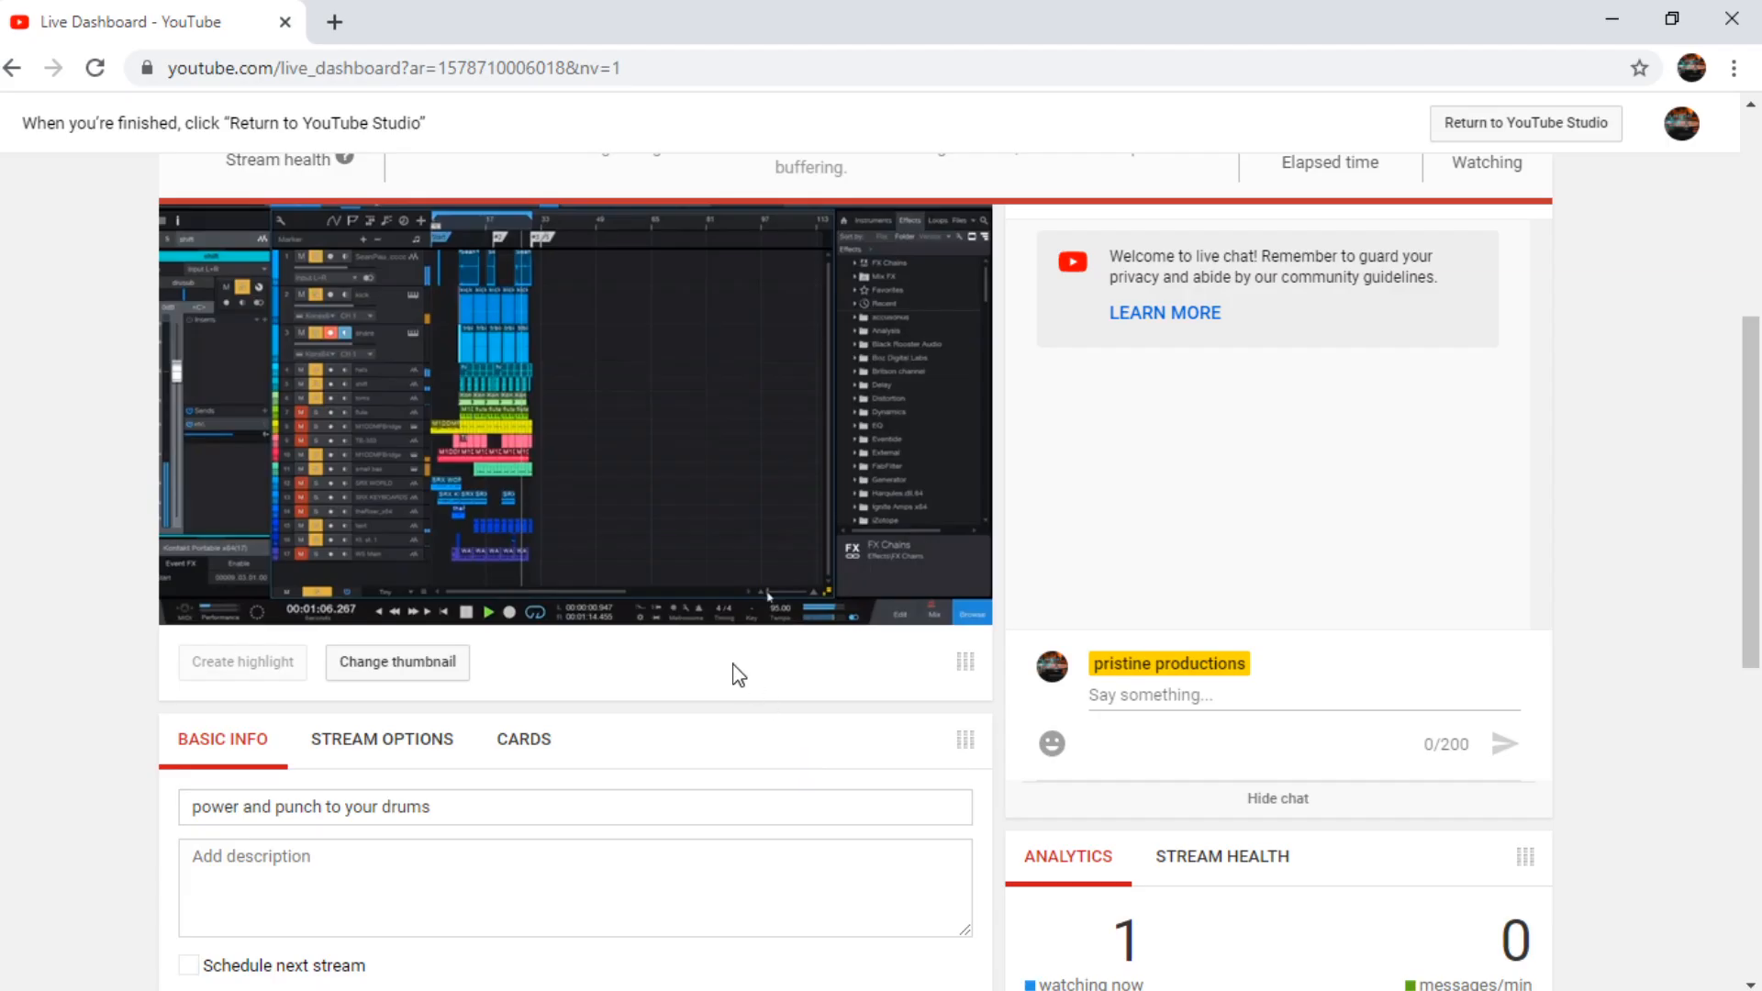
Check the live stream's status and preview on the YouTube Live Dashboard, then switch to Streamlabs OBS
scroll(739, 676, "up", 5)
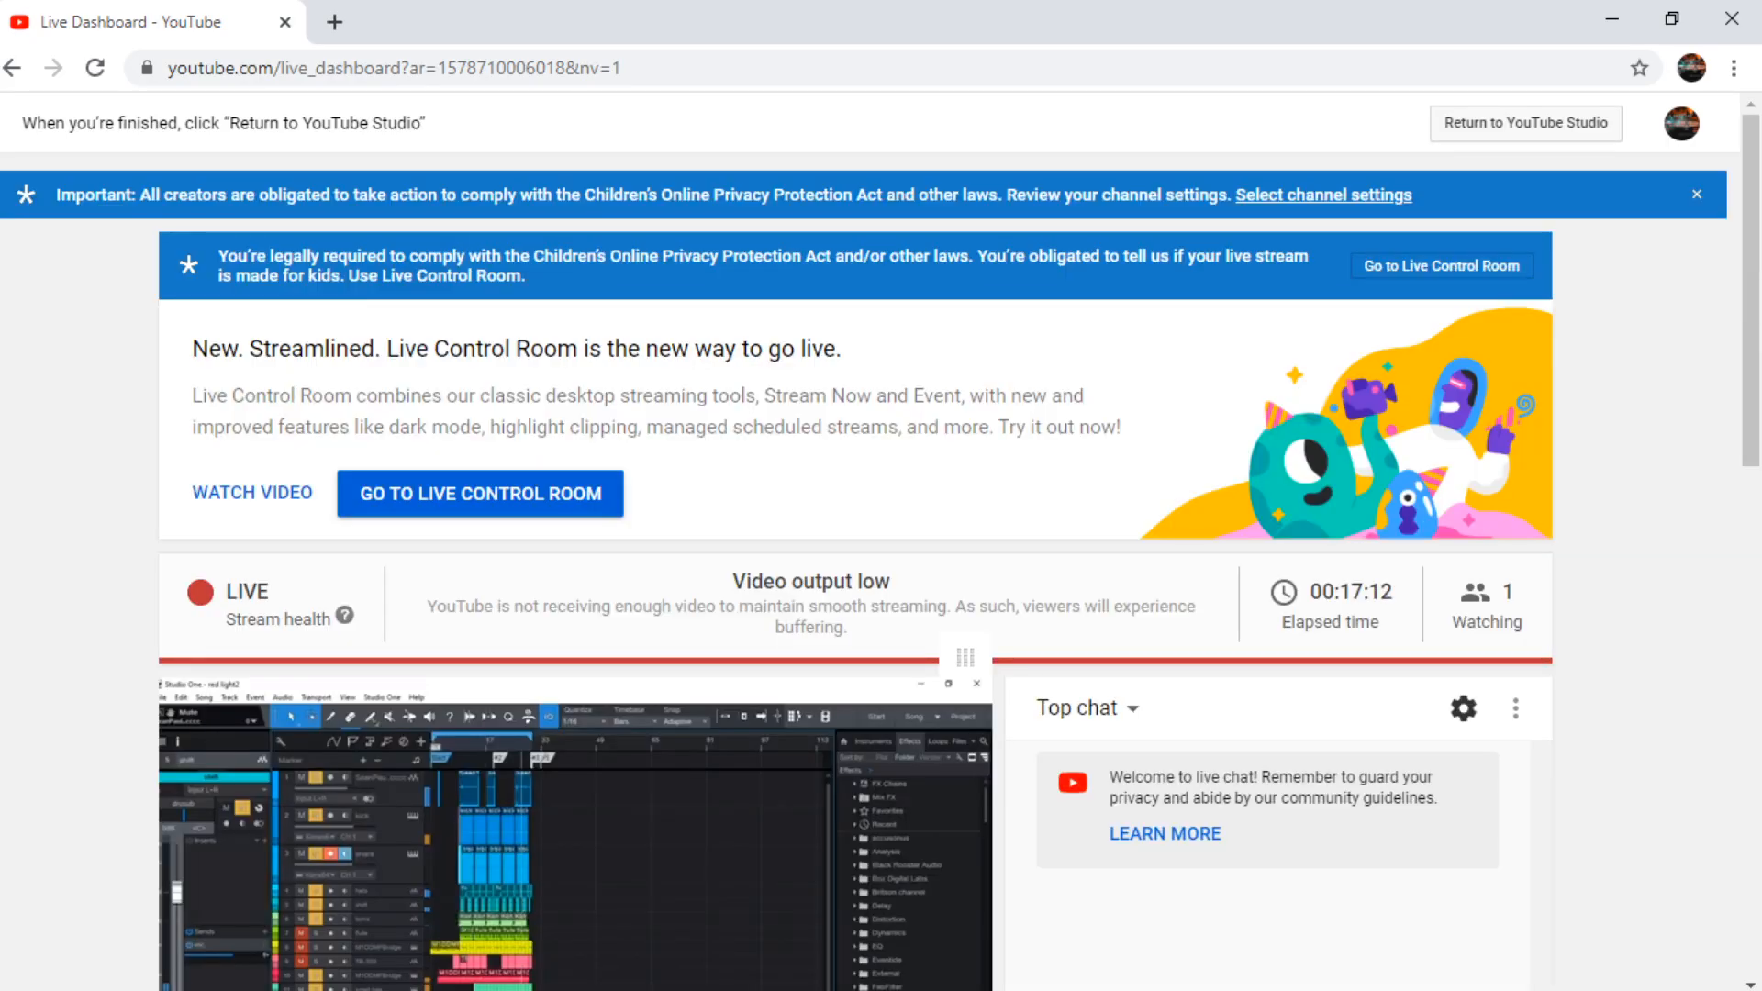
scroll(696, 672, "down", 3)
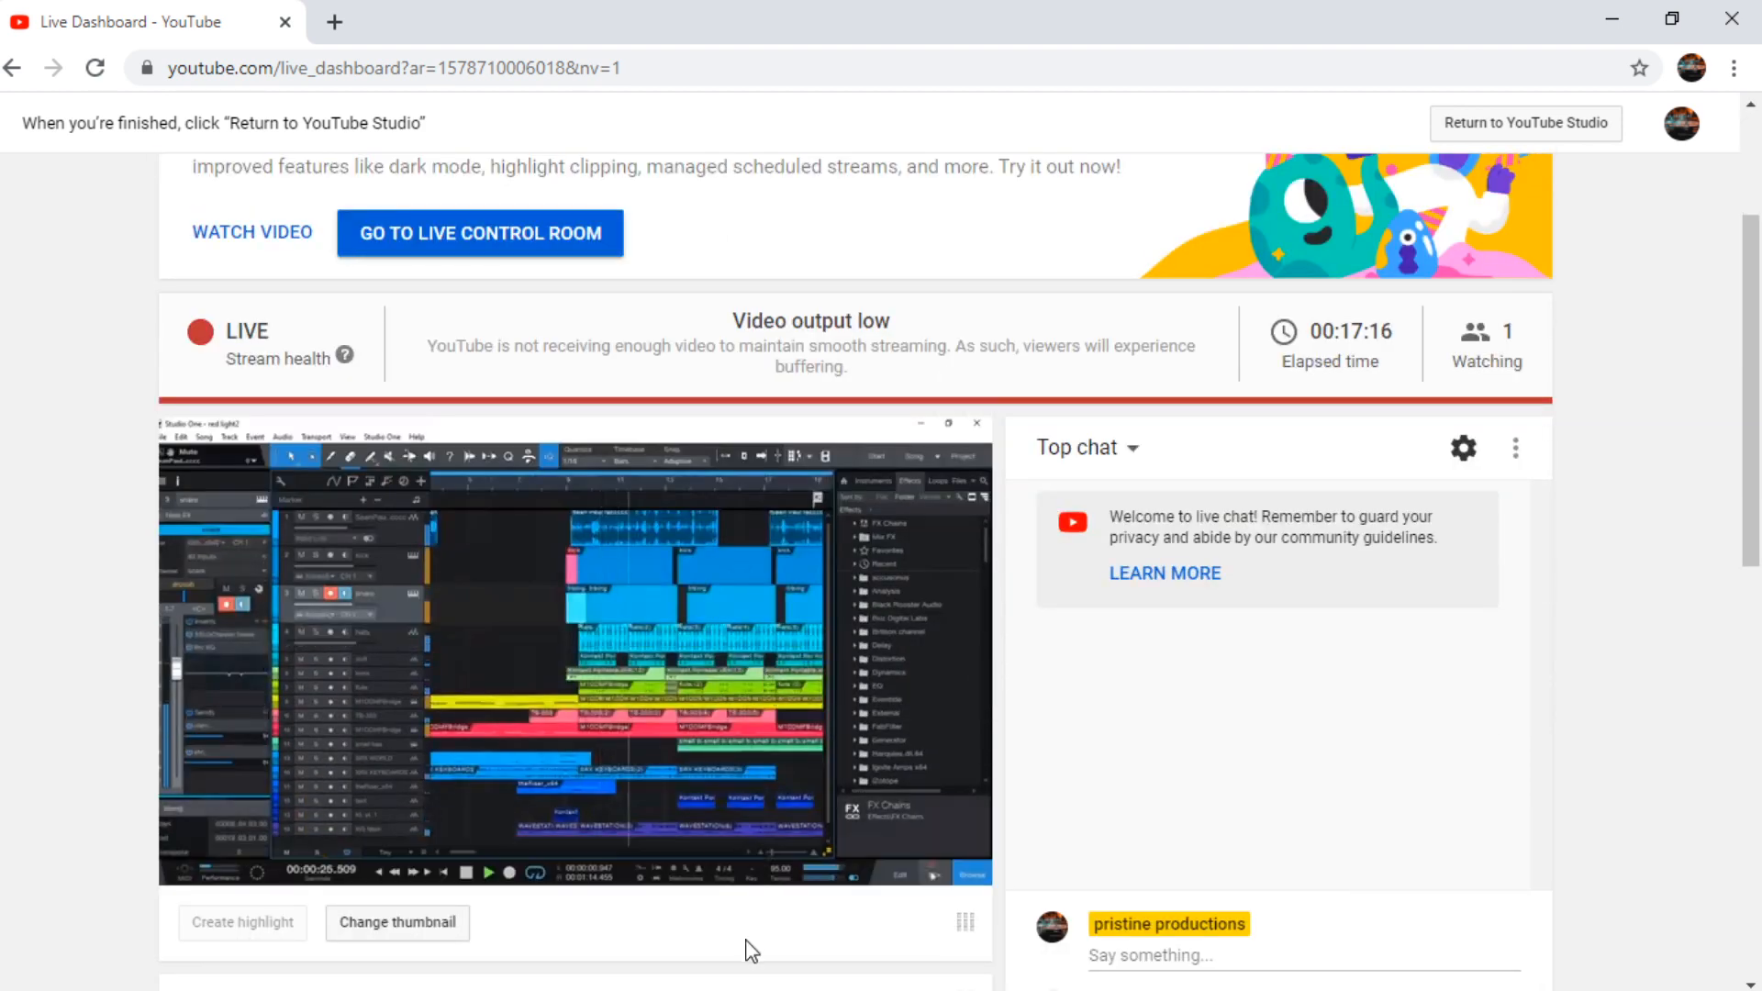
mouse_move(738, 990)
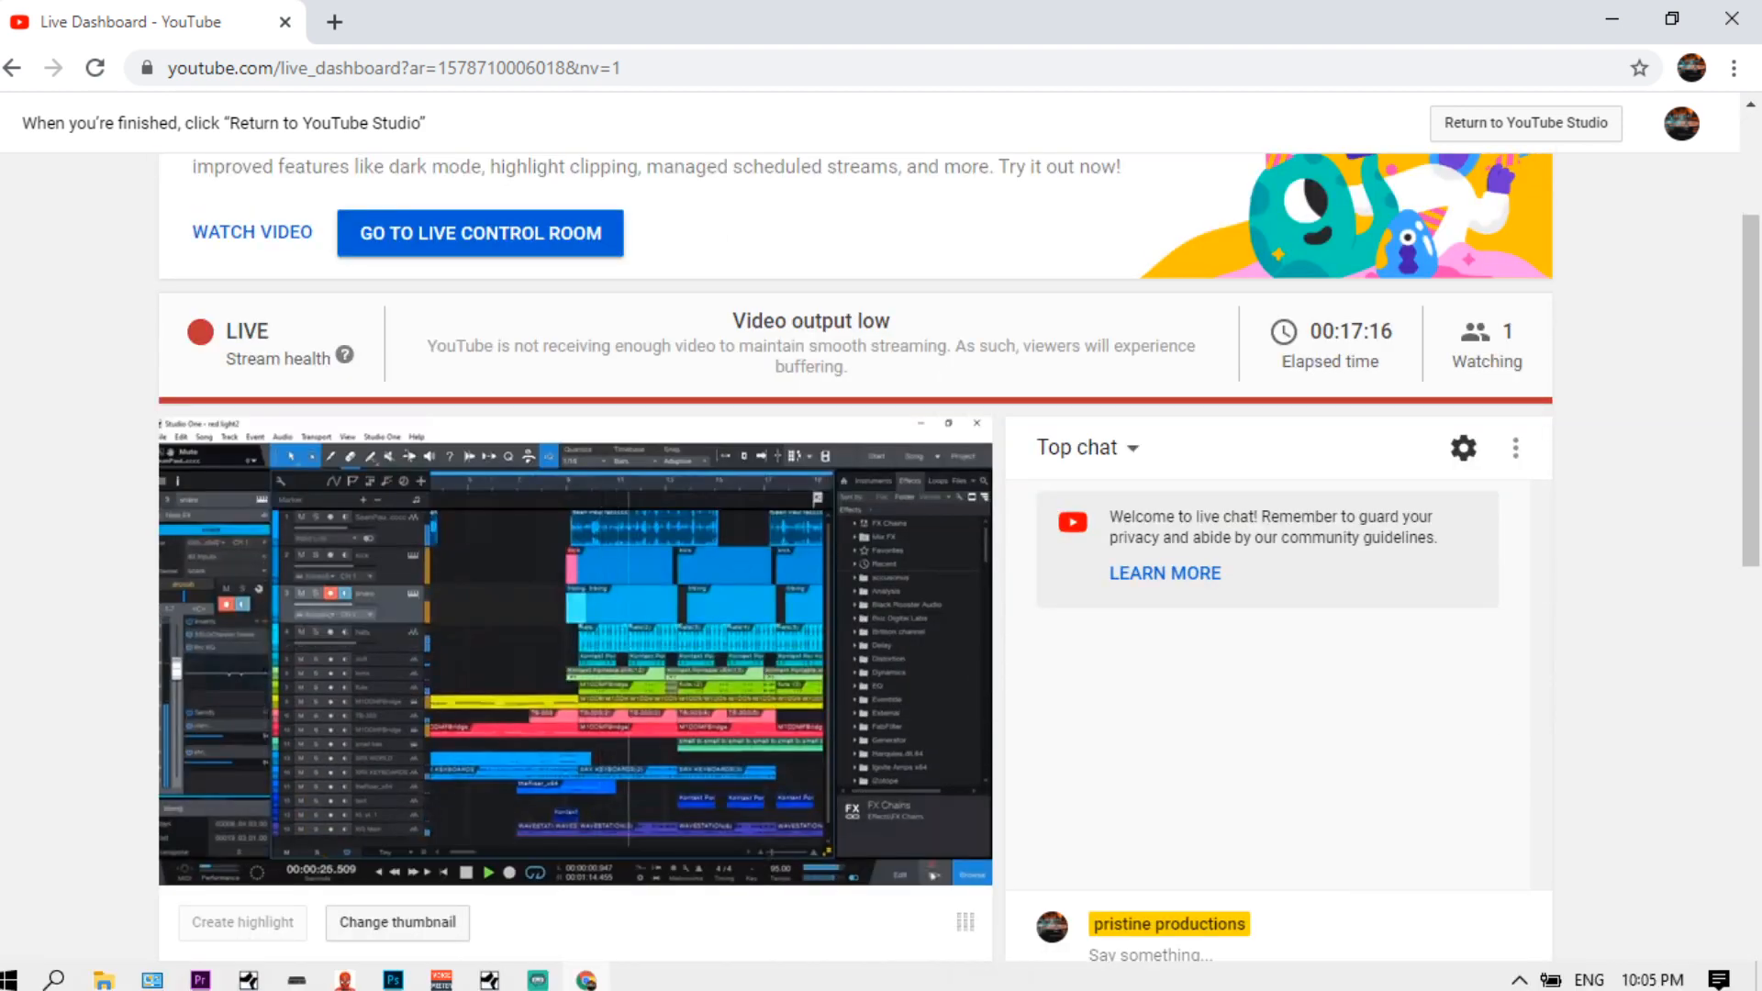
left_click(538, 980)
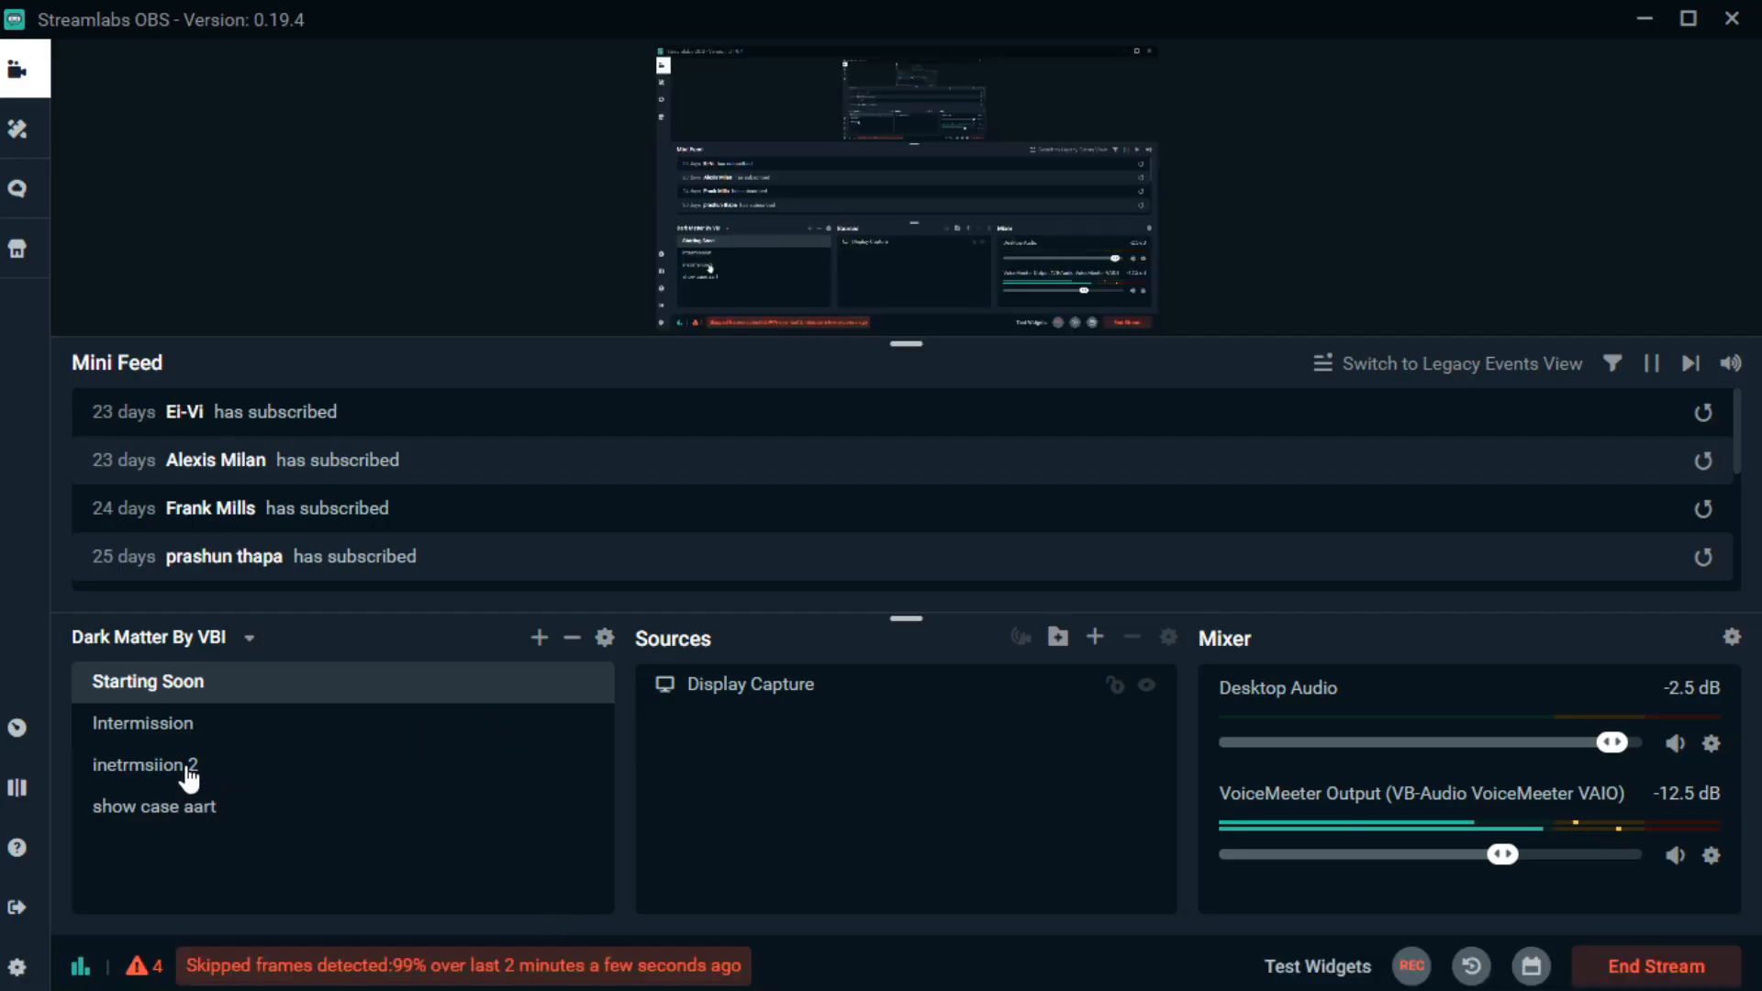